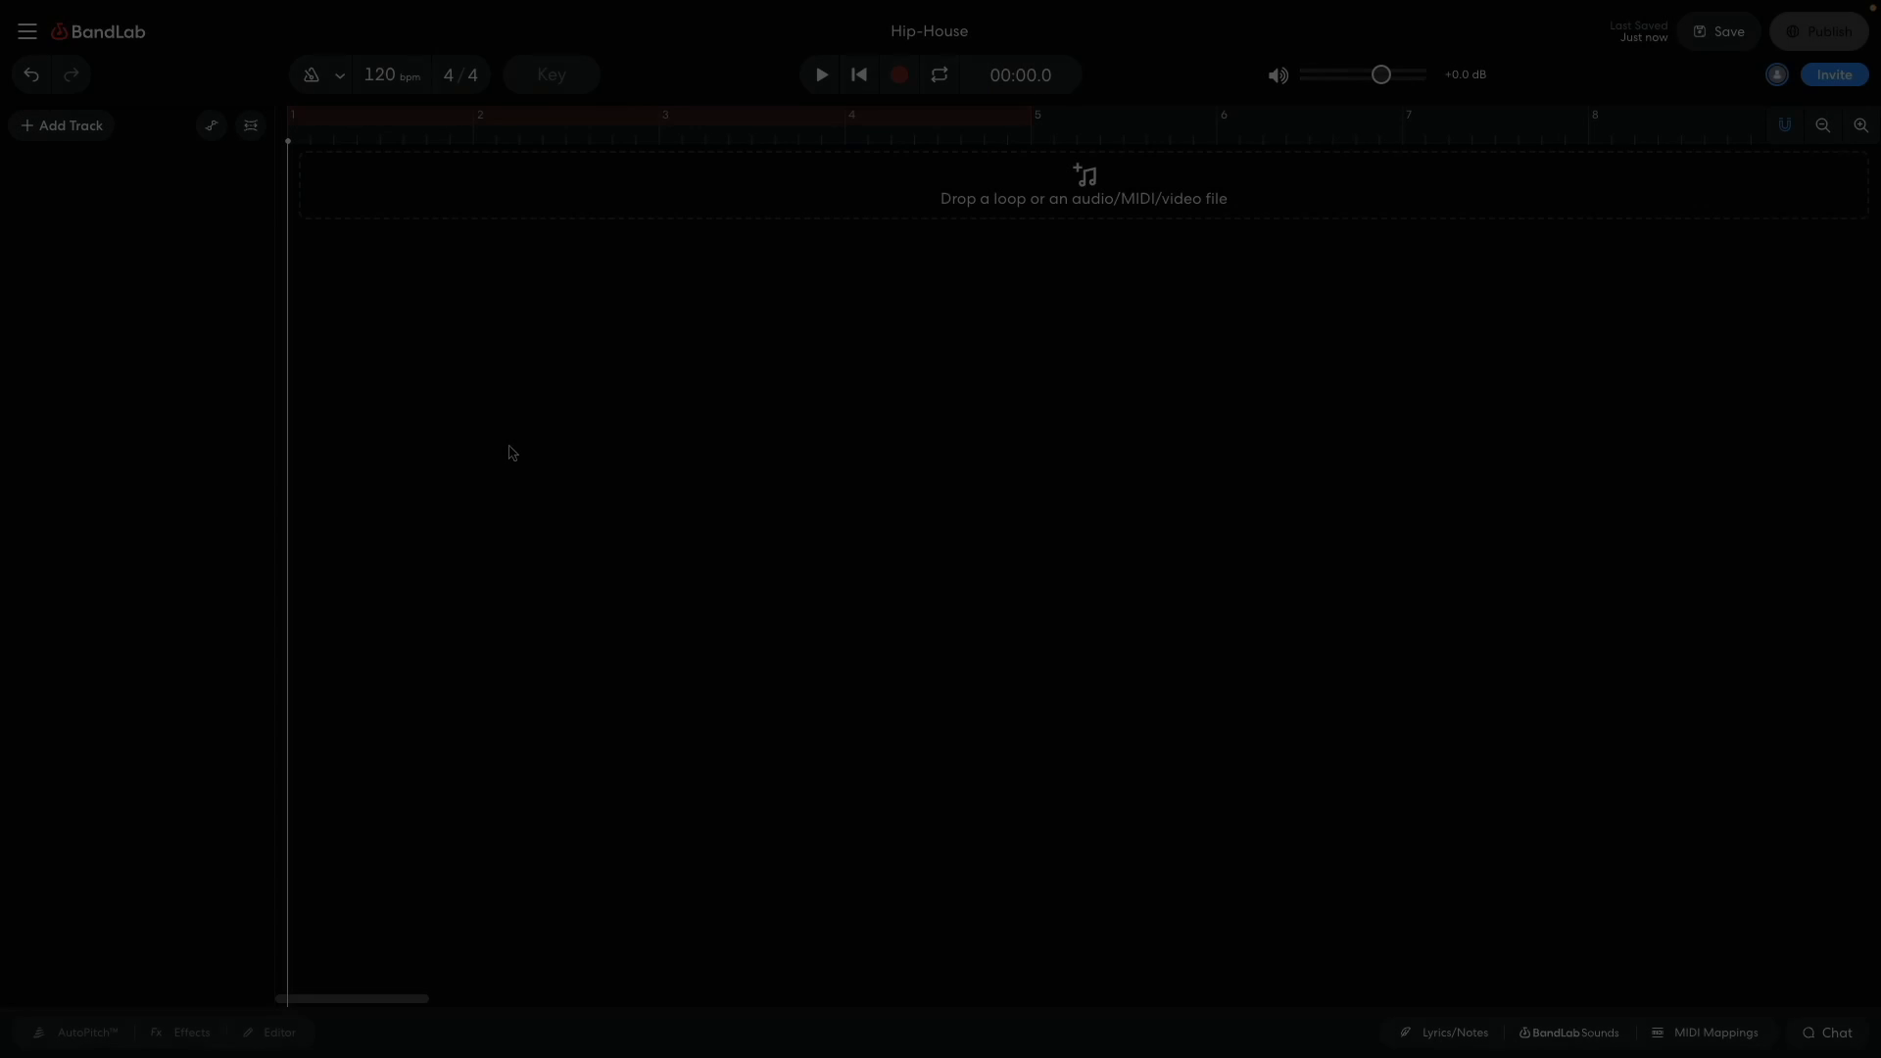
Step: Set the project's tempo to 124 bpm and its key to E minor
left_click(376, 74)
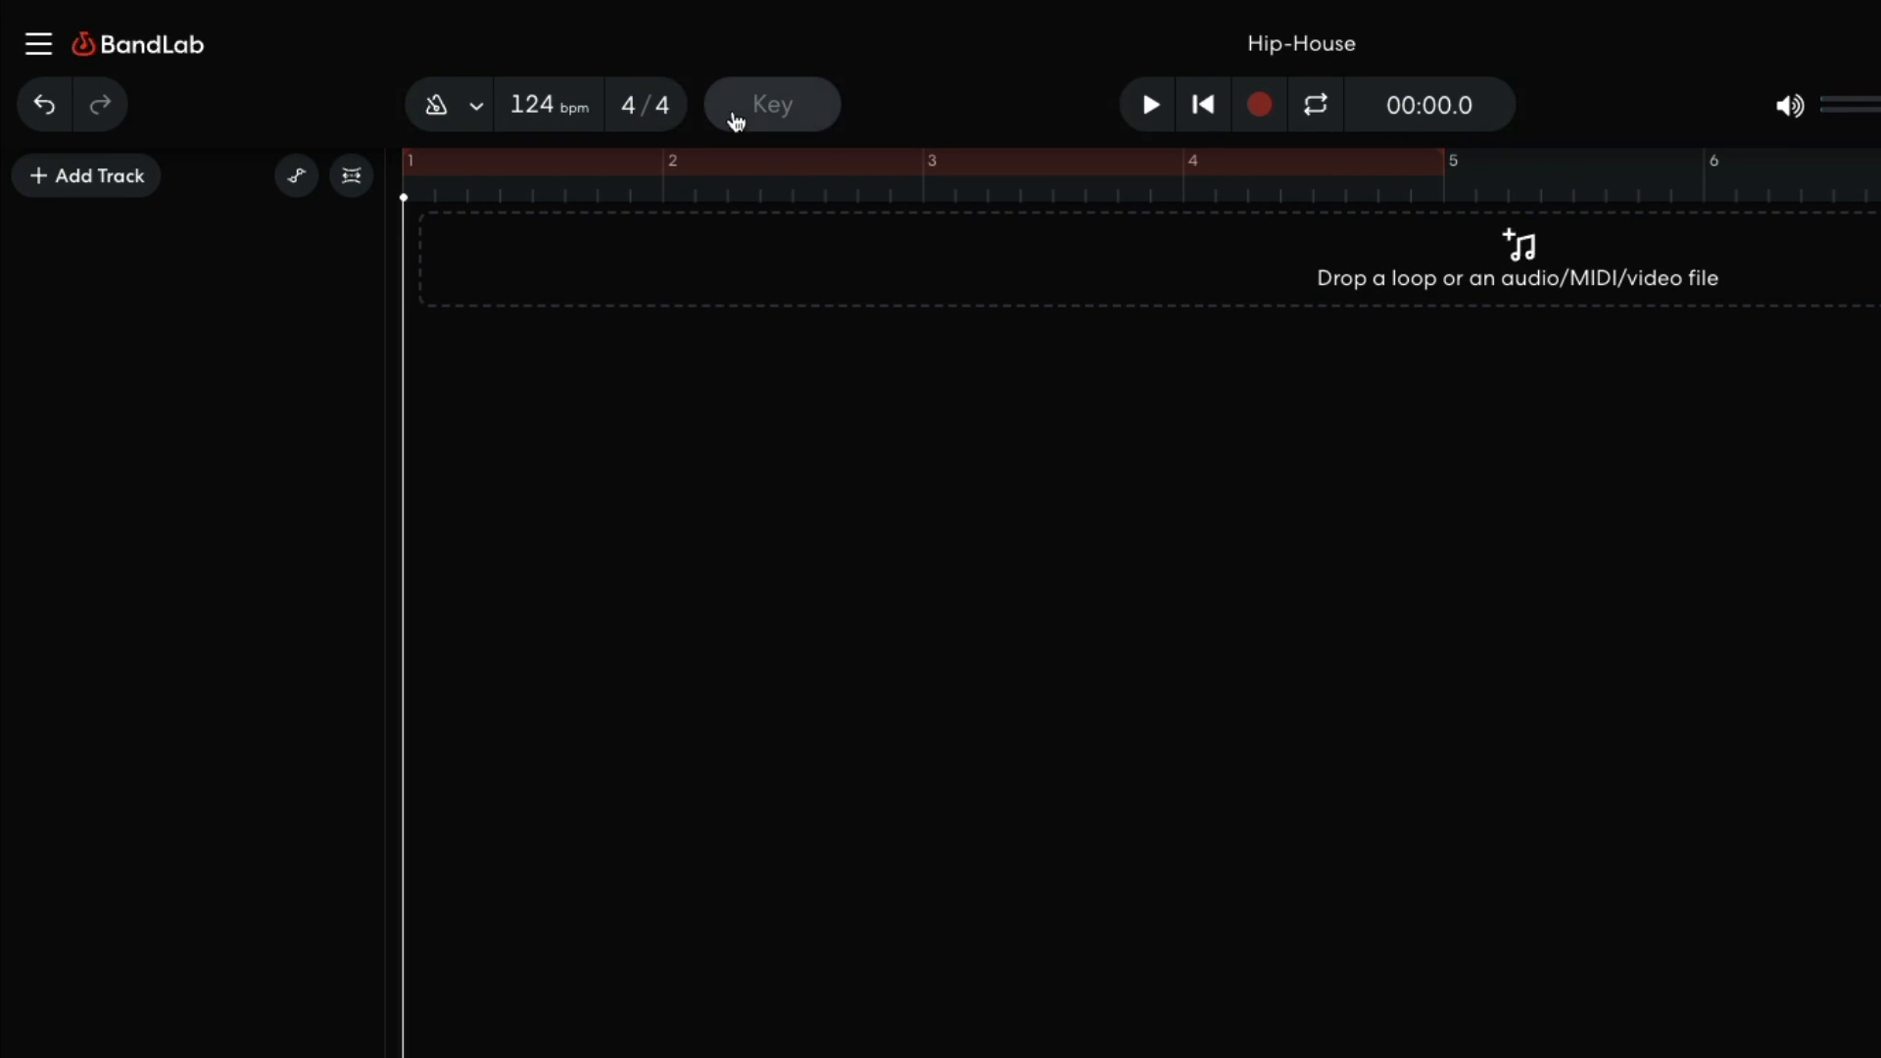
left_click(772, 112)
left_click_drag(831, 176, 827, 415)
left_click(801, 555)
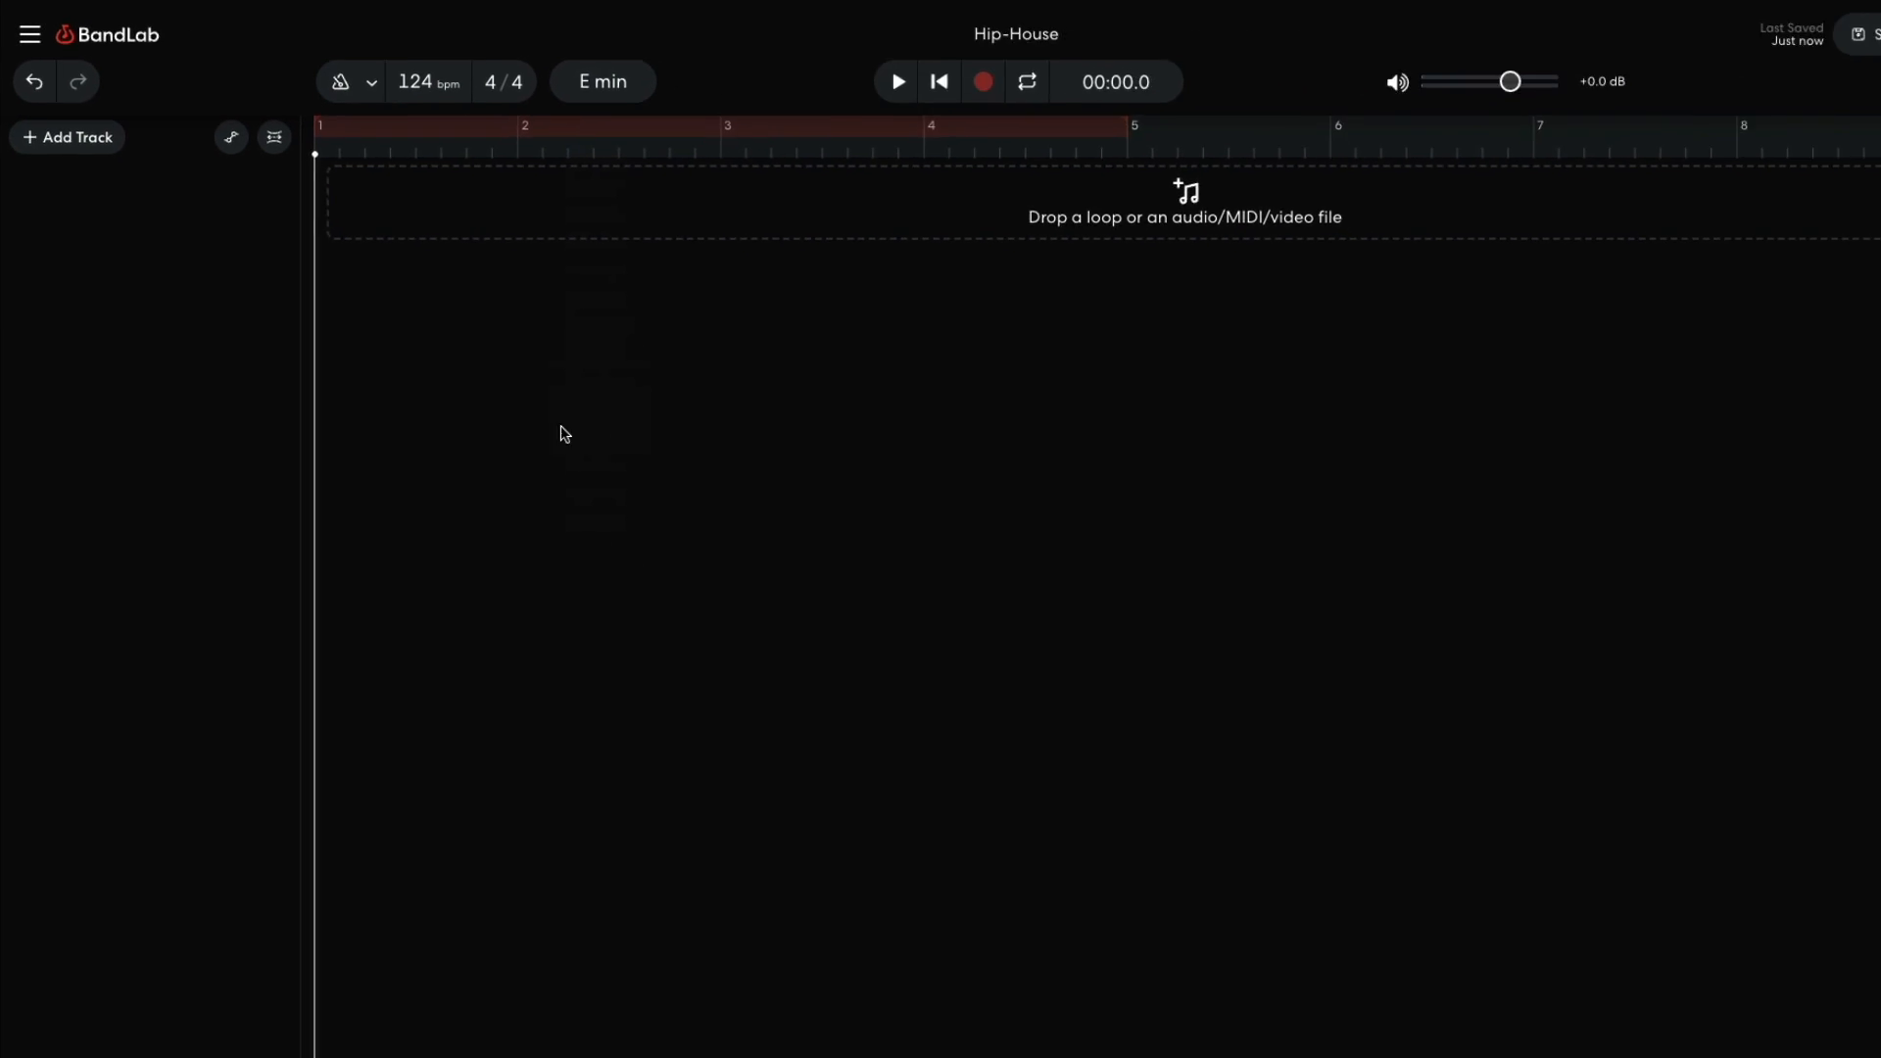
Step: Add a virtual instrument track and load the 909 drum pads as its instrument
left_click(124, 179)
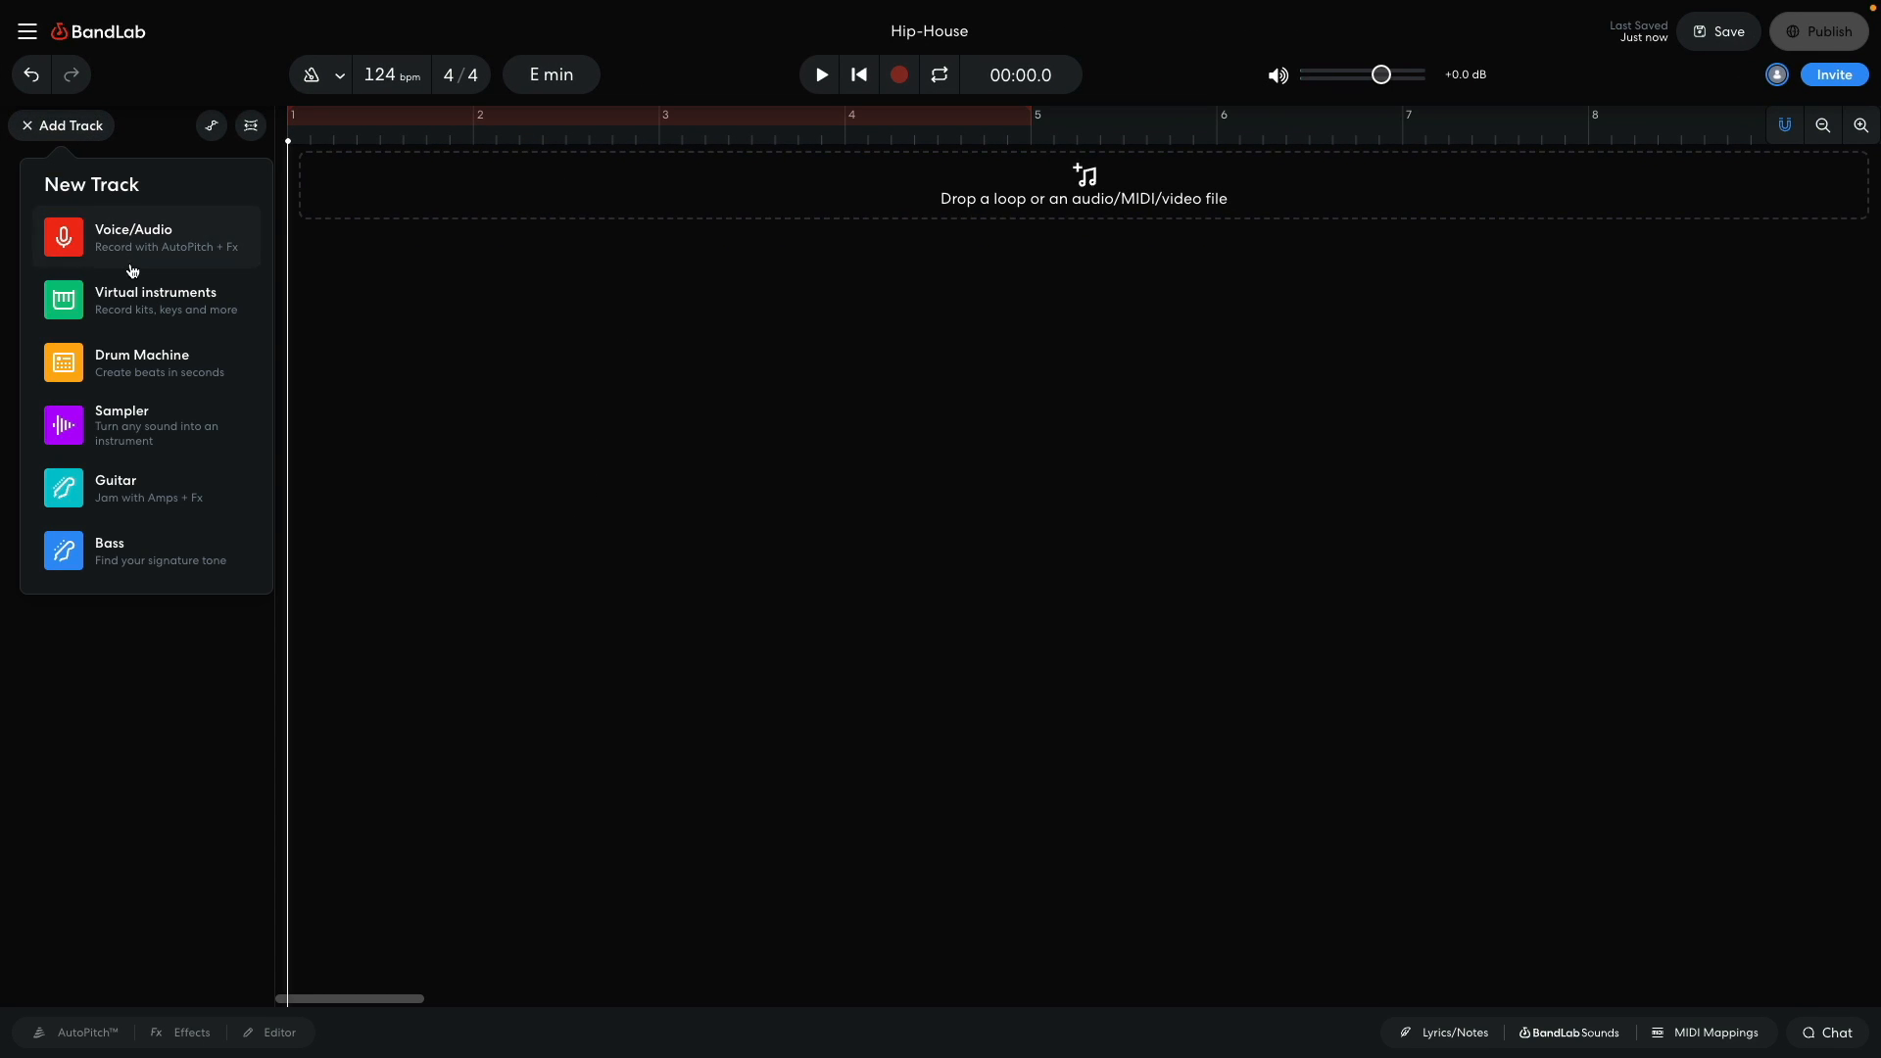
left_click(135, 291)
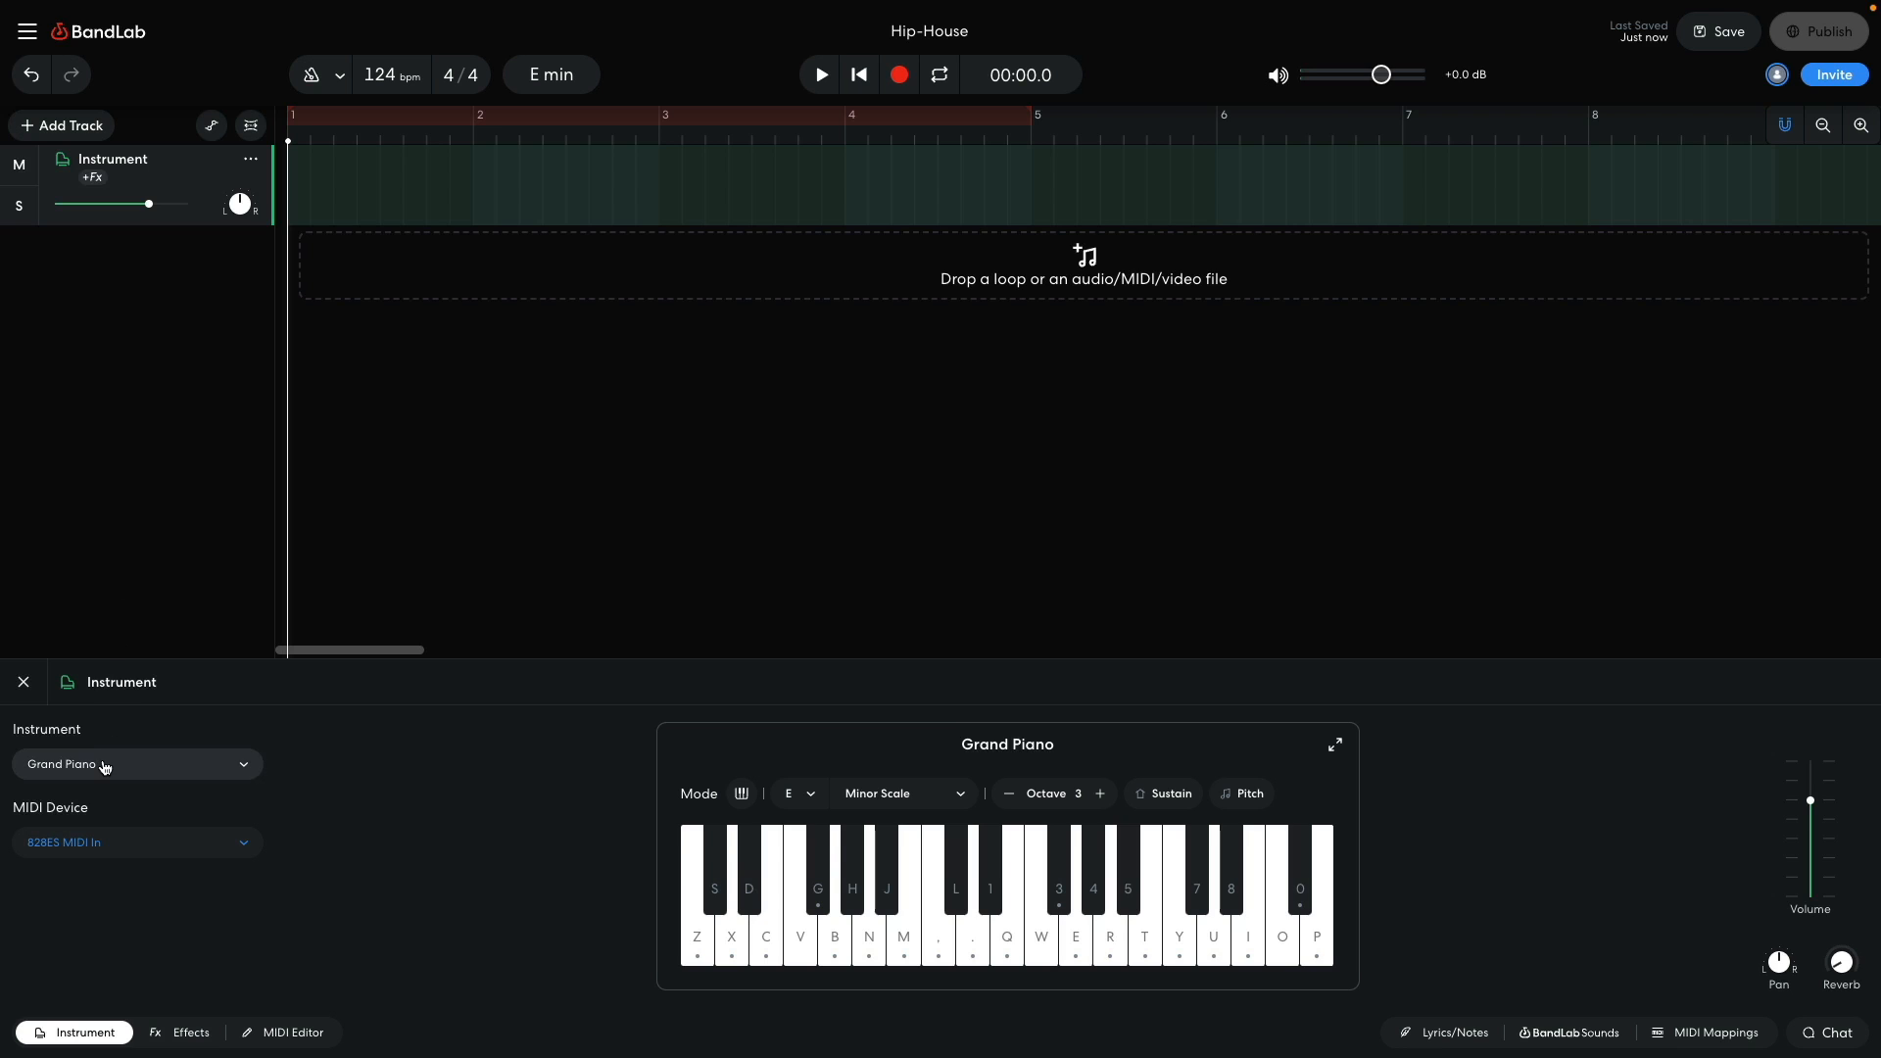
left_click(103, 768)
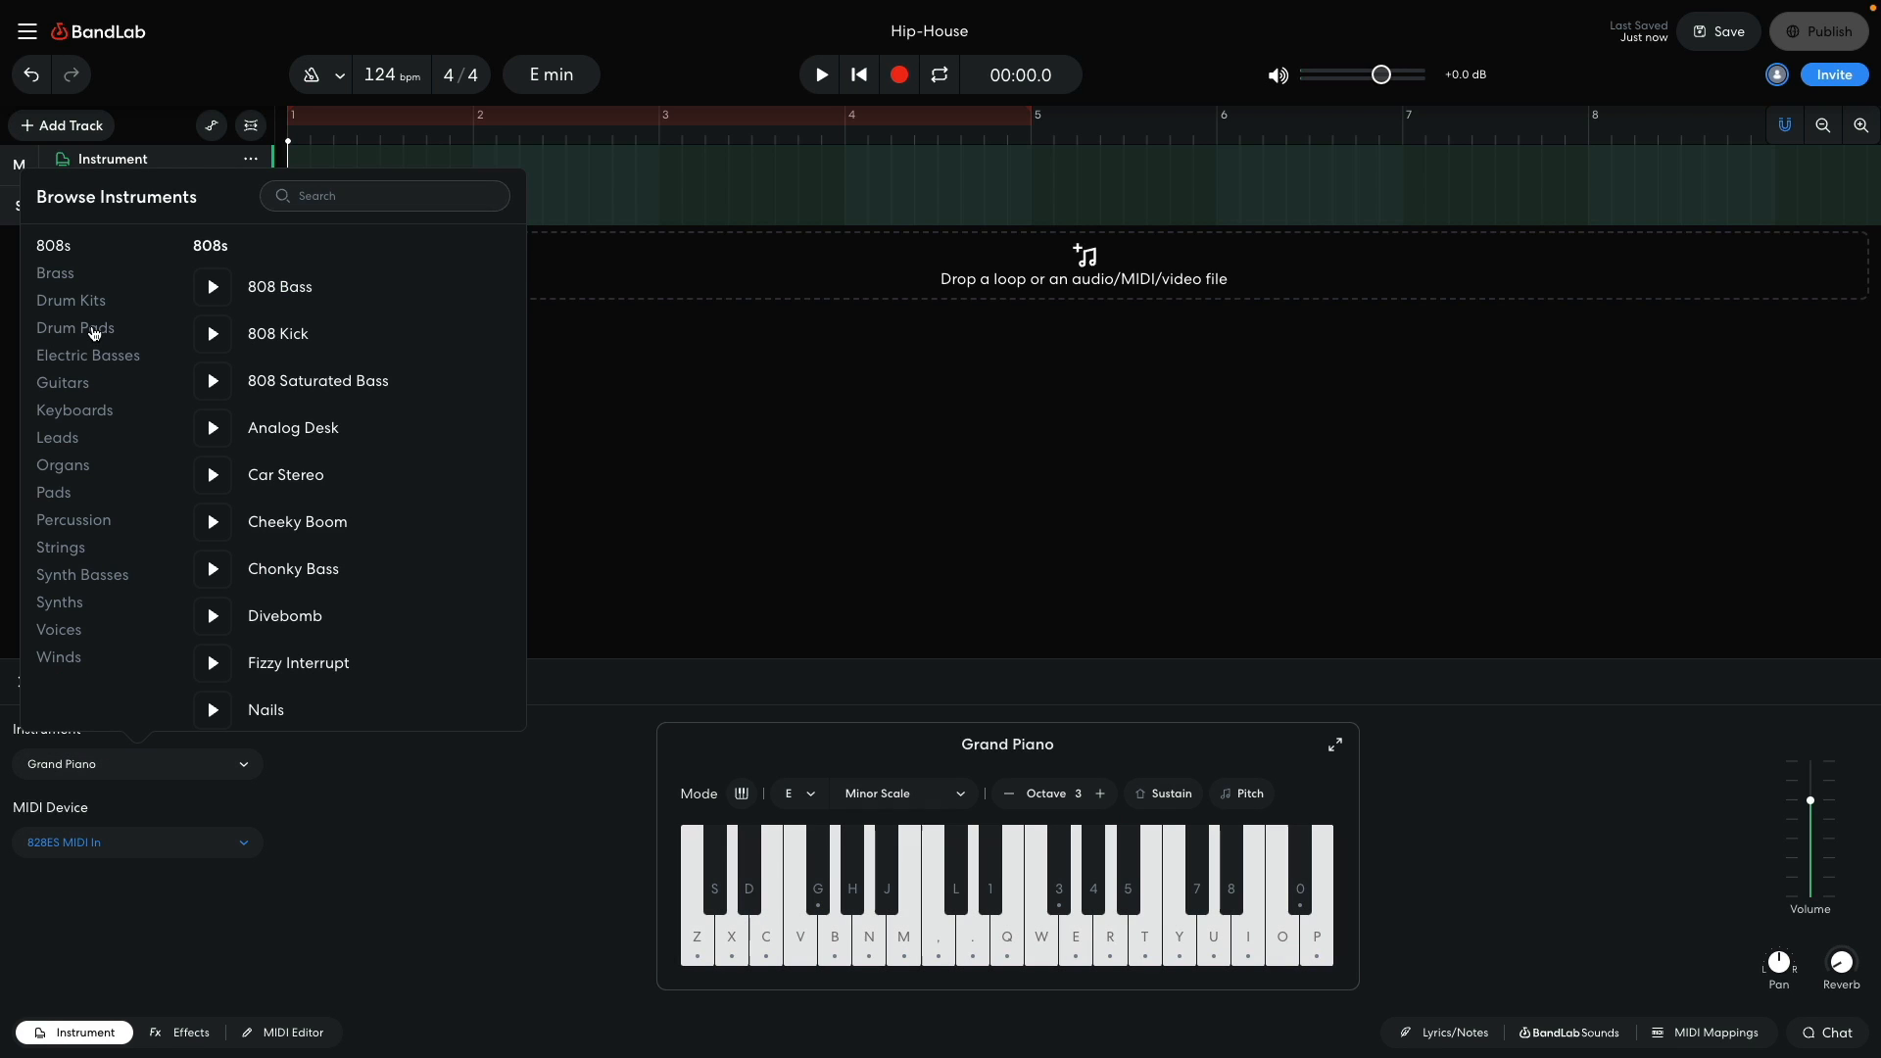
left_click(93, 329)
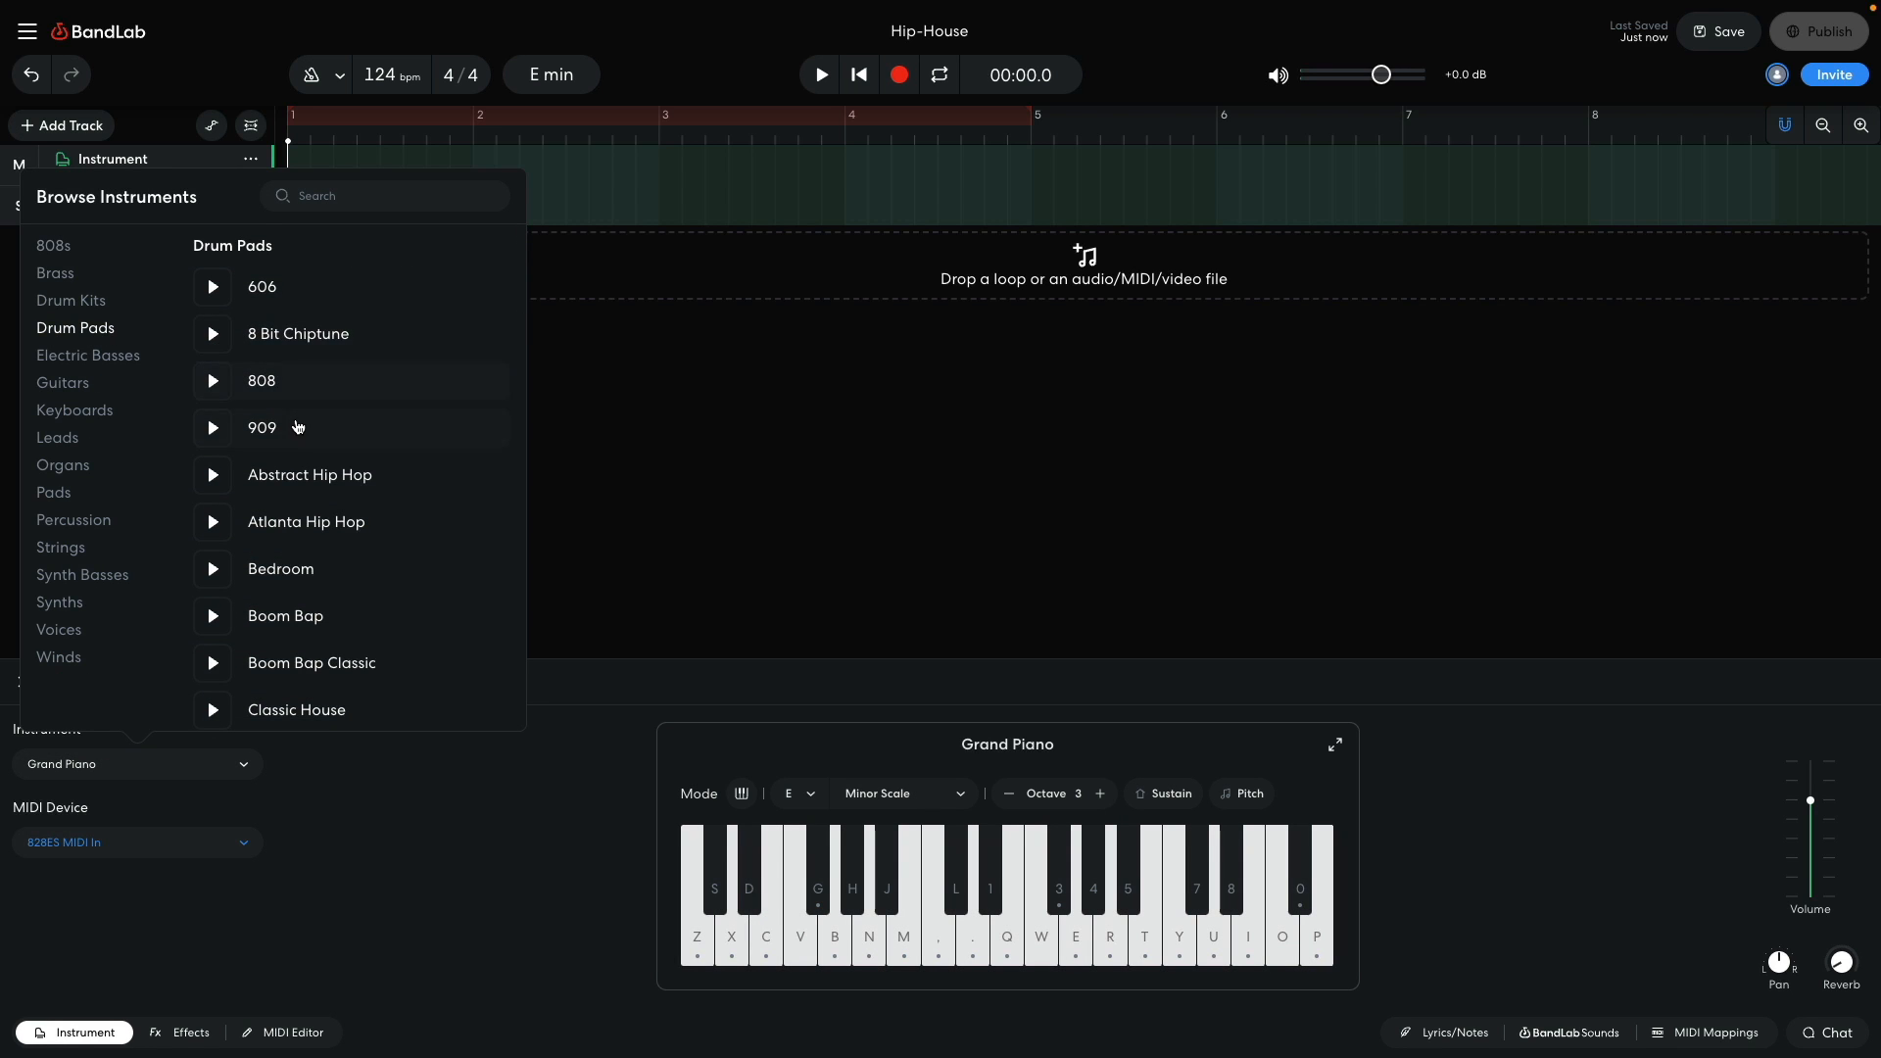
left_click(298, 426)
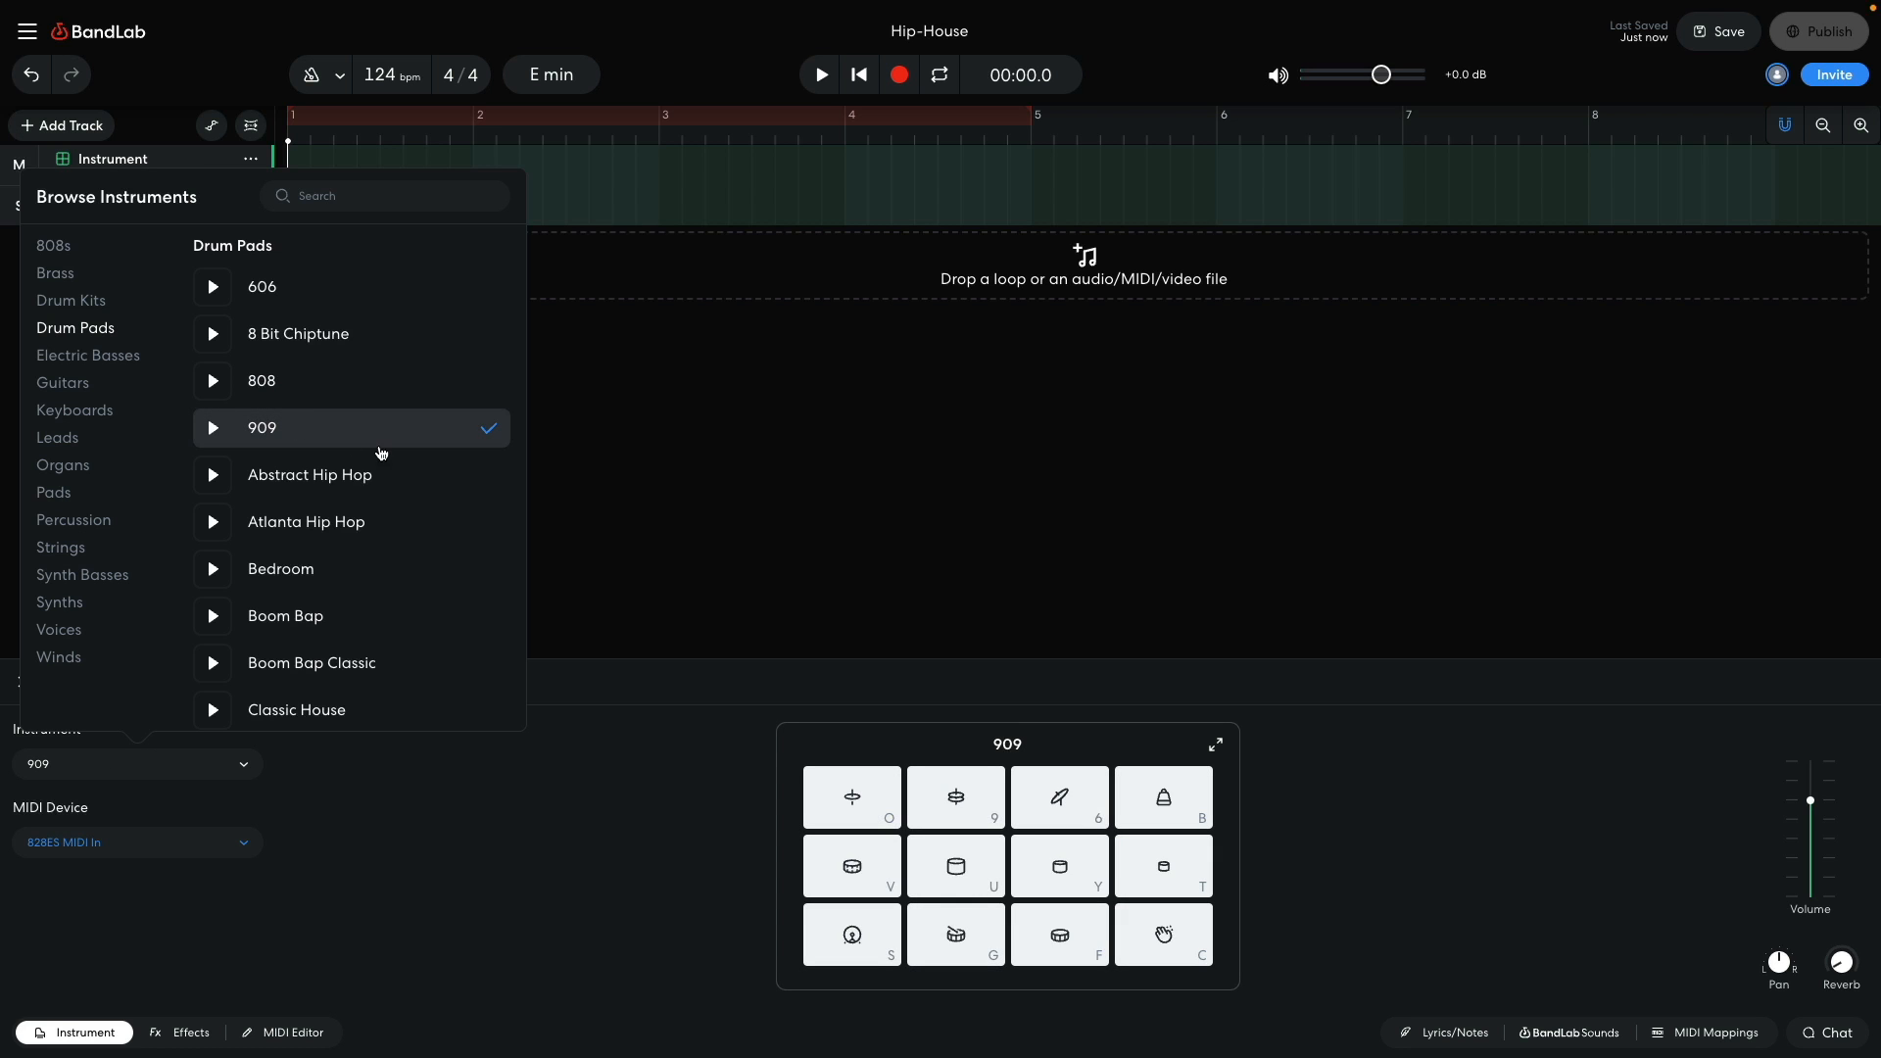
left_click(657, 437)
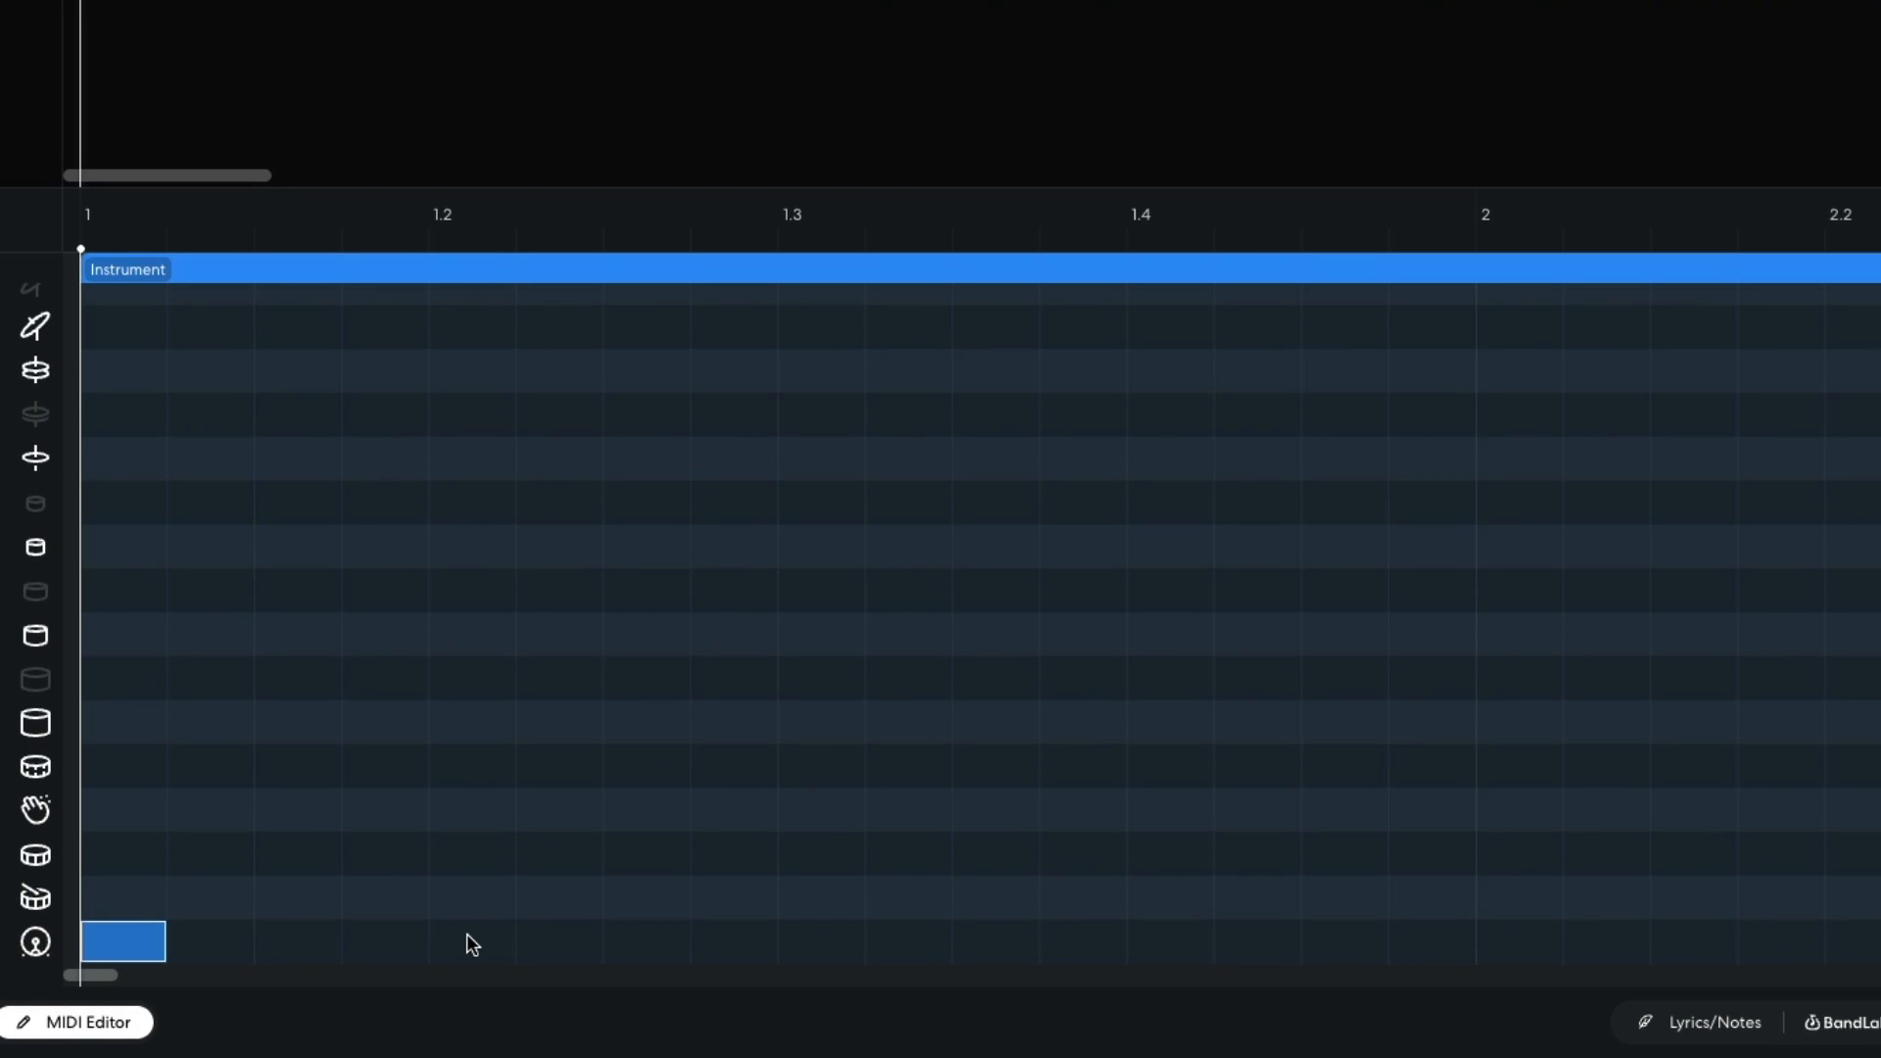
Step: Program bar 1 with kicks on every beat, claps on beats 2 and 4 and hi-hats on the offbeats, and play it back
left_click(467, 938)
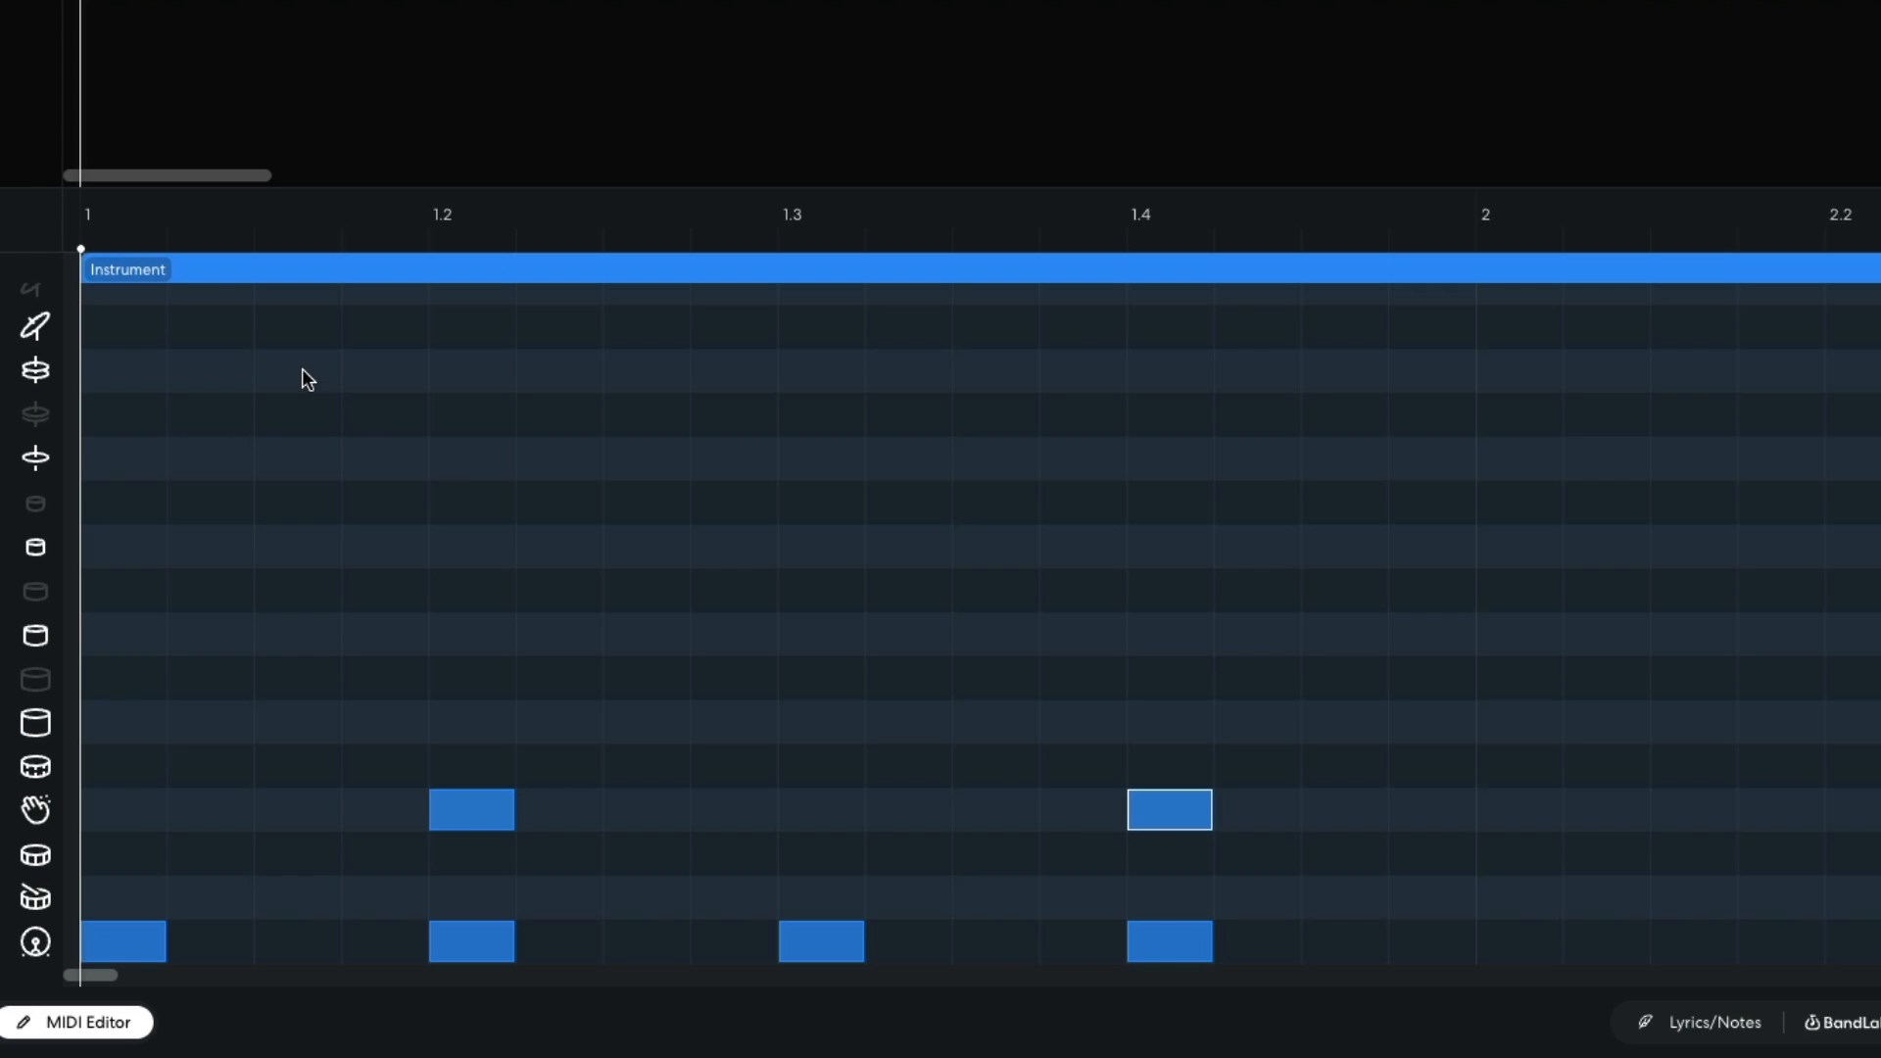
left_click(642, 382)
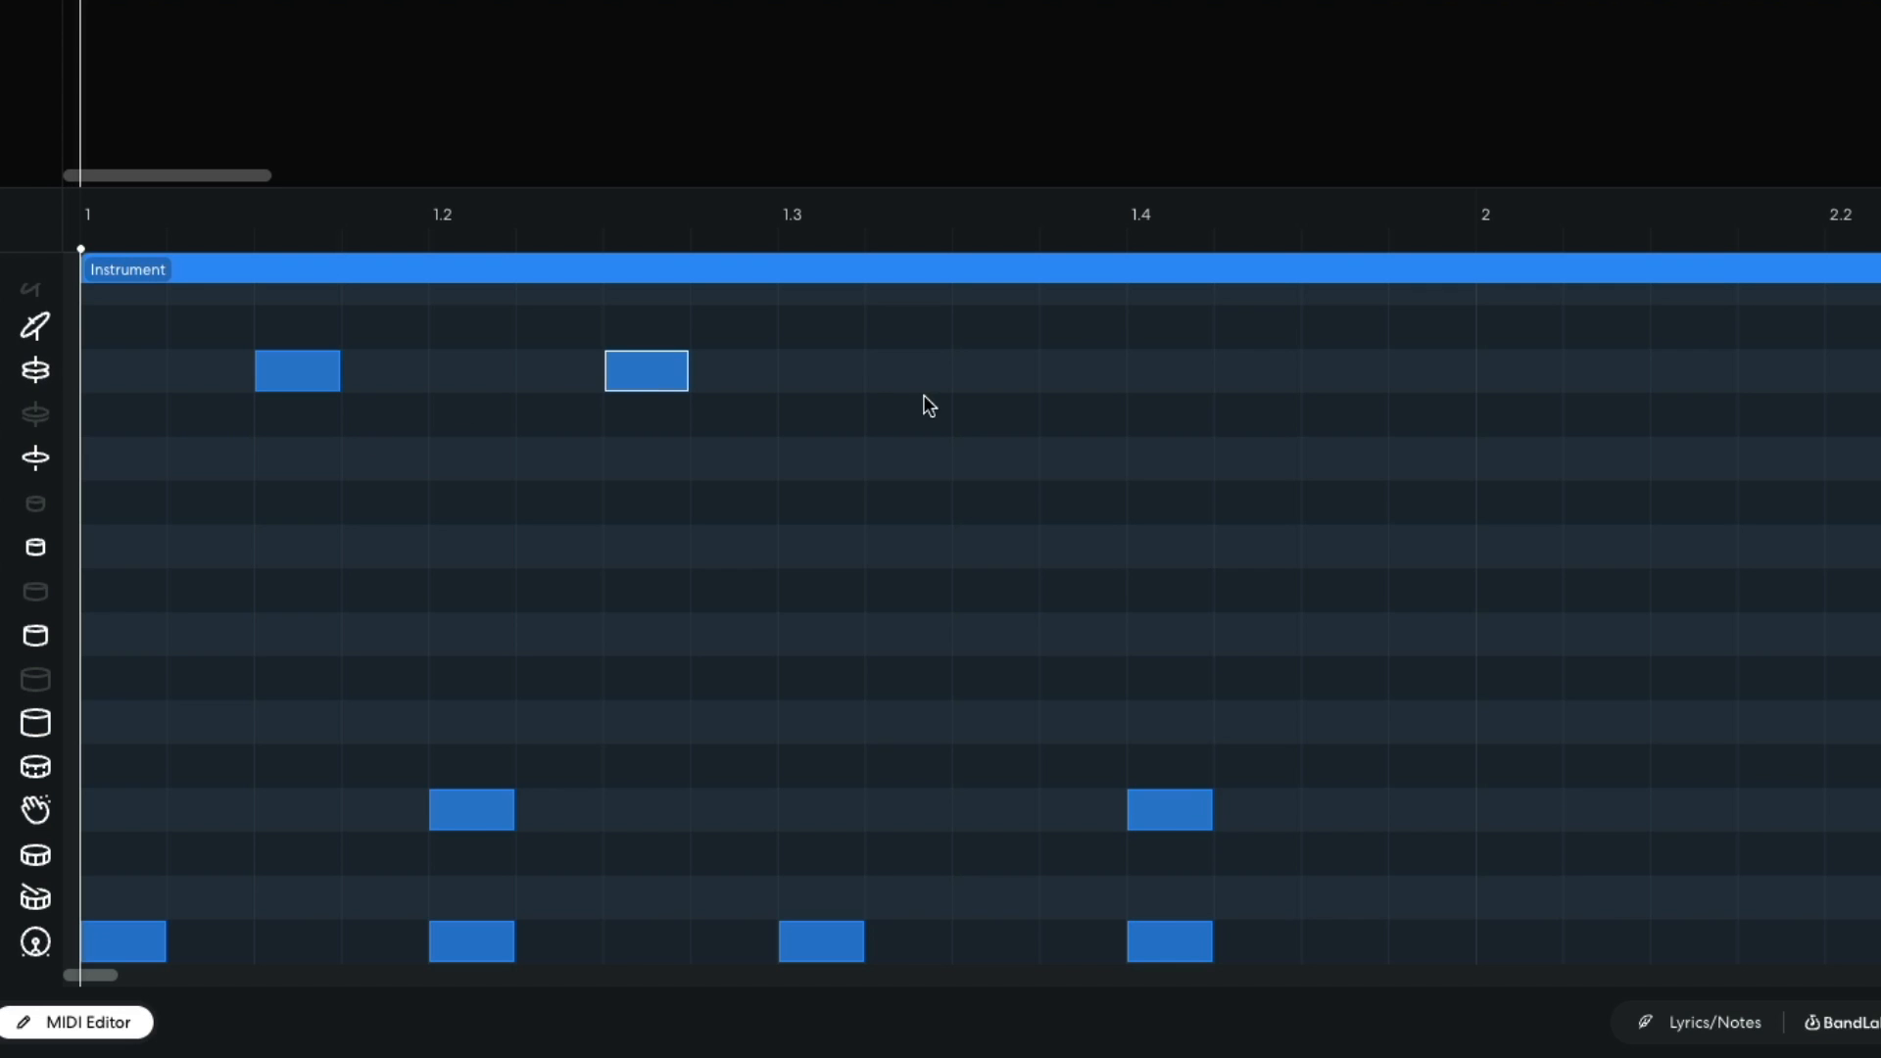
left_click(974, 380)
left_click(1356, 381)
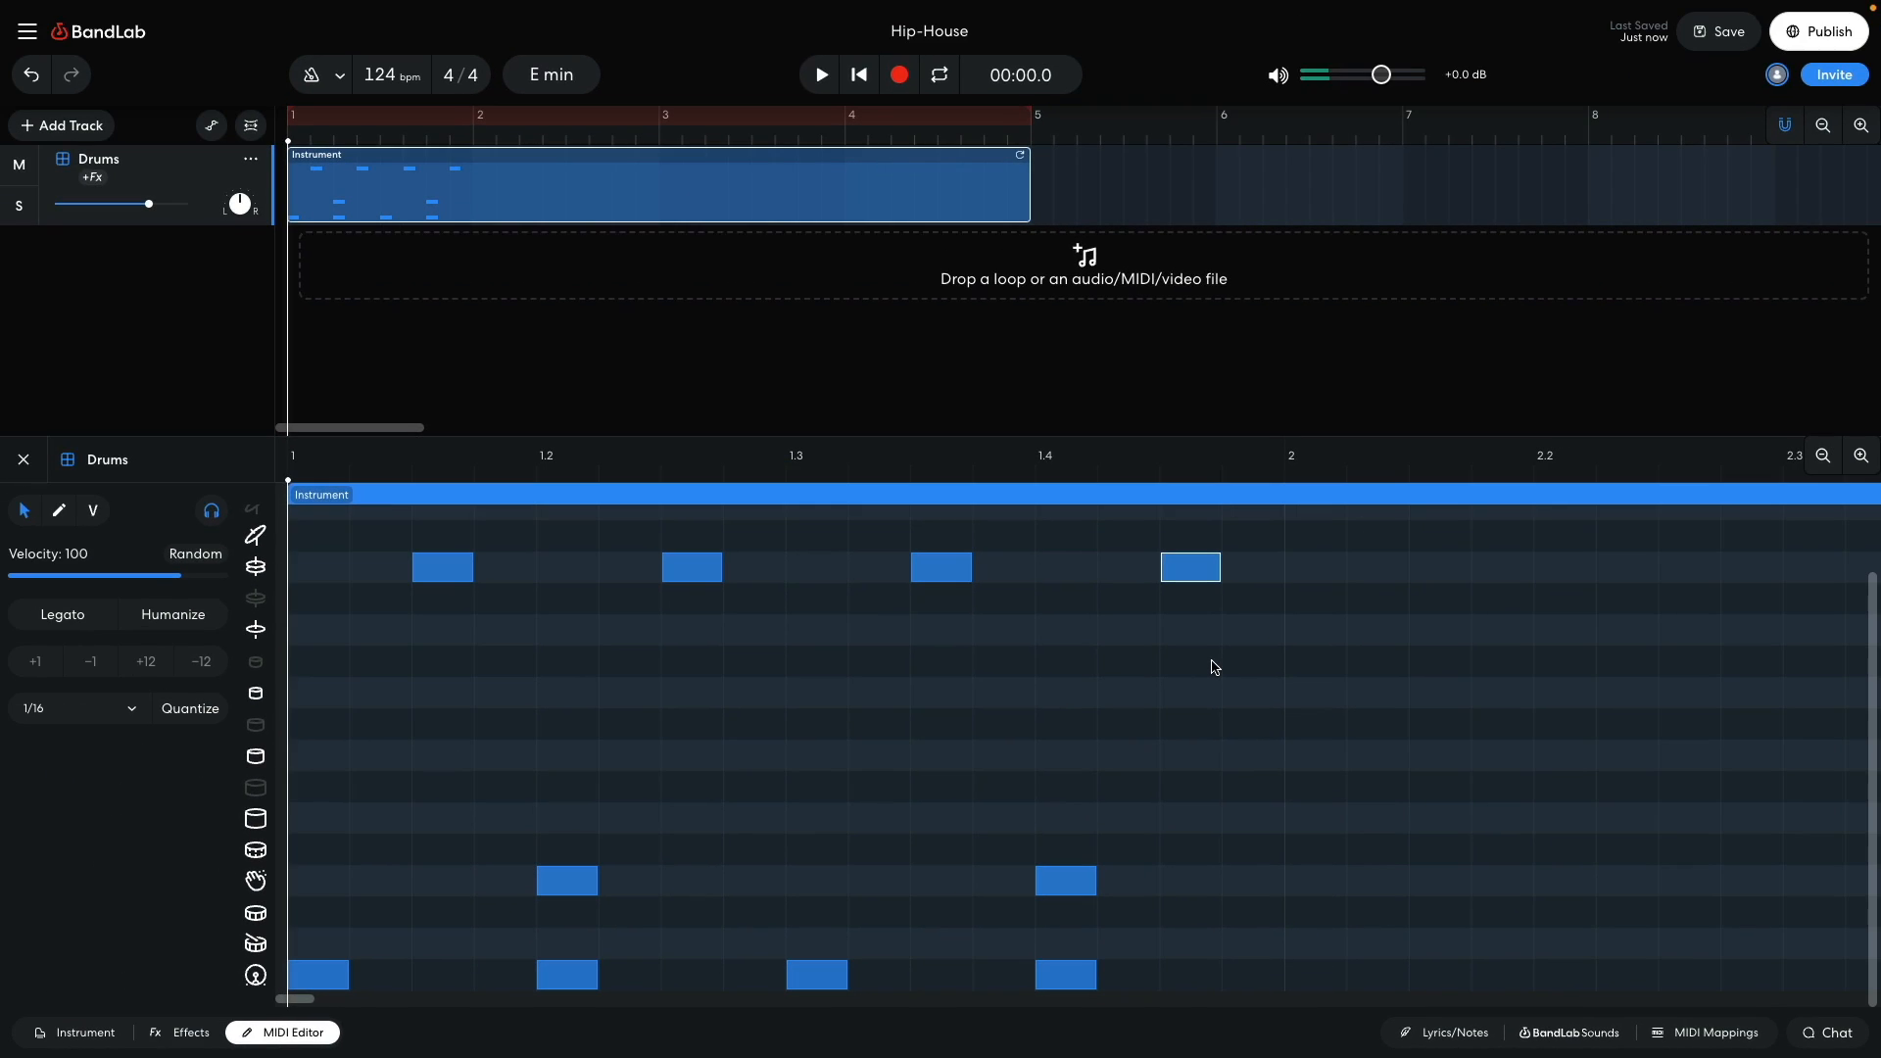
key("space")
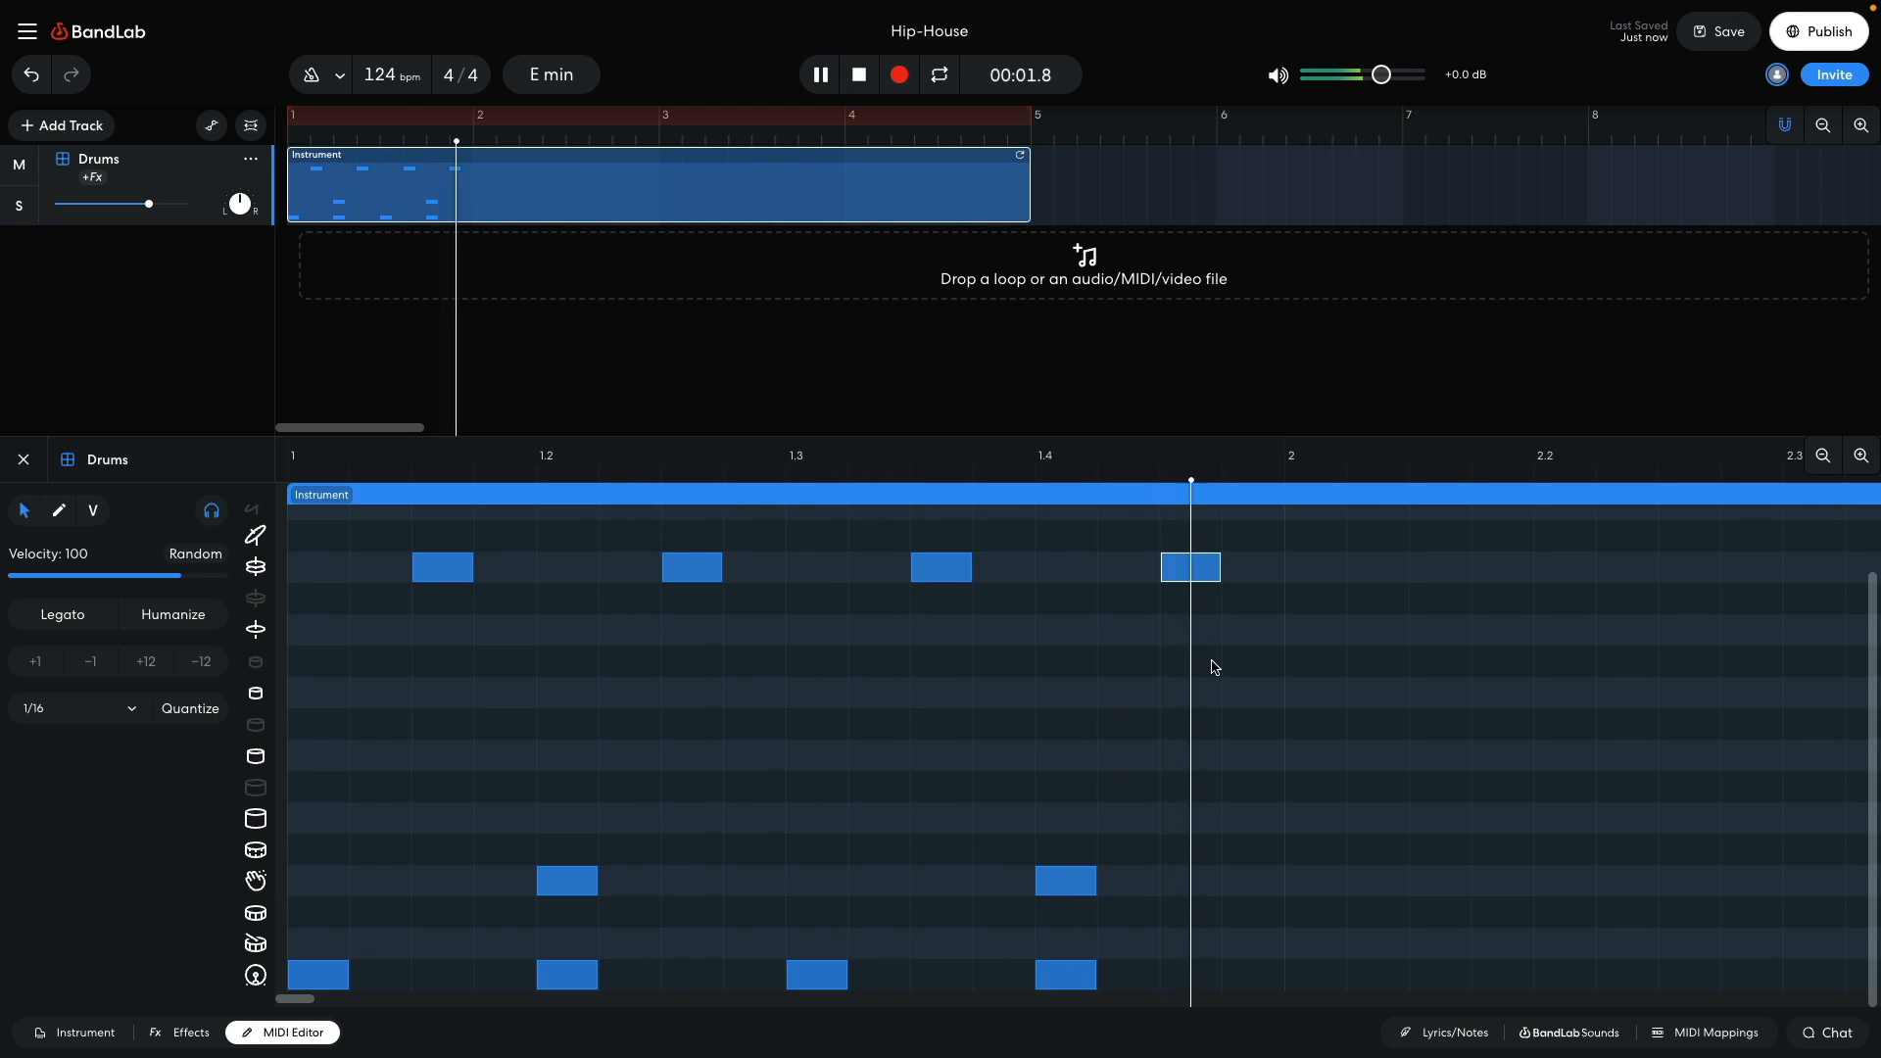
key("space")
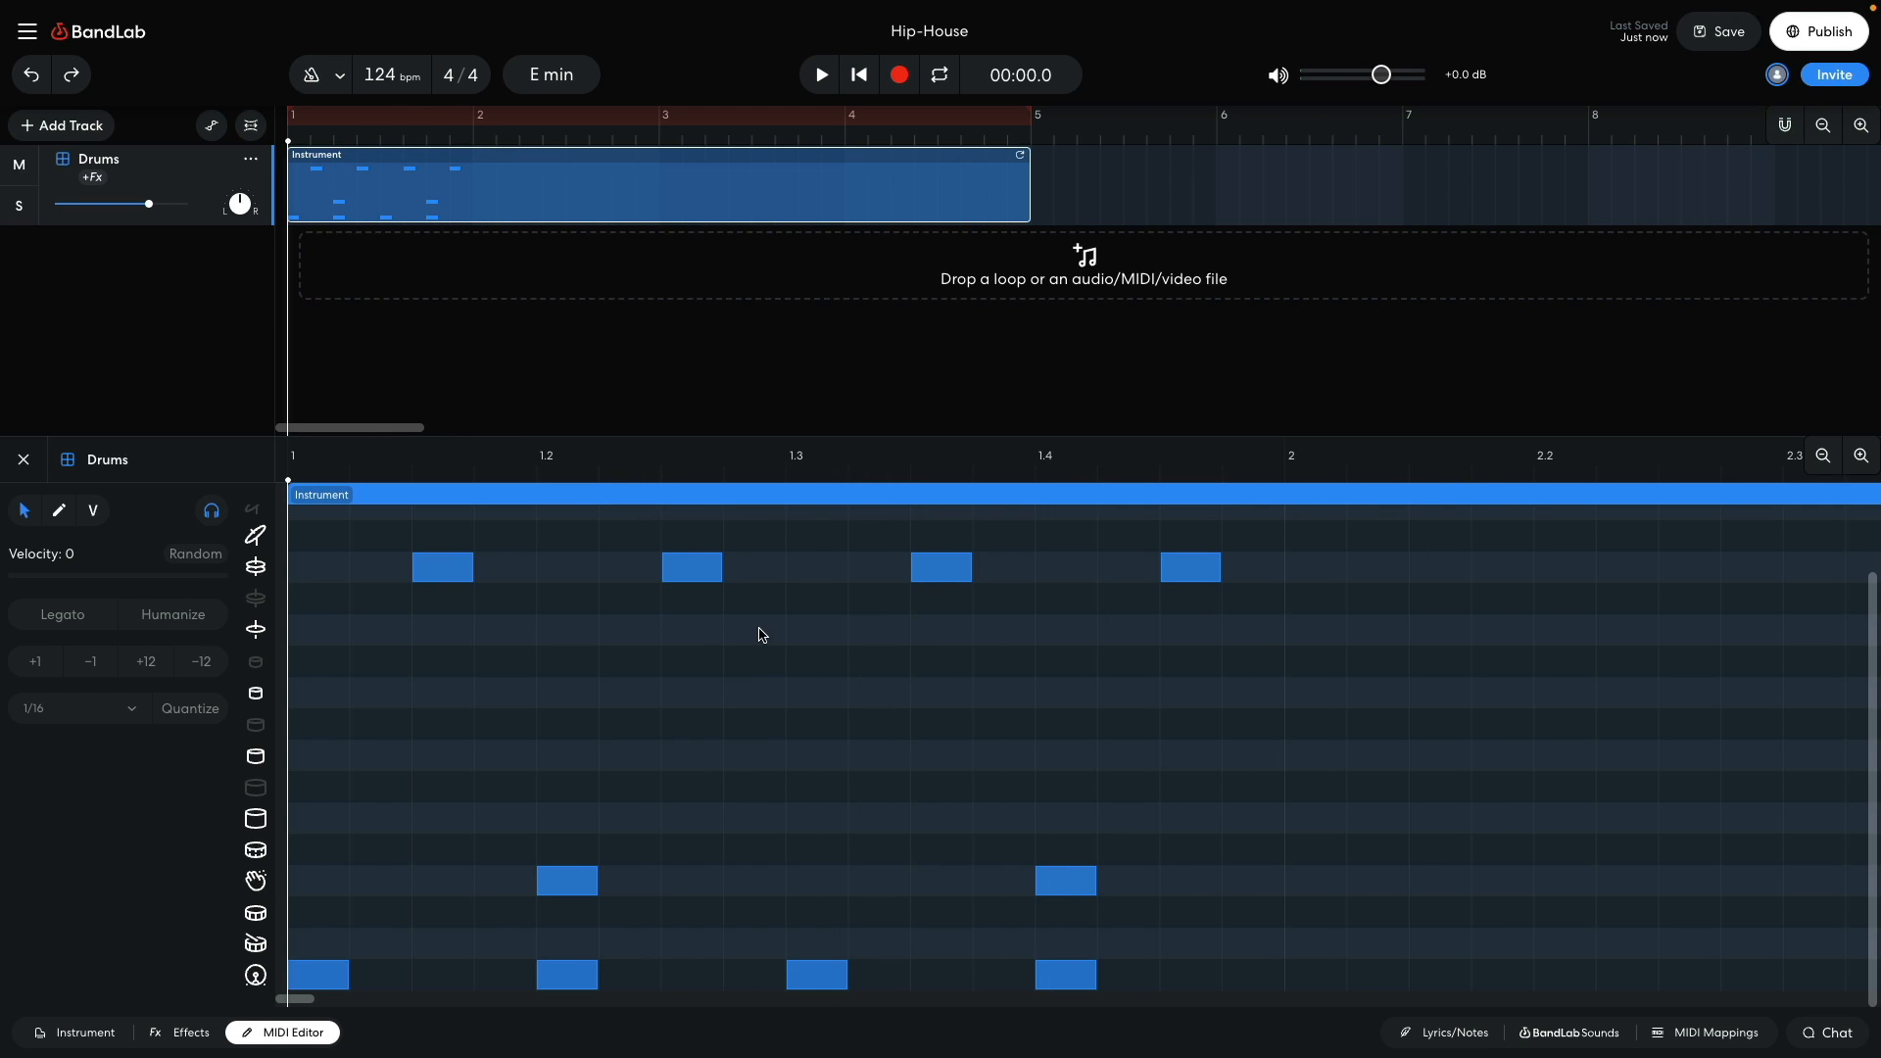
Step: Add two off-grid cymbal notes just before and after beat 3 at velocity 64, and audition the bar
left_click(760, 631)
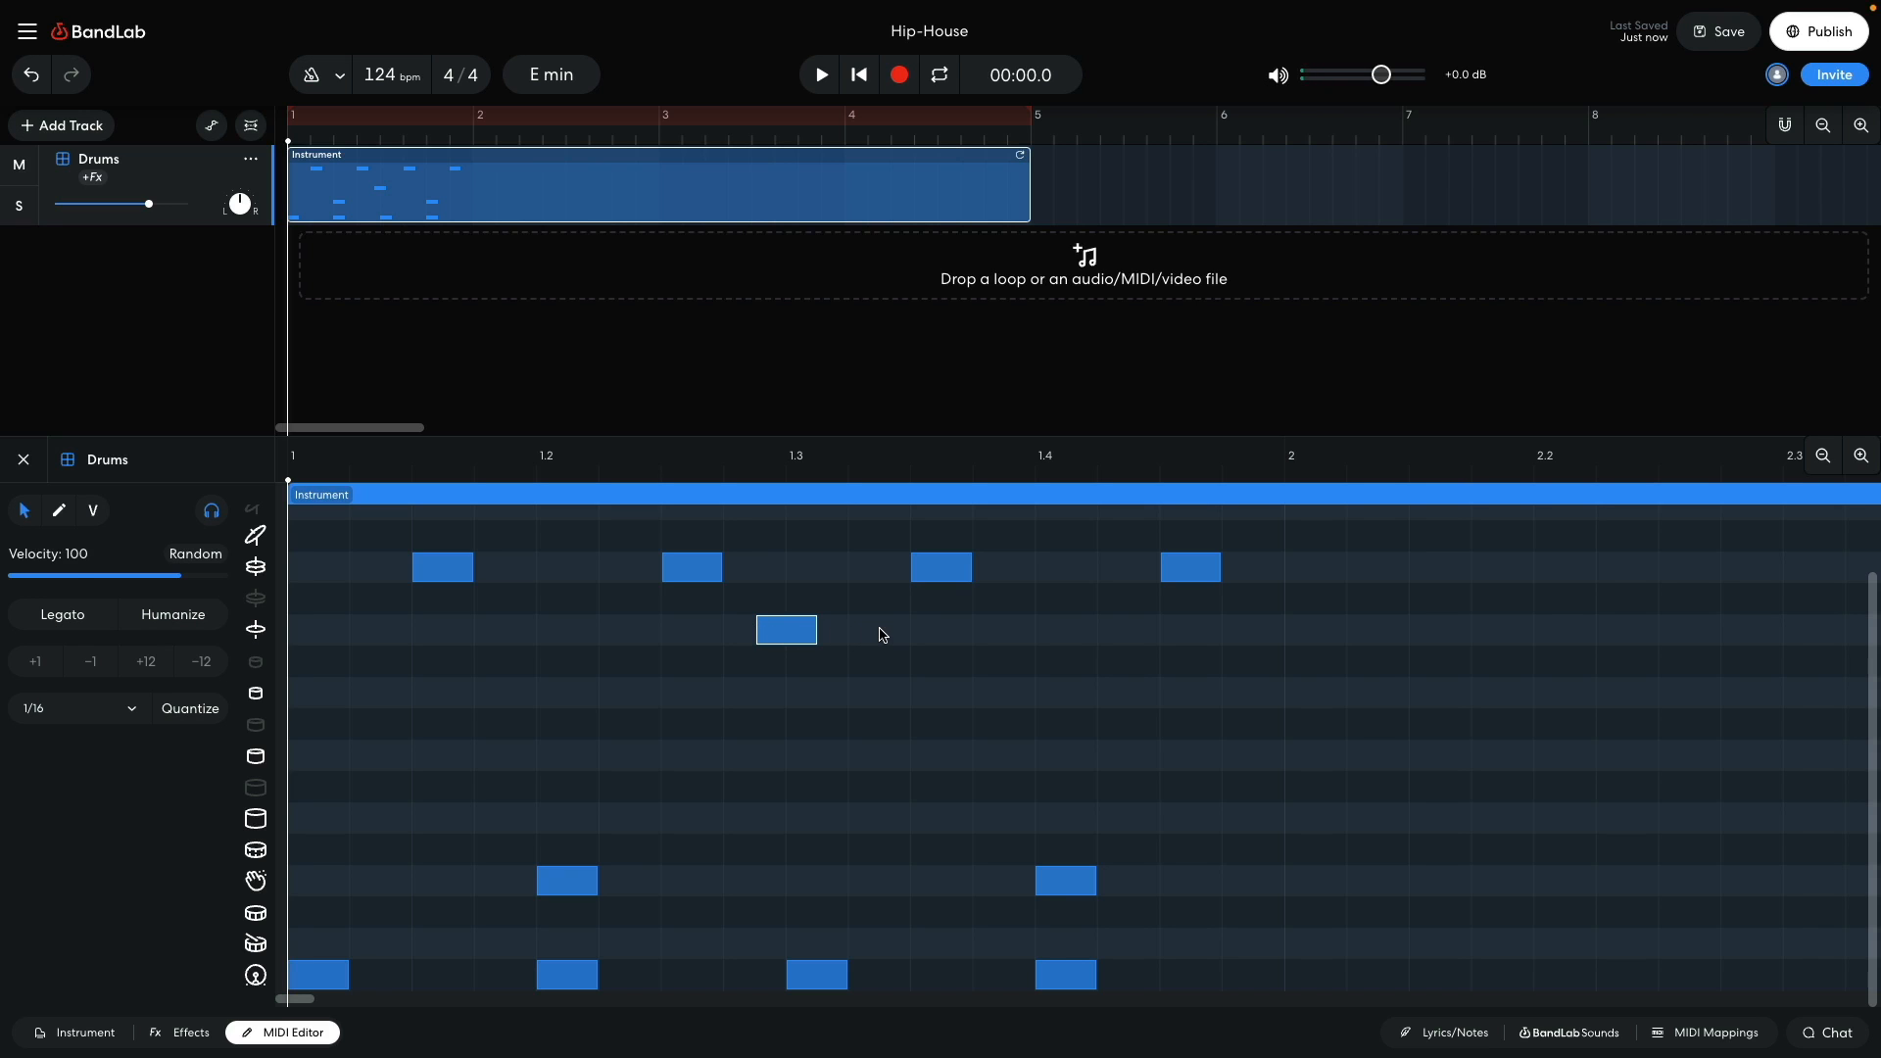
left_click(880, 630)
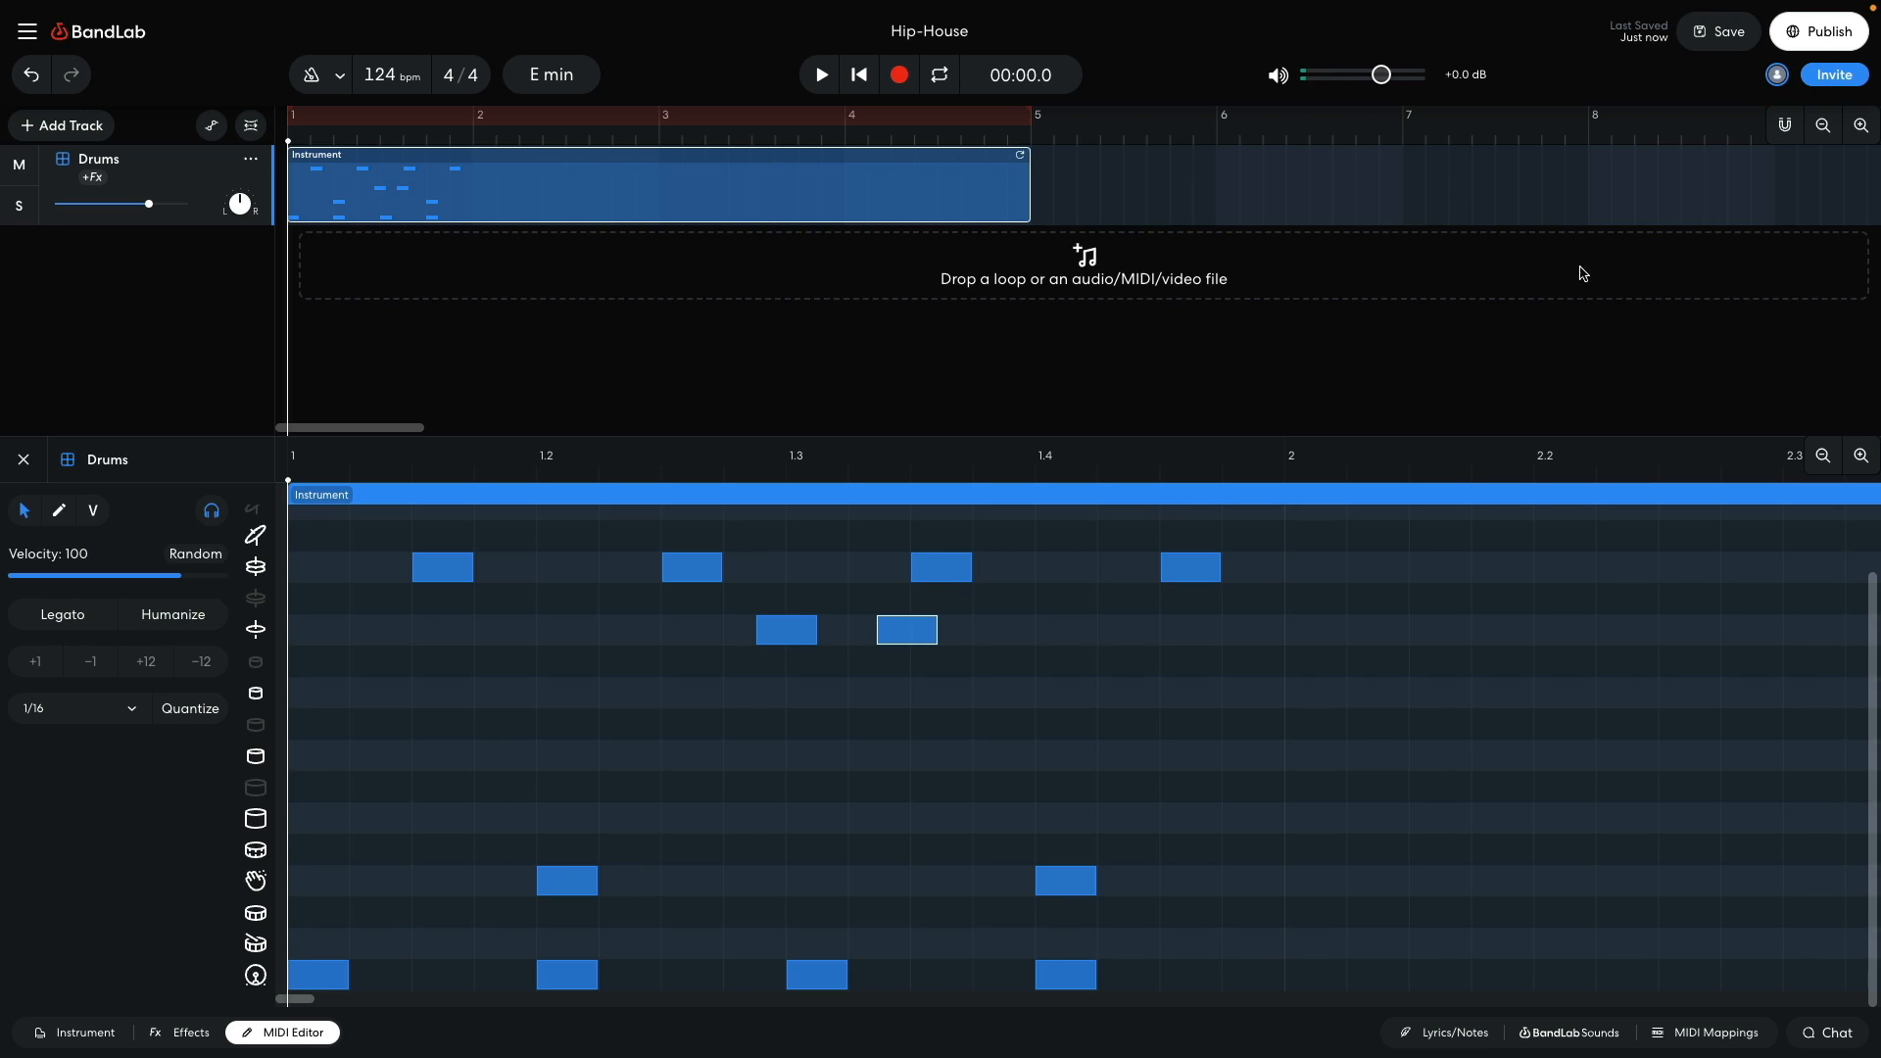
left_click_drag(1031, 614, 720, 663)
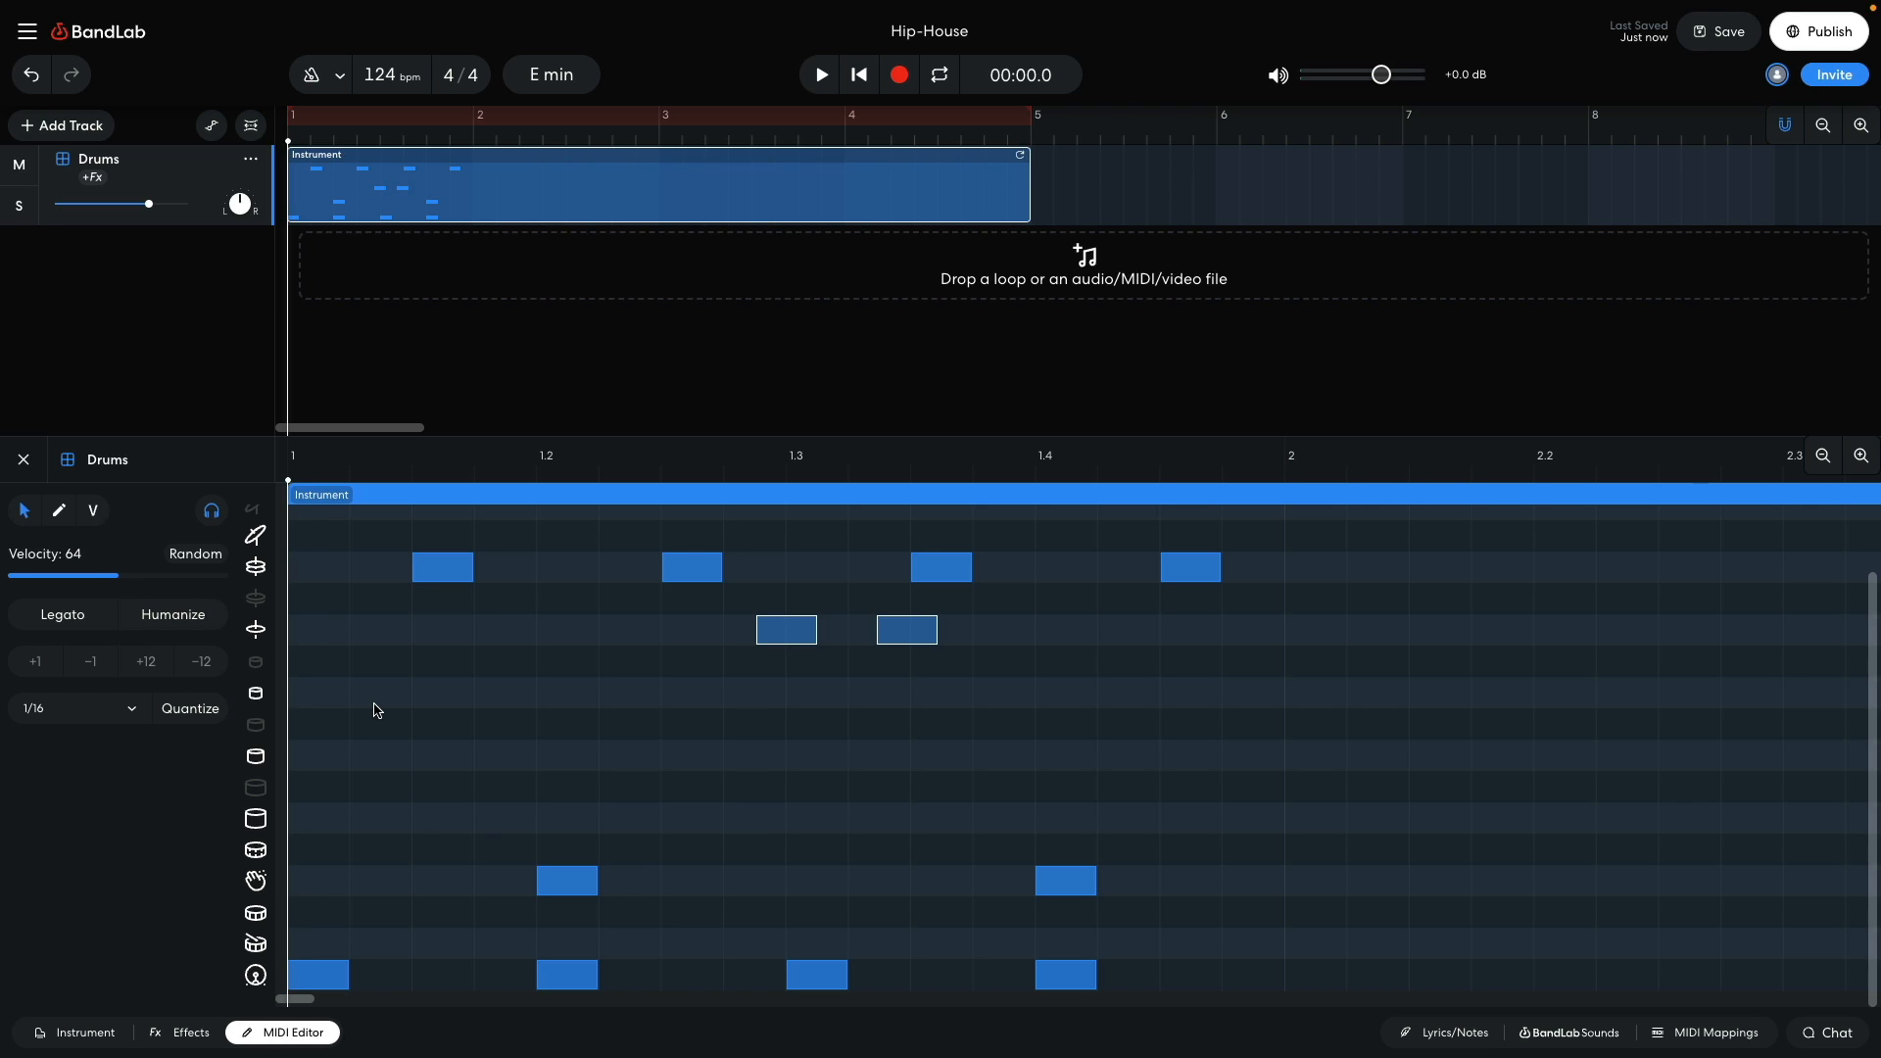
key("space")
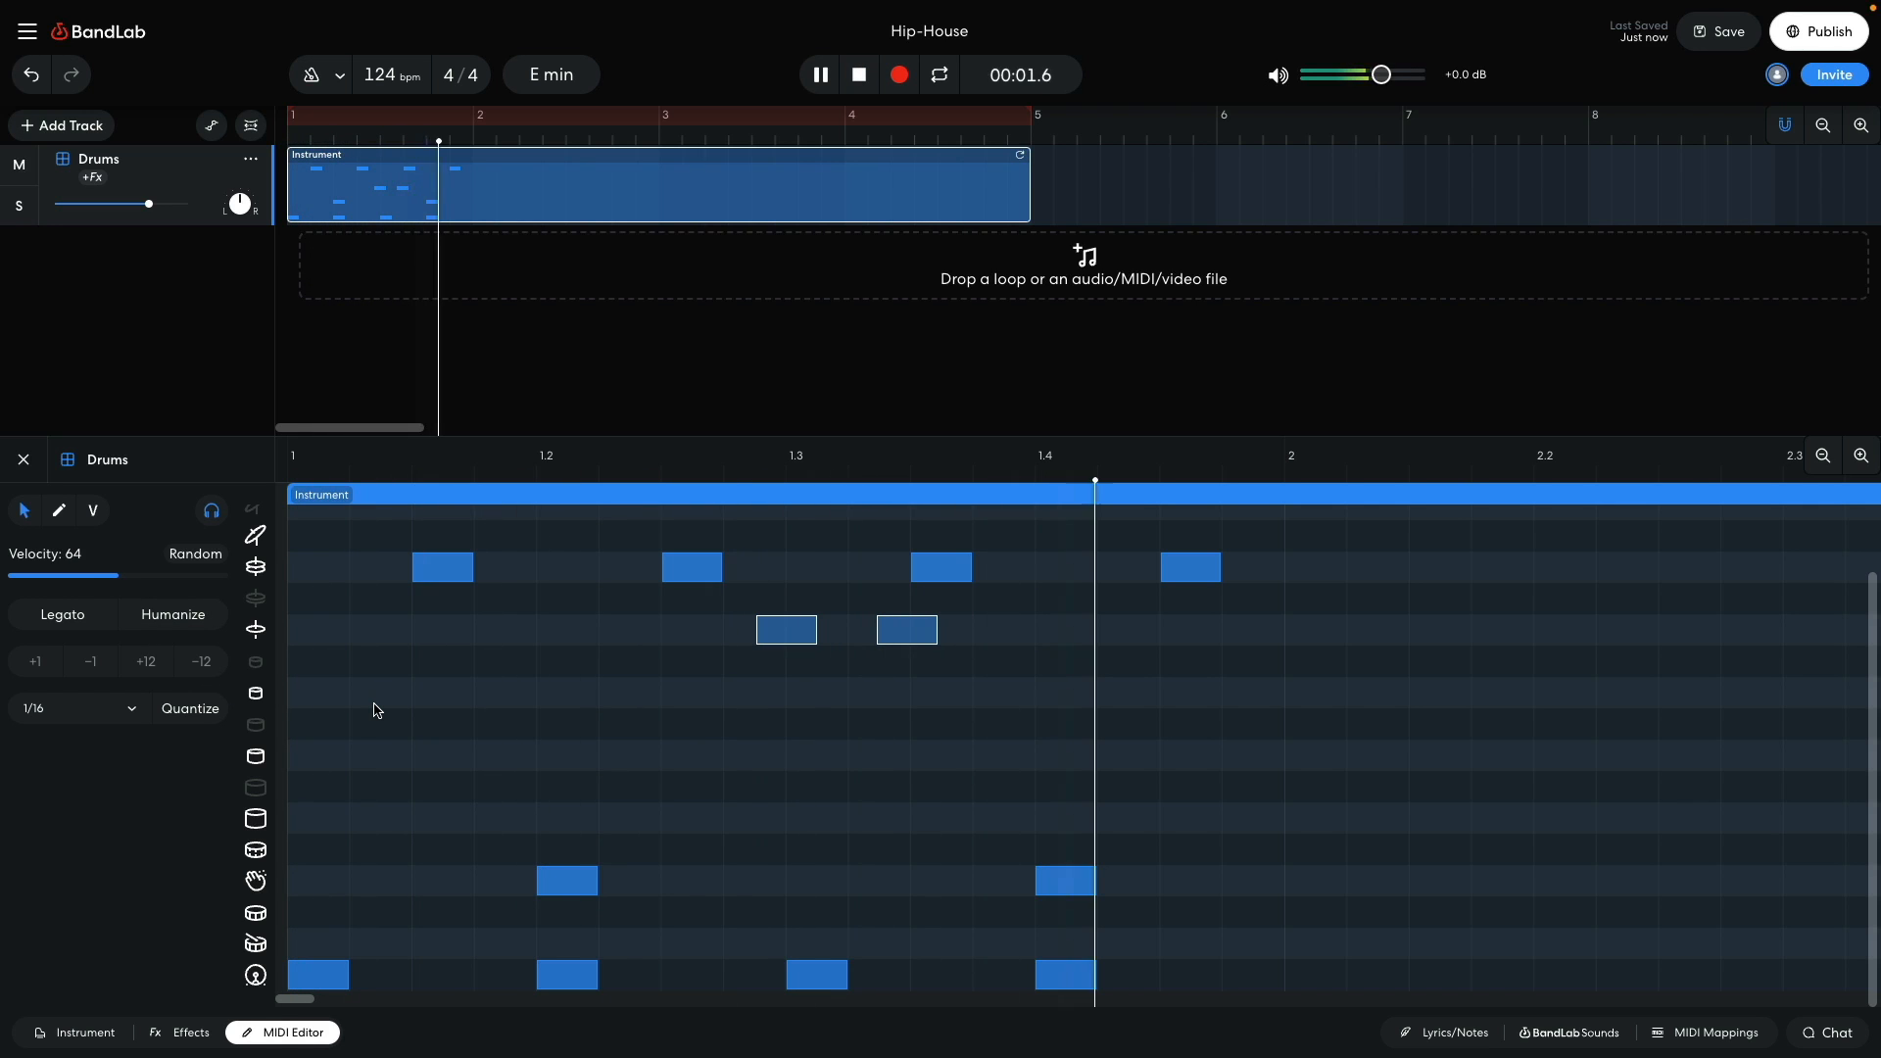
key("space")
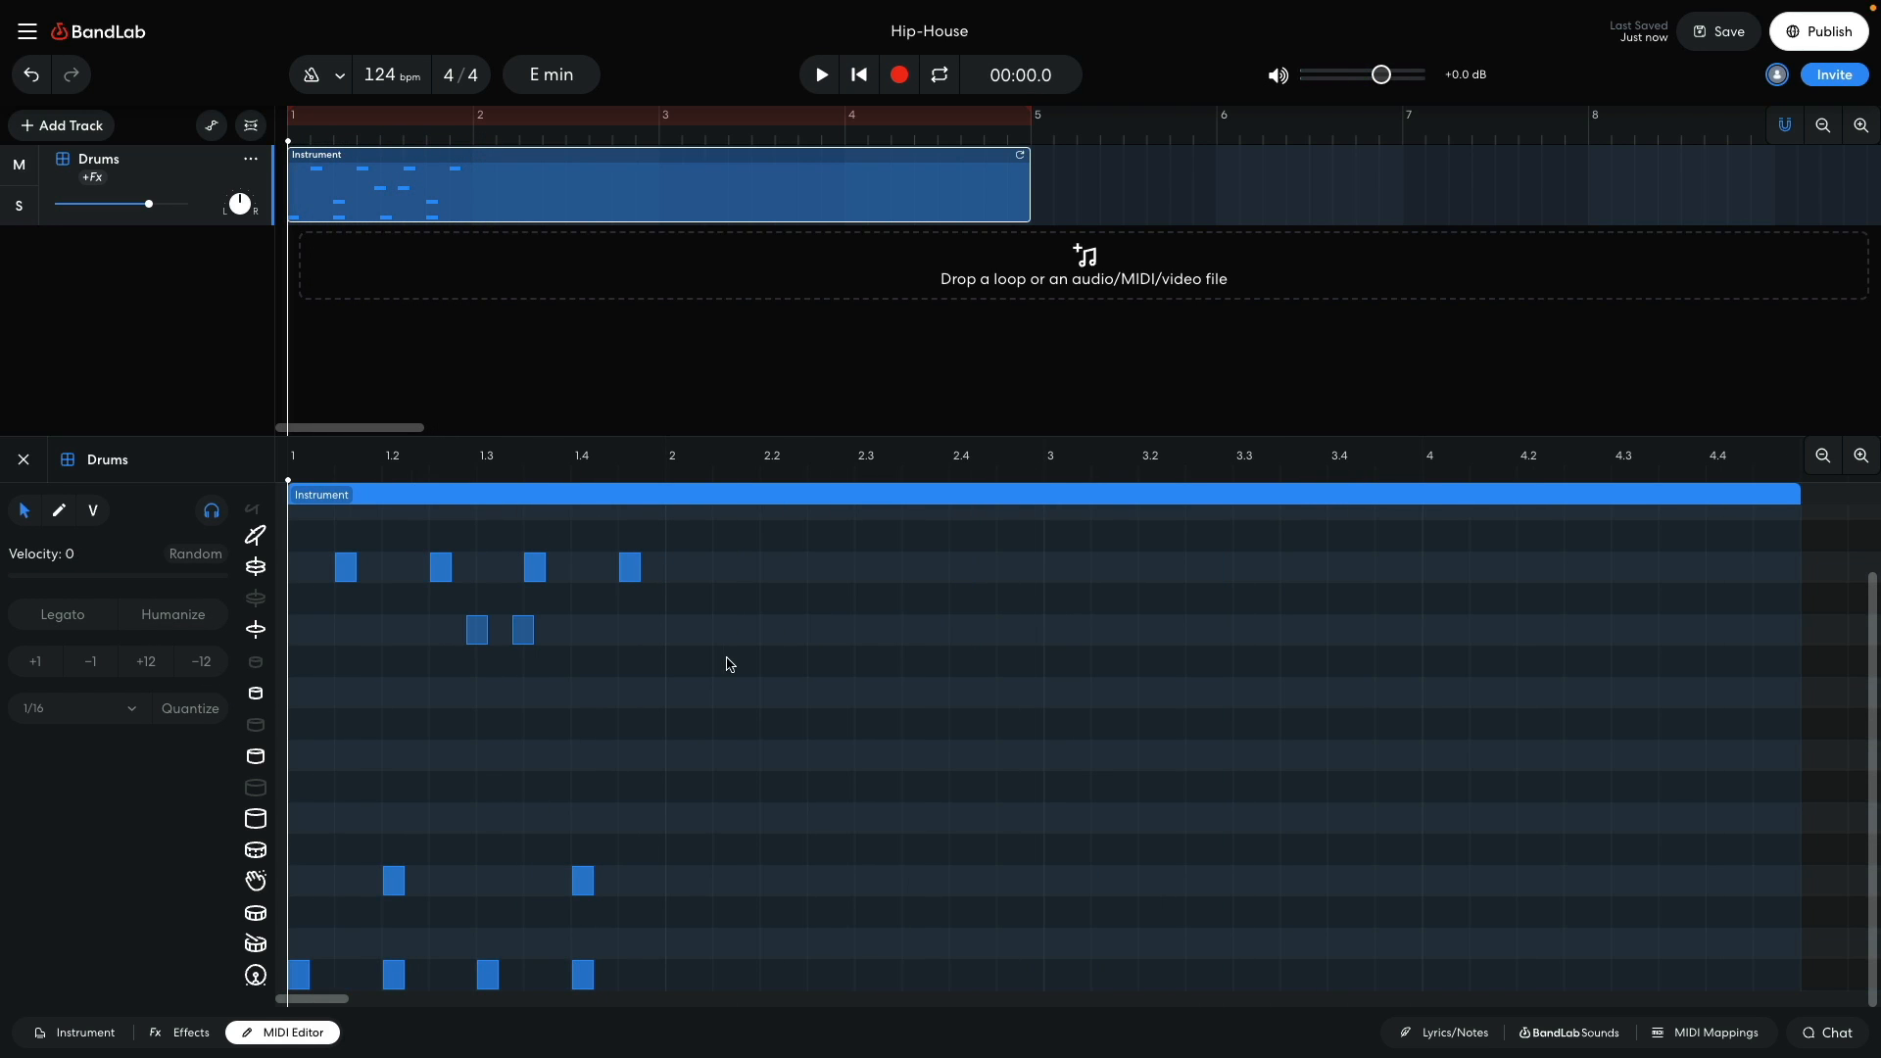
Step: Copy the one-bar drum pattern into bars 2 to 4 and play the whole region
left_click_drag(728, 546, 1416, 988)
key("space")
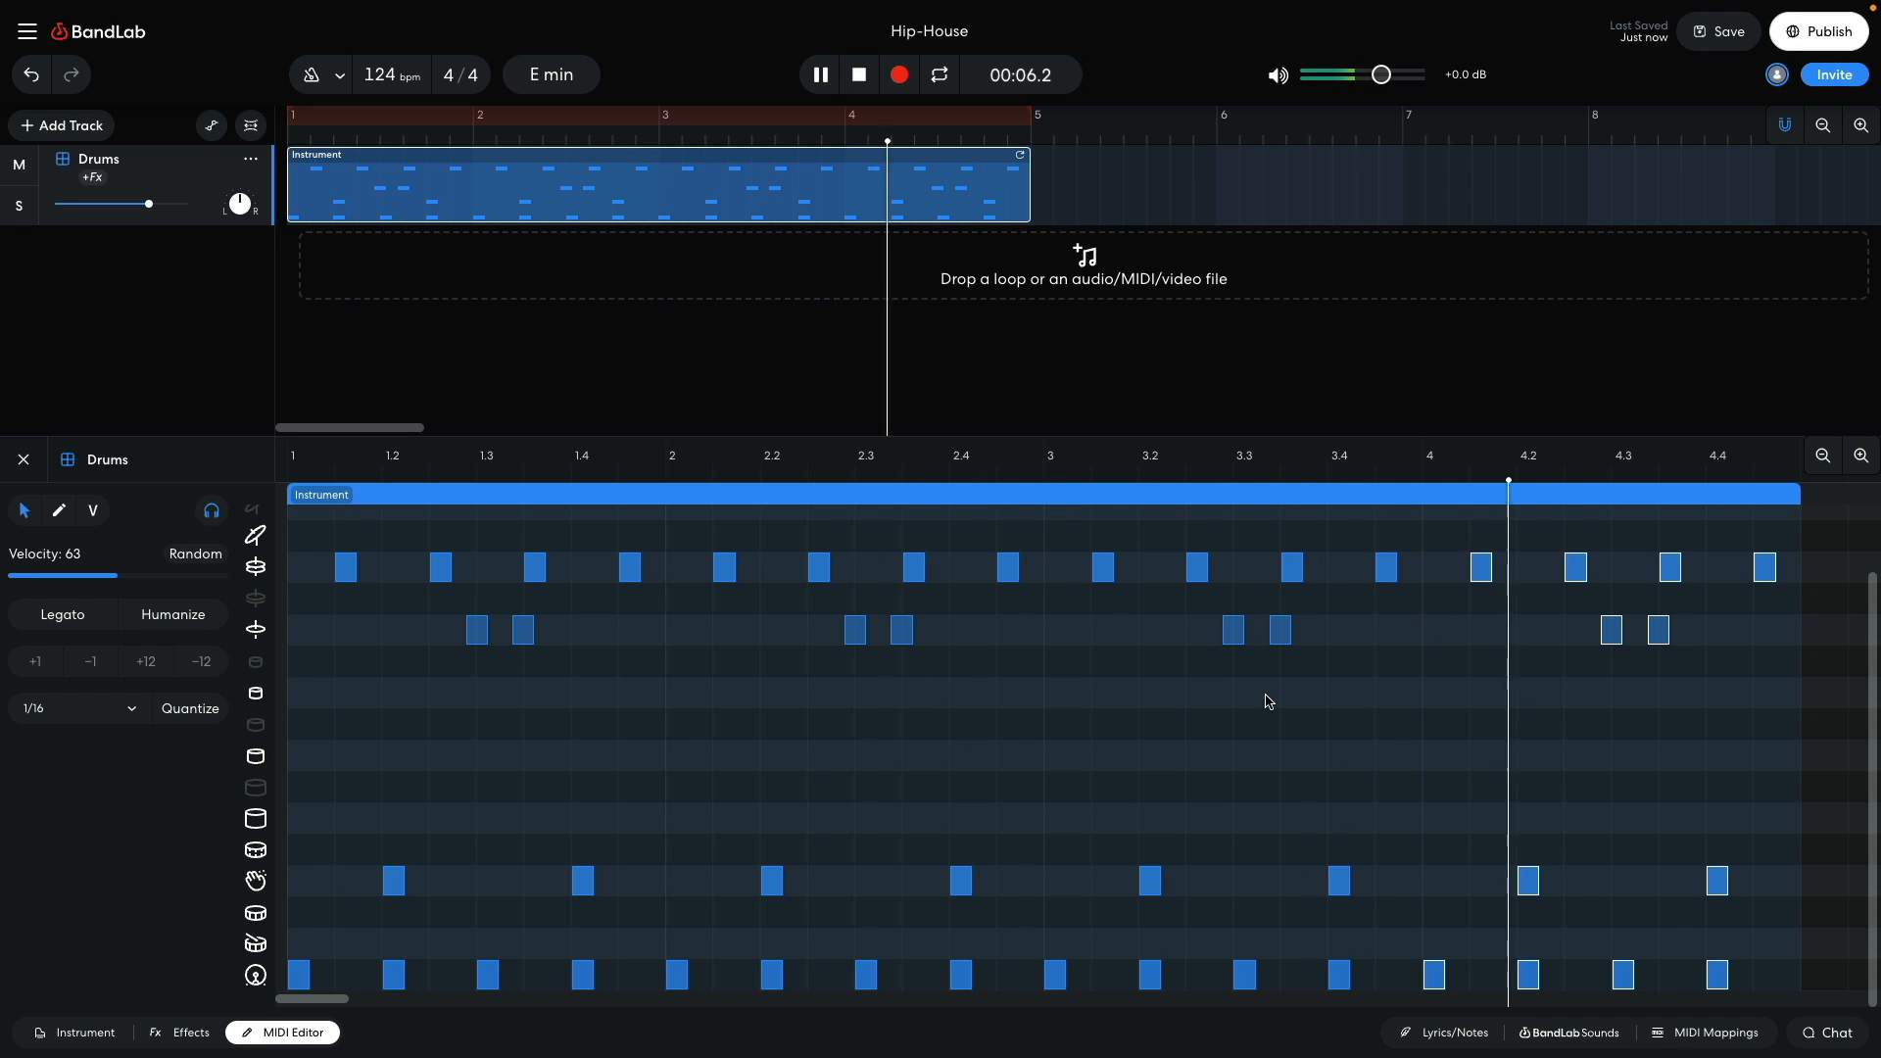
key("space")
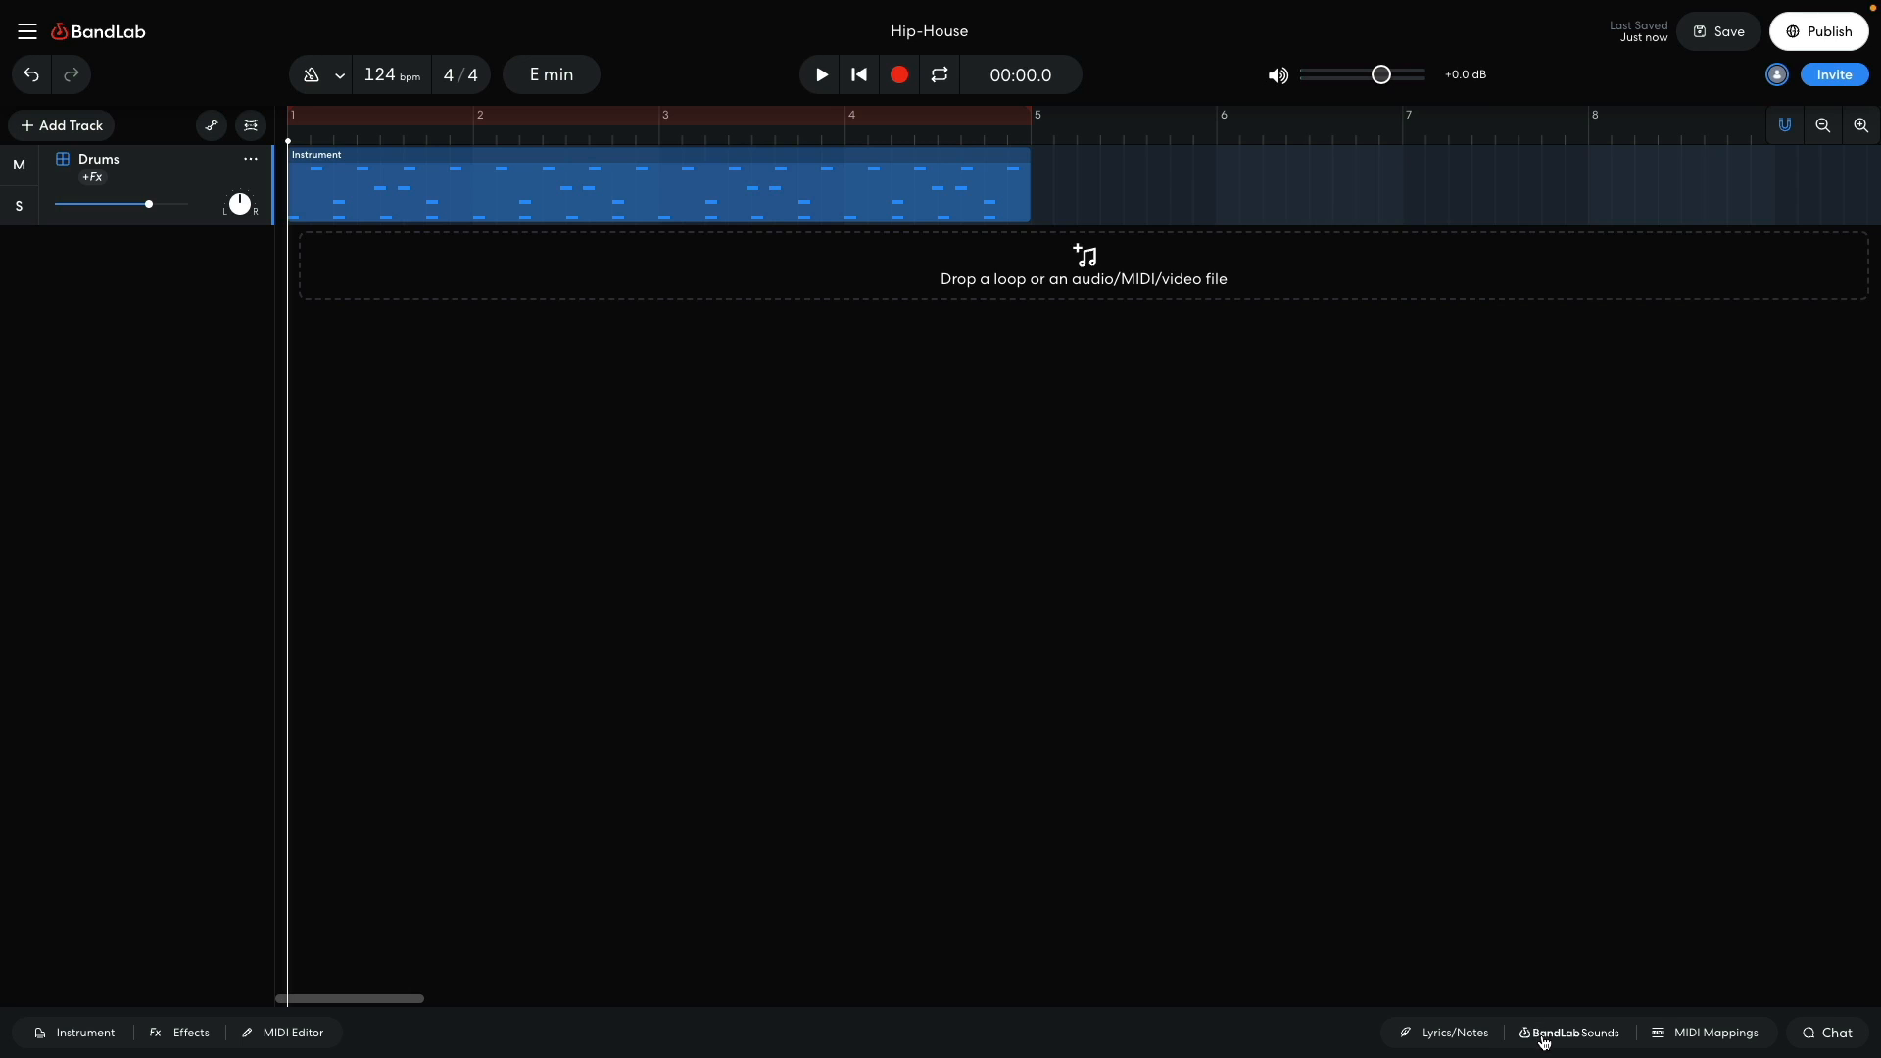
Step: Search the sound packs for breakbeat and place HHS_120_Break_10_2bars from Hip House Scratch on a new track at bar 1
left_click(1544, 1041)
left_click(1591, 207)
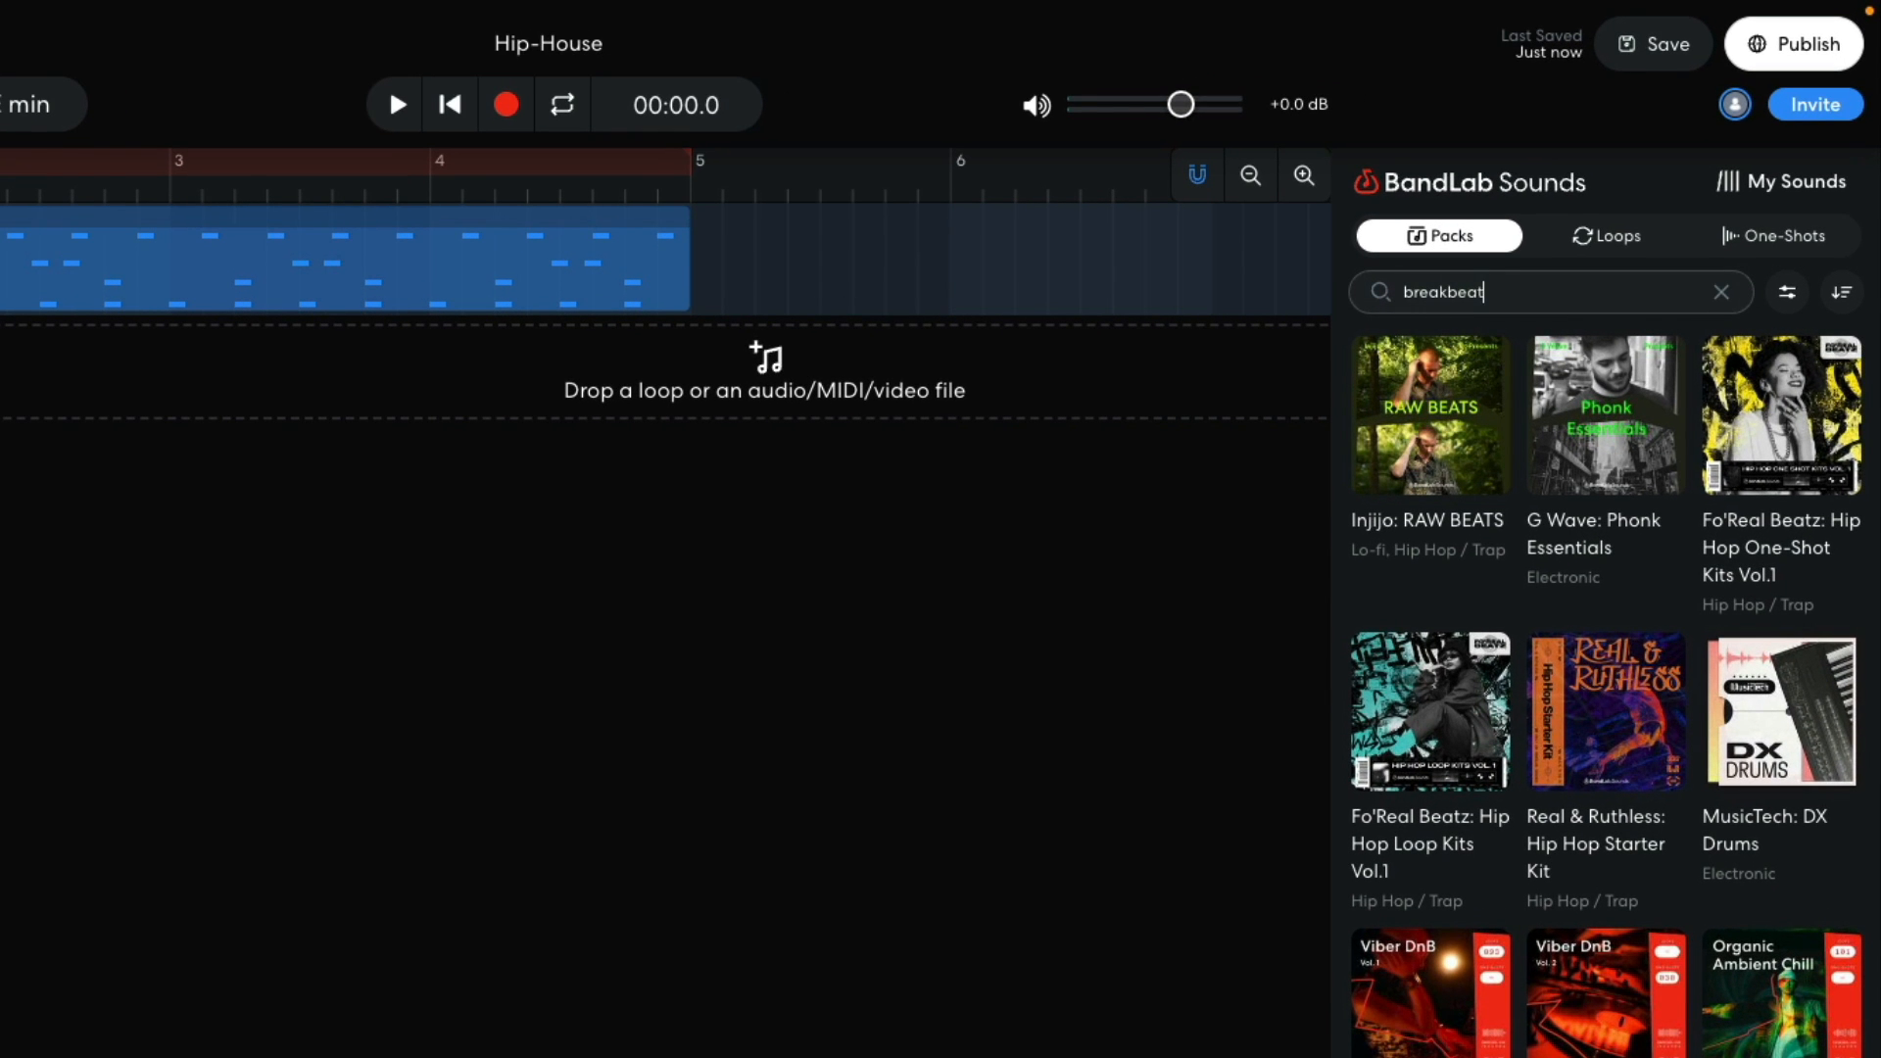
scroll(1541, 500, "down", 3)
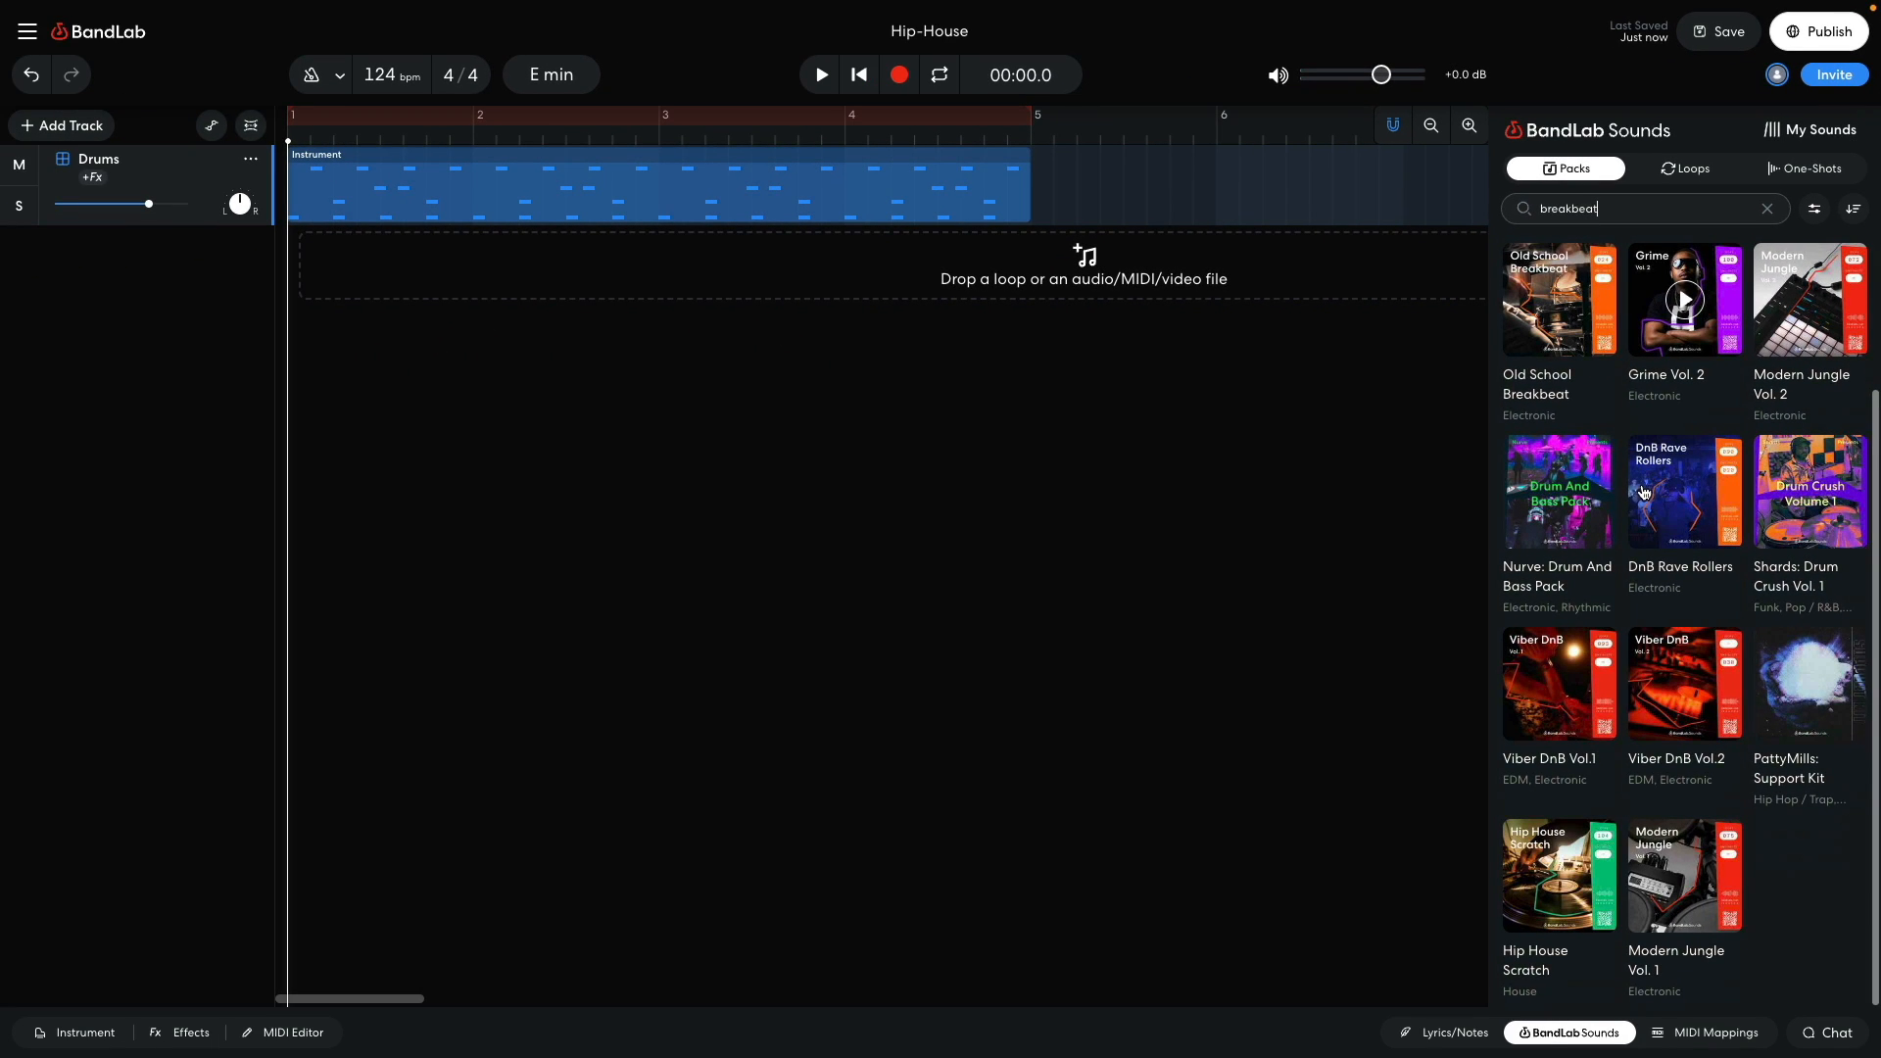
left_click(1523, 957)
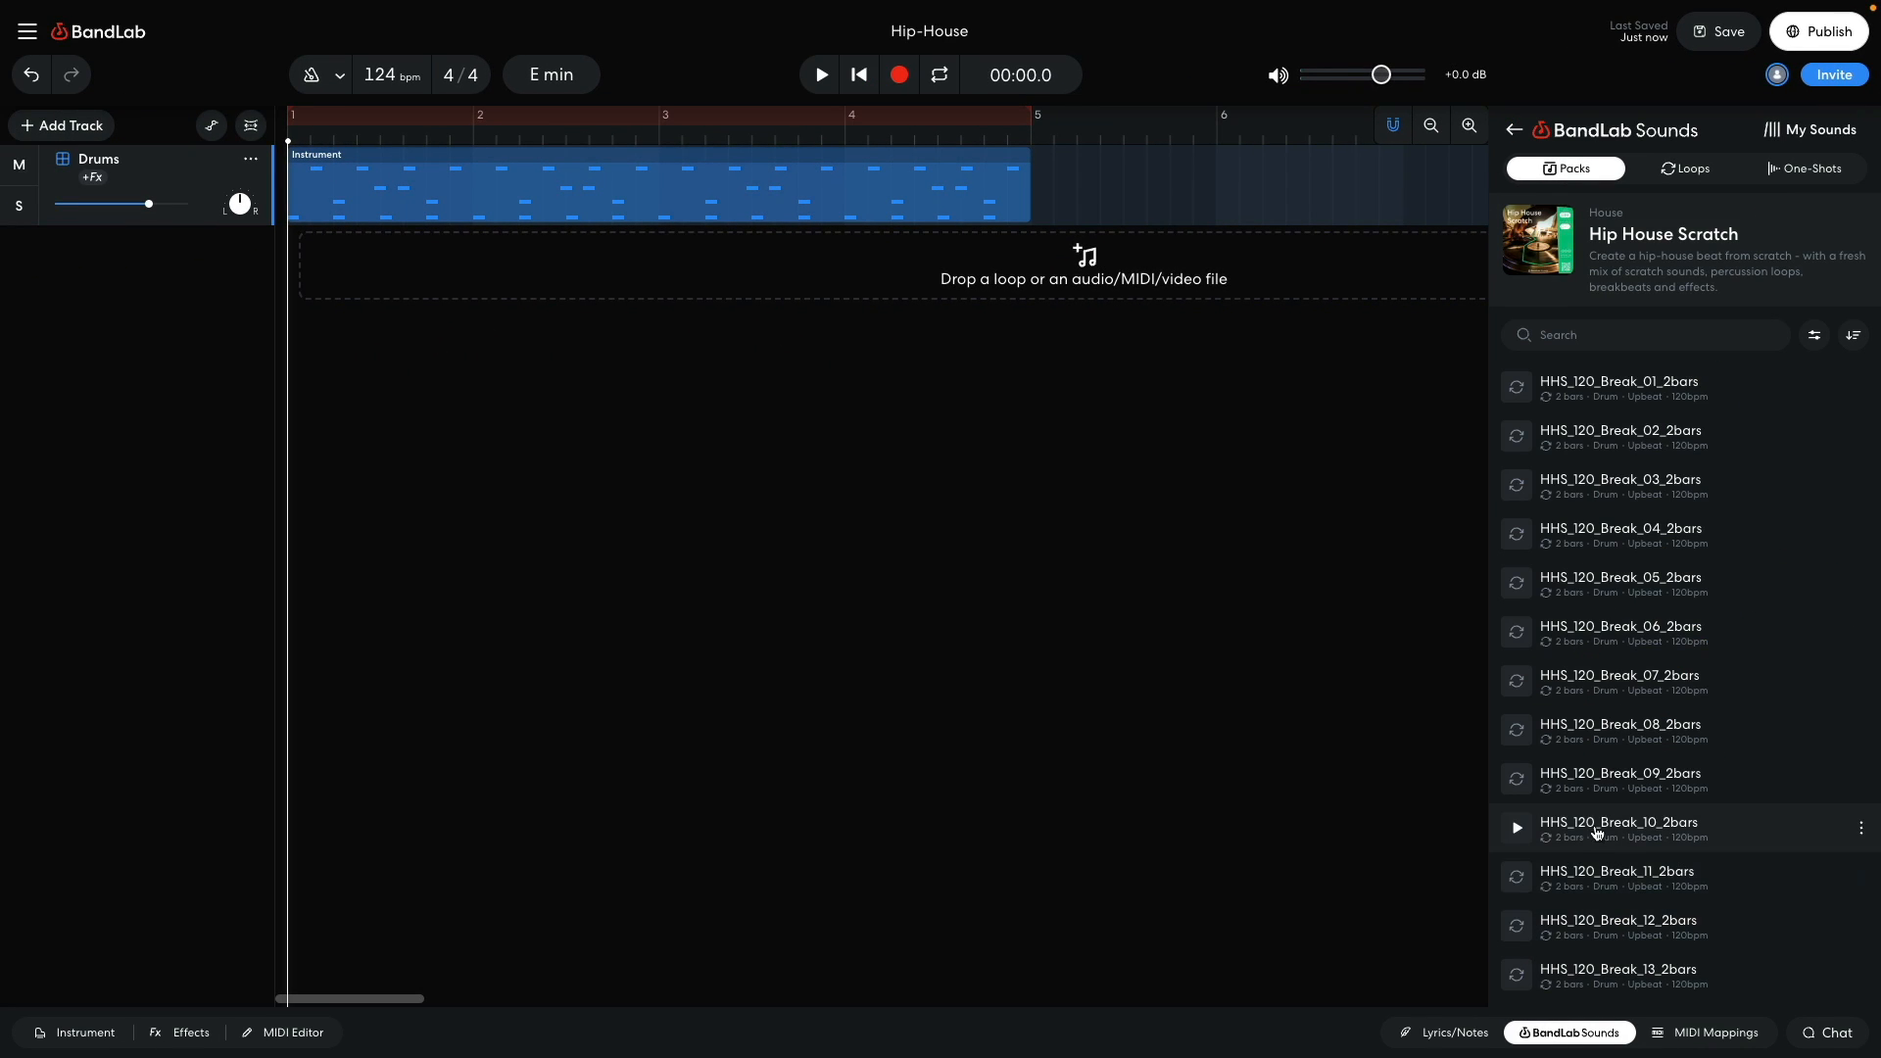
left_click_drag(1603, 827, 302, 263)
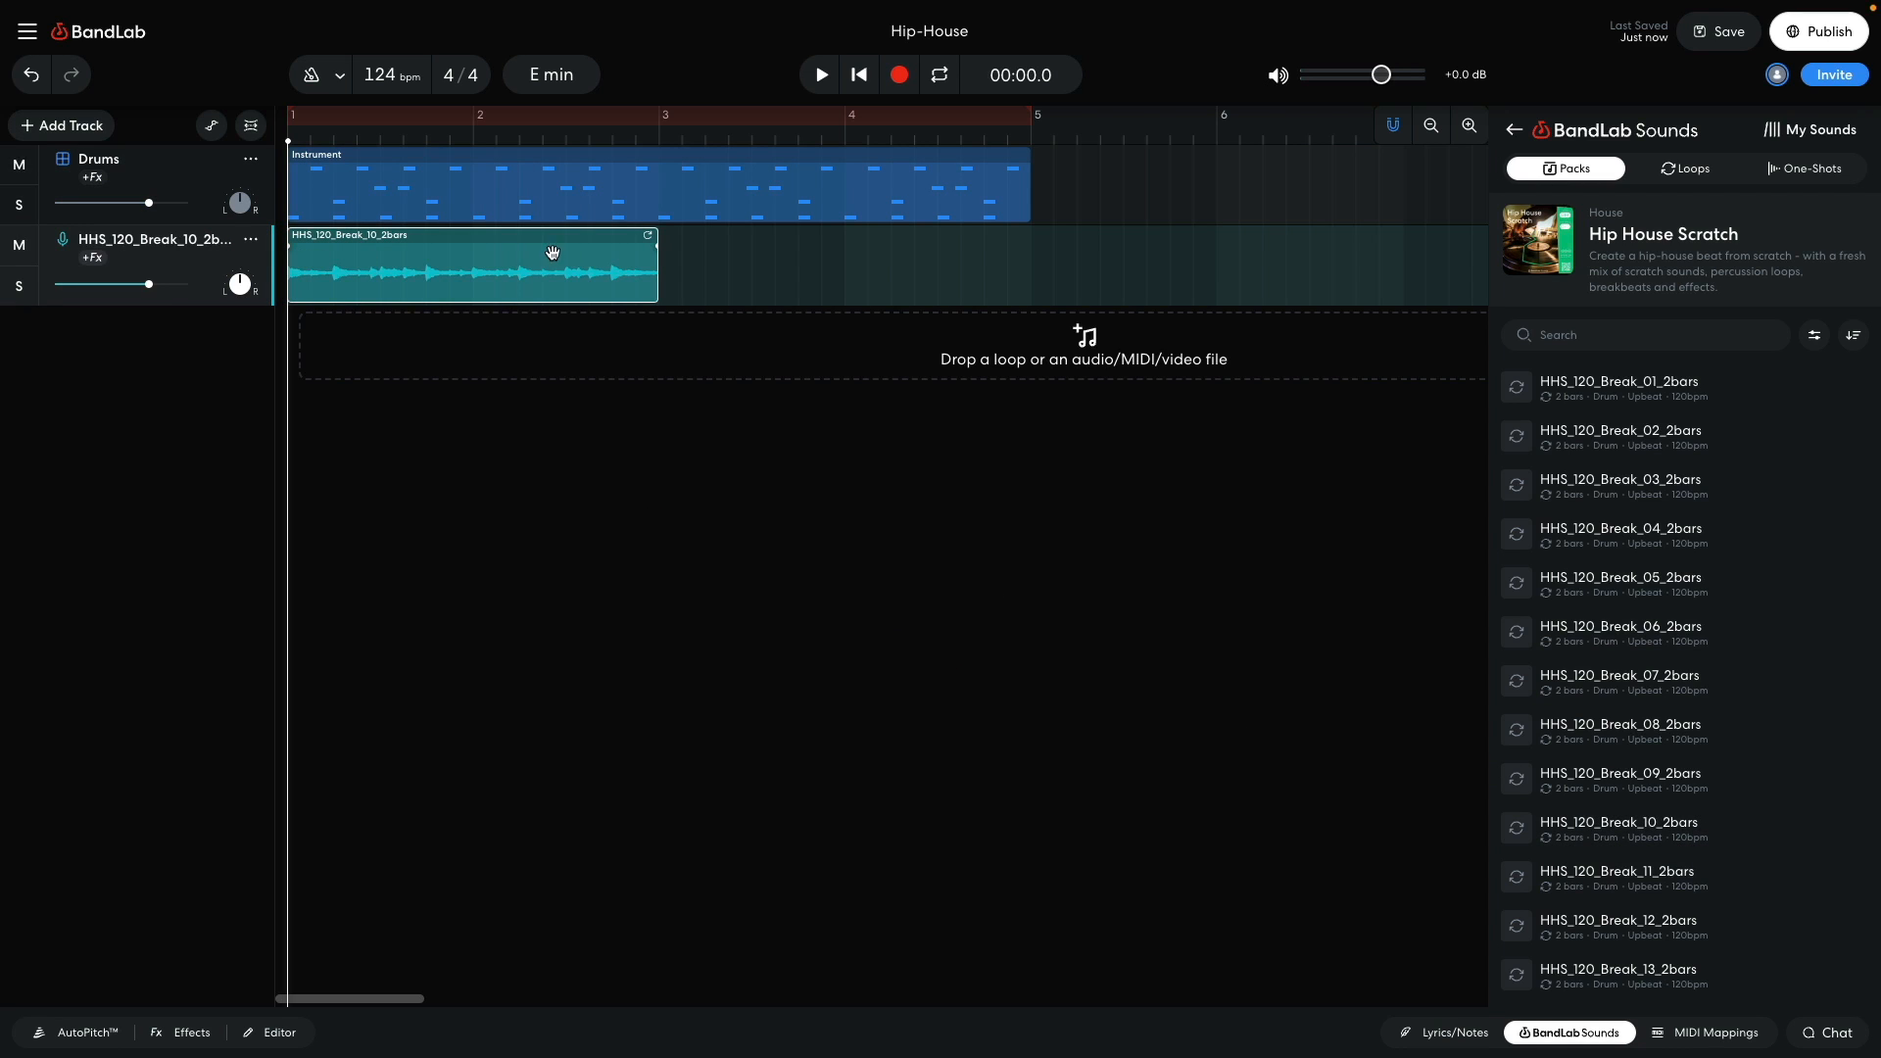
Step: Loop the break clip up to bar 5, lower its track's volume, and play it with the drums
left_click_drag(646, 236, 1029, 235)
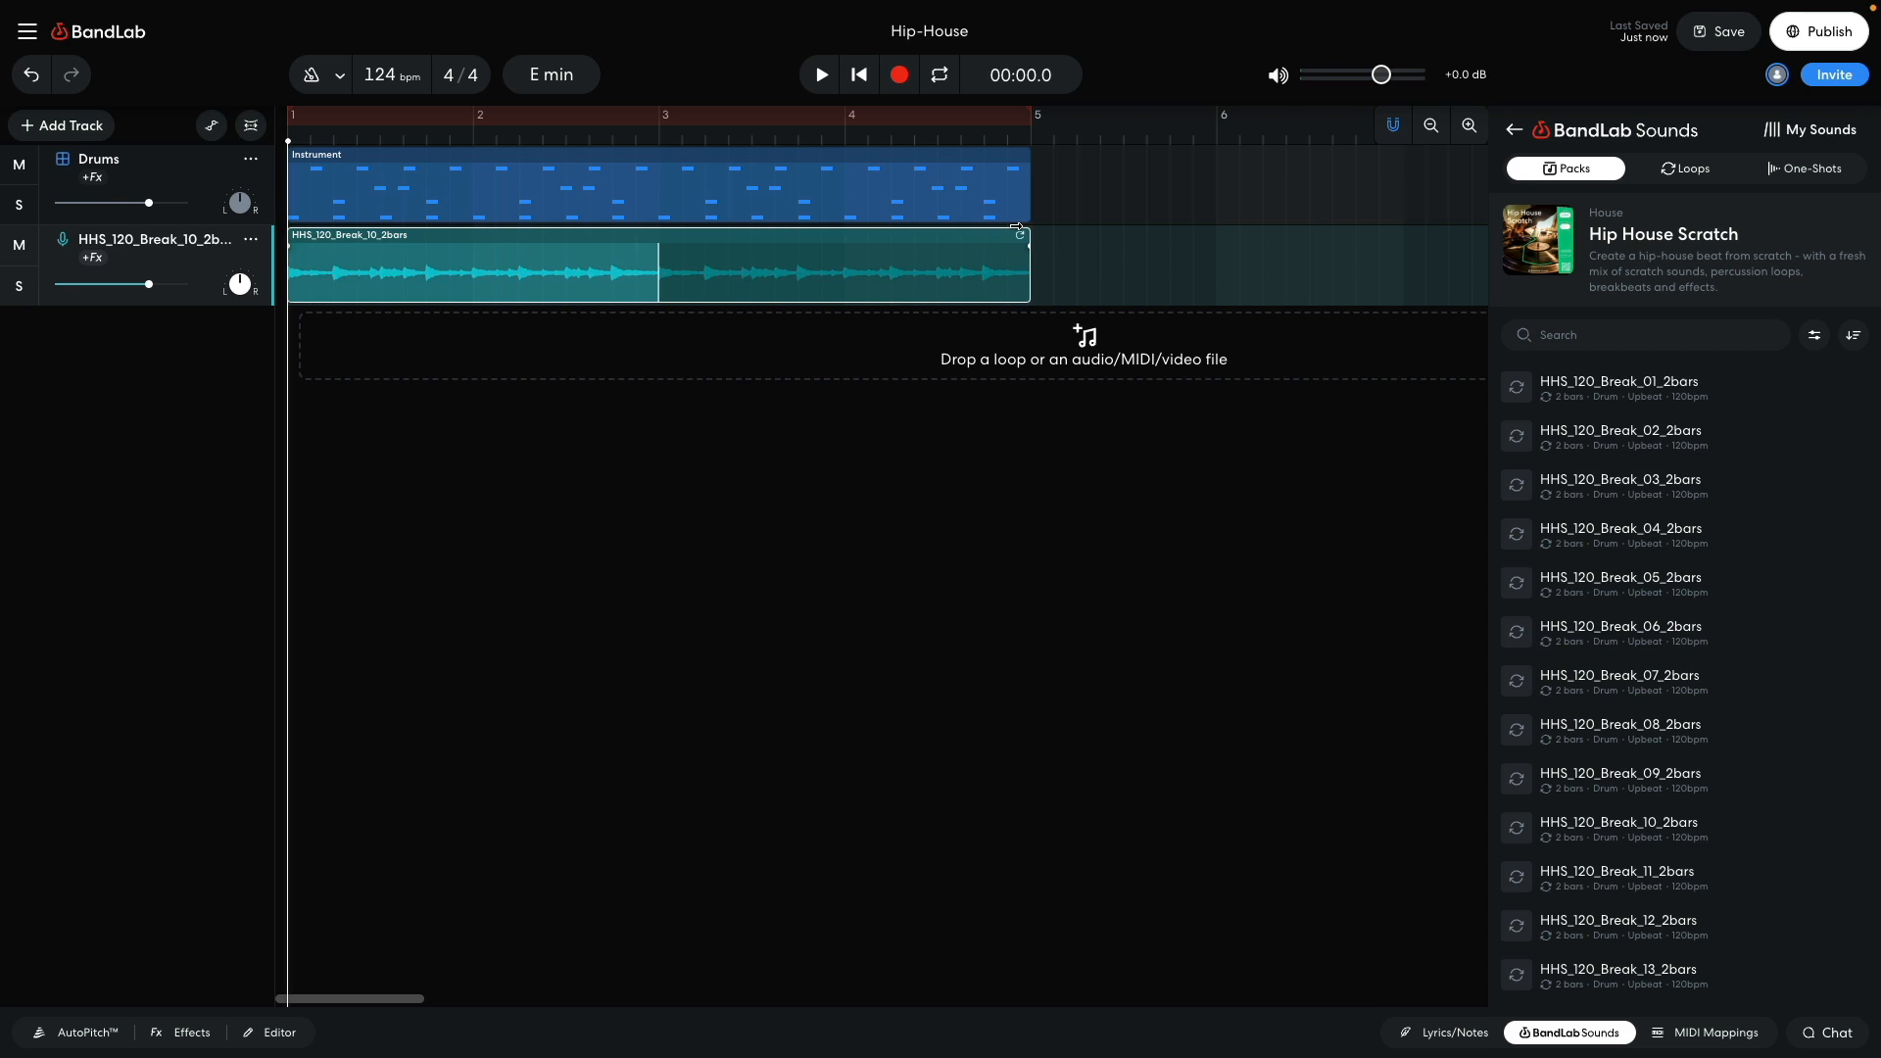
left_click(1020, 235)
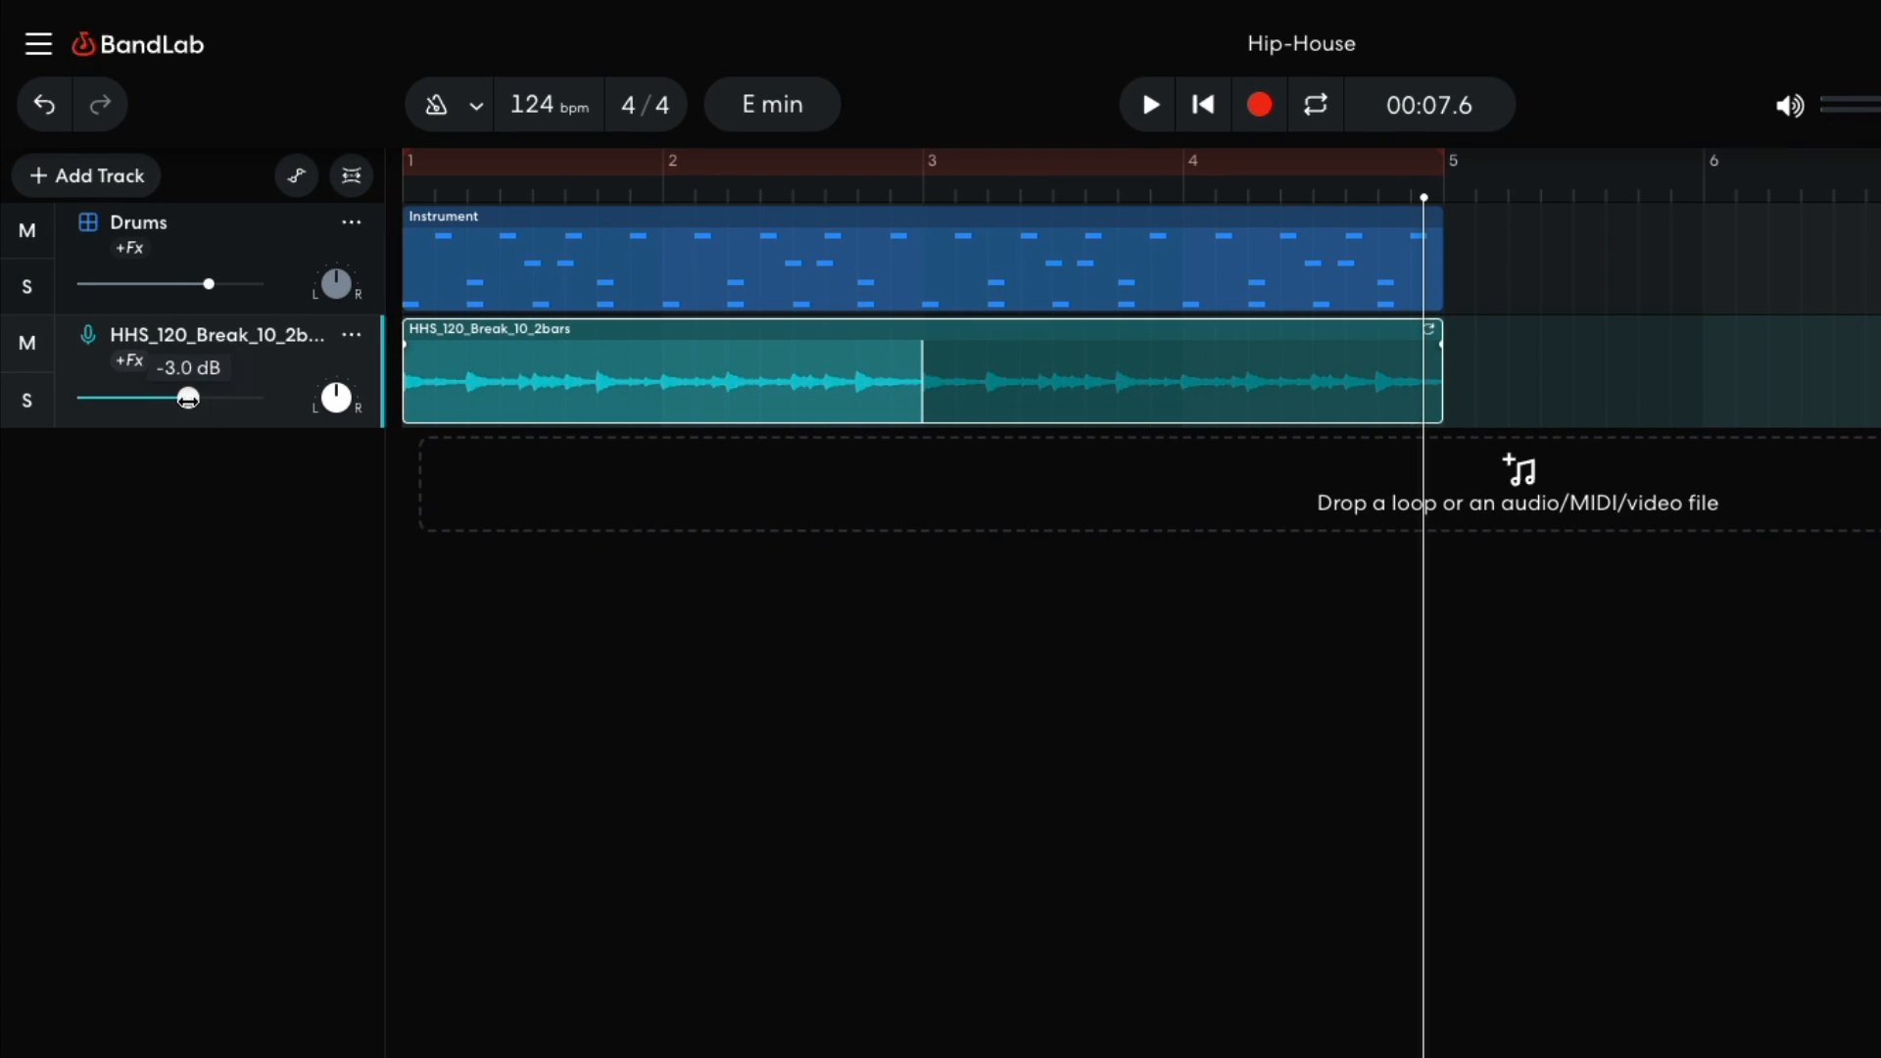
left_click_drag(169, 399, 146, 403)
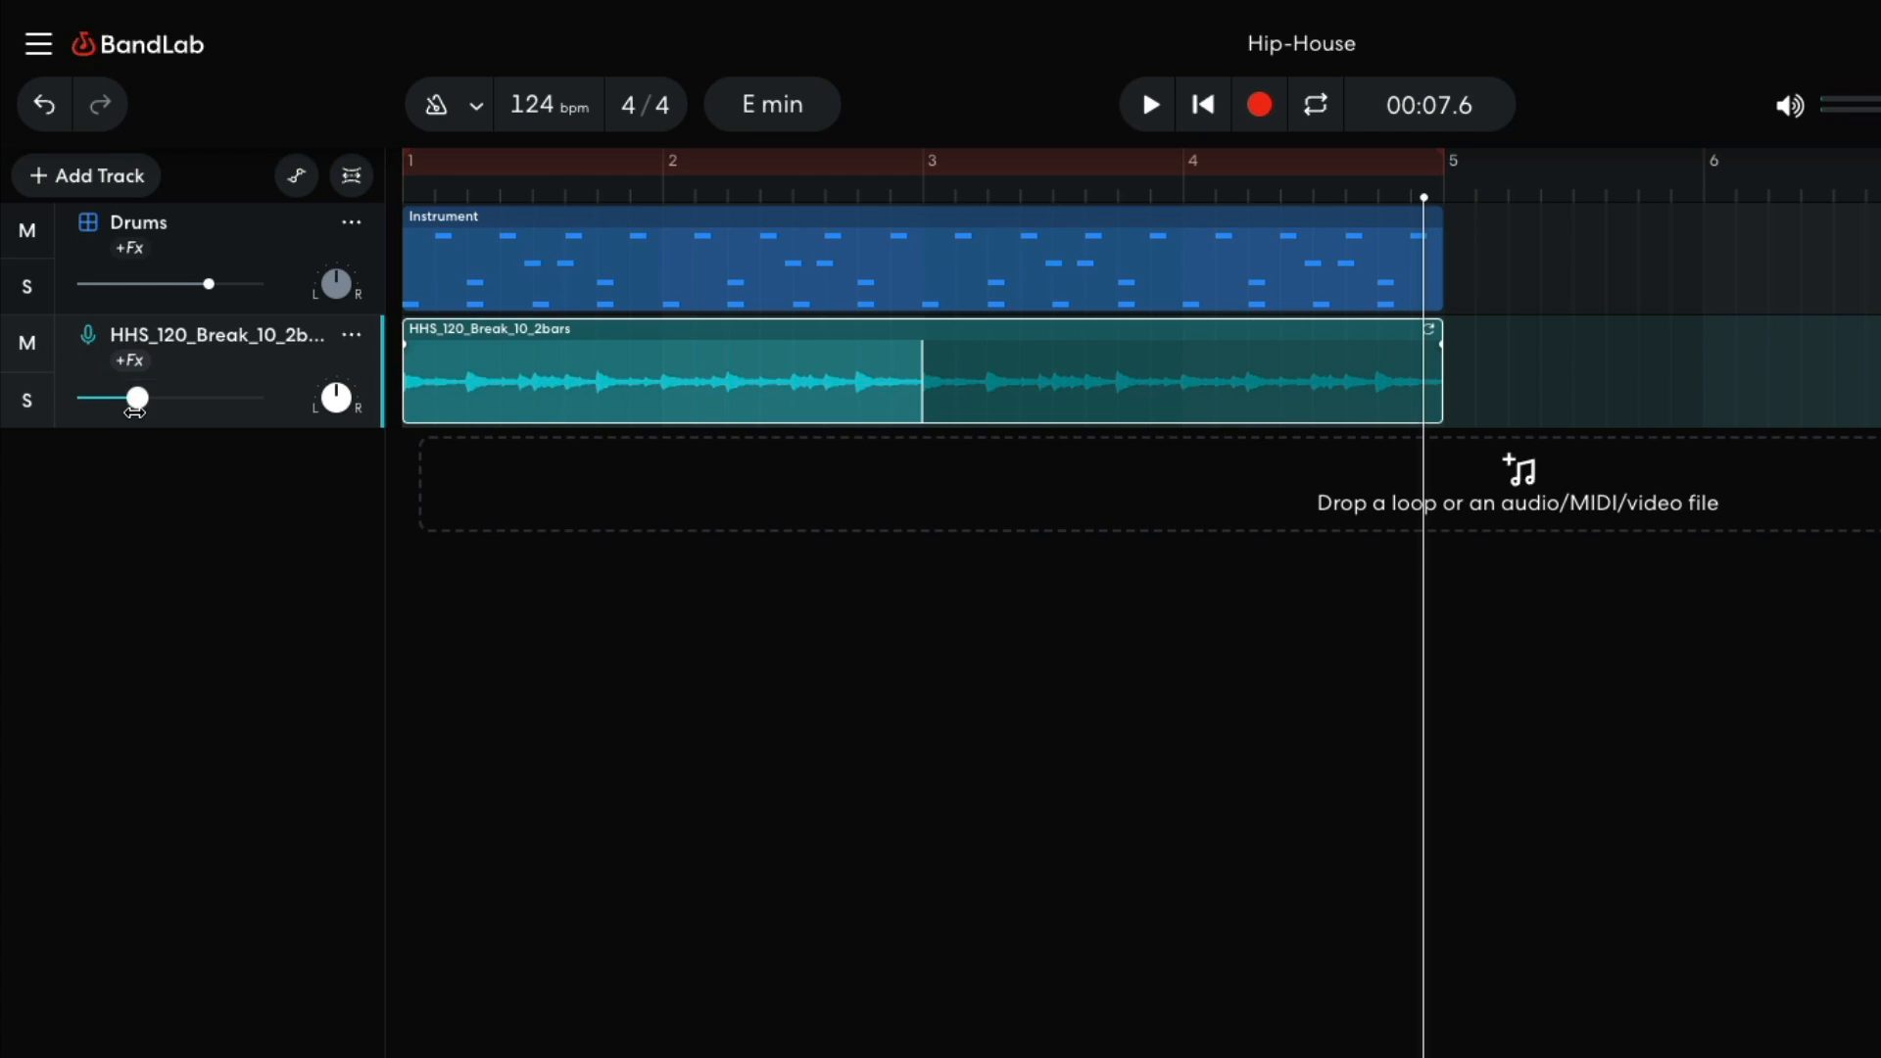
key("space")
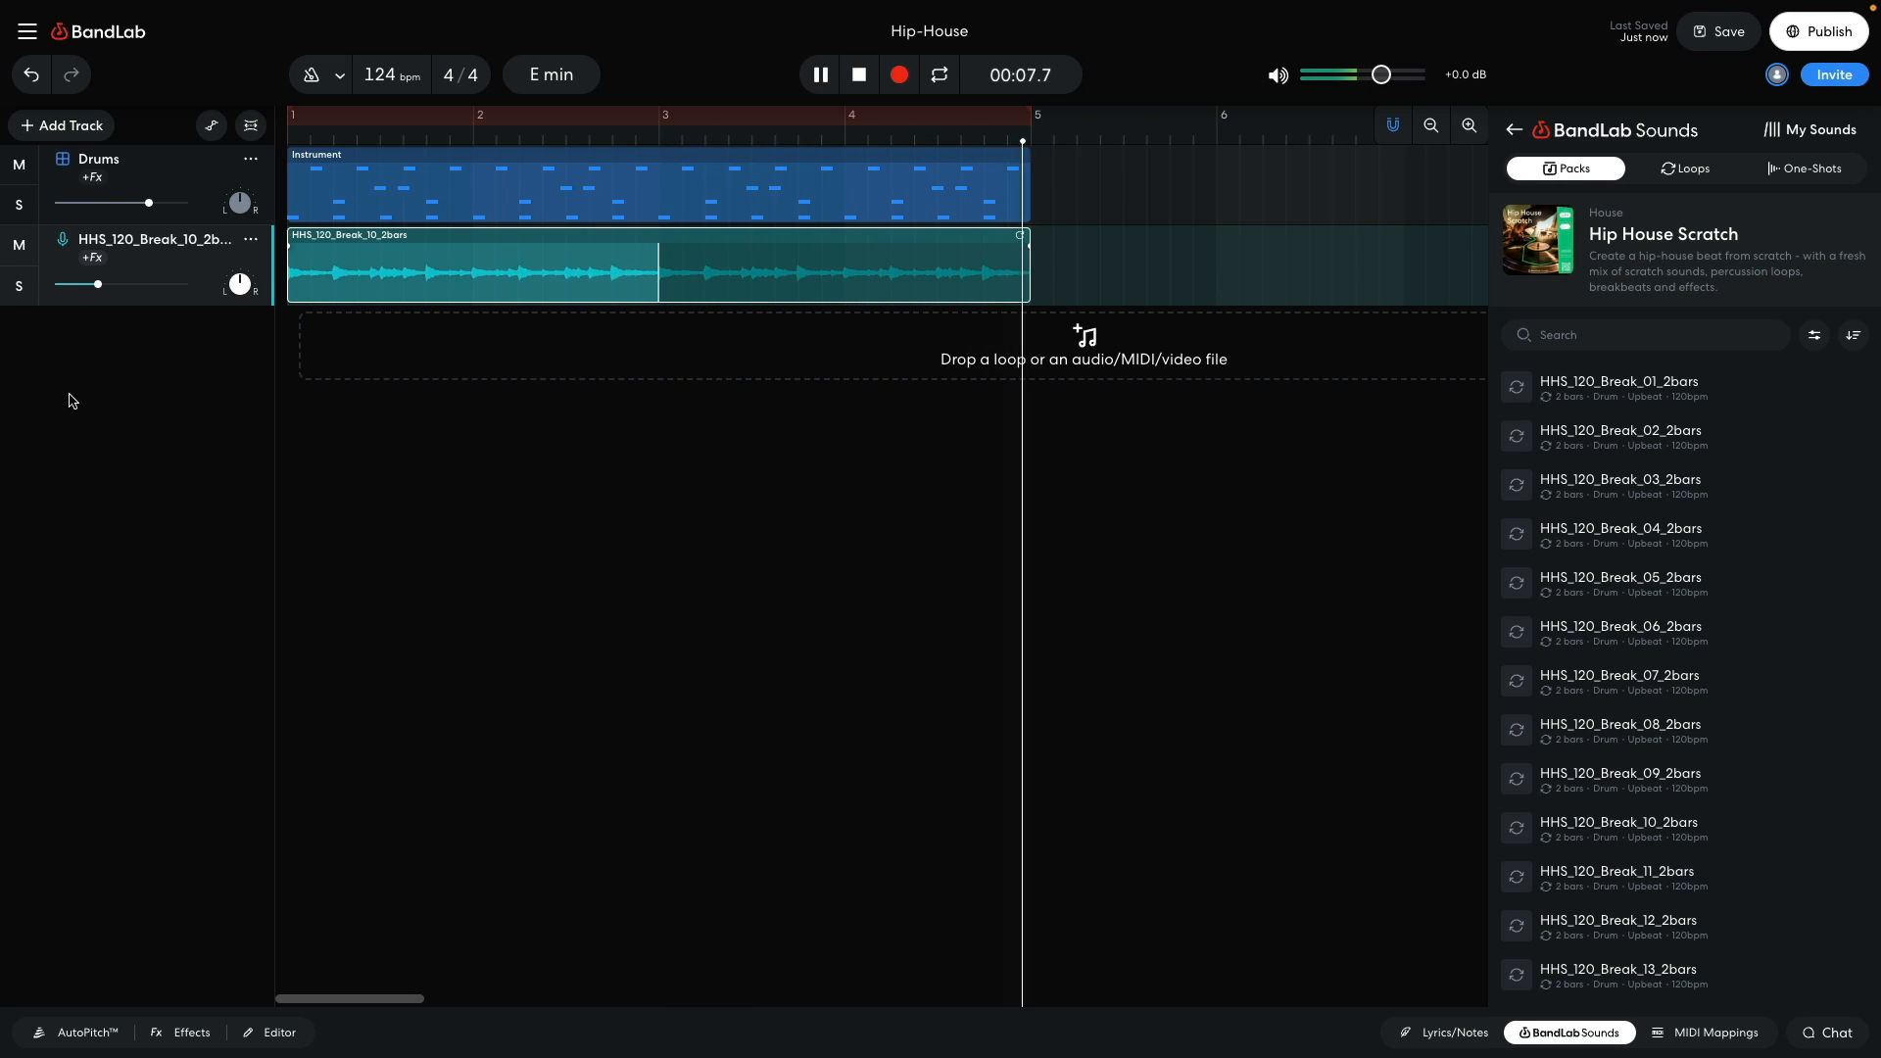
key("space")
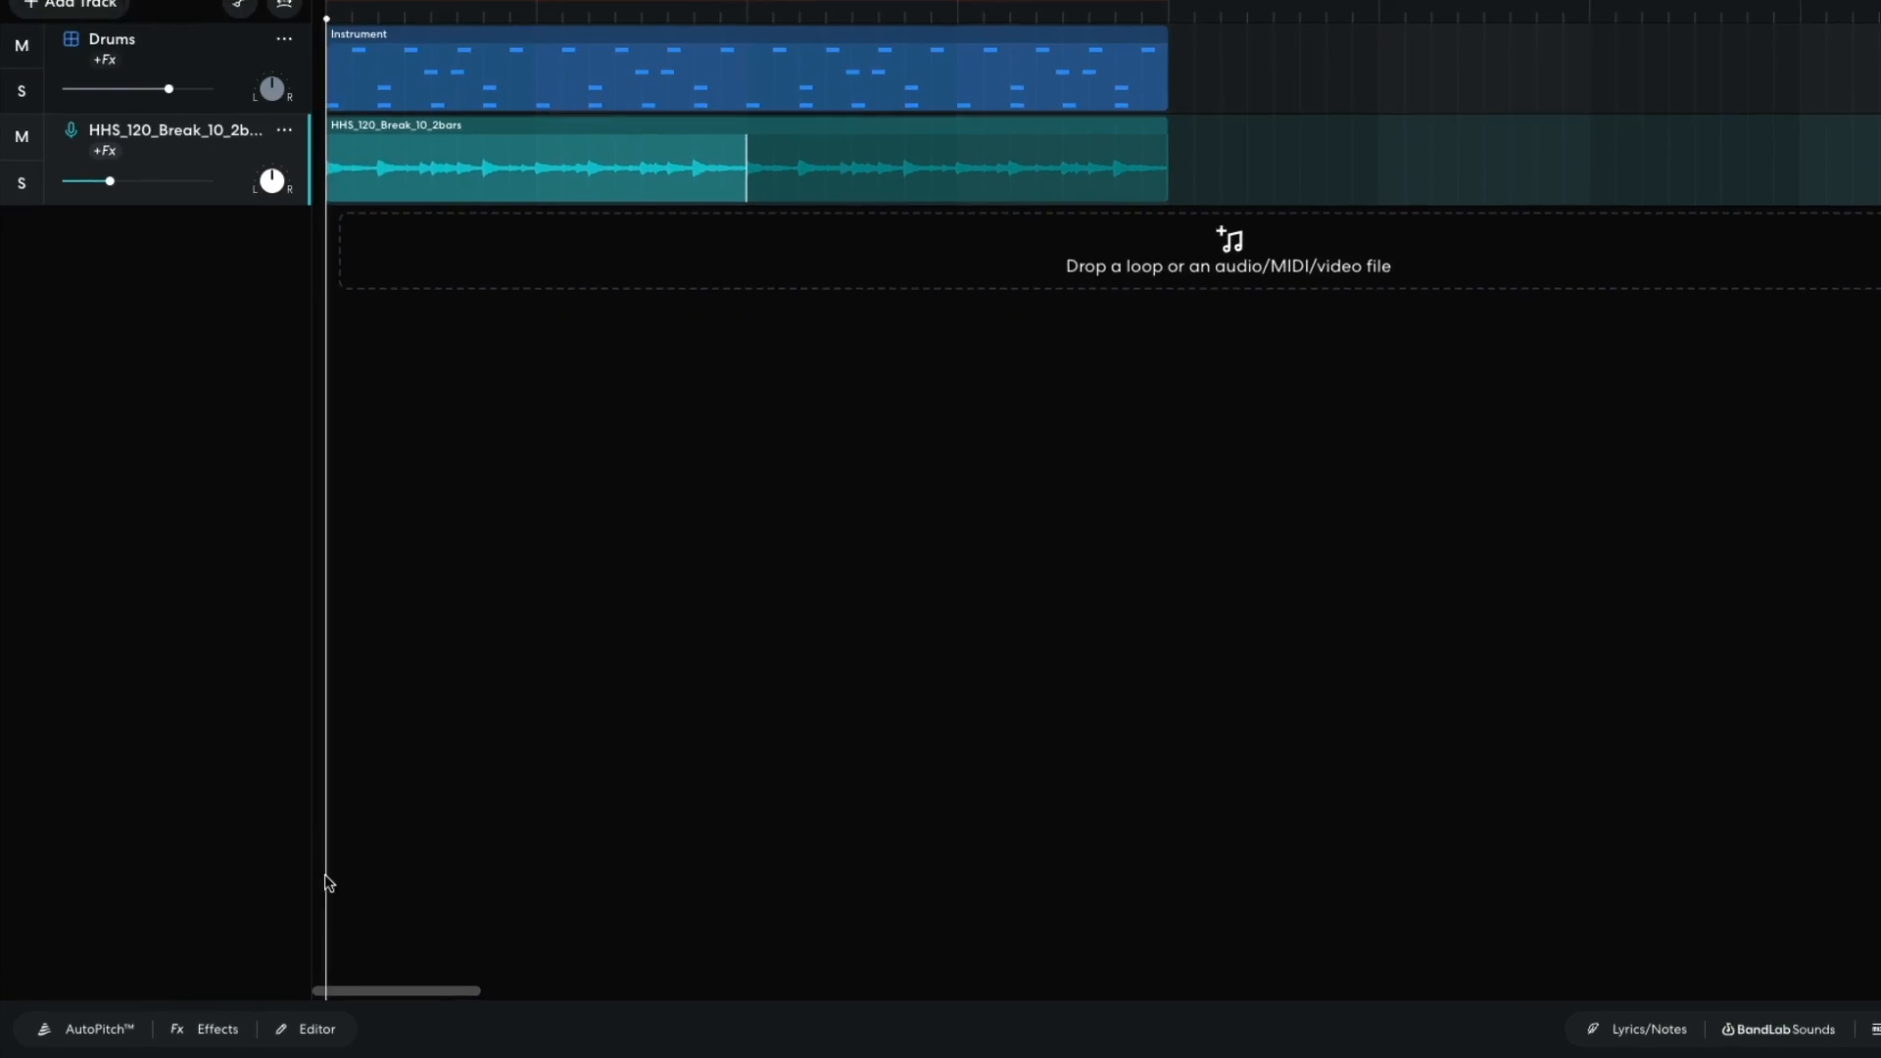
Step: Add a Multi Filter to the break track in Highpass mode with the frequency set to about mid-range, and play the result
left_click(183, 1033)
left_click(484, 822)
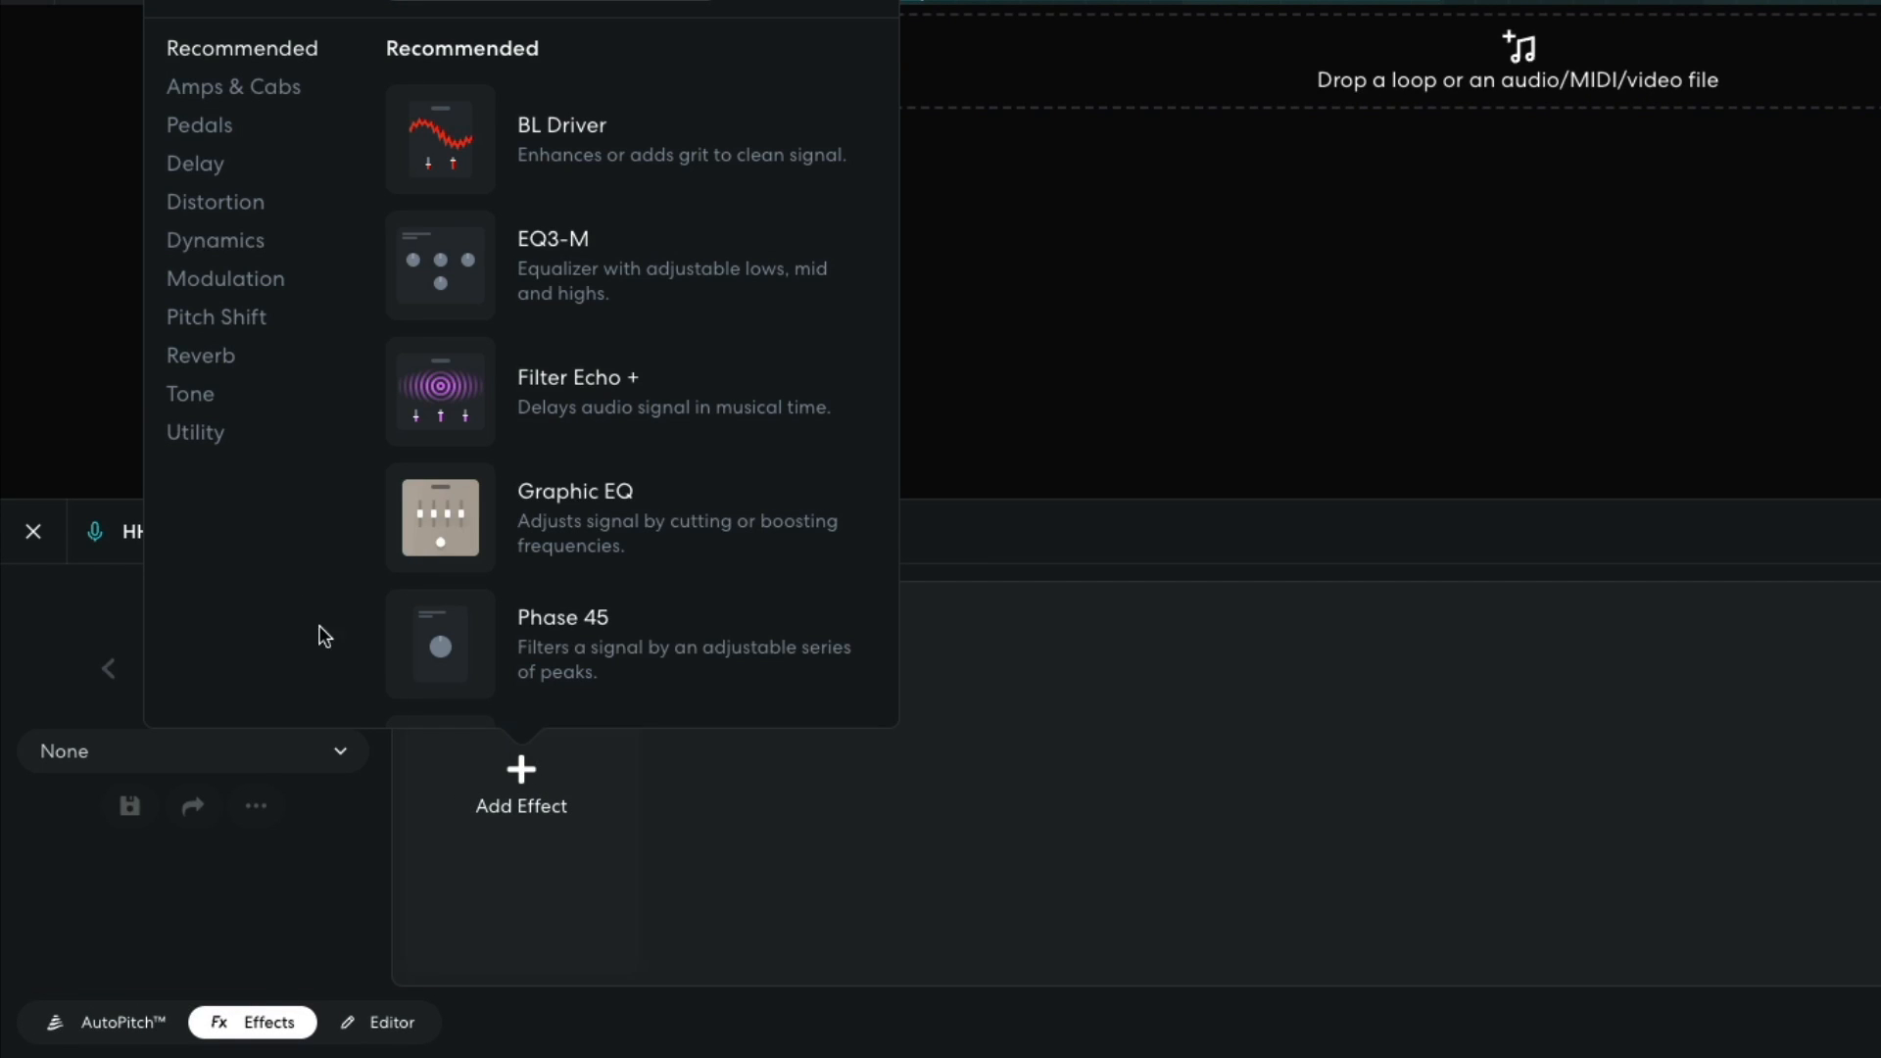
left_click(201, 397)
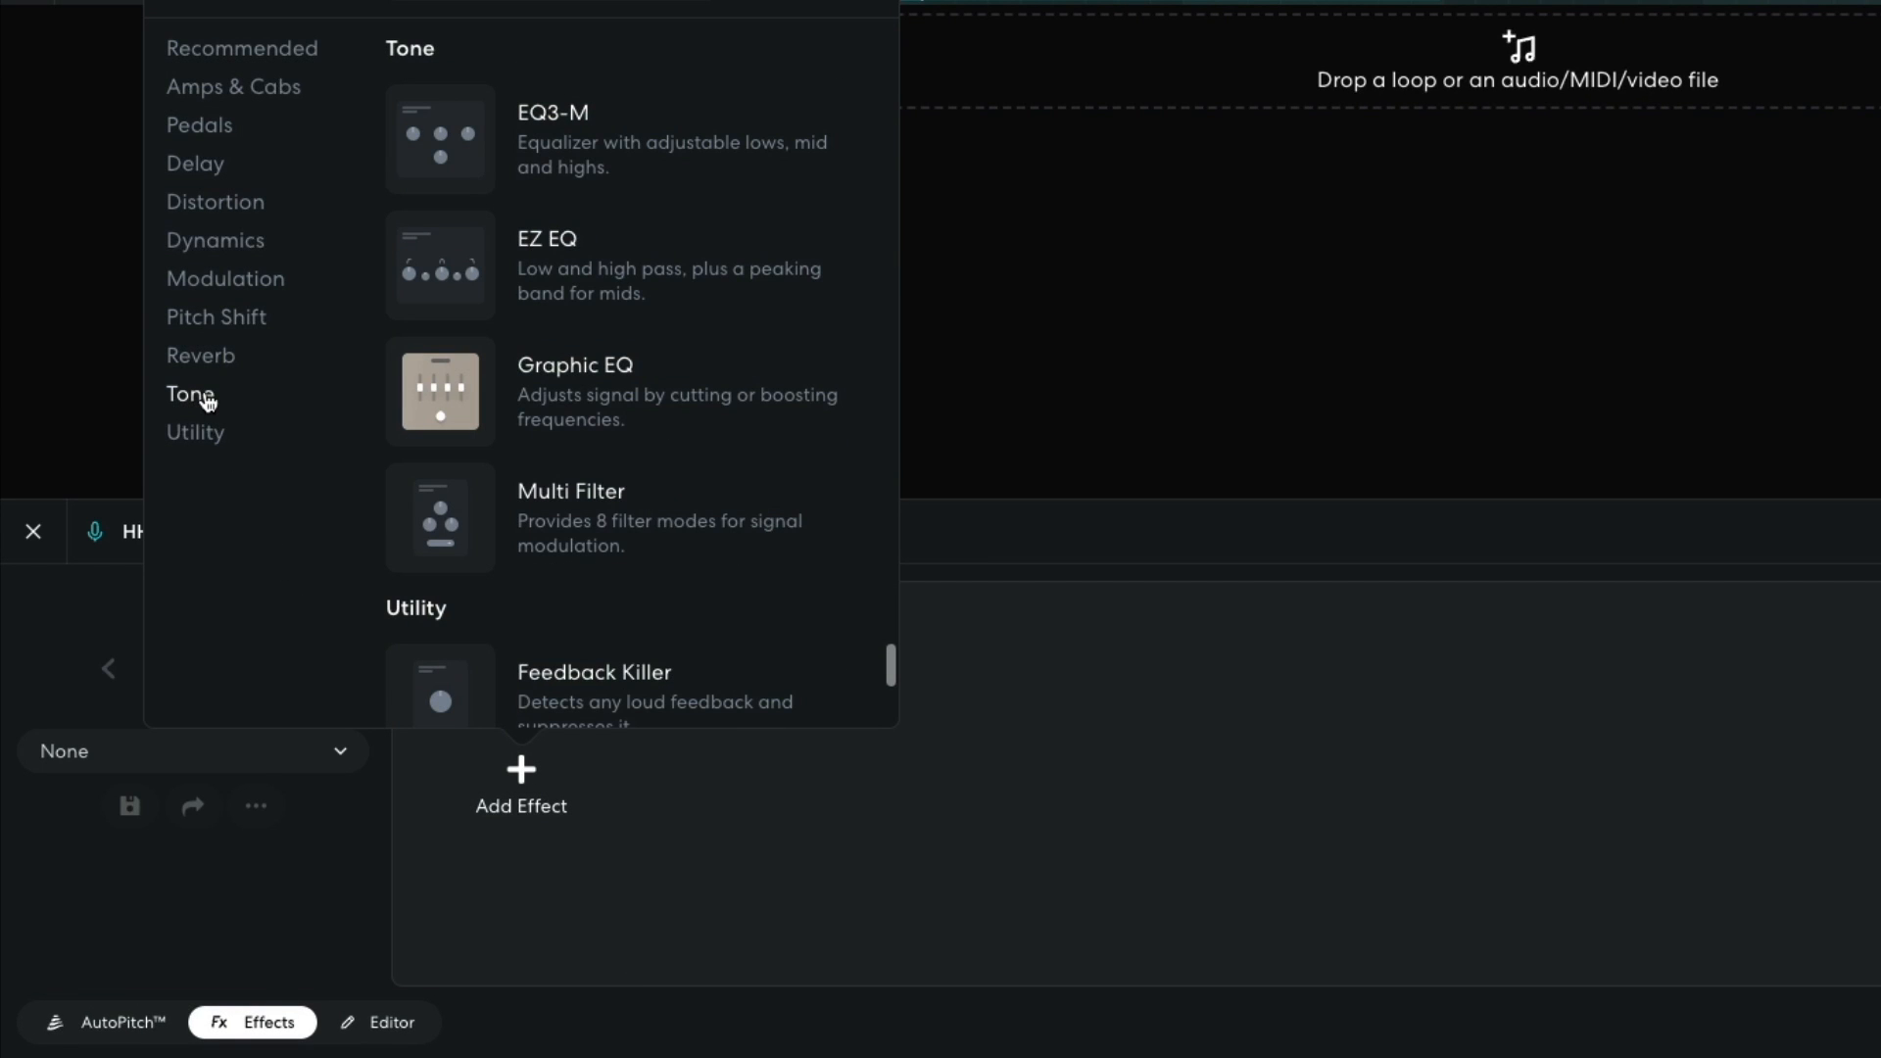
left_click(435, 511)
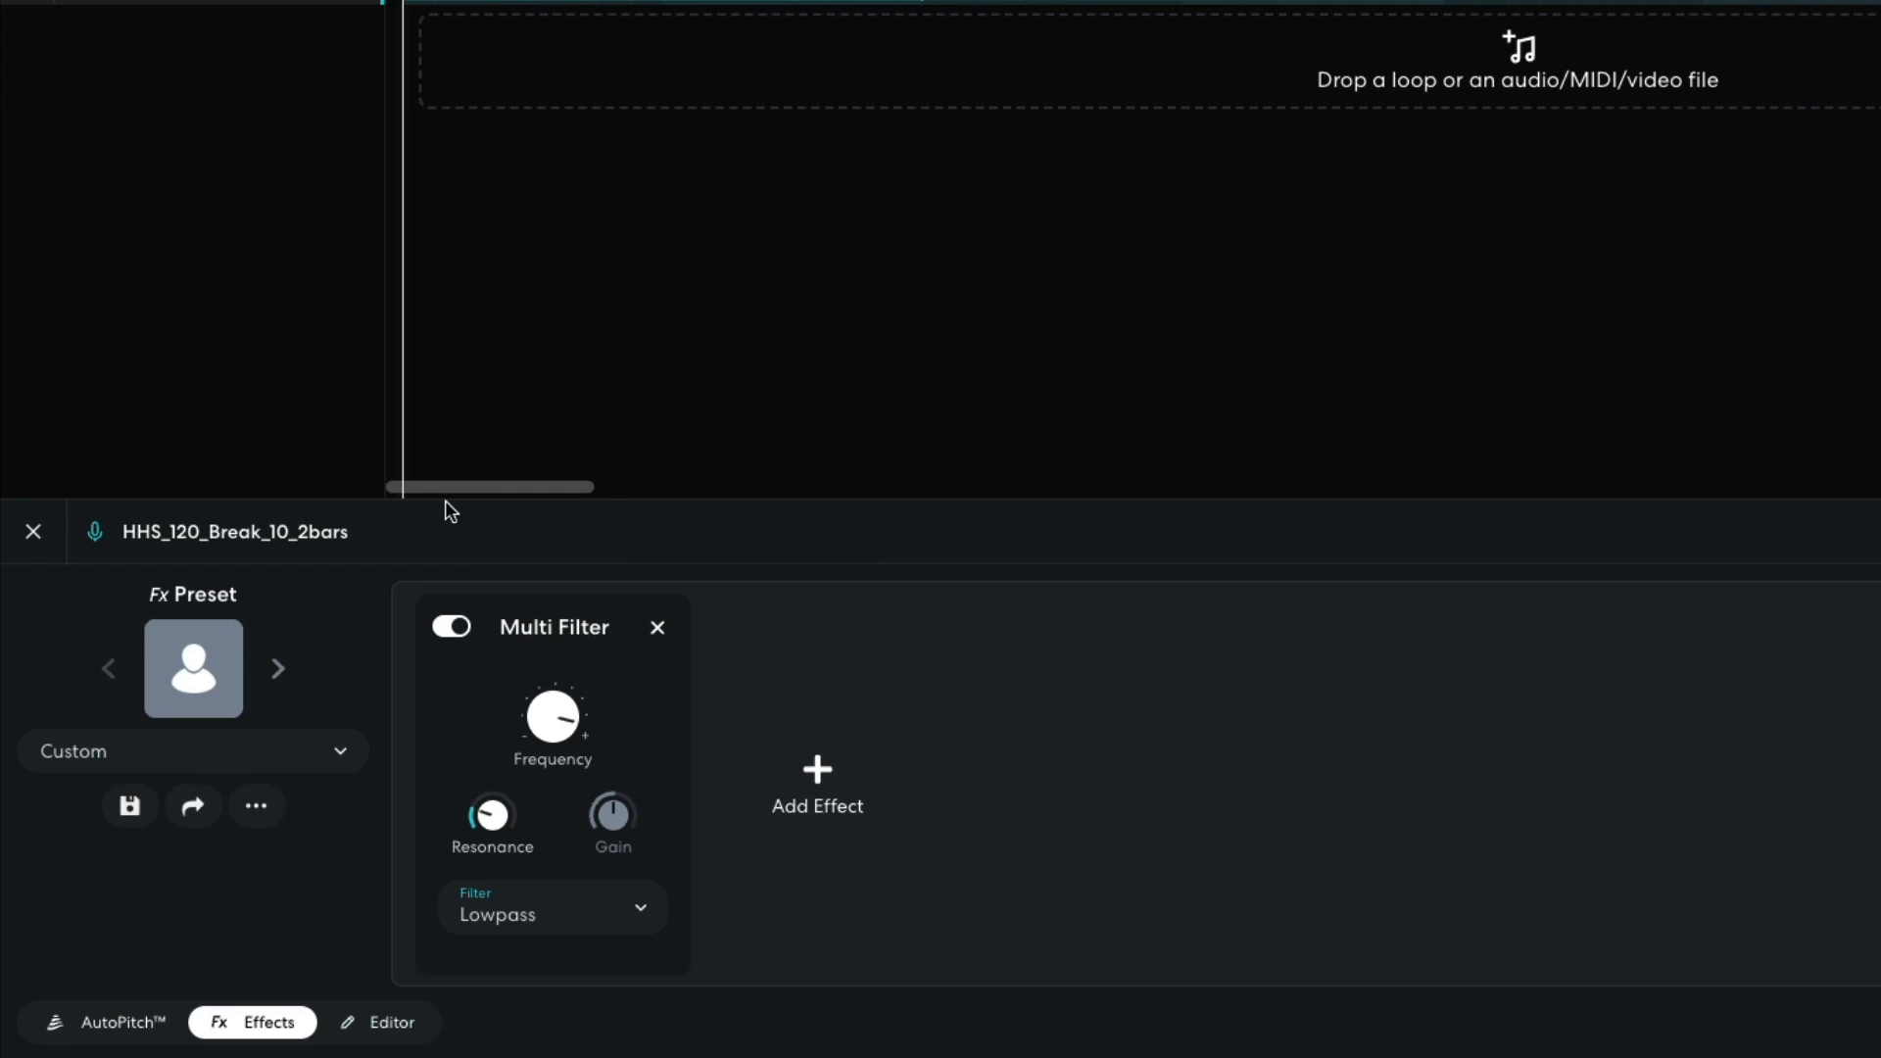
left_click(526, 919)
left_click(596, 491)
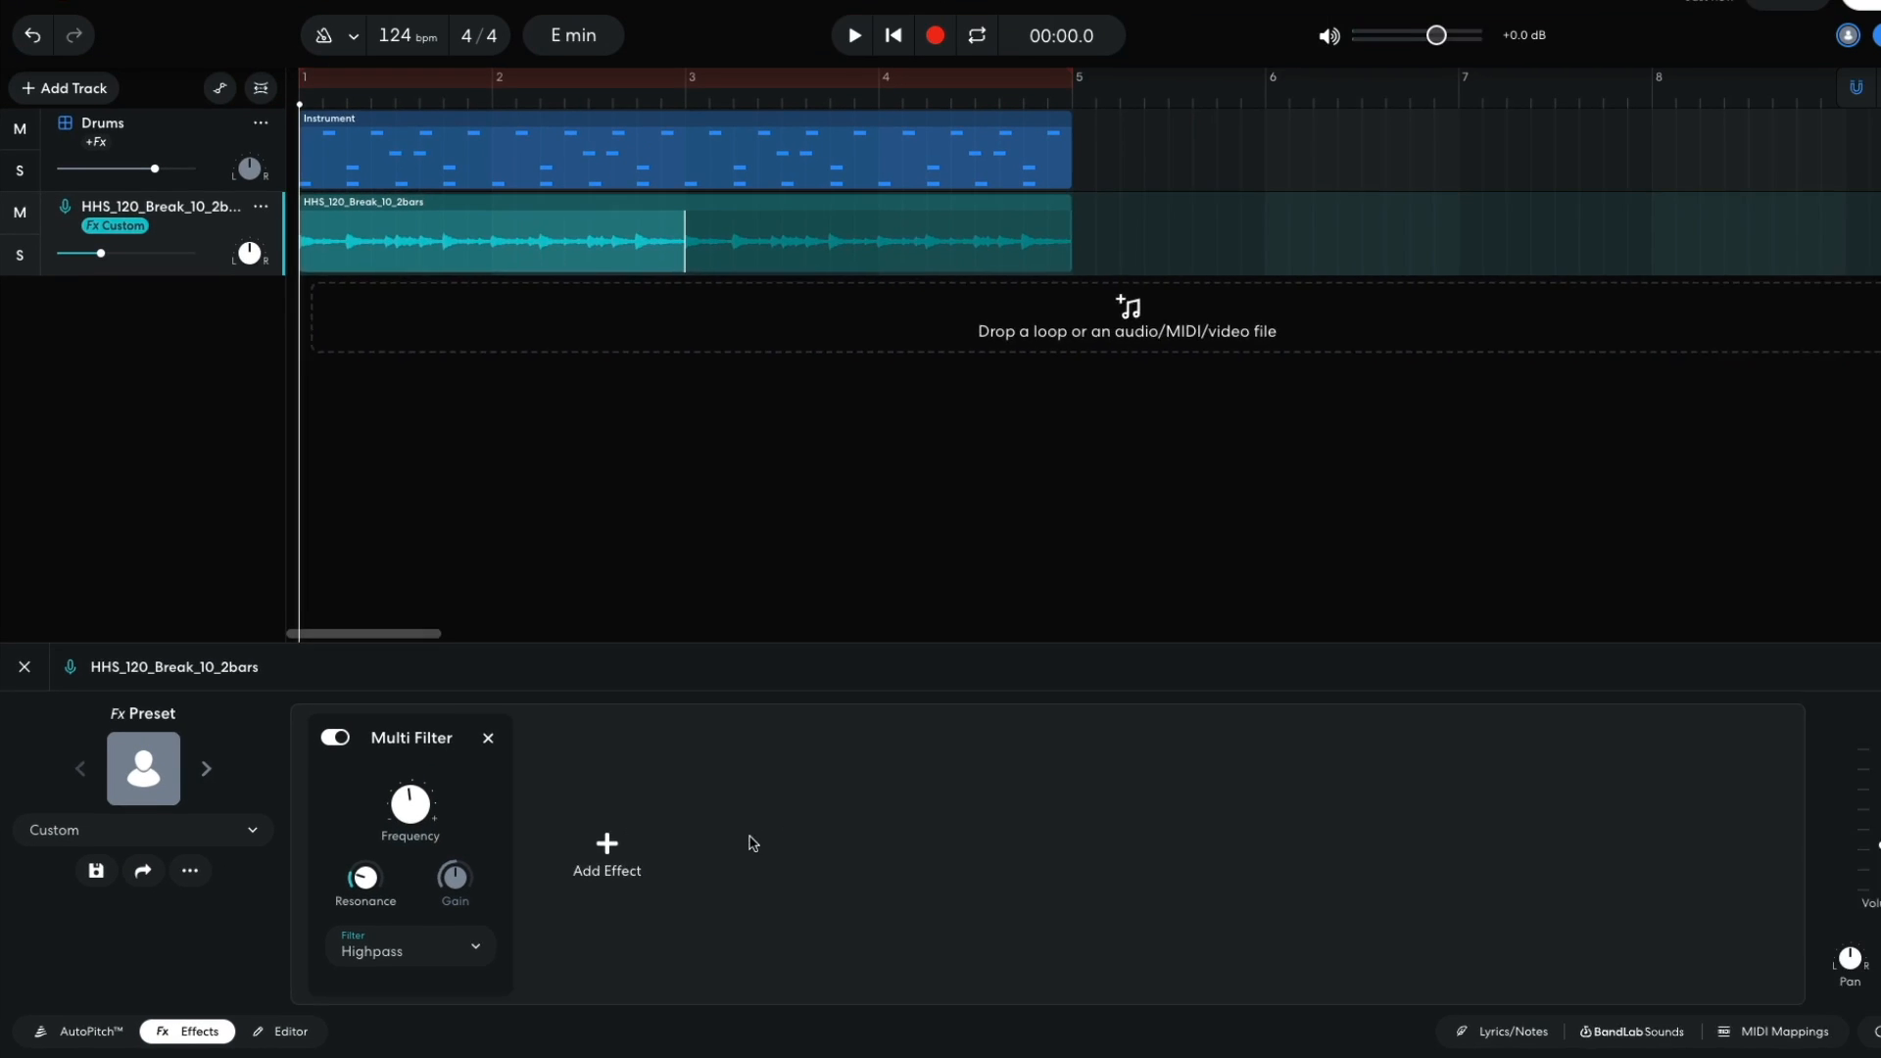
key("space")
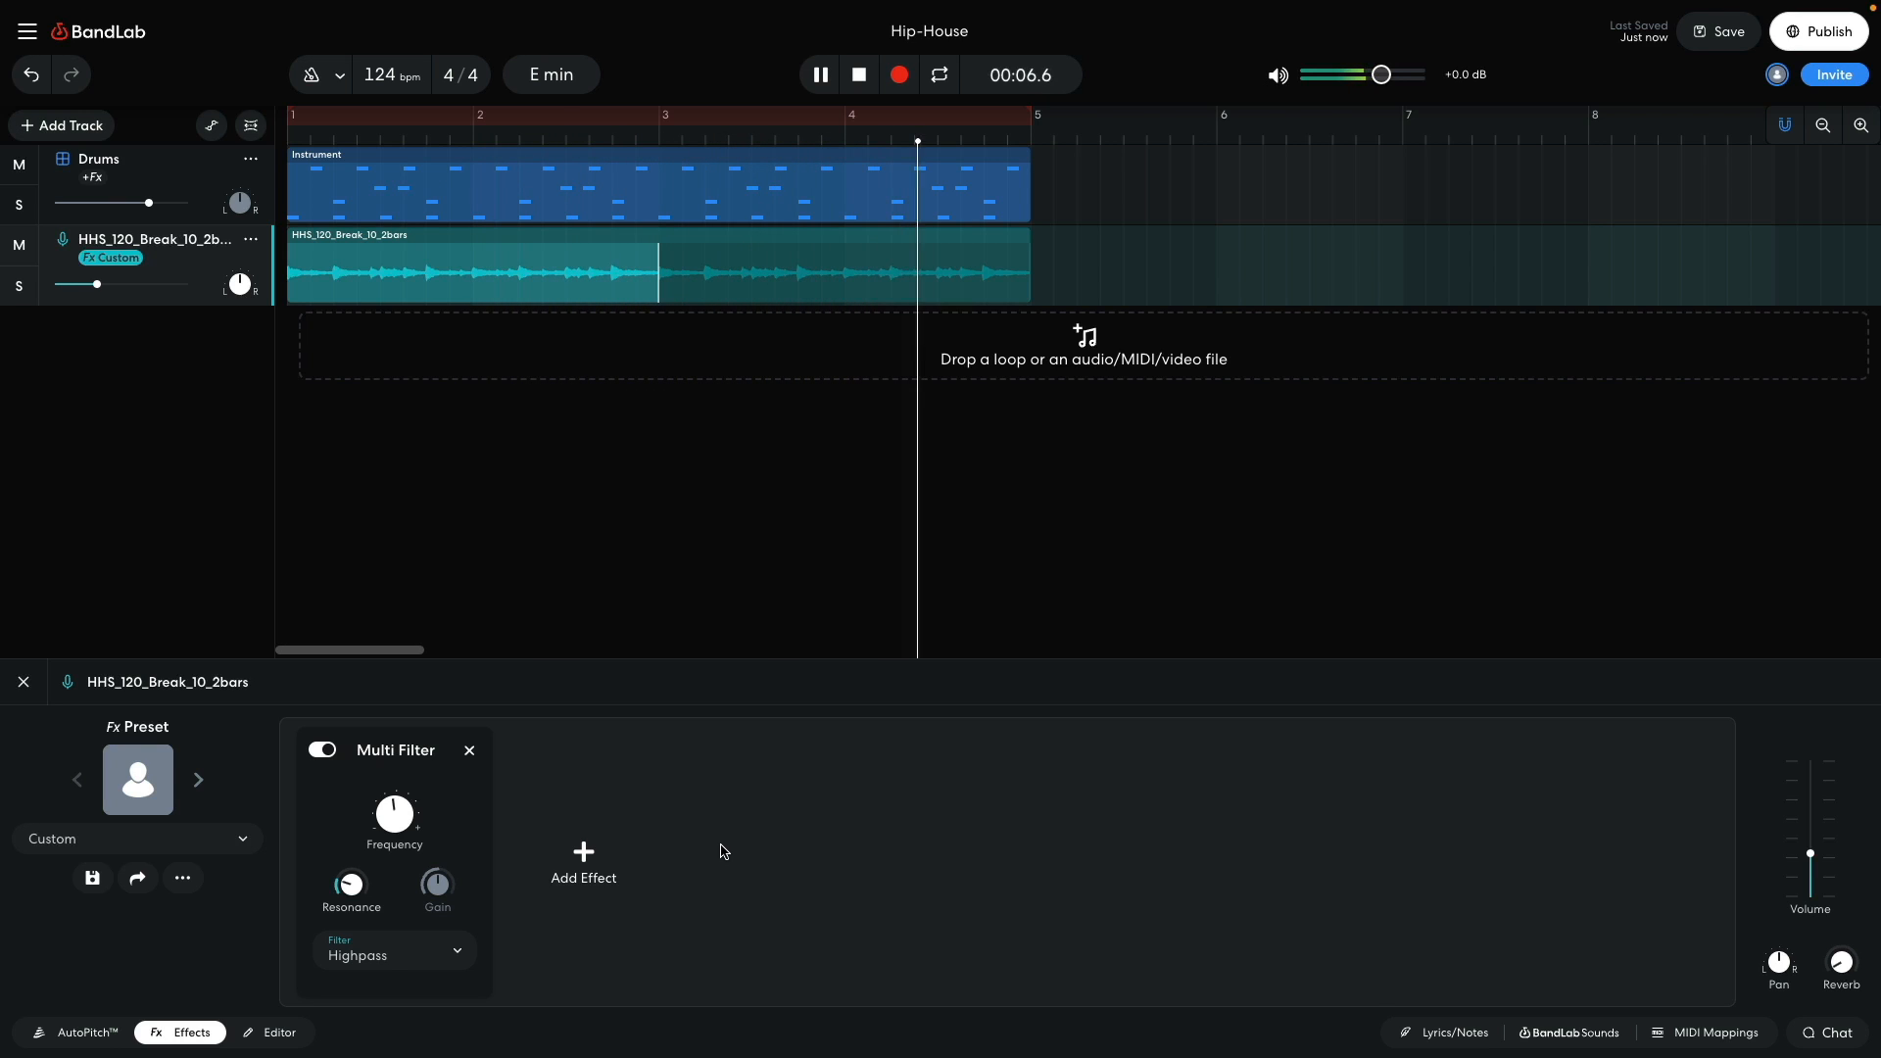
key("space")
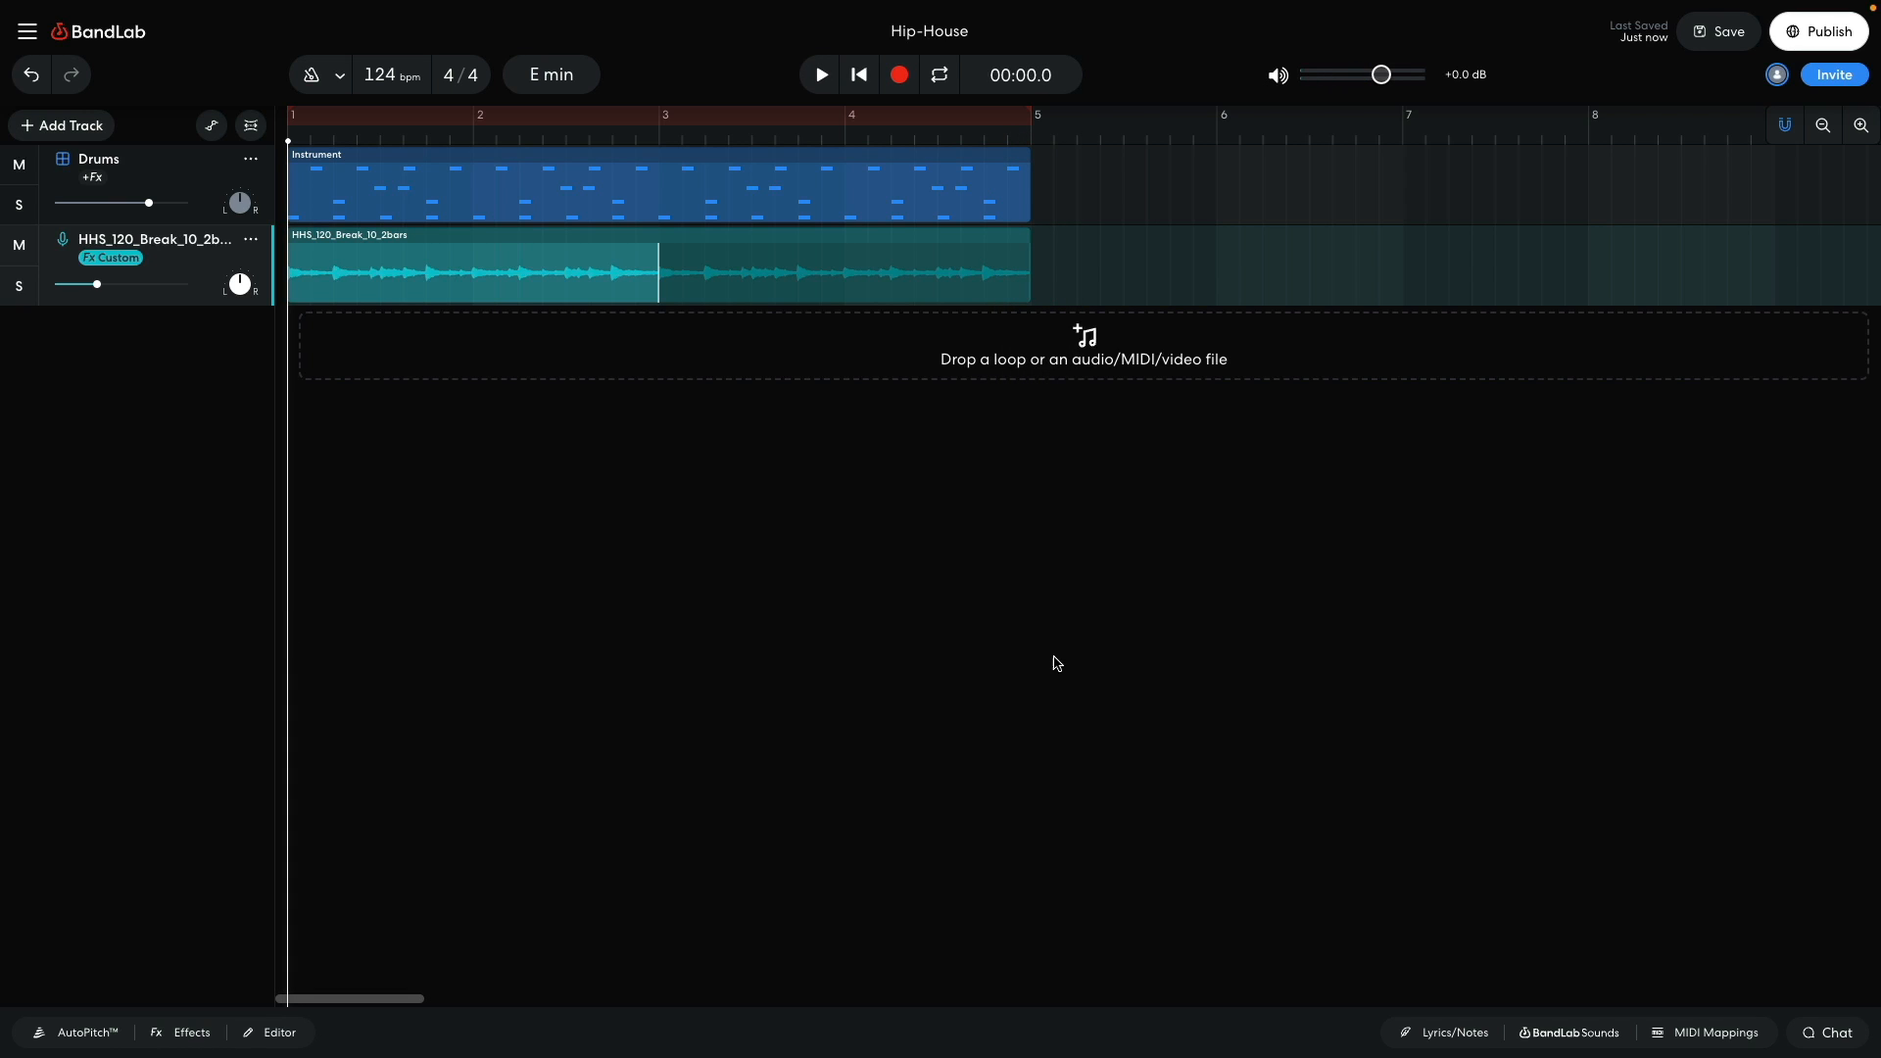
Step: Search the sound packs for funk and place PluckyFunkGtr_120_Em_EGtr3_33_2bar from Plucky Funk Guitar on a new track at bar 1
left_click(1566, 1035)
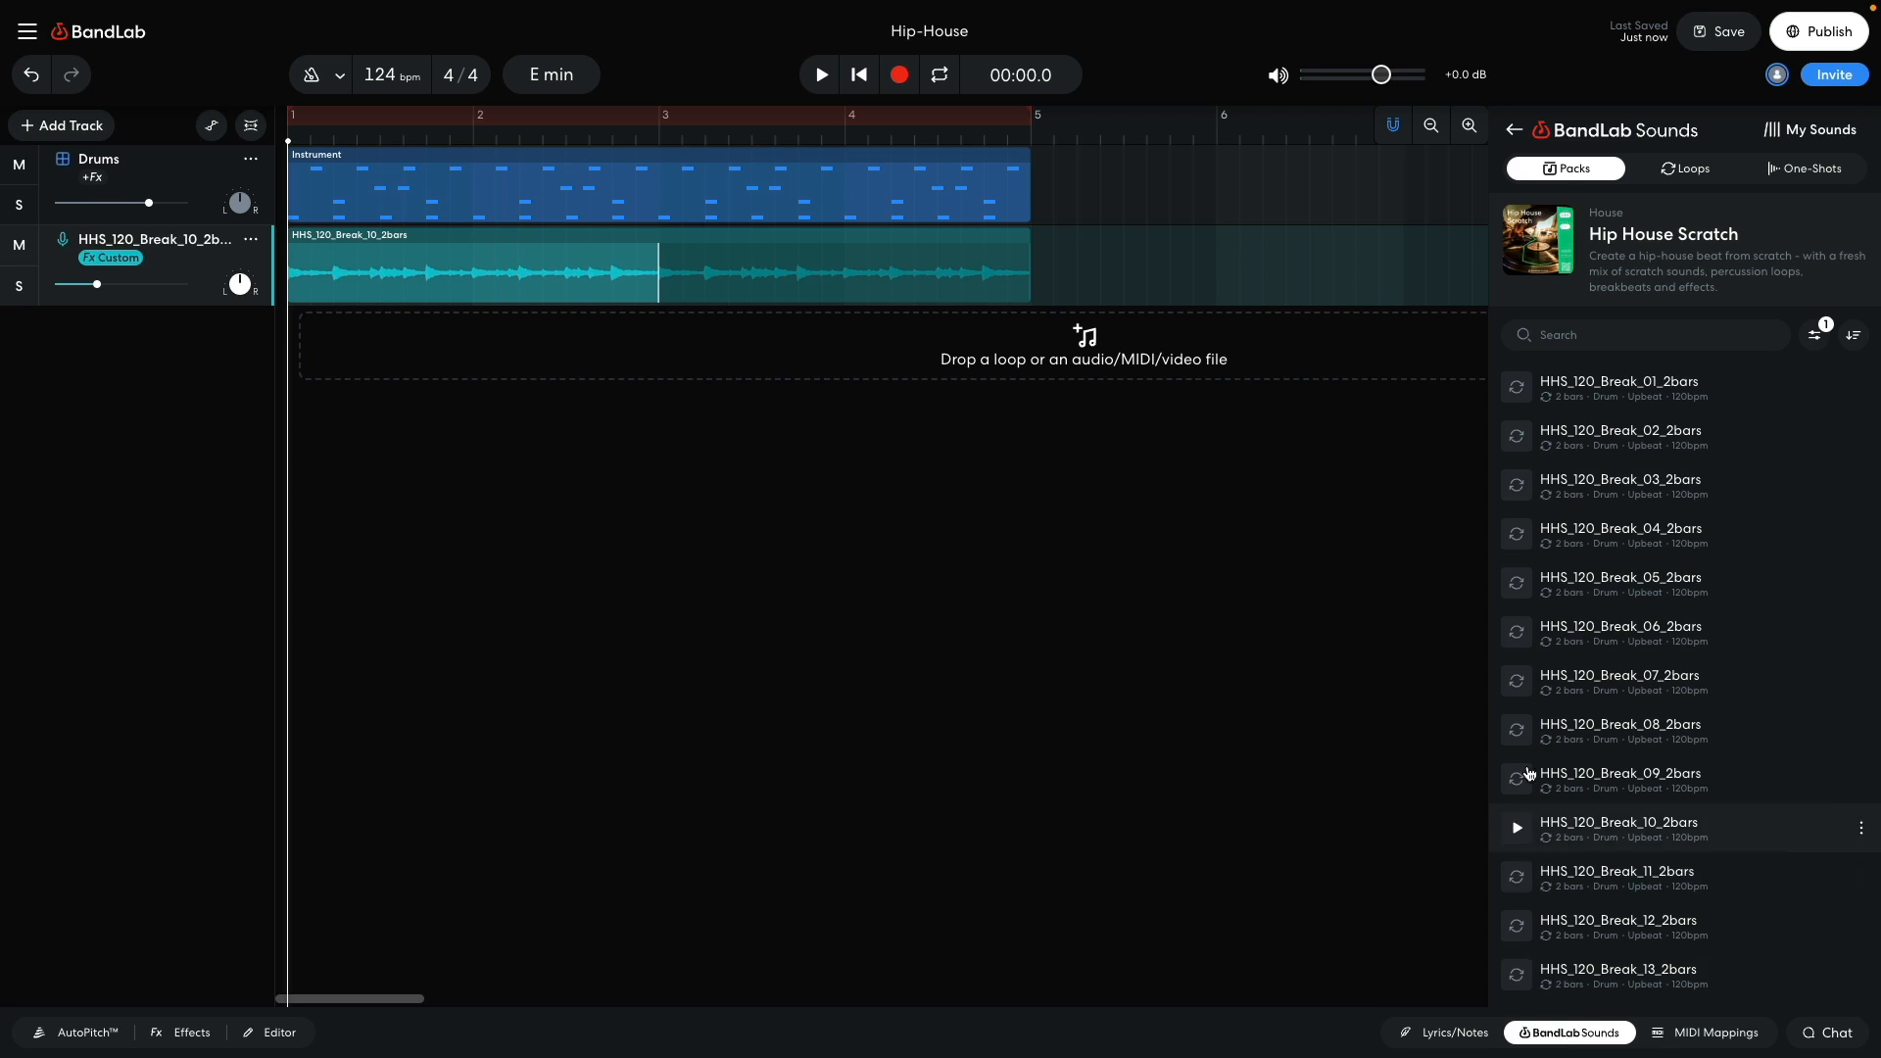
left_click(1513, 130)
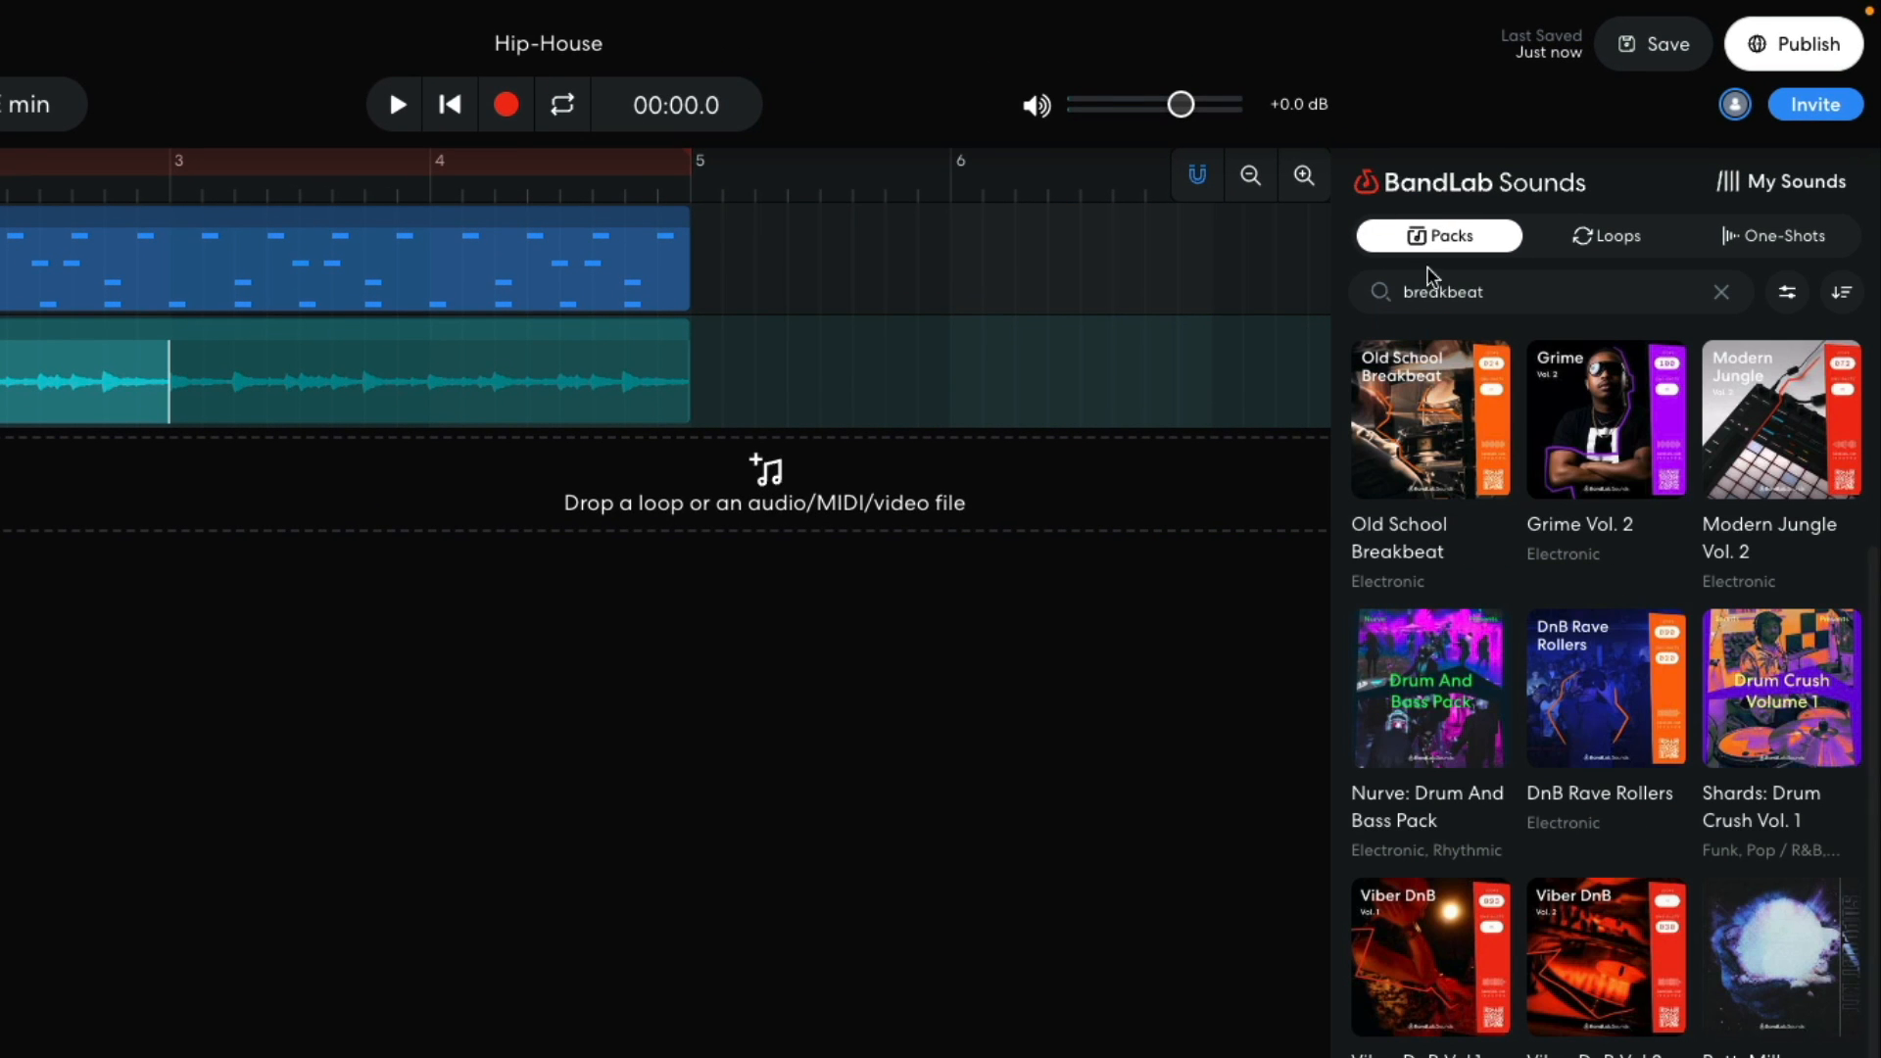
double_click(1432, 290)
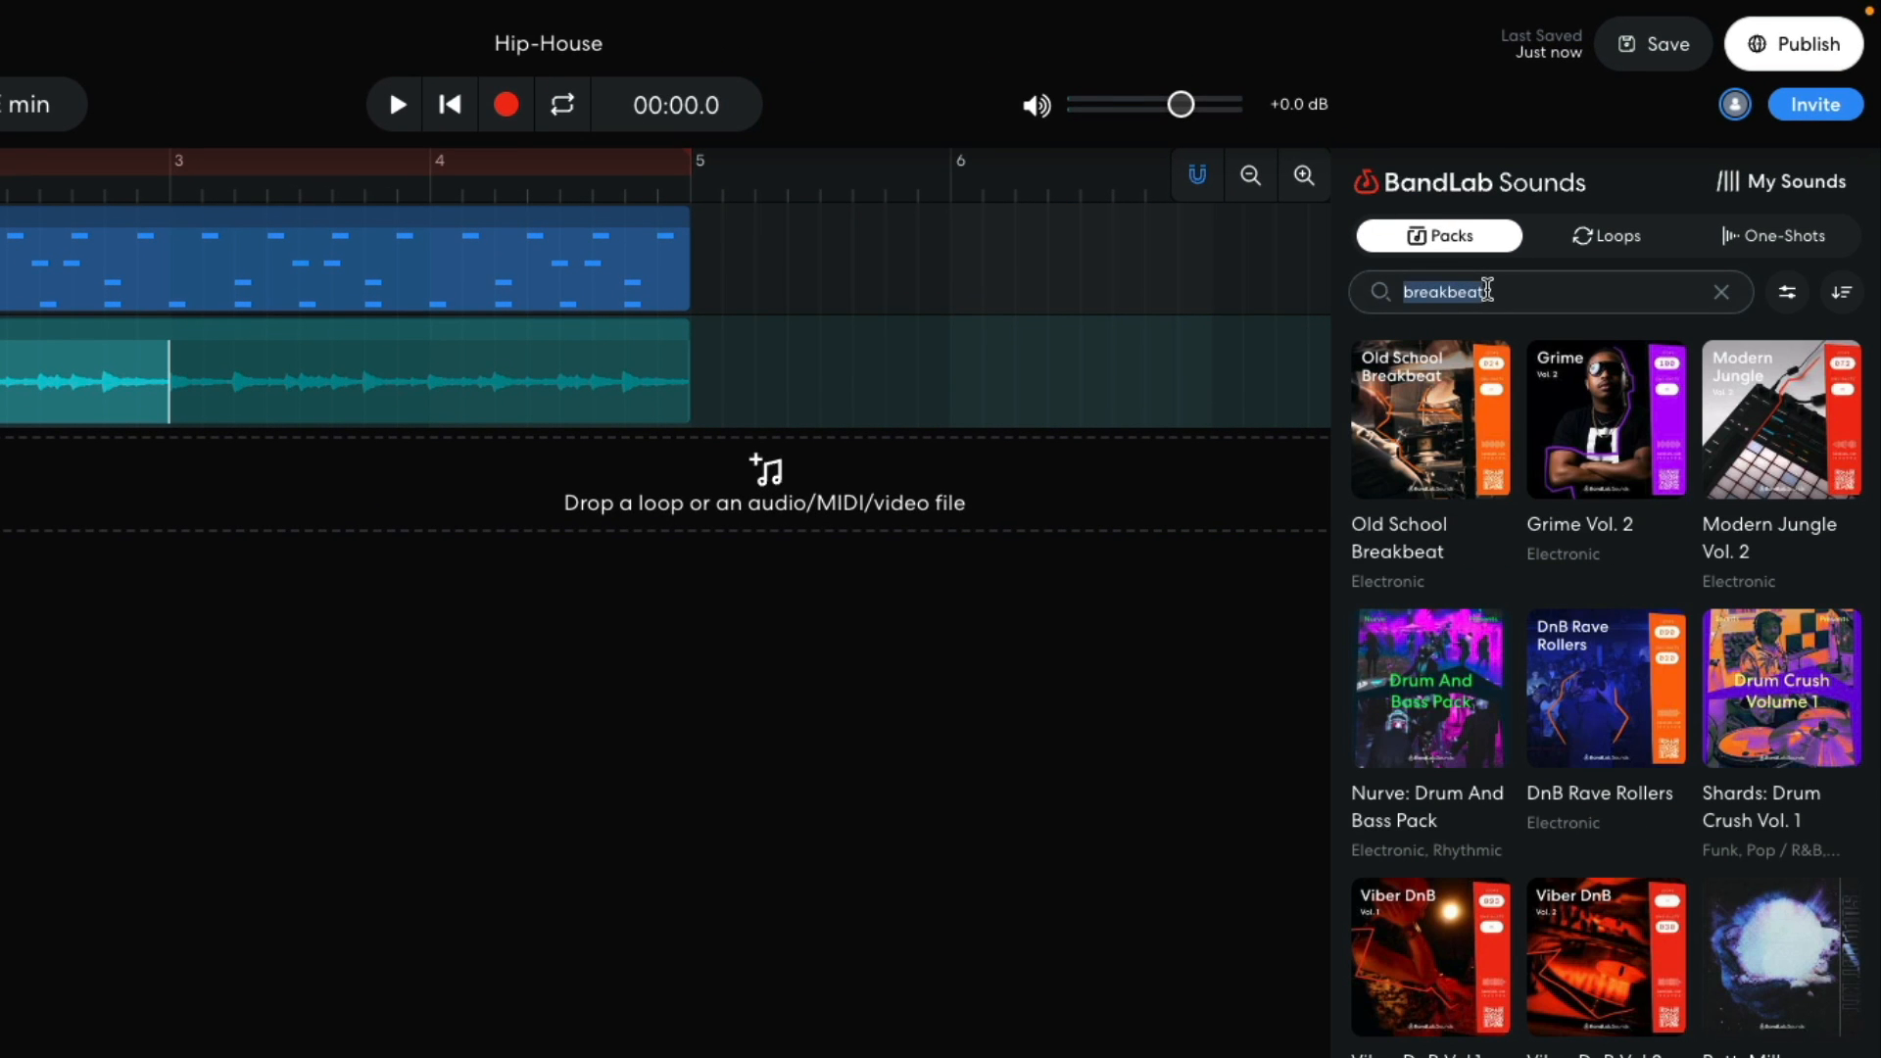
type("funk")
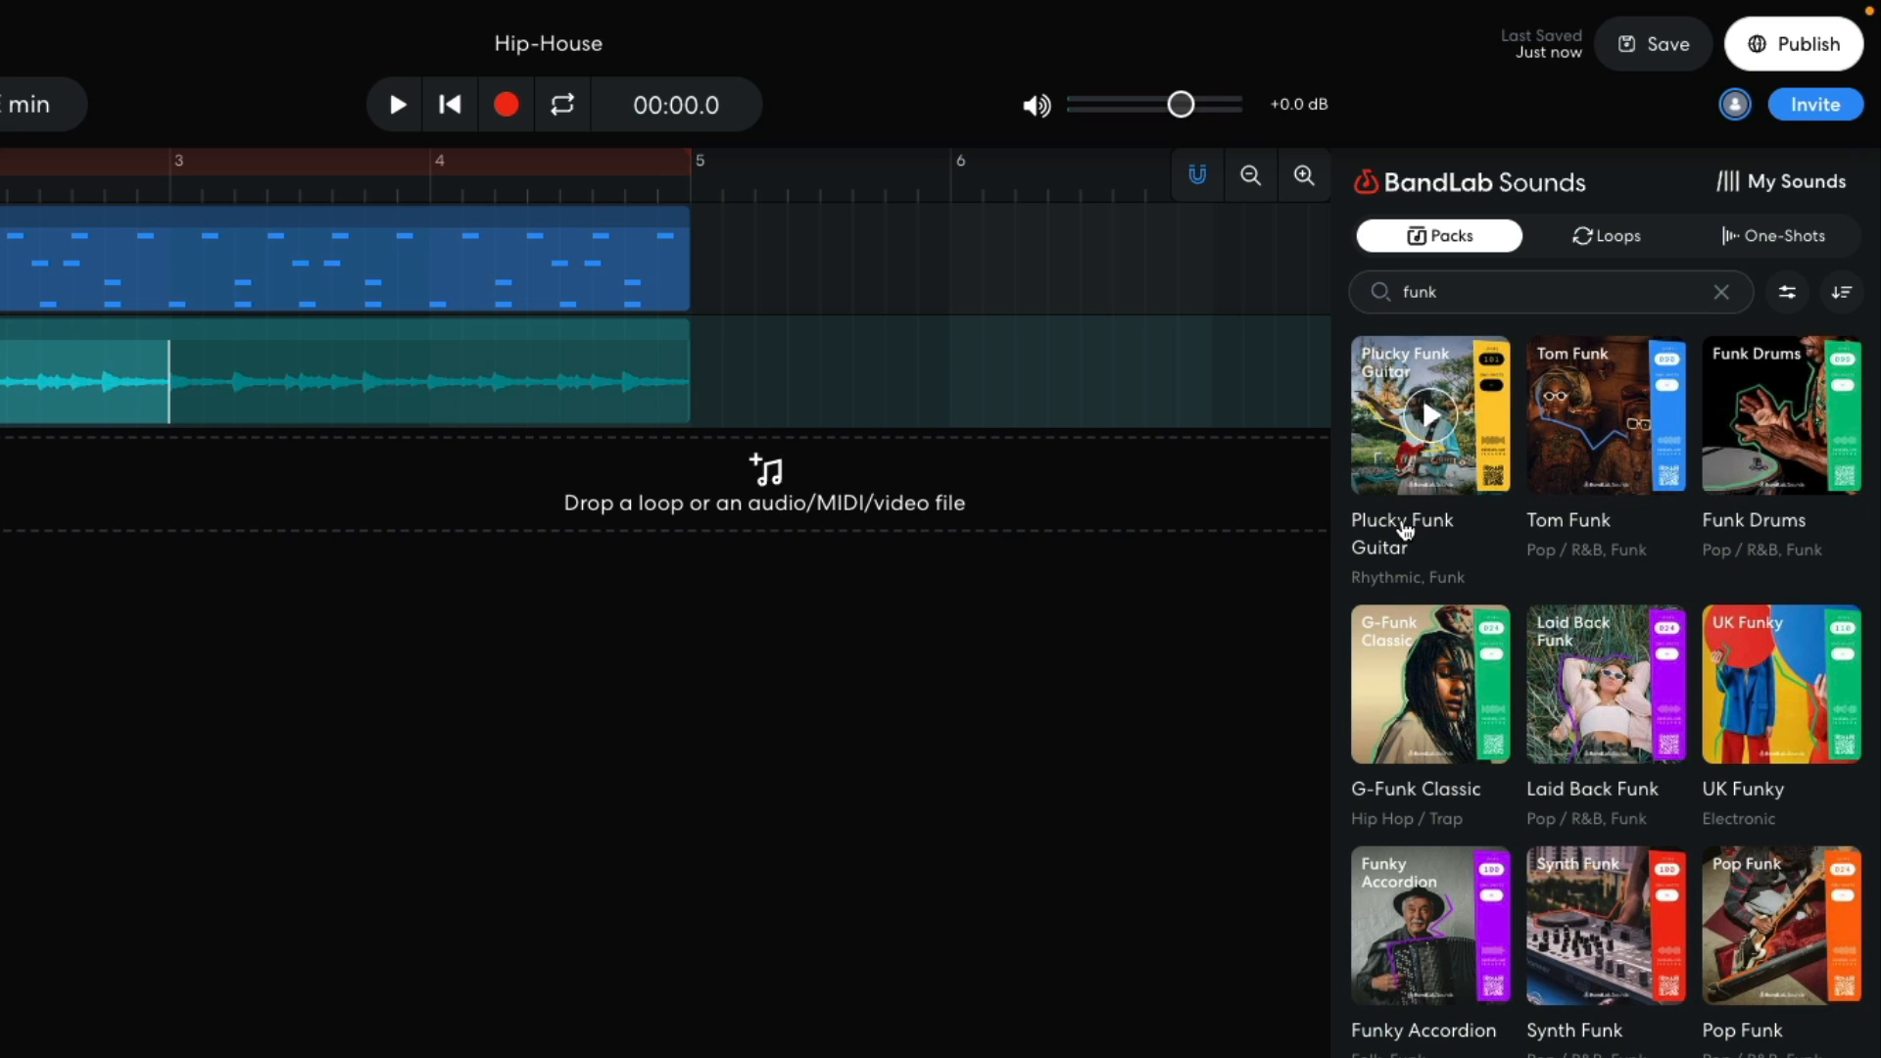
left_click(1404, 529)
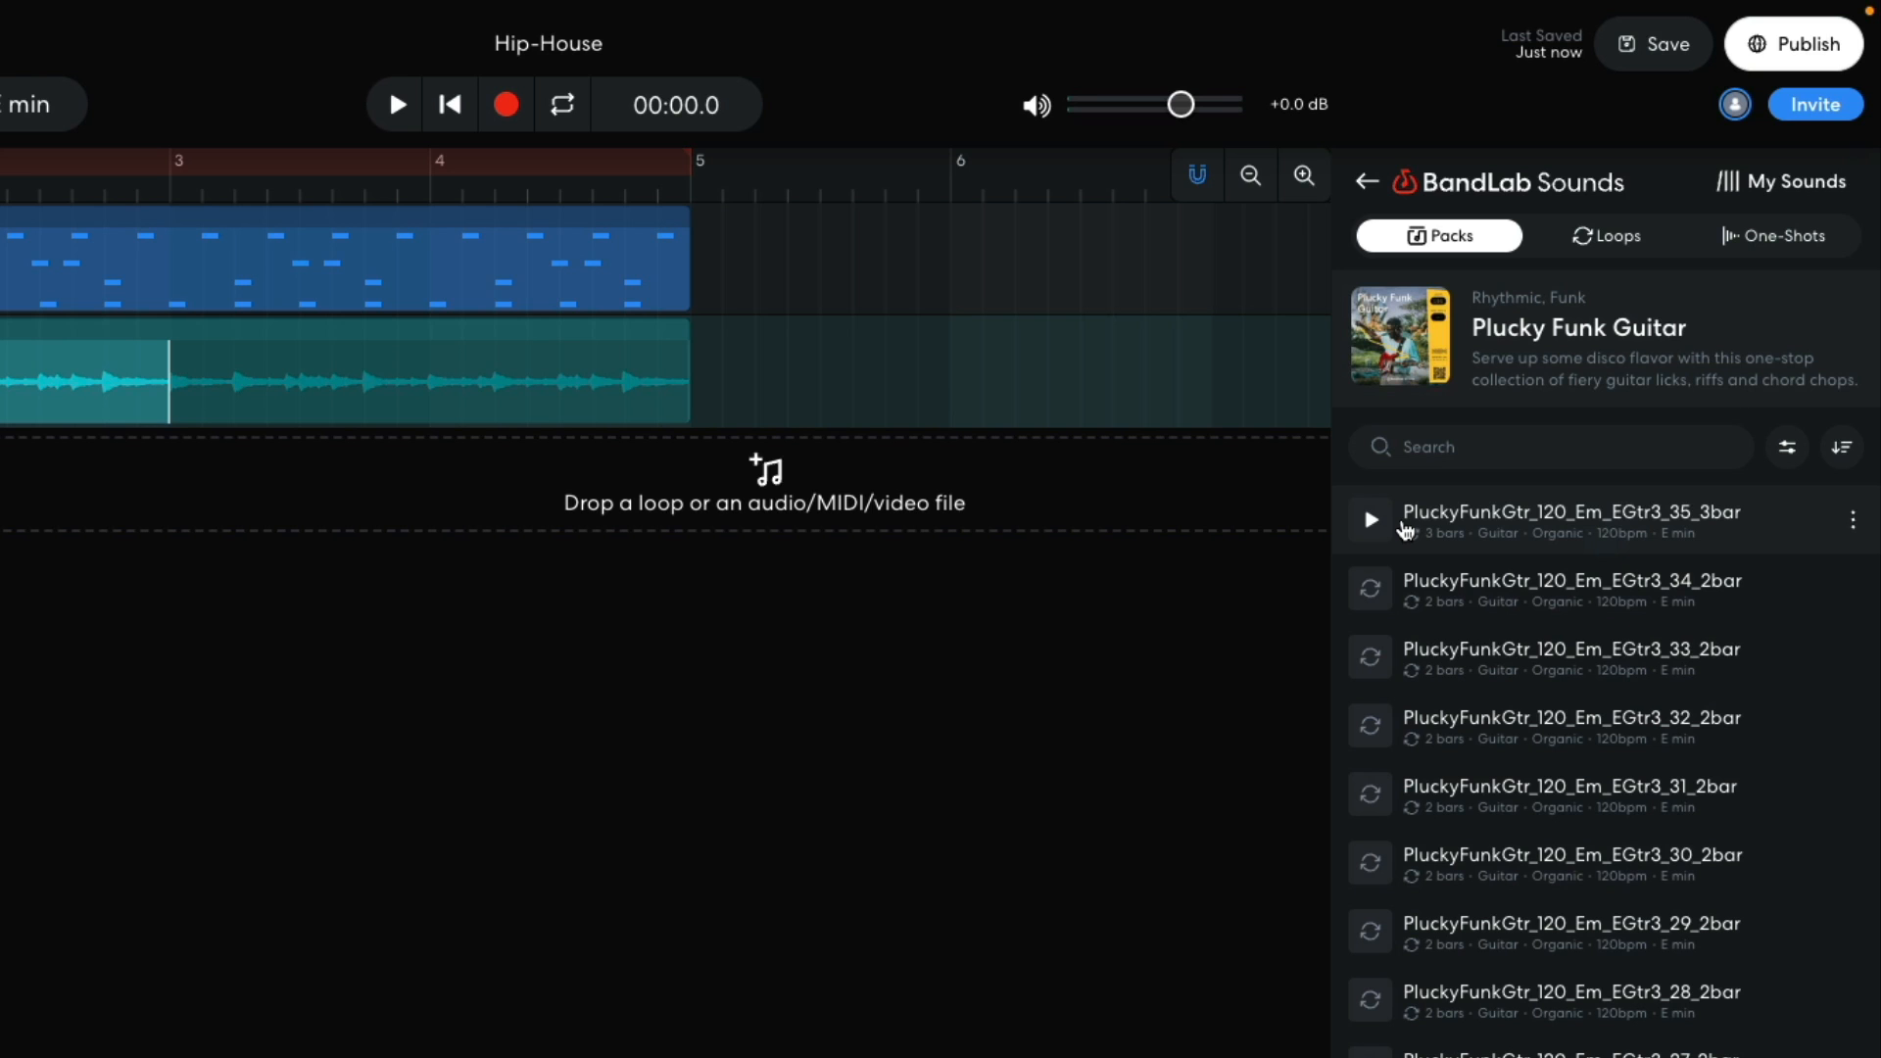
left_click_drag(1473, 655, 0, 500)
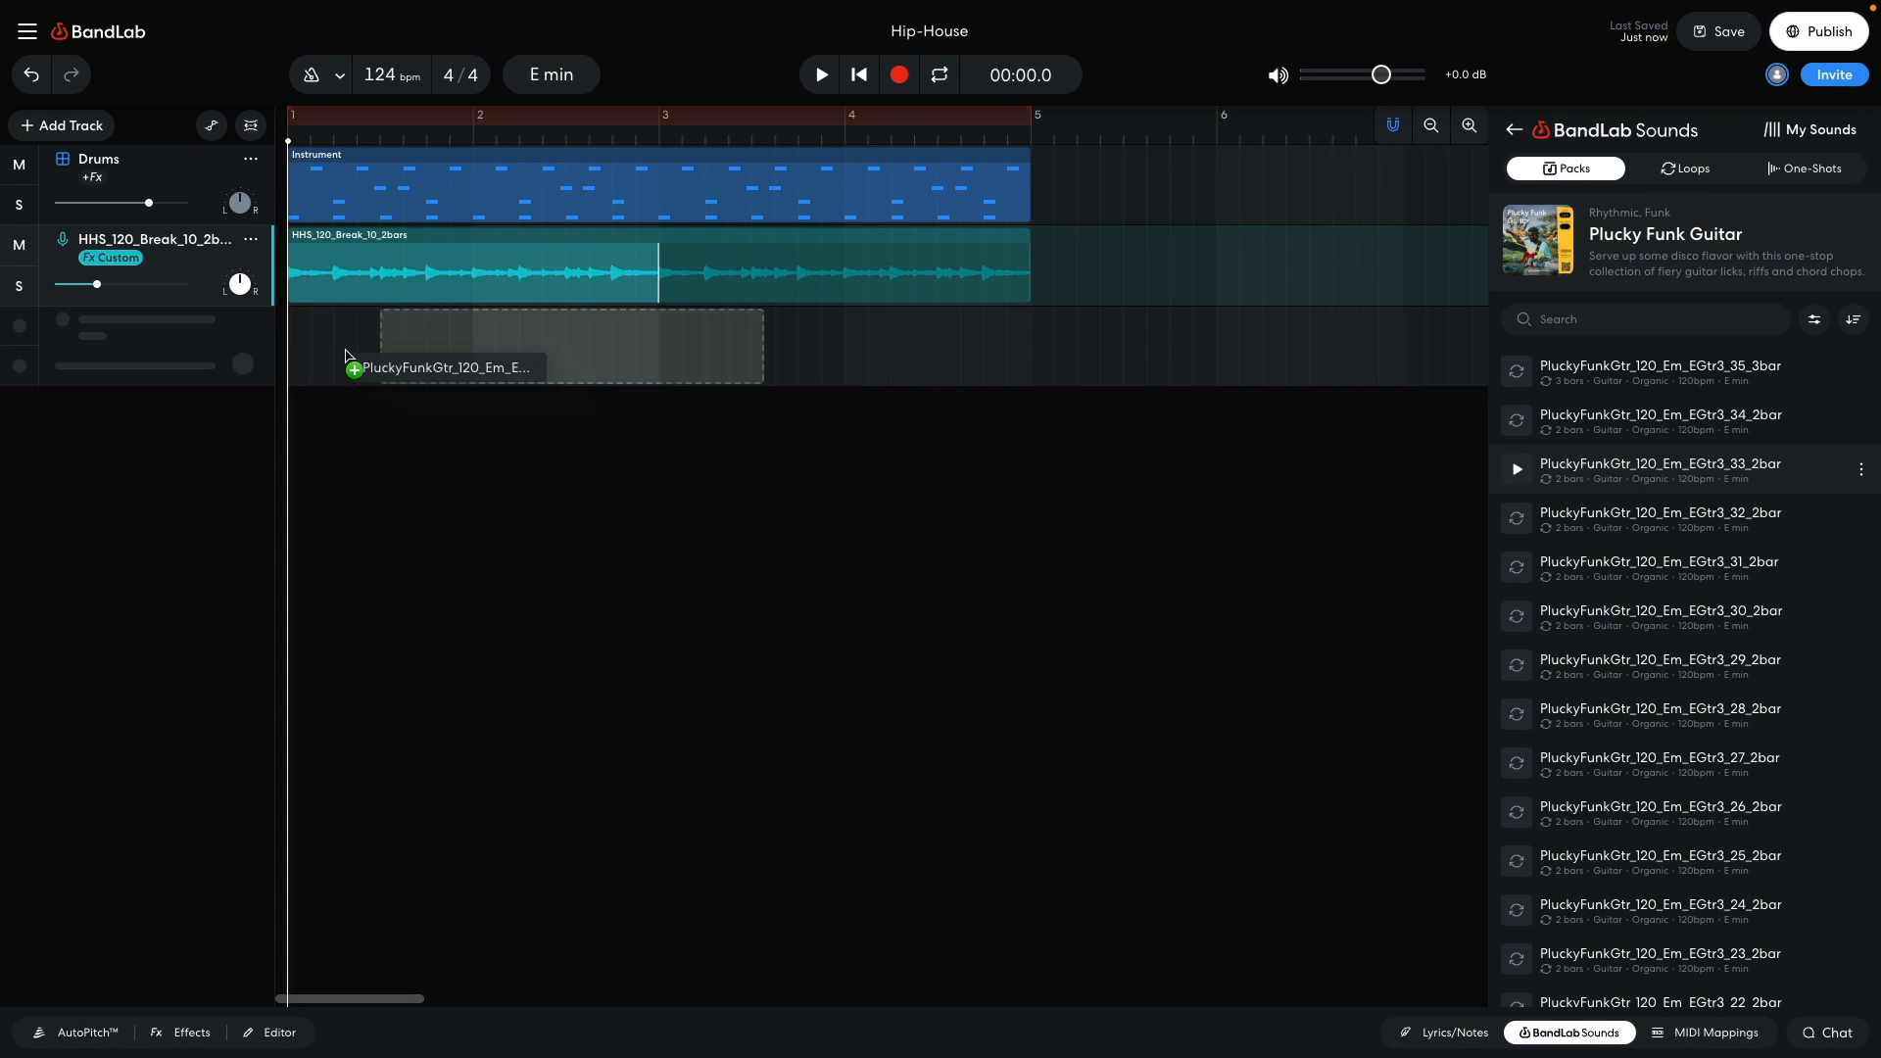
left_click_drag(346, 356, 302, 345)
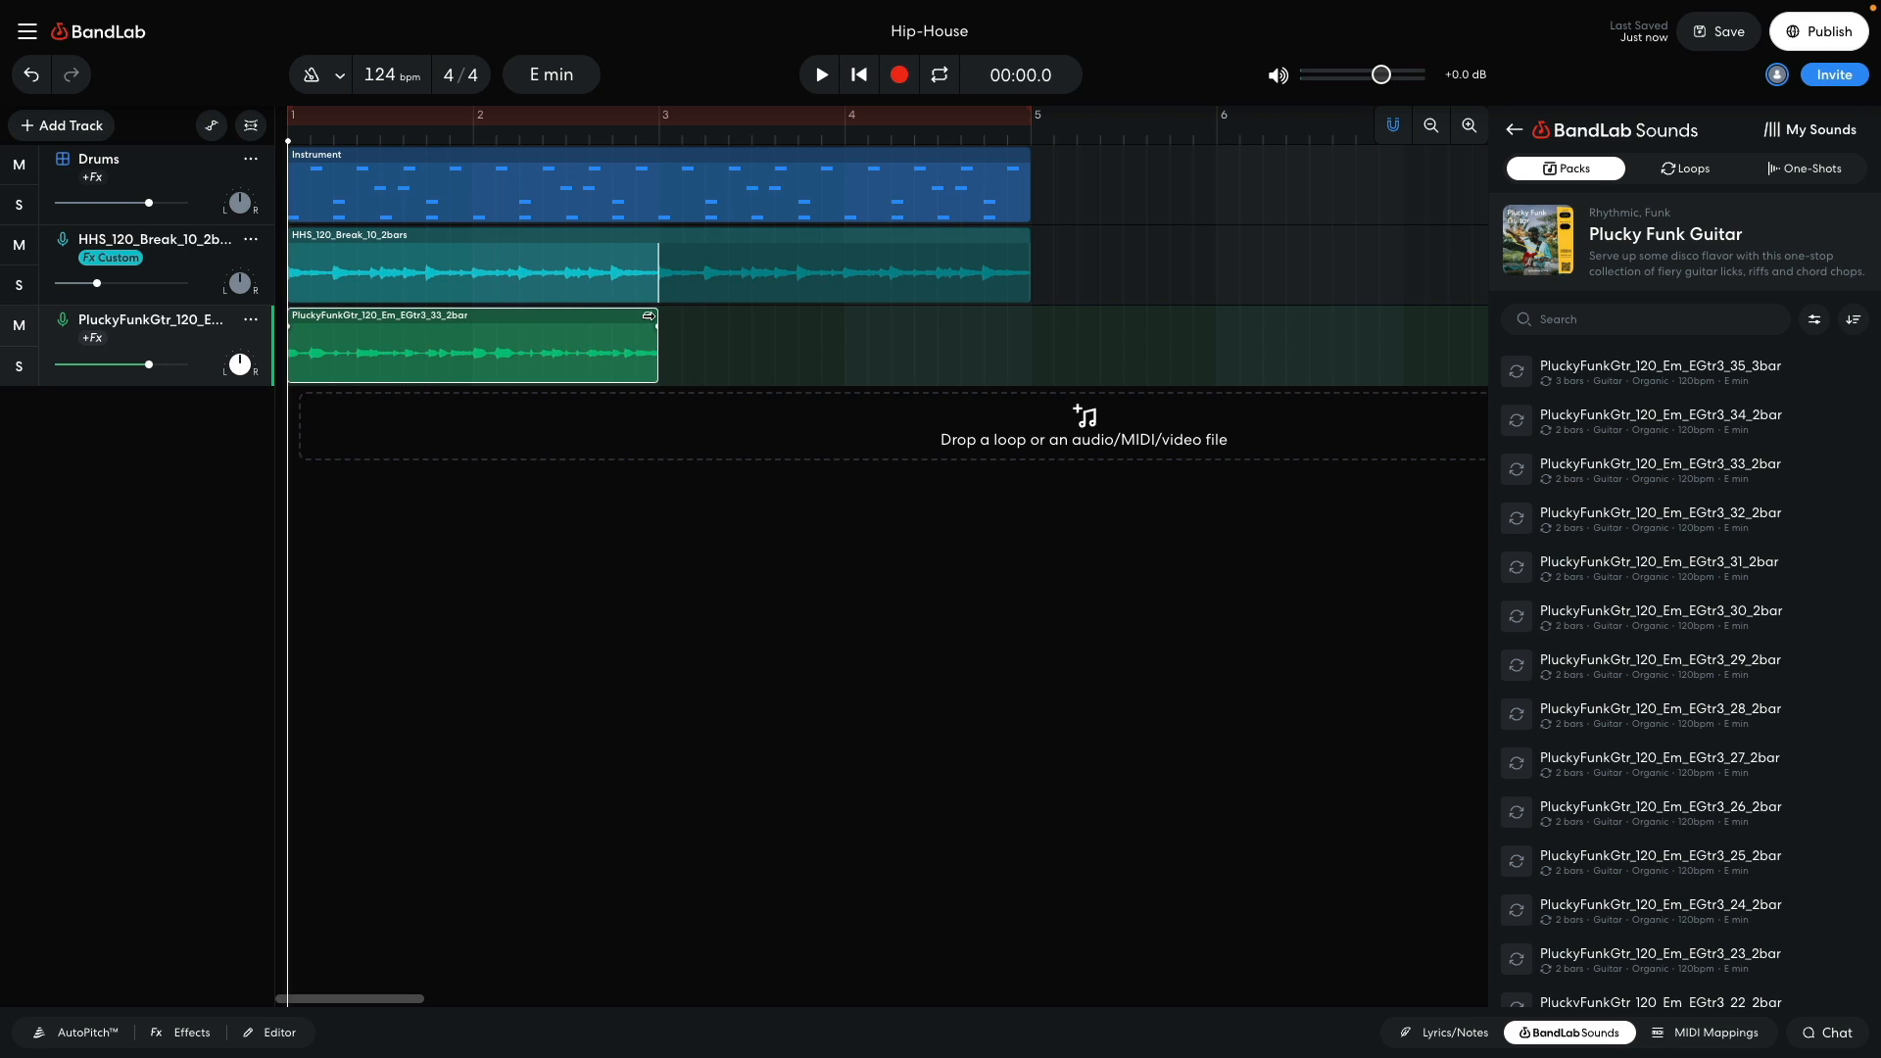
Step: Loop the funk guitar clip up to bar 5 and play it with the drums and break
left_click_drag(648, 316, 992, 298)
left_click(1019, 299)
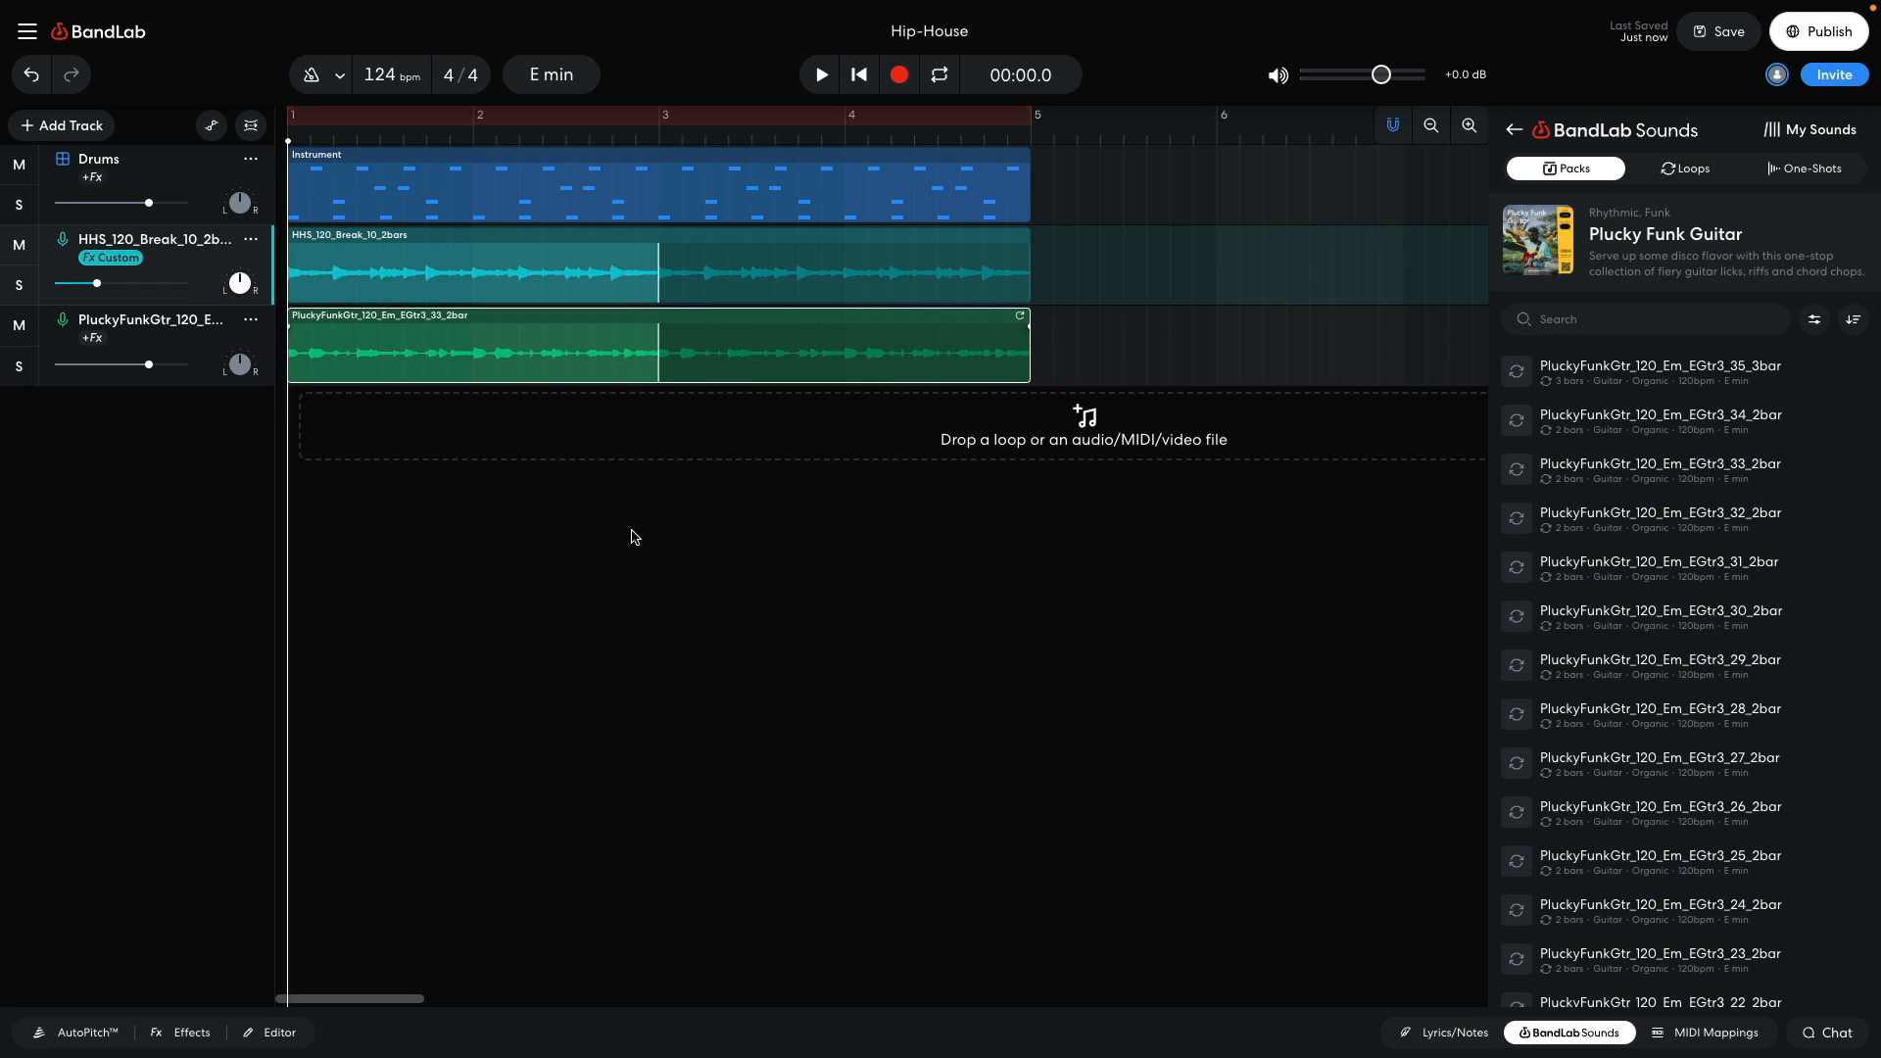
key("space")
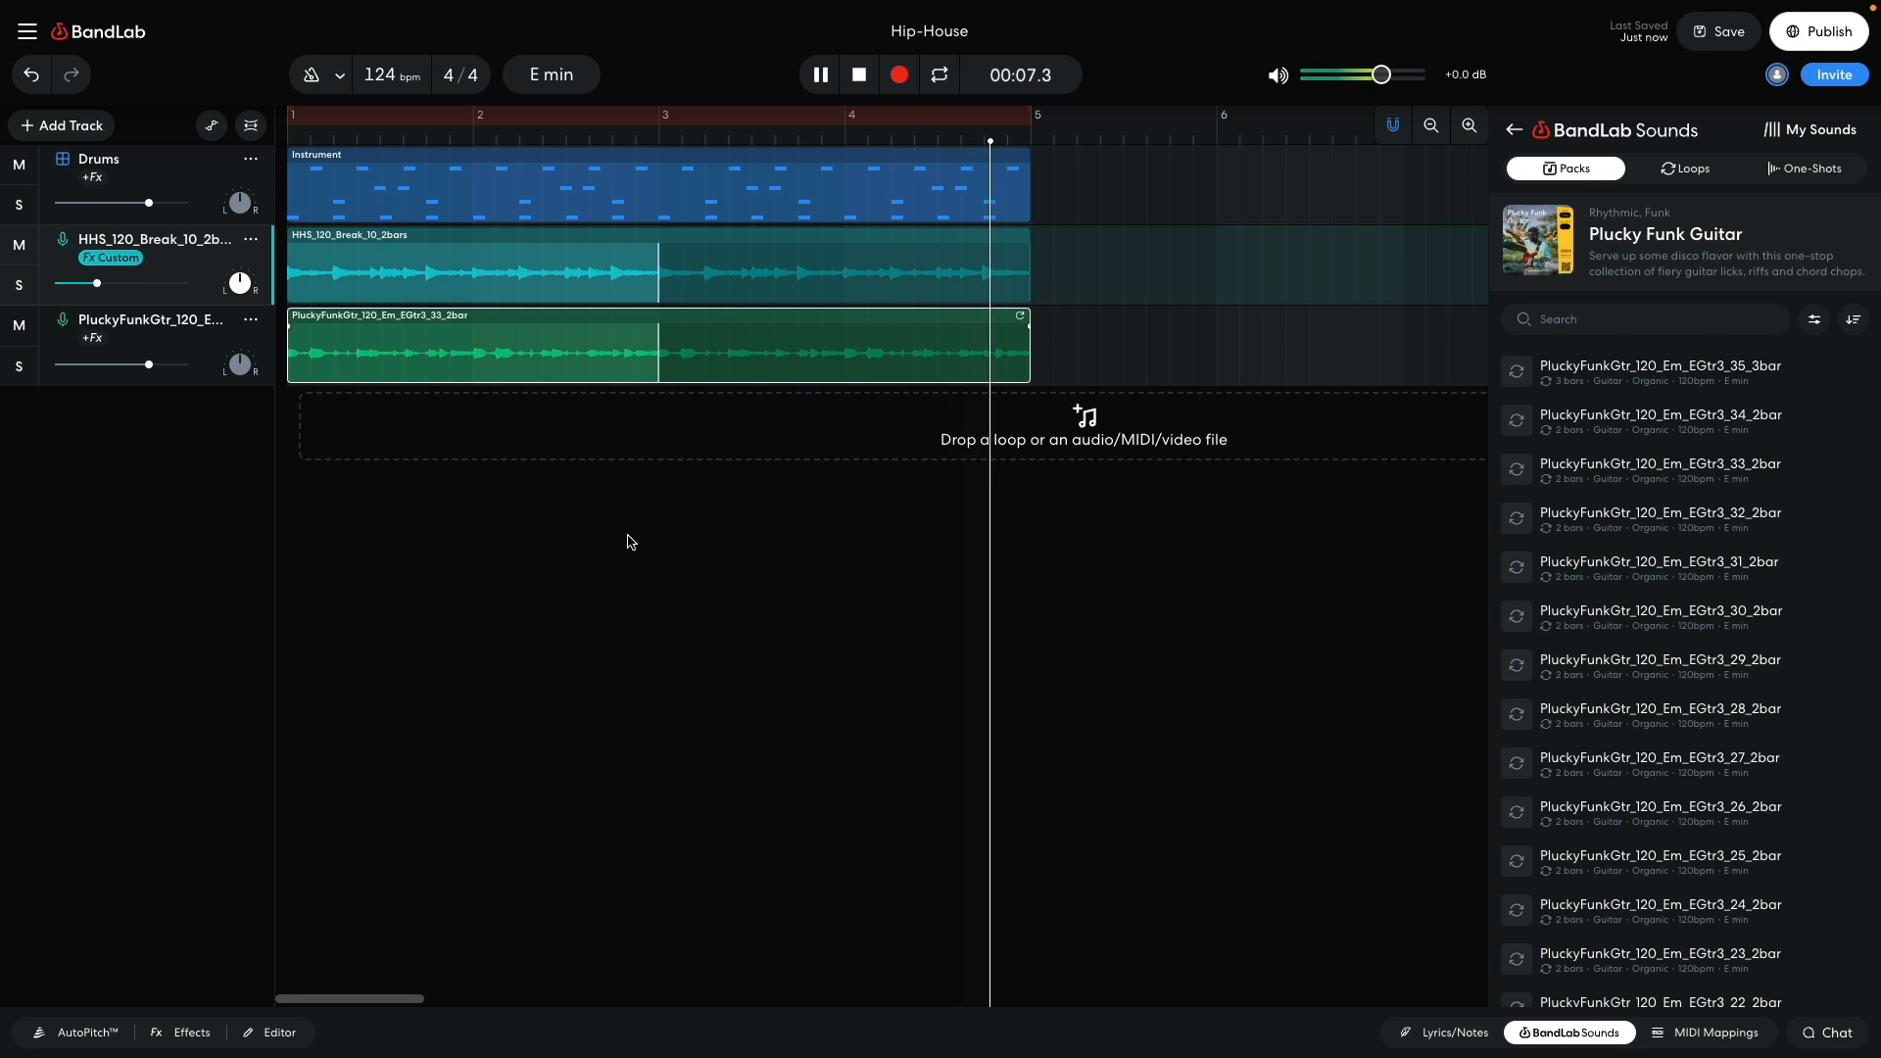
Step: Add a Multi Filter to the guitar track in Highpass mode with the frequency slightly below mid-range, and play the result
left_click(191, 1032)
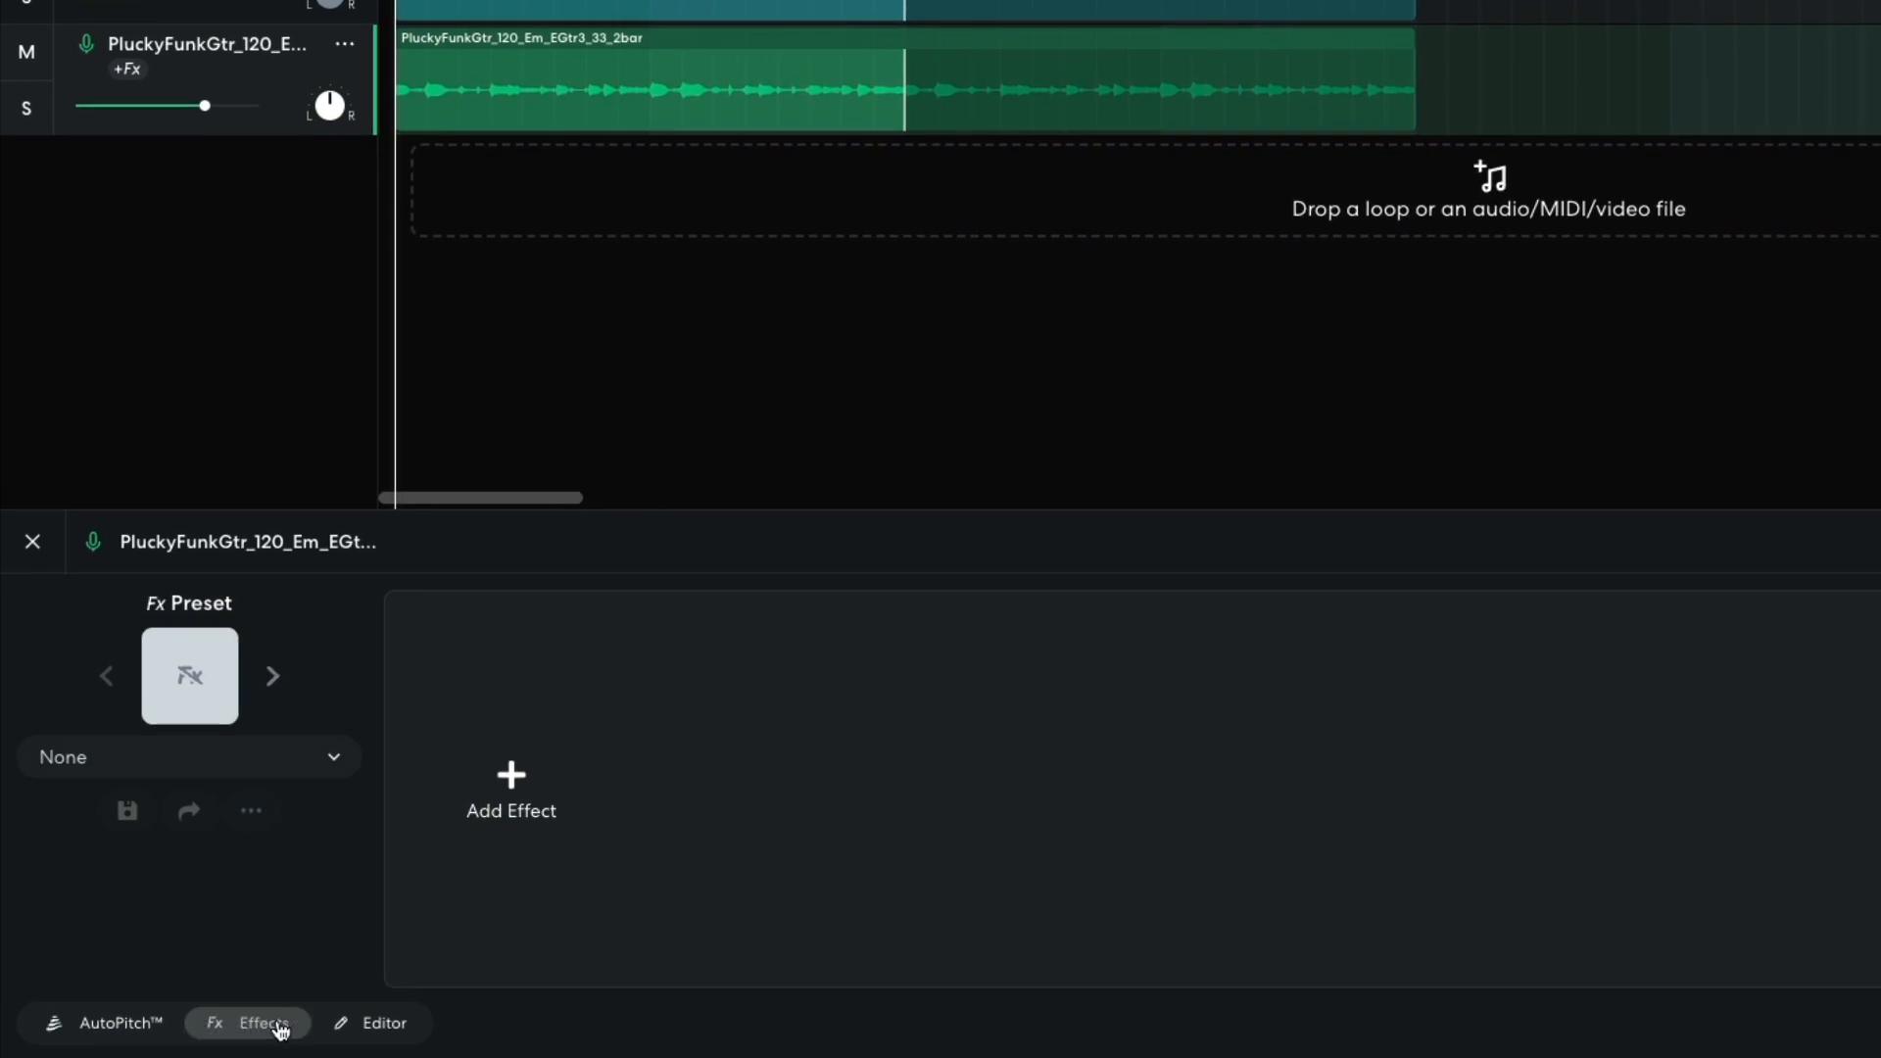
left_click(524, 795)
left_click(202, 399)
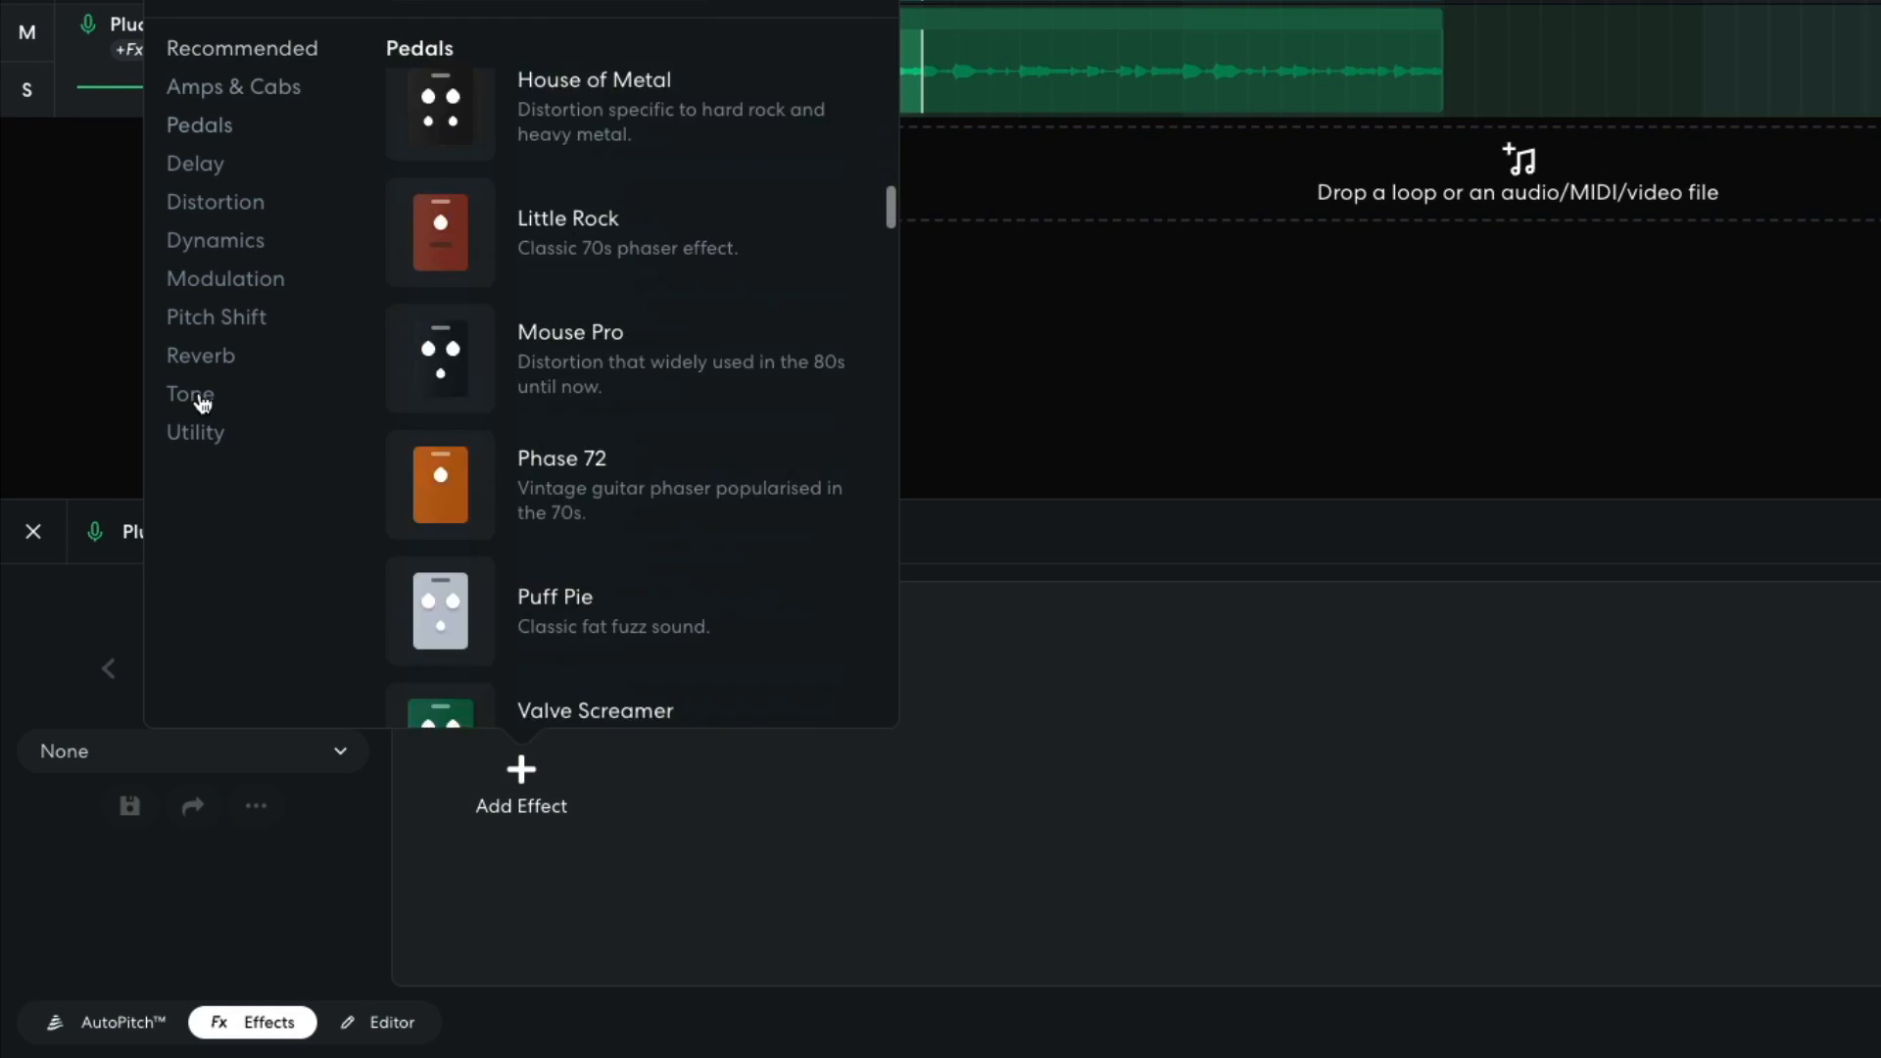
left_click(456, 516)
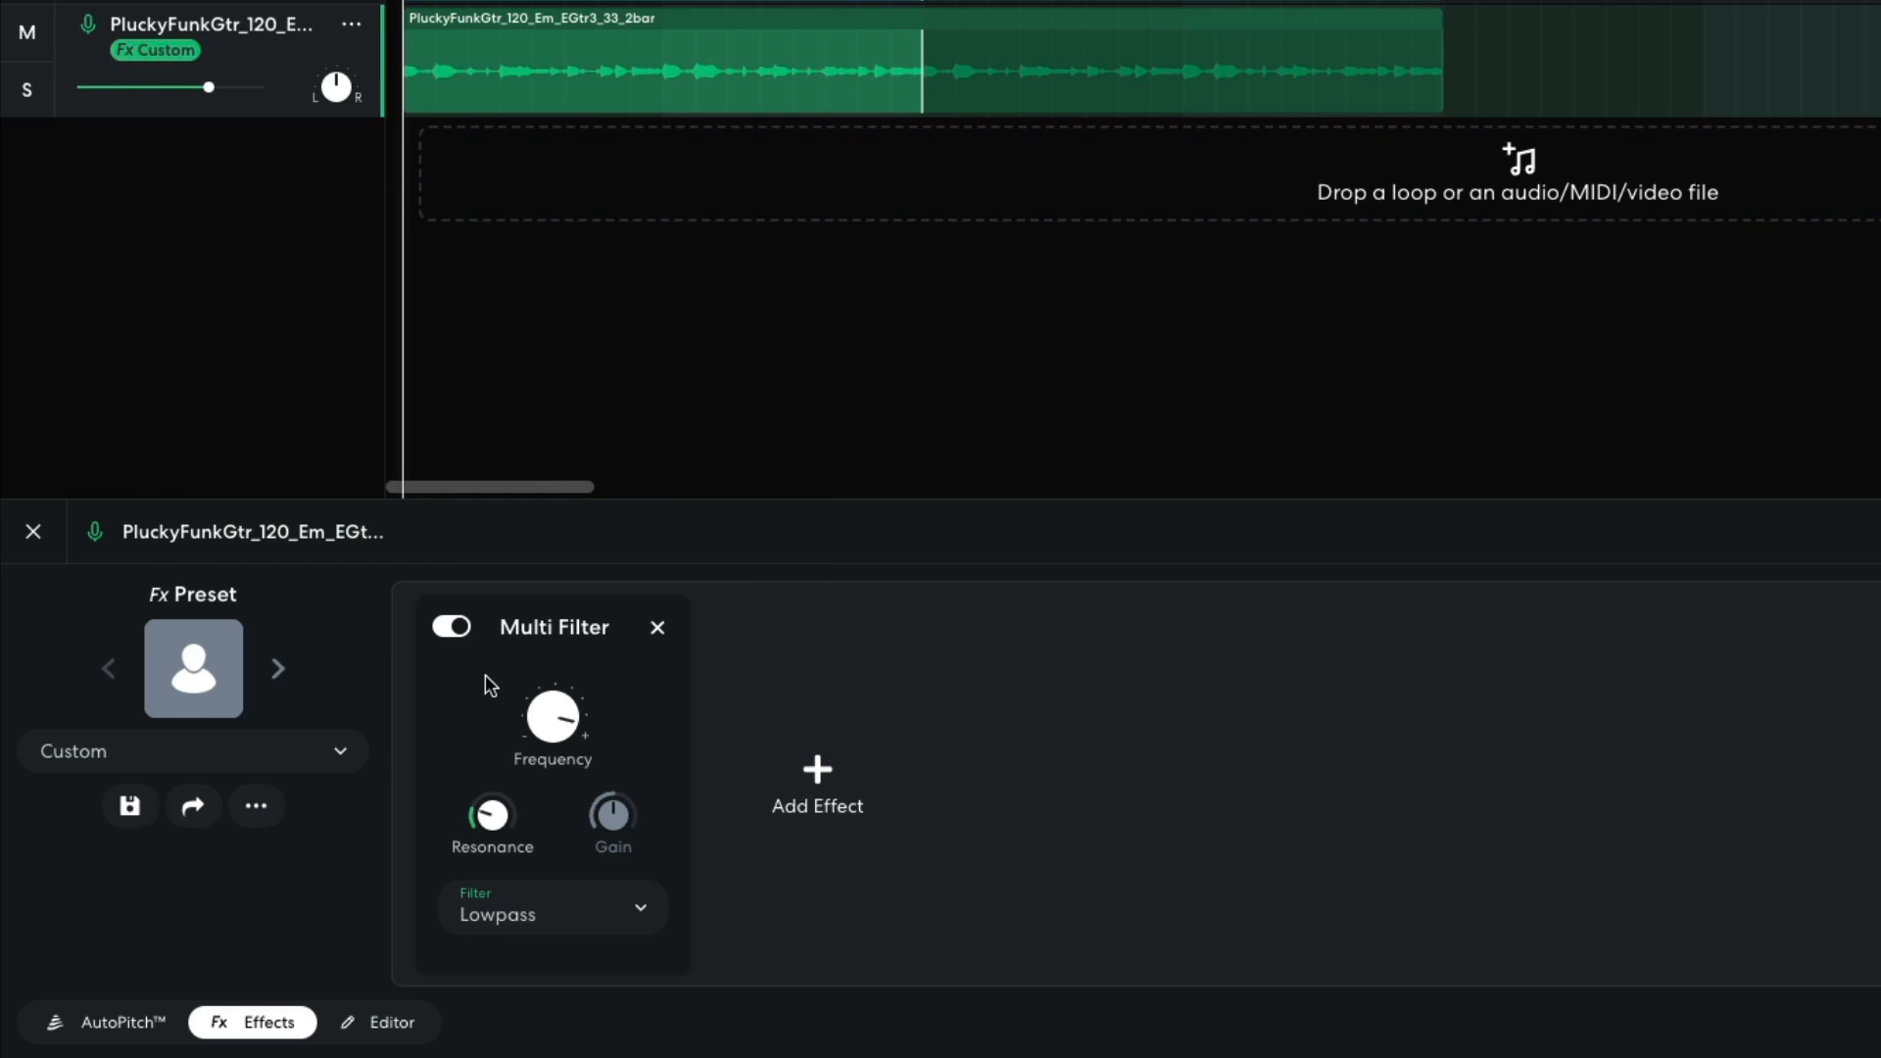
left_click(539, 893)
left_click(565, 495)
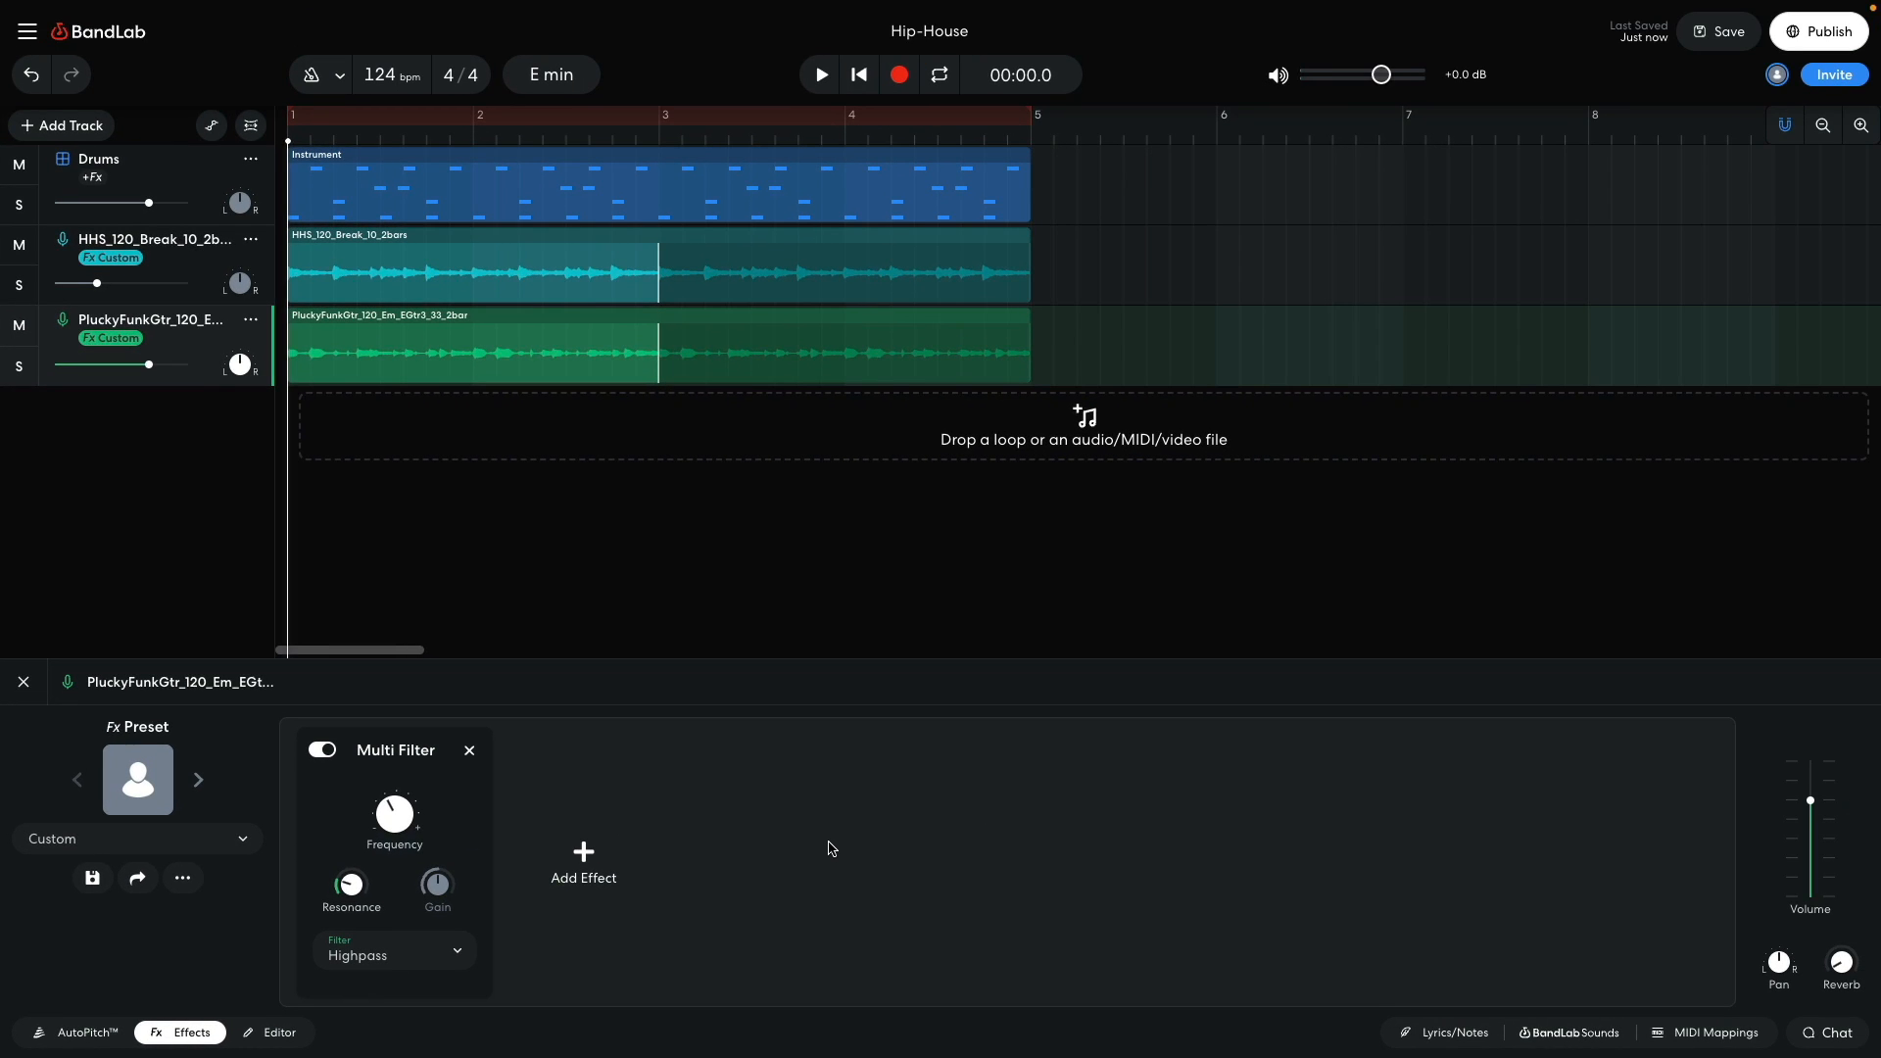
key("space")
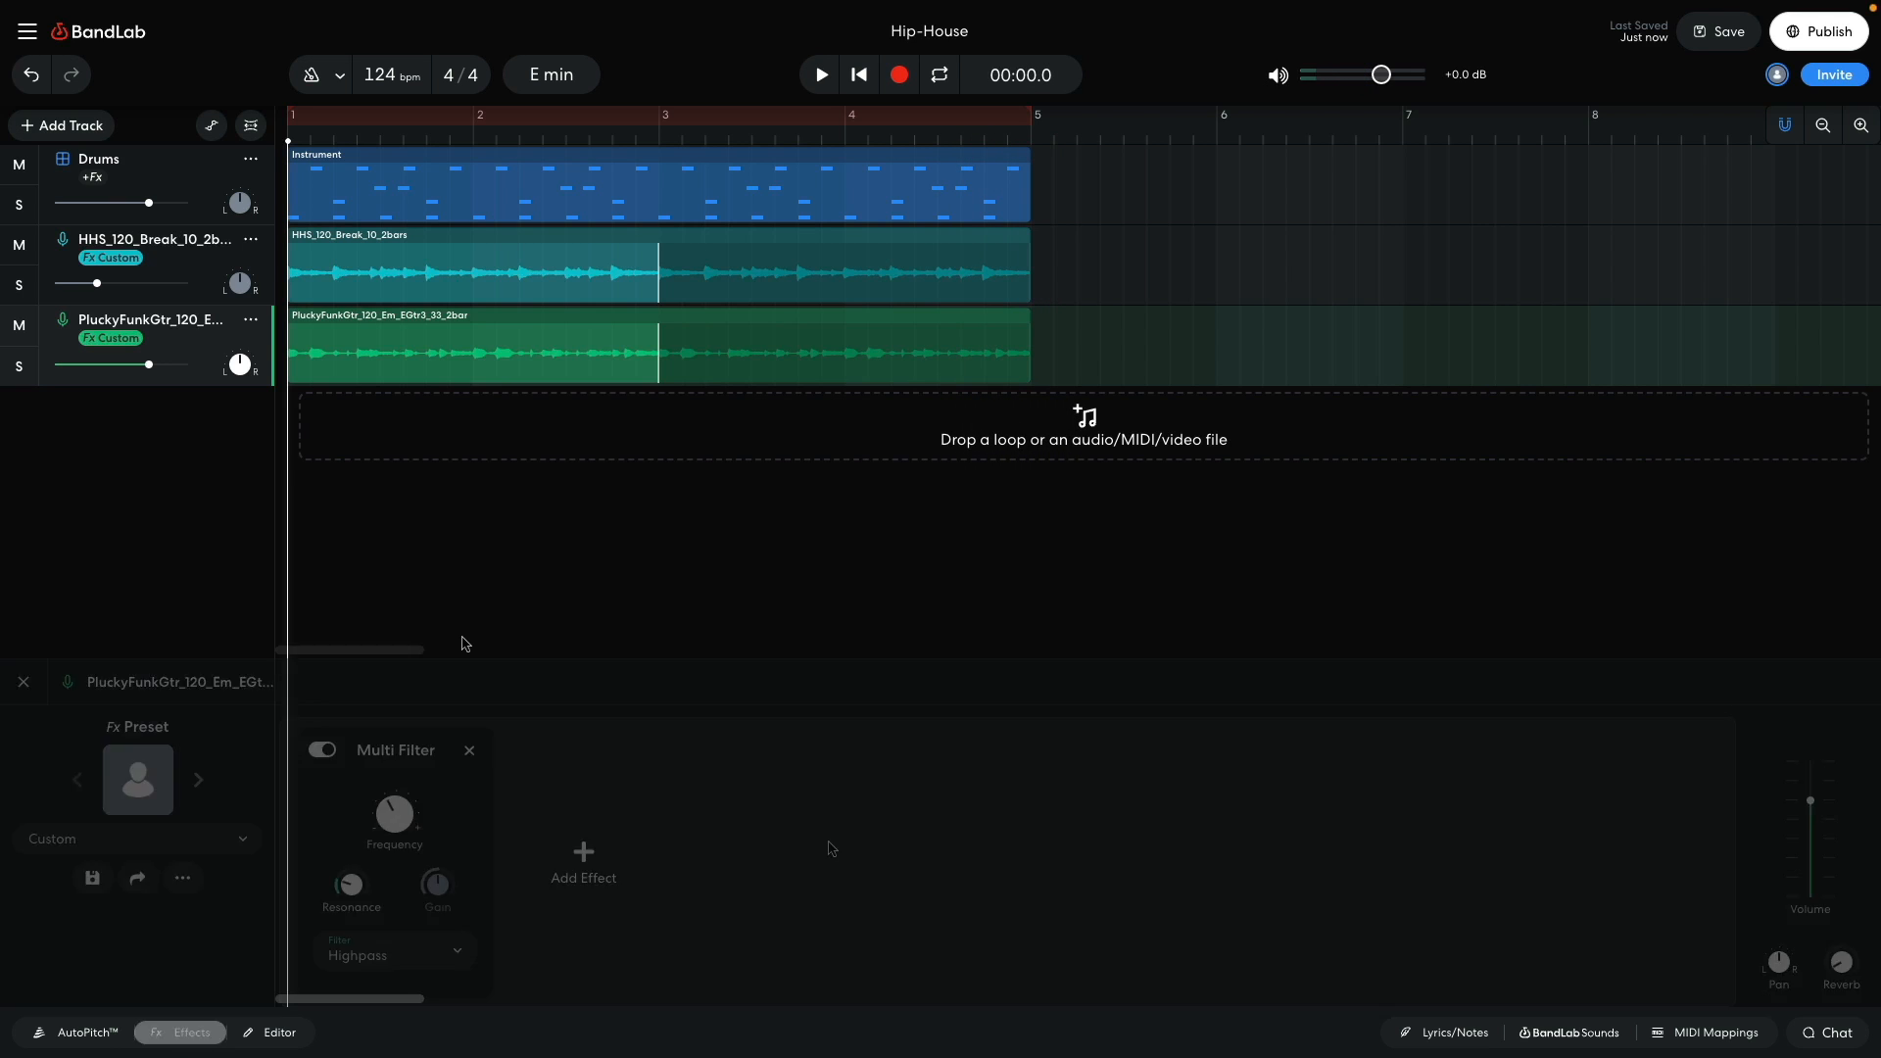
Step: Add a virtual instrument track and load the Lately Bass sound from the Synth Basses
left_click(89, 132)
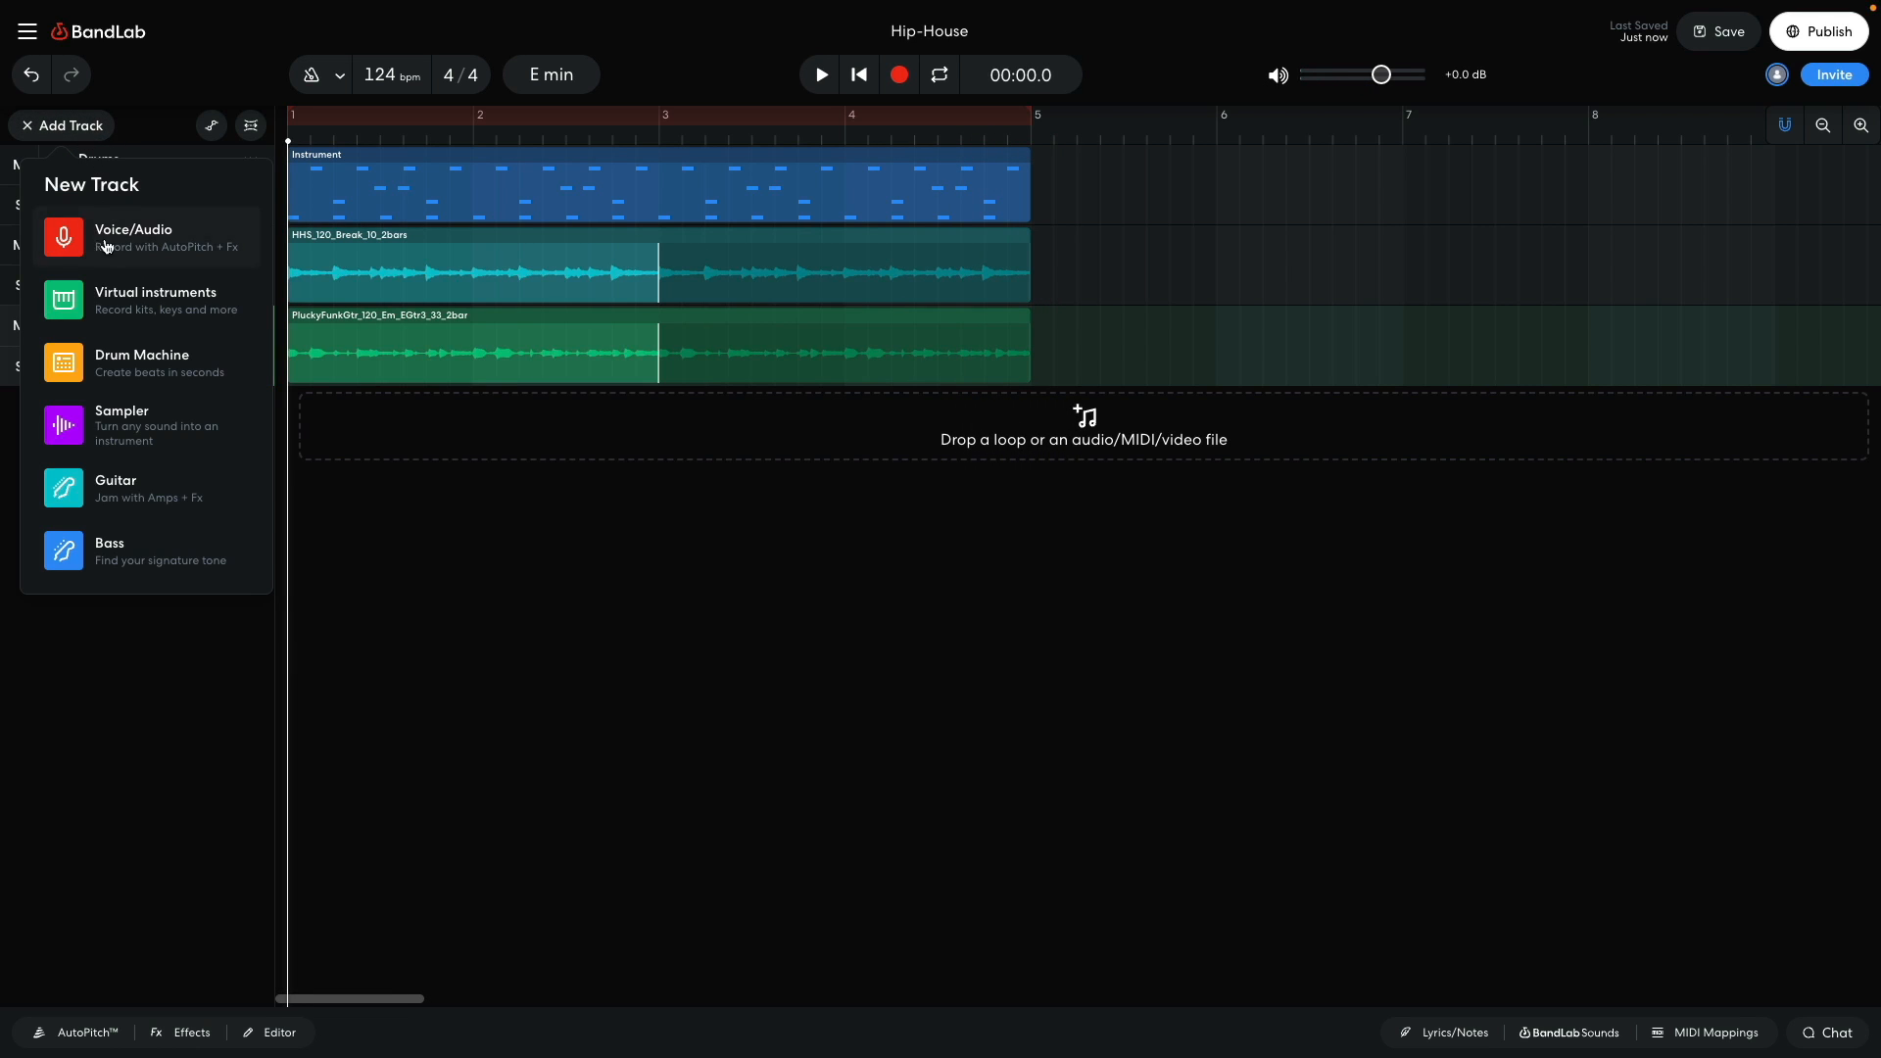
left_click(116, 304)
left_click(107, 765)
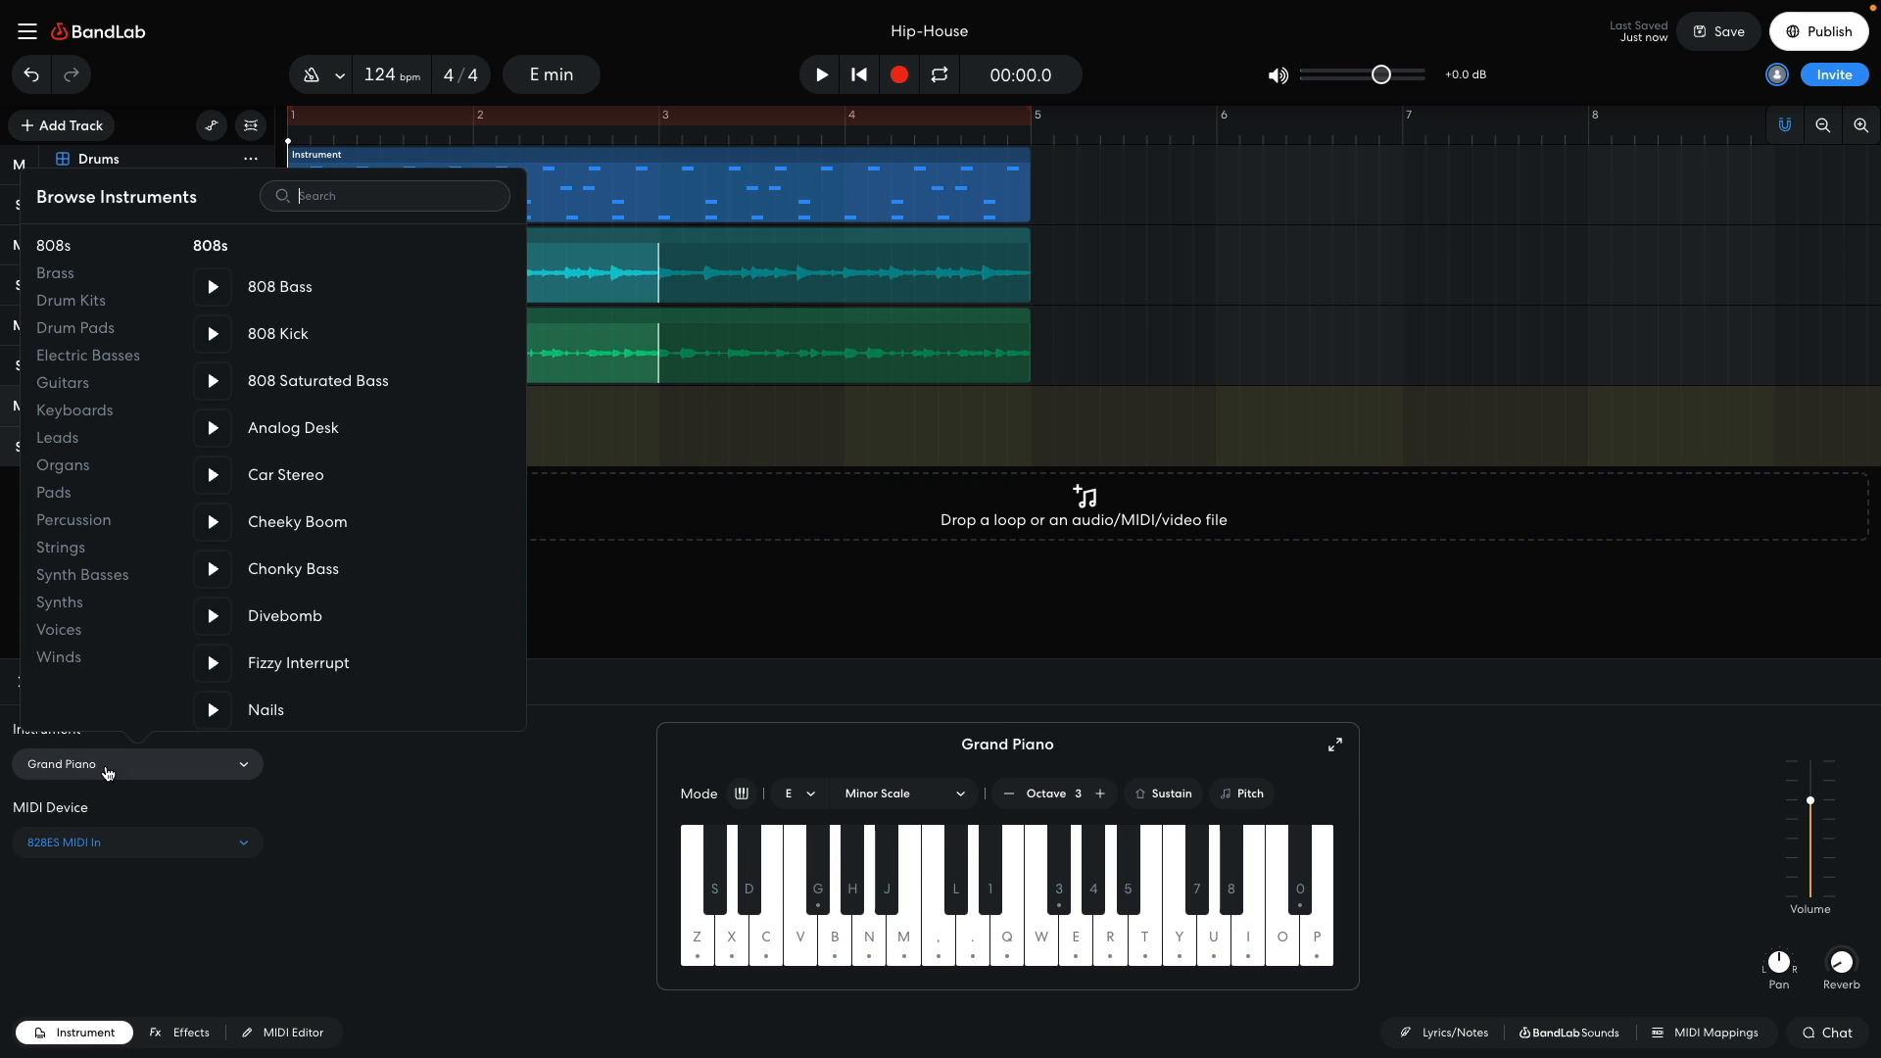
left_click(98, 576)
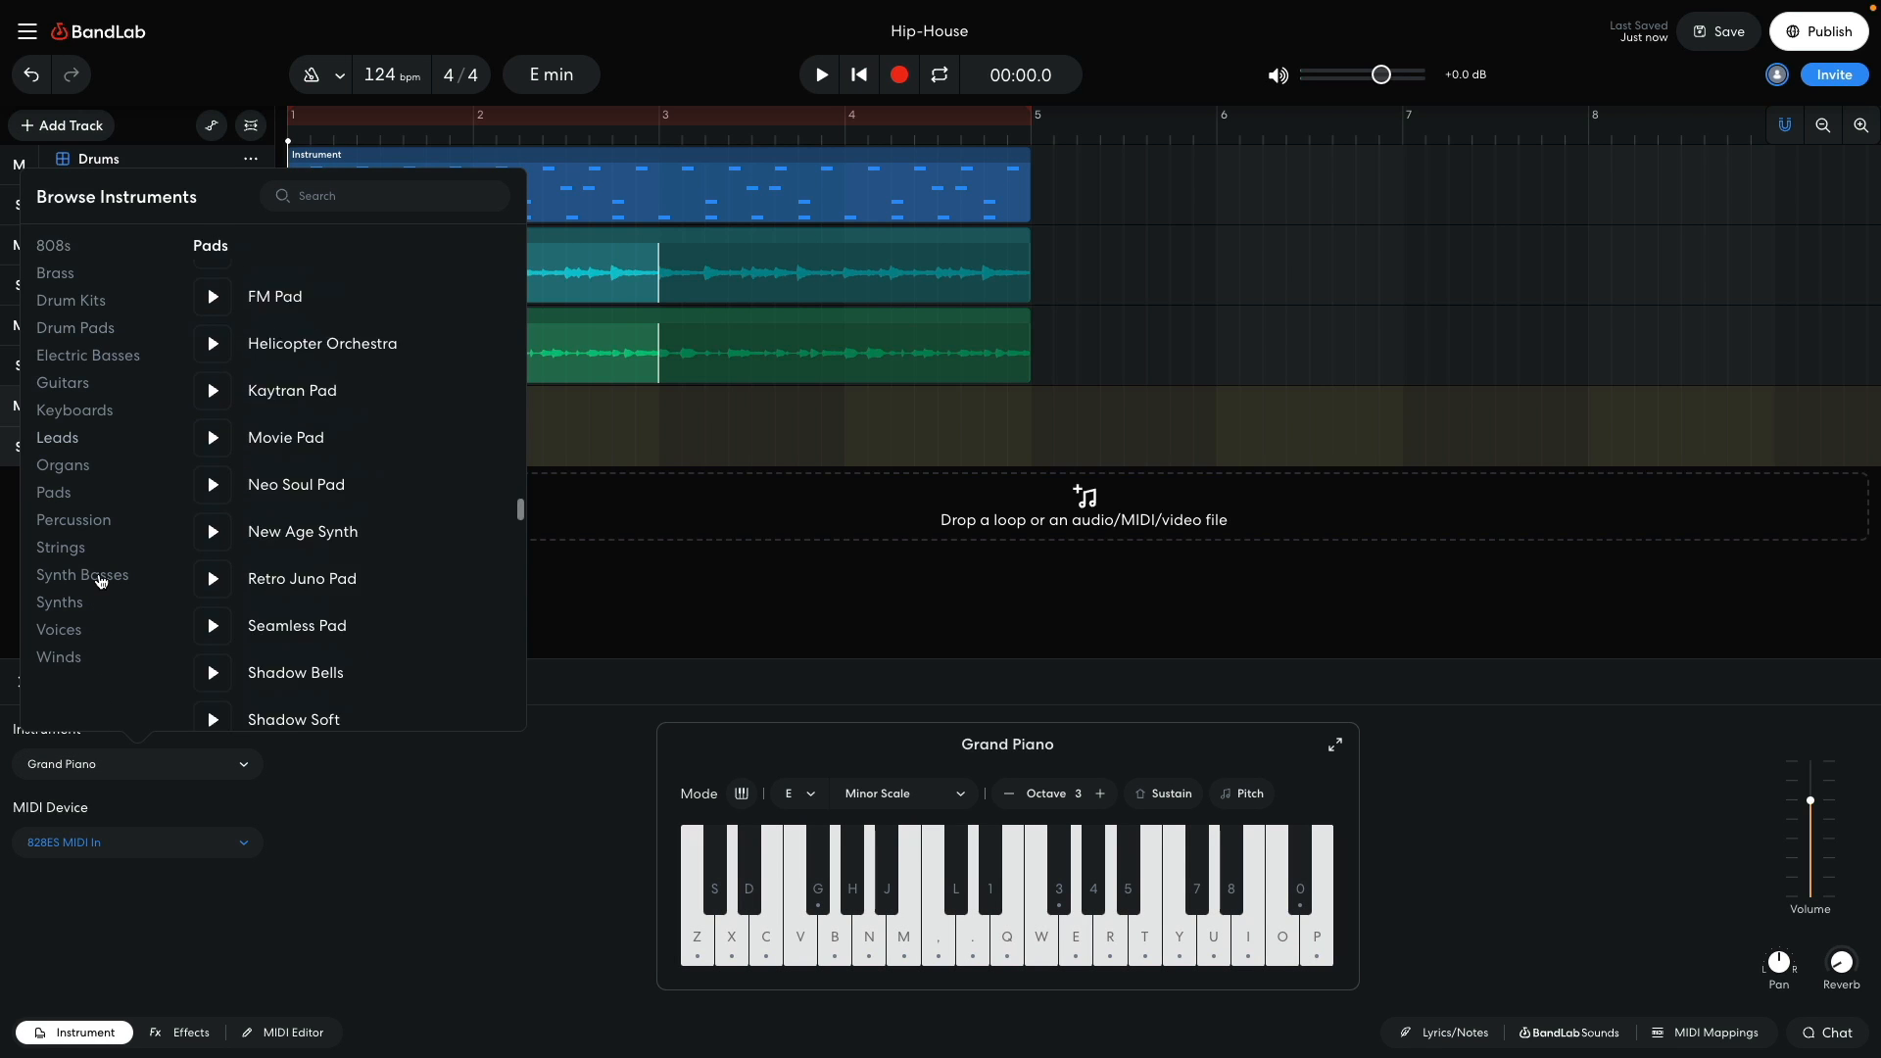
scroll(289, 523, "down", 9)
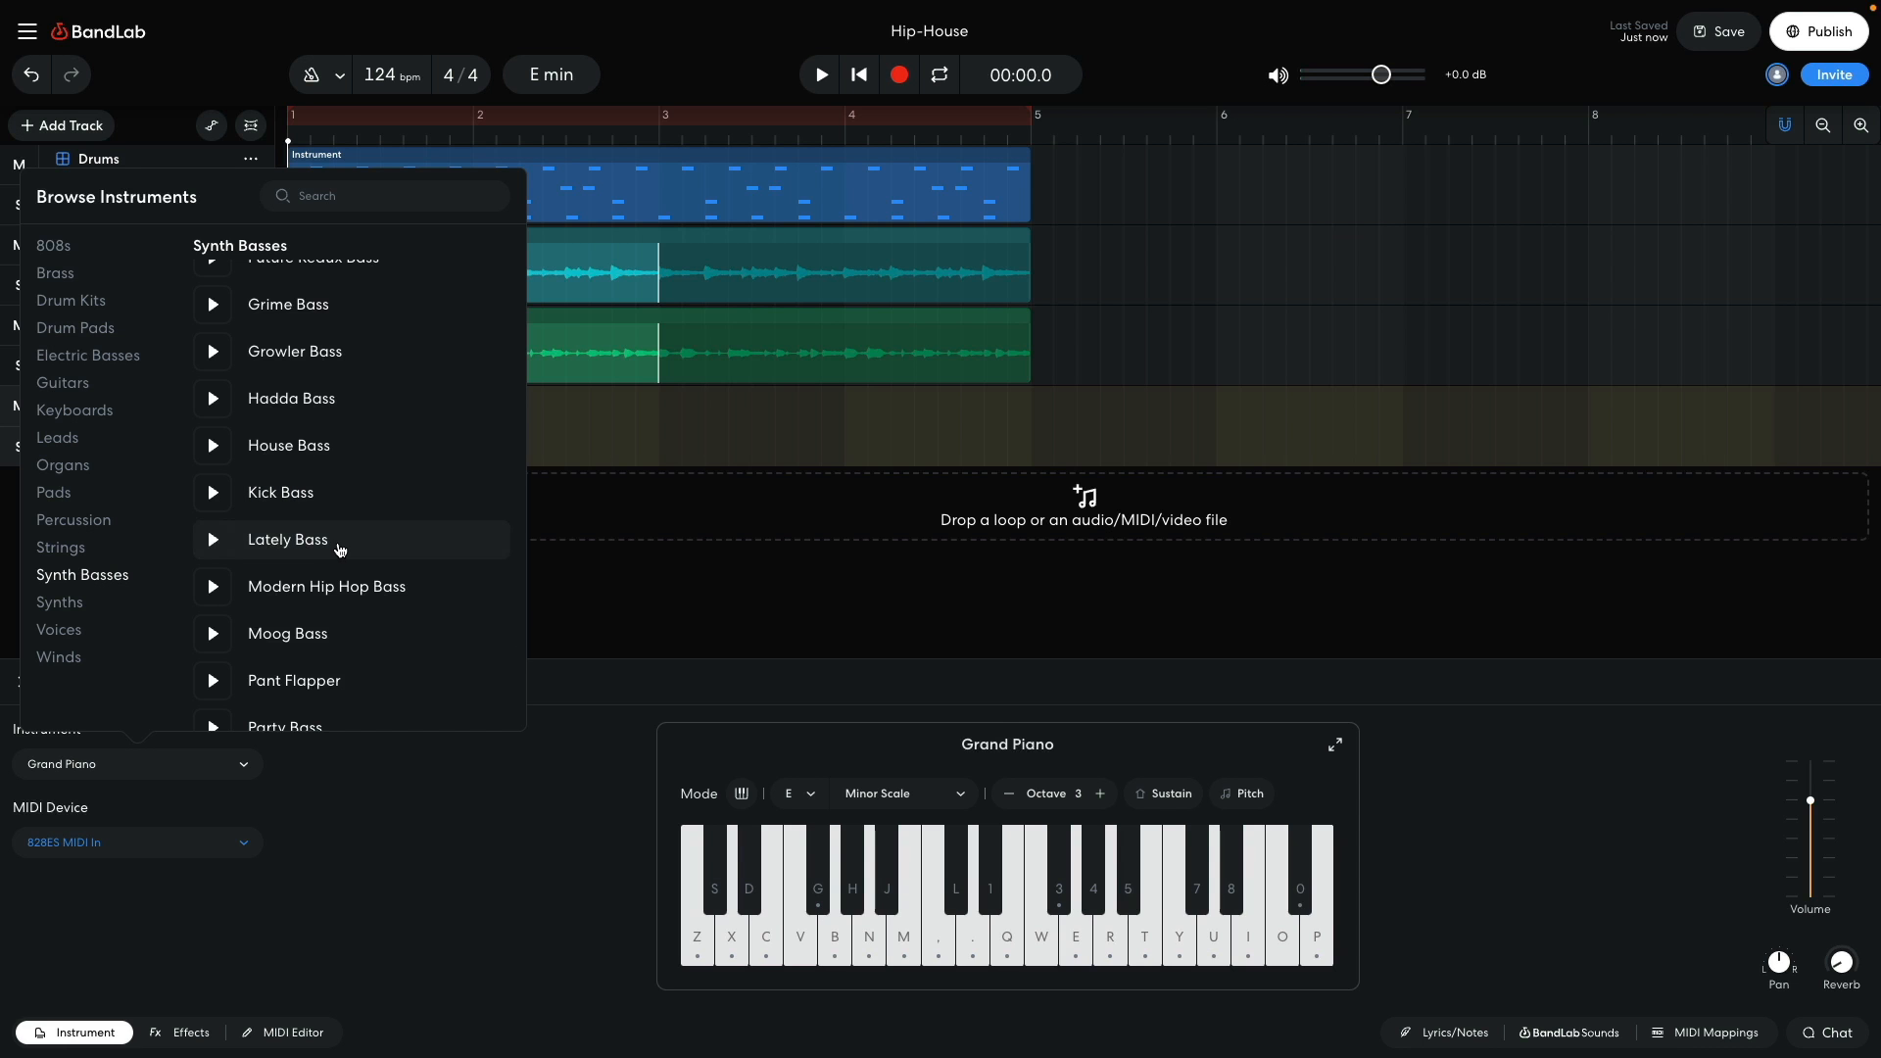
left_click(340, 549)
left_click(382, 867)
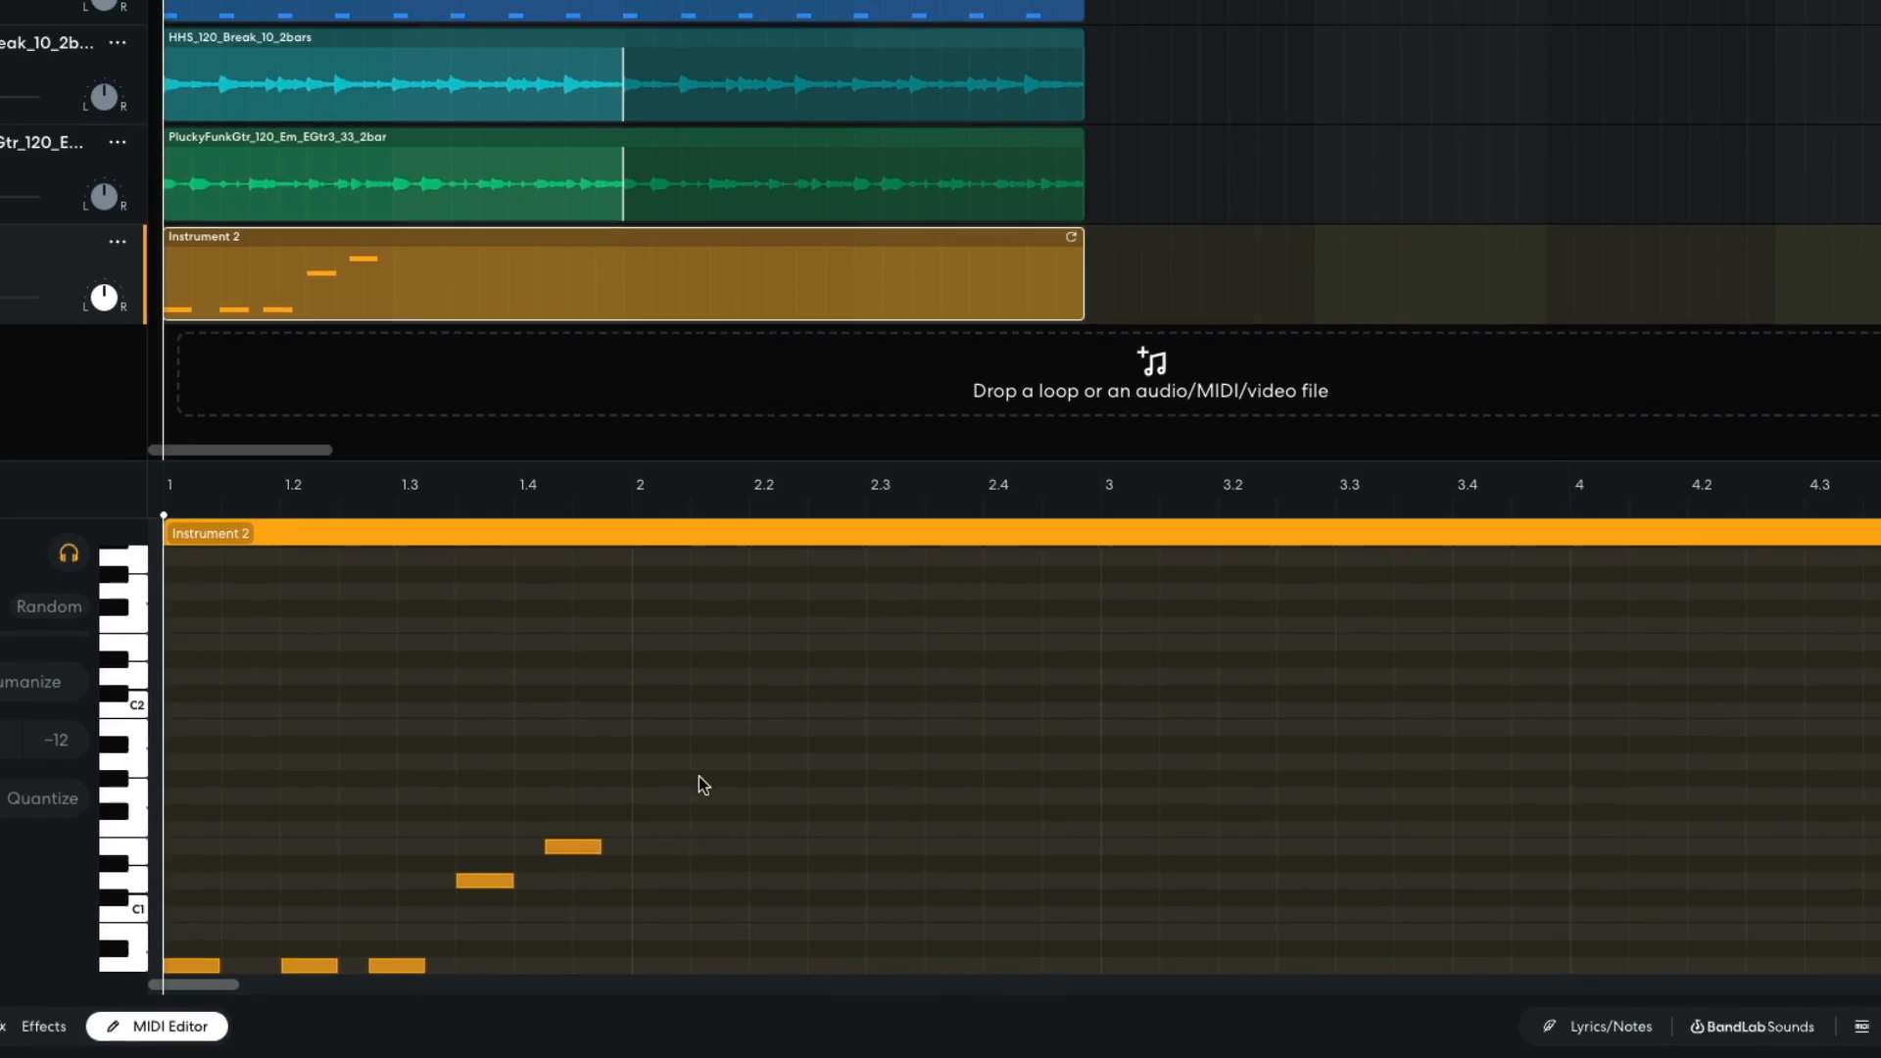
Step: Copy the one-bar bass pattern into bars 2 to 4, play the beat, and close the note editor
left_click_drag(804, 712, 131, 953)
left_click_drag(323, 982, 1448, 1000)
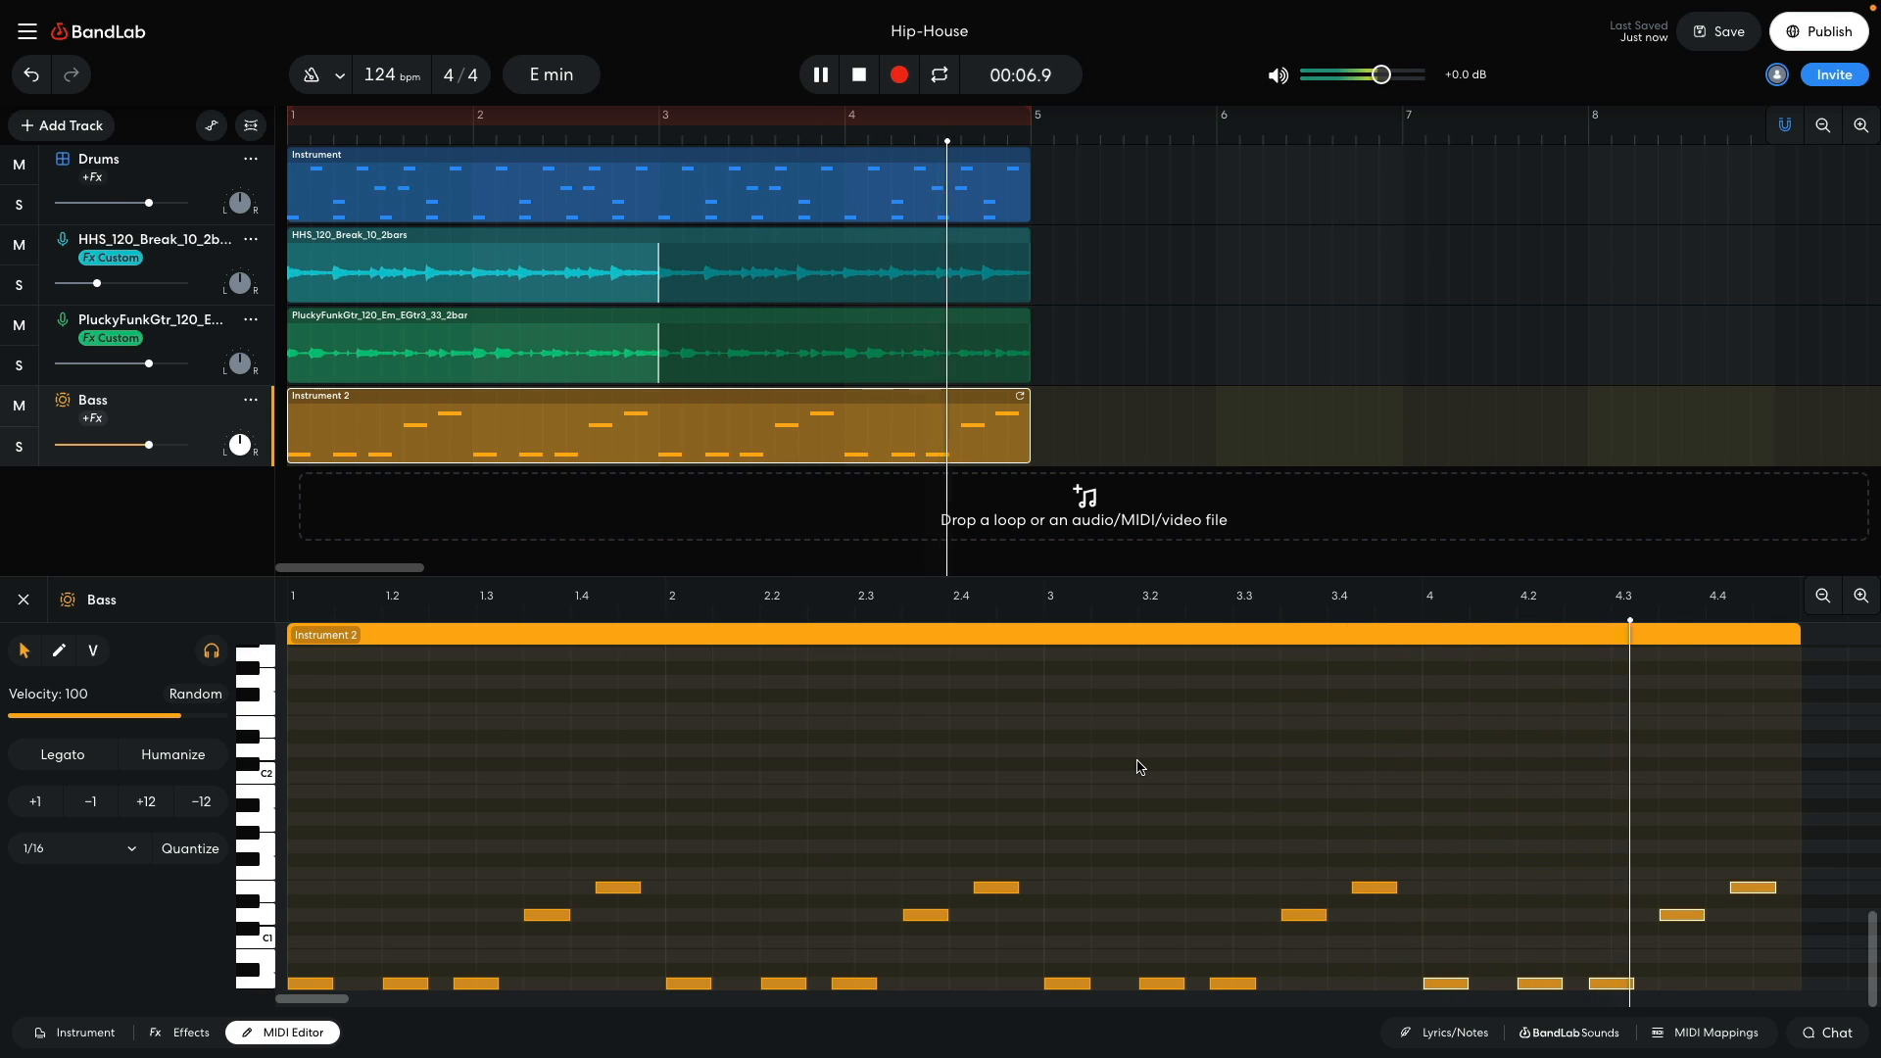
key("space")
left_click(24, 600)
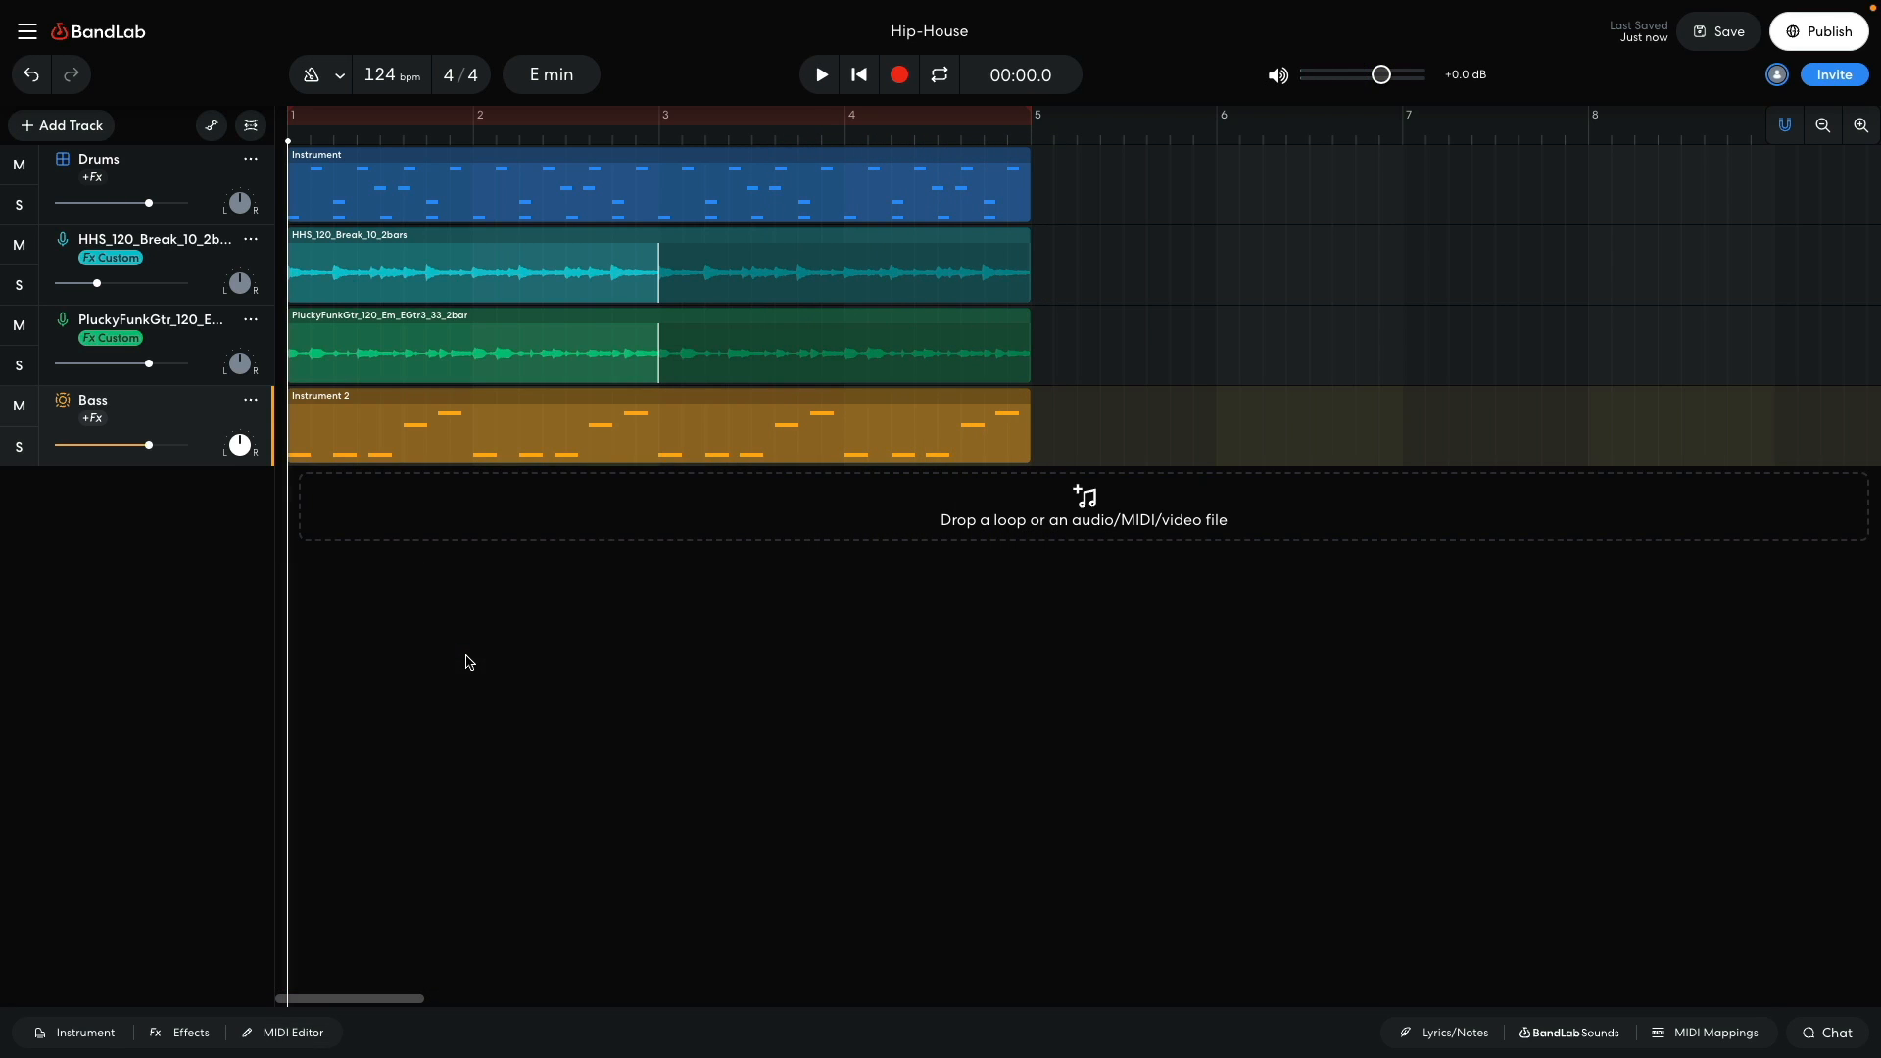
Step: Add a virtual instrument track with the String Orchestra Stacc sound and play the string chord stabs with the beat
left_click(74, 126)
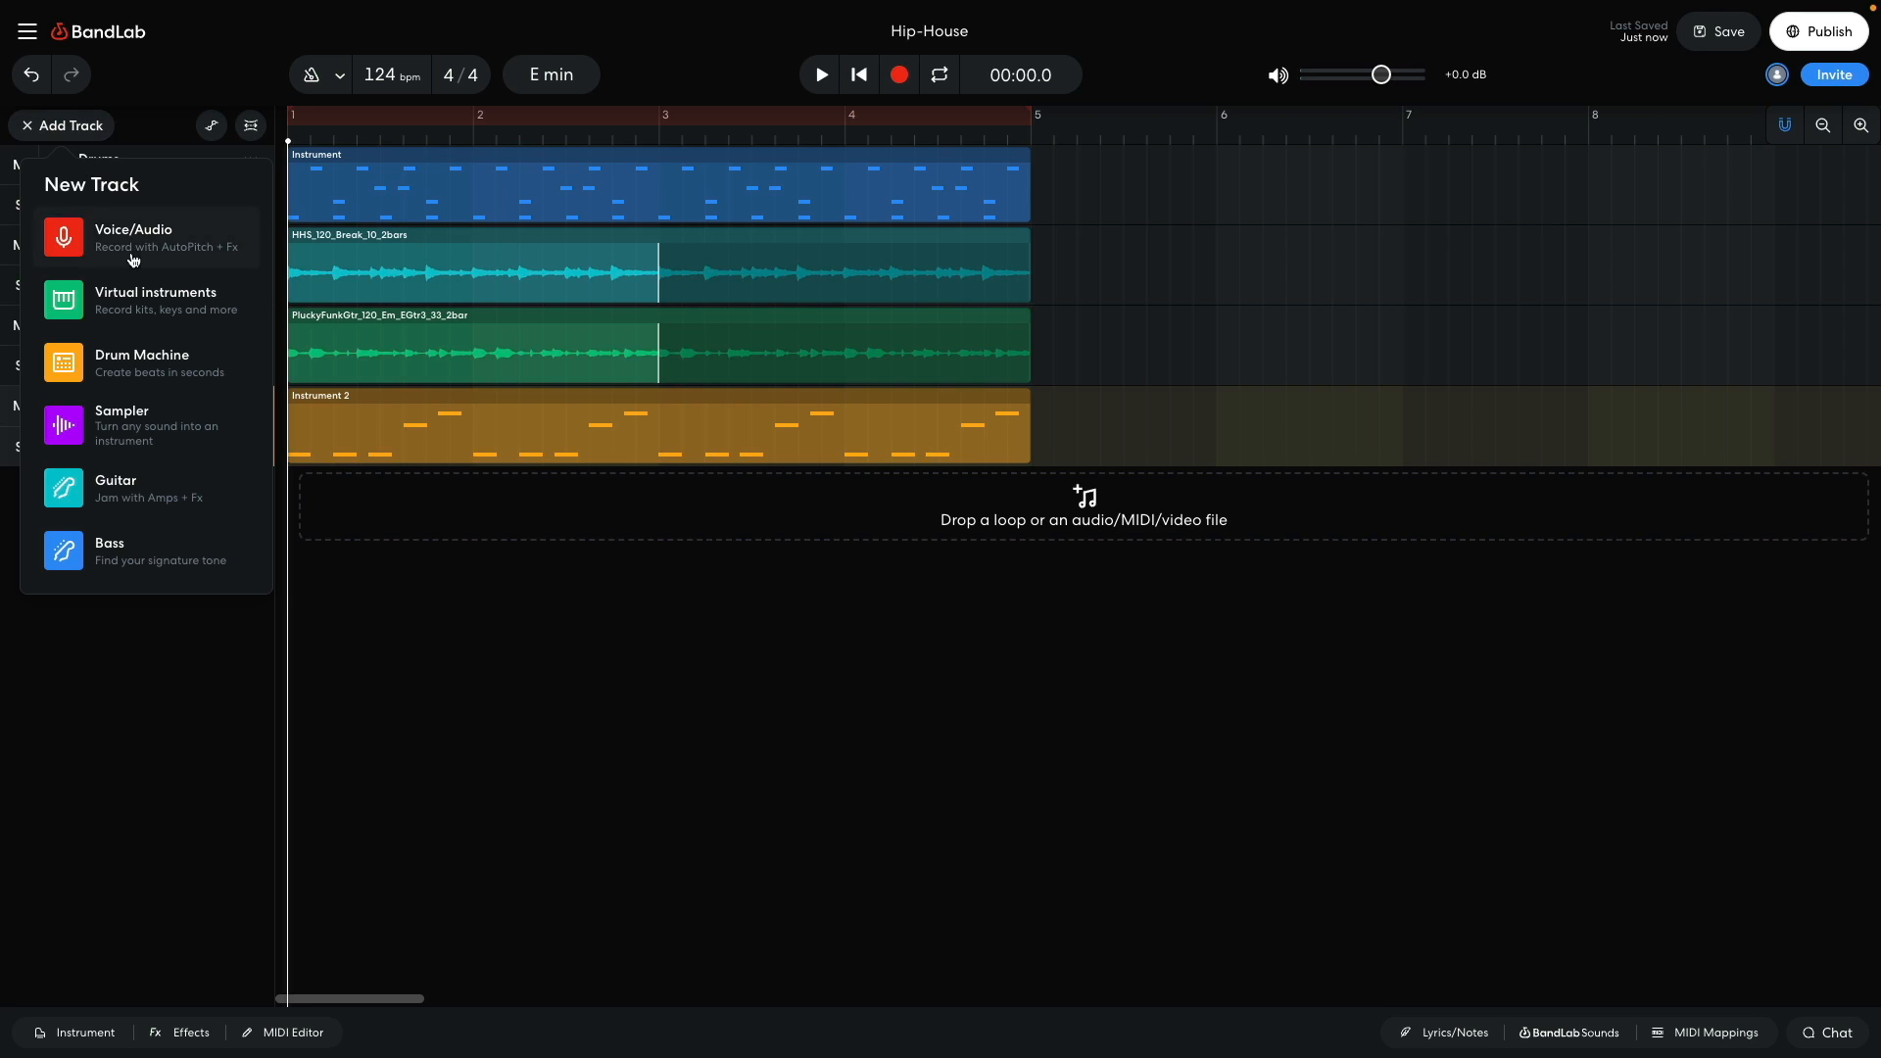
left_click(142, 292)
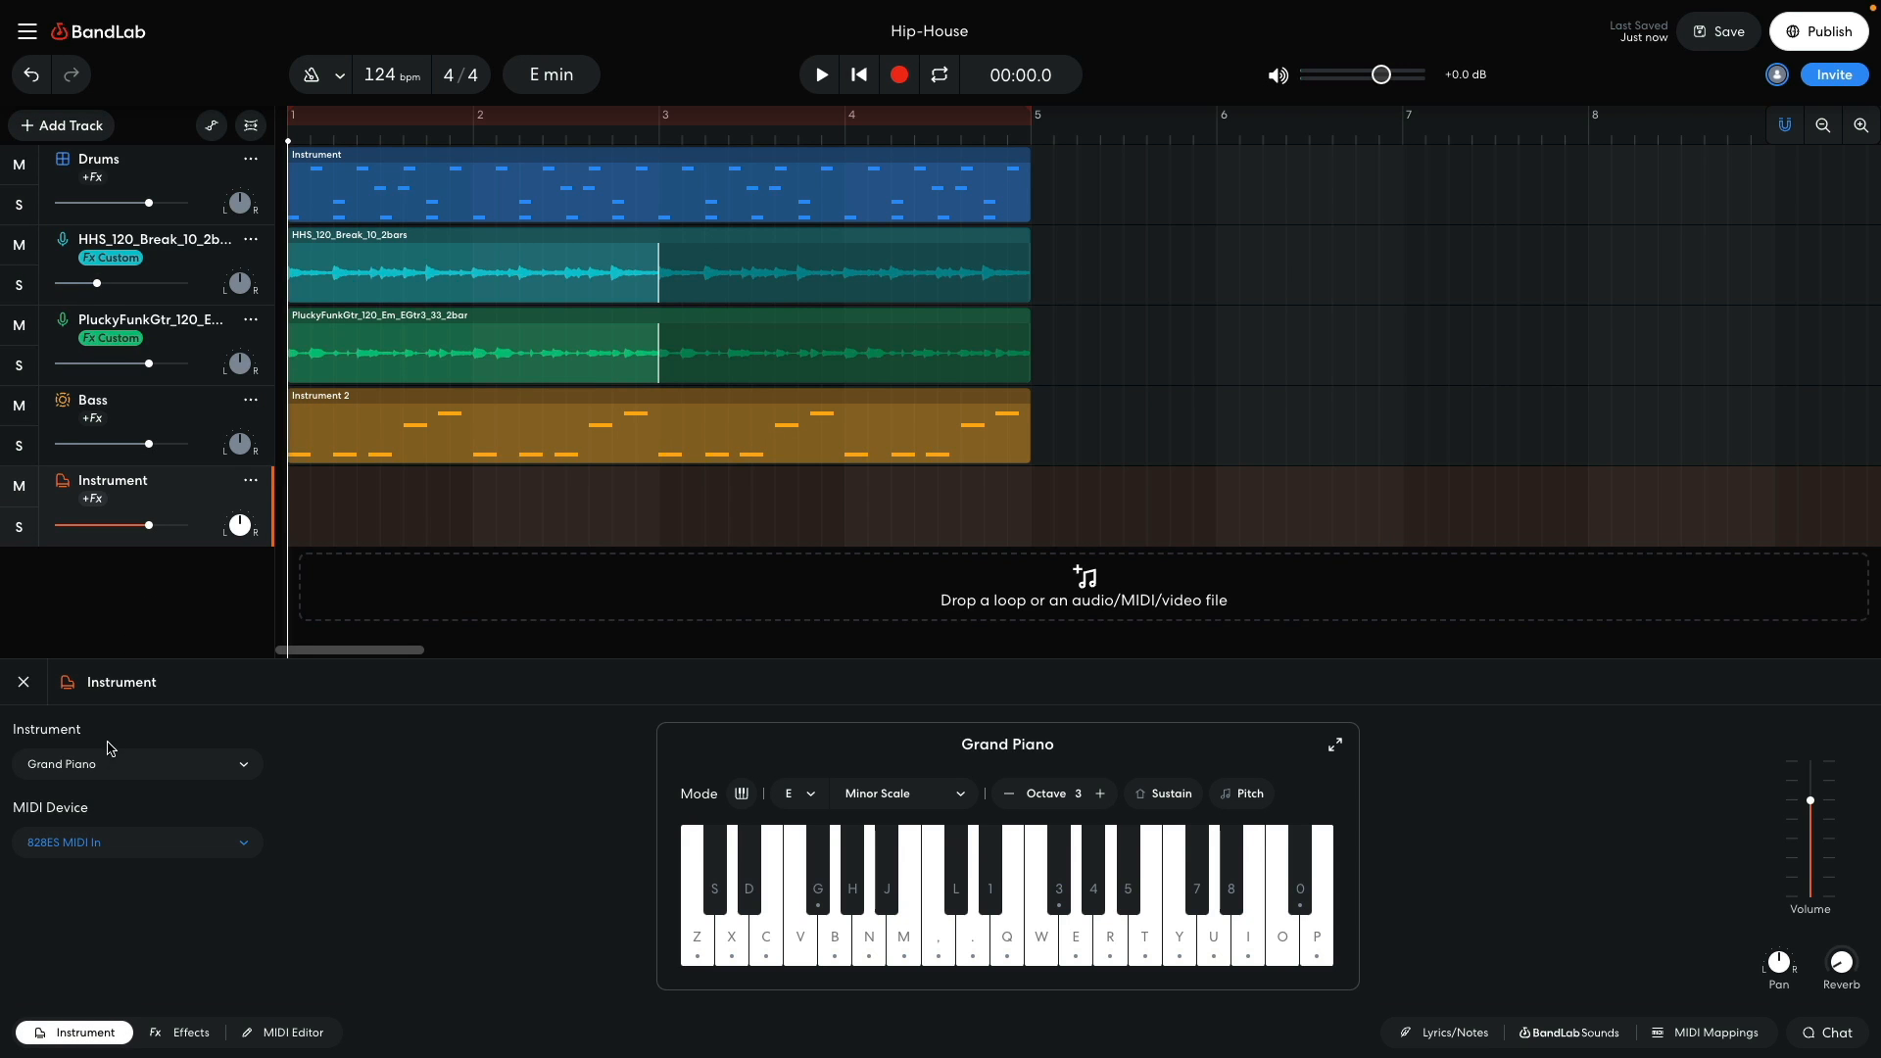
left_click(107, 765)
left_click(78, 548)
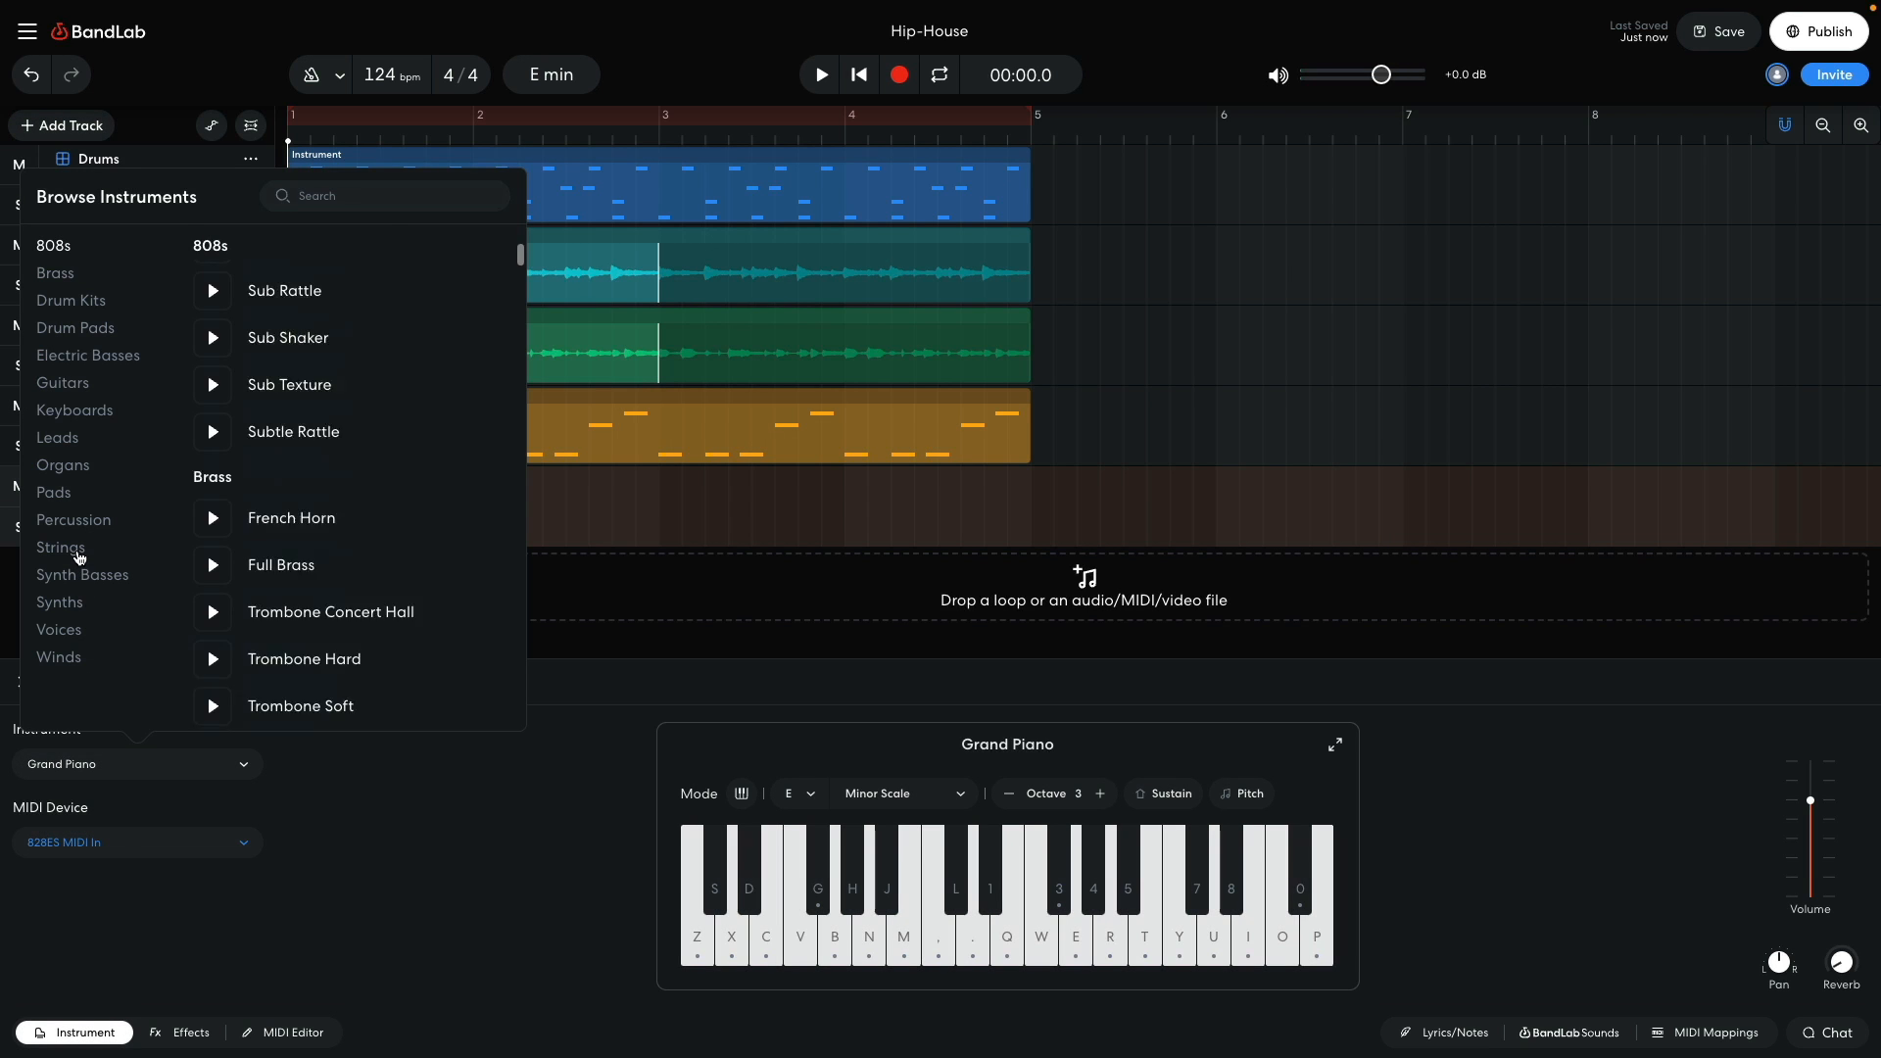
scroll(312, 539, "down", 9)
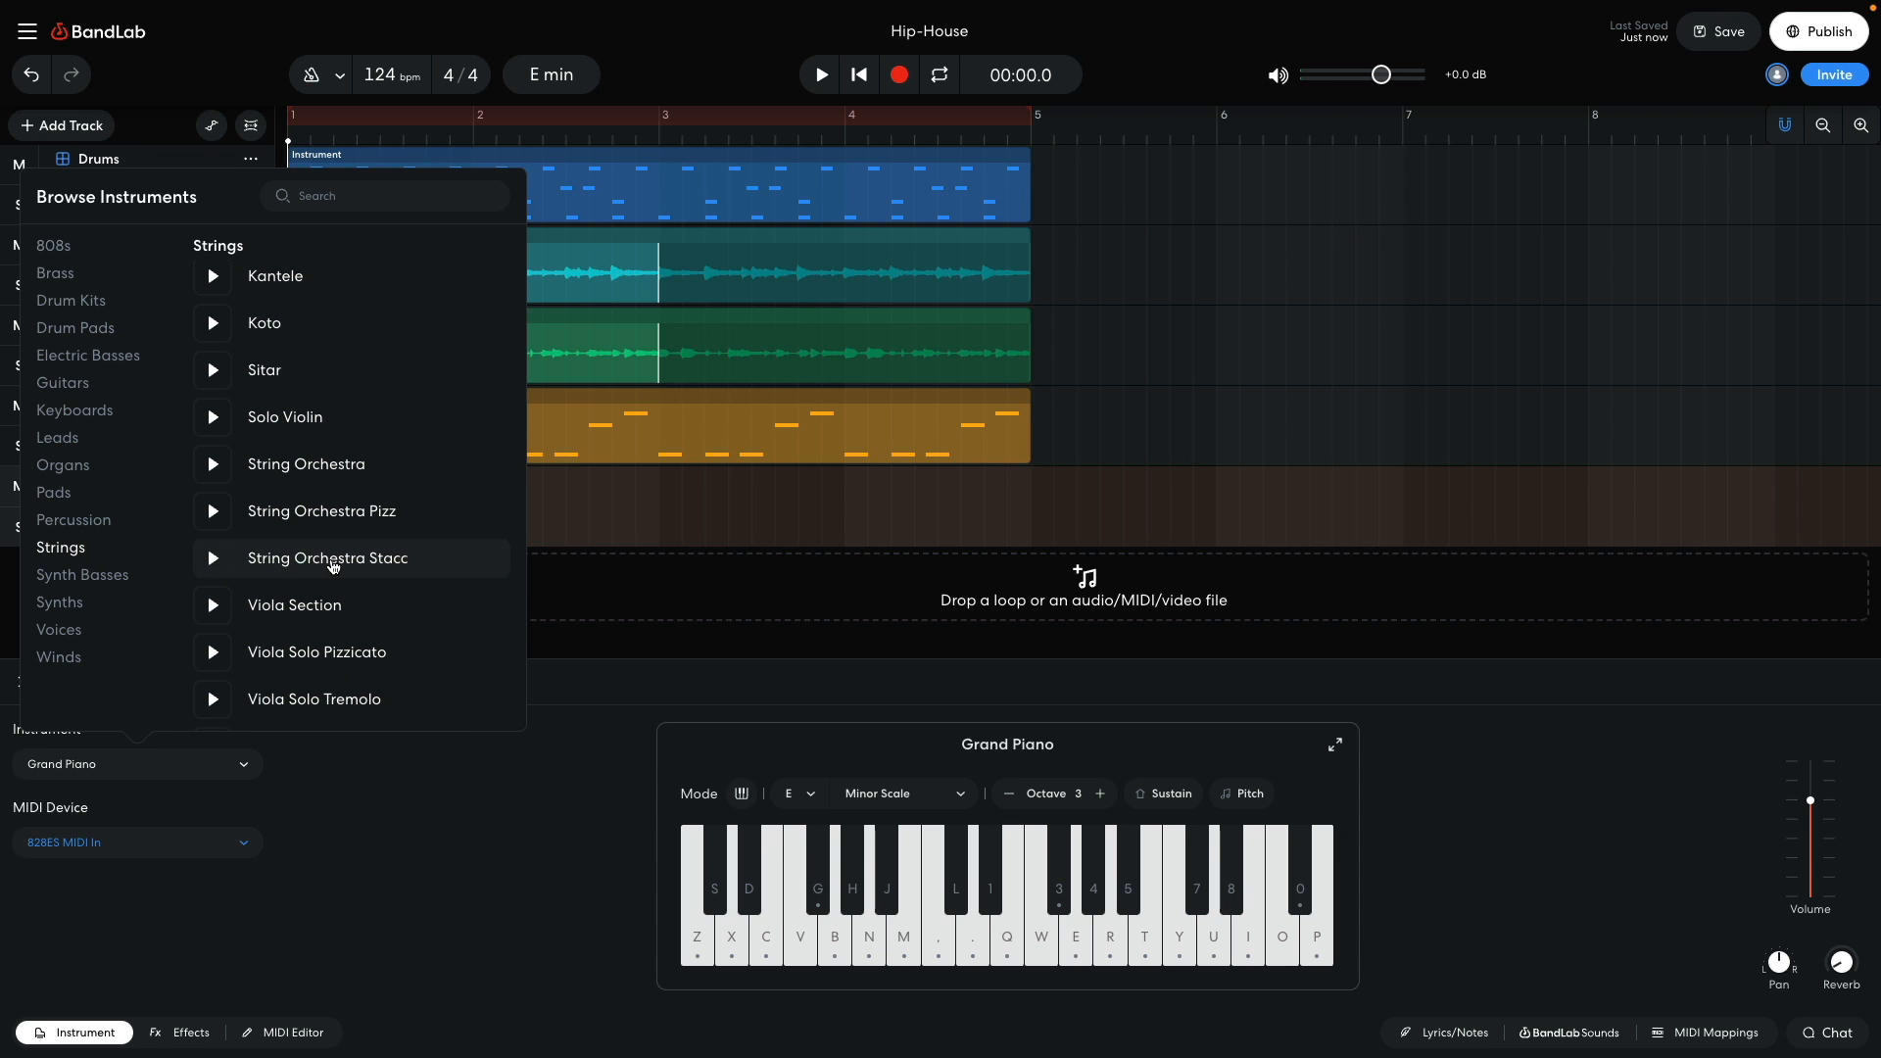
left_click(333, 567)
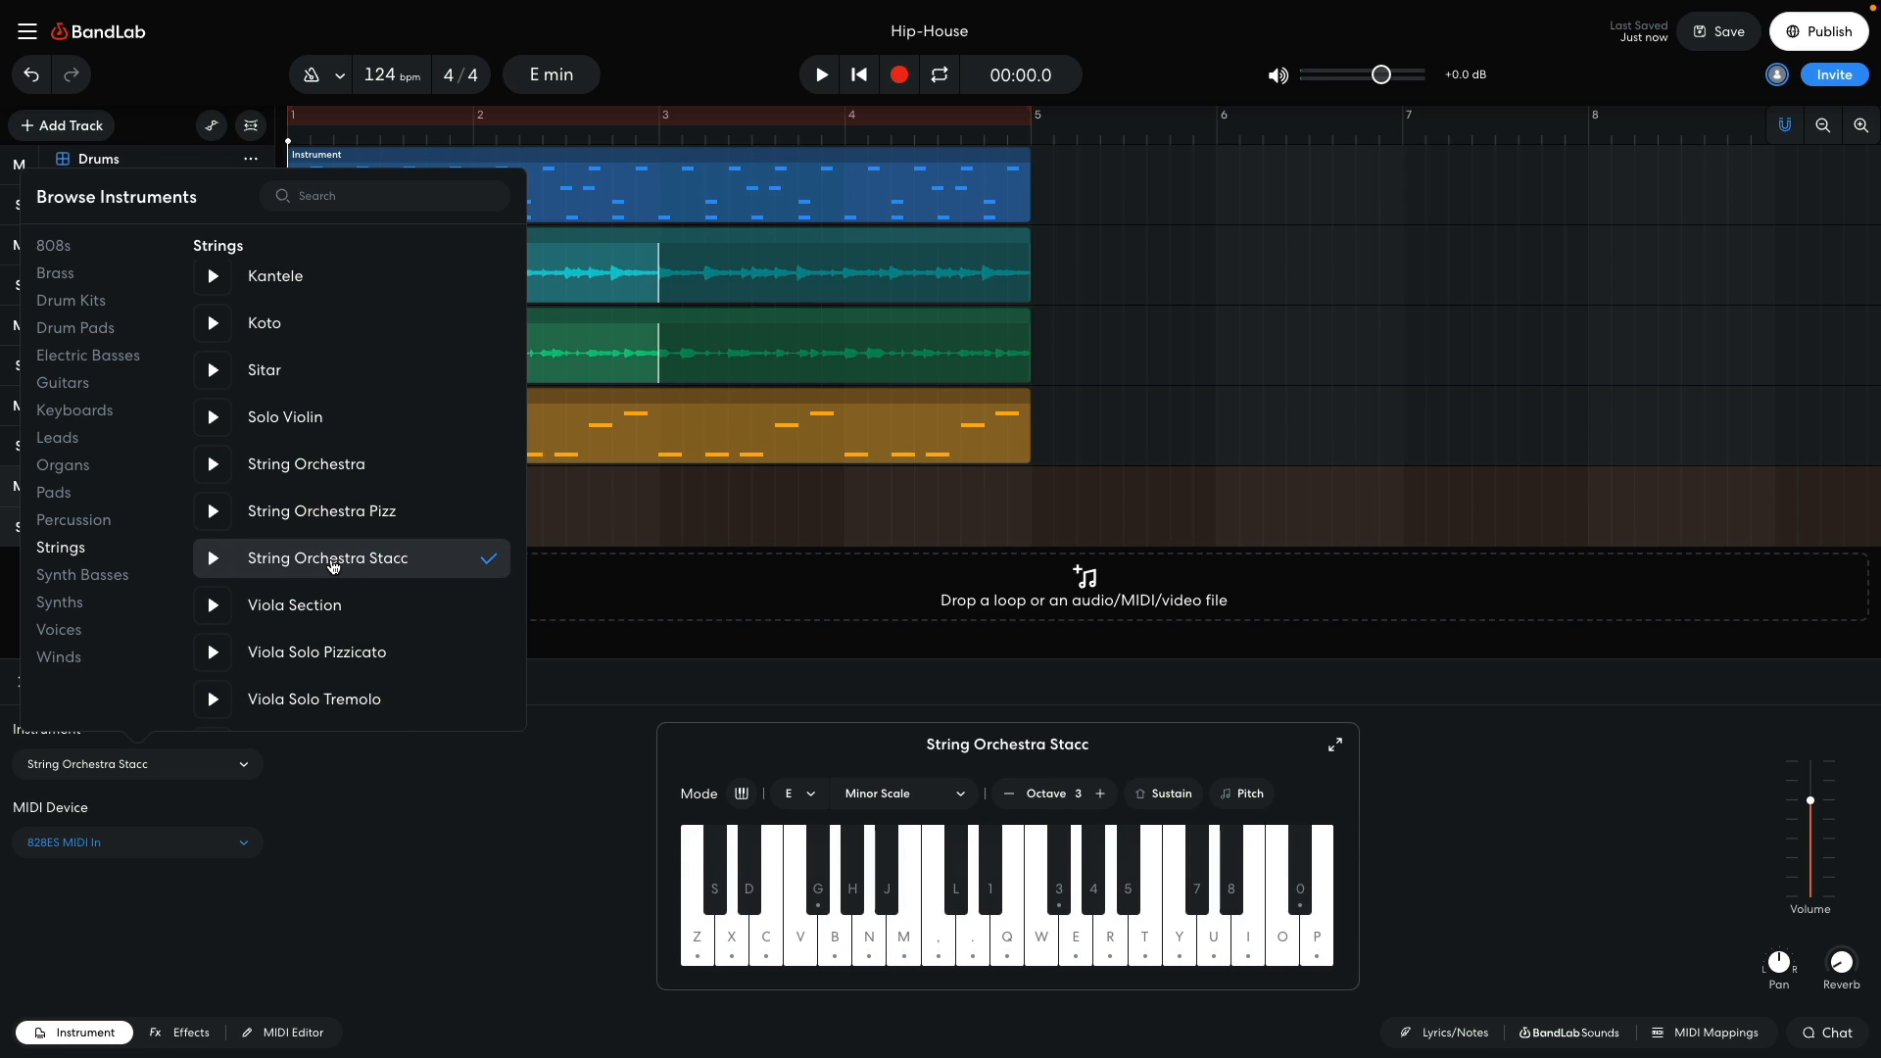
left_click(364, 874)
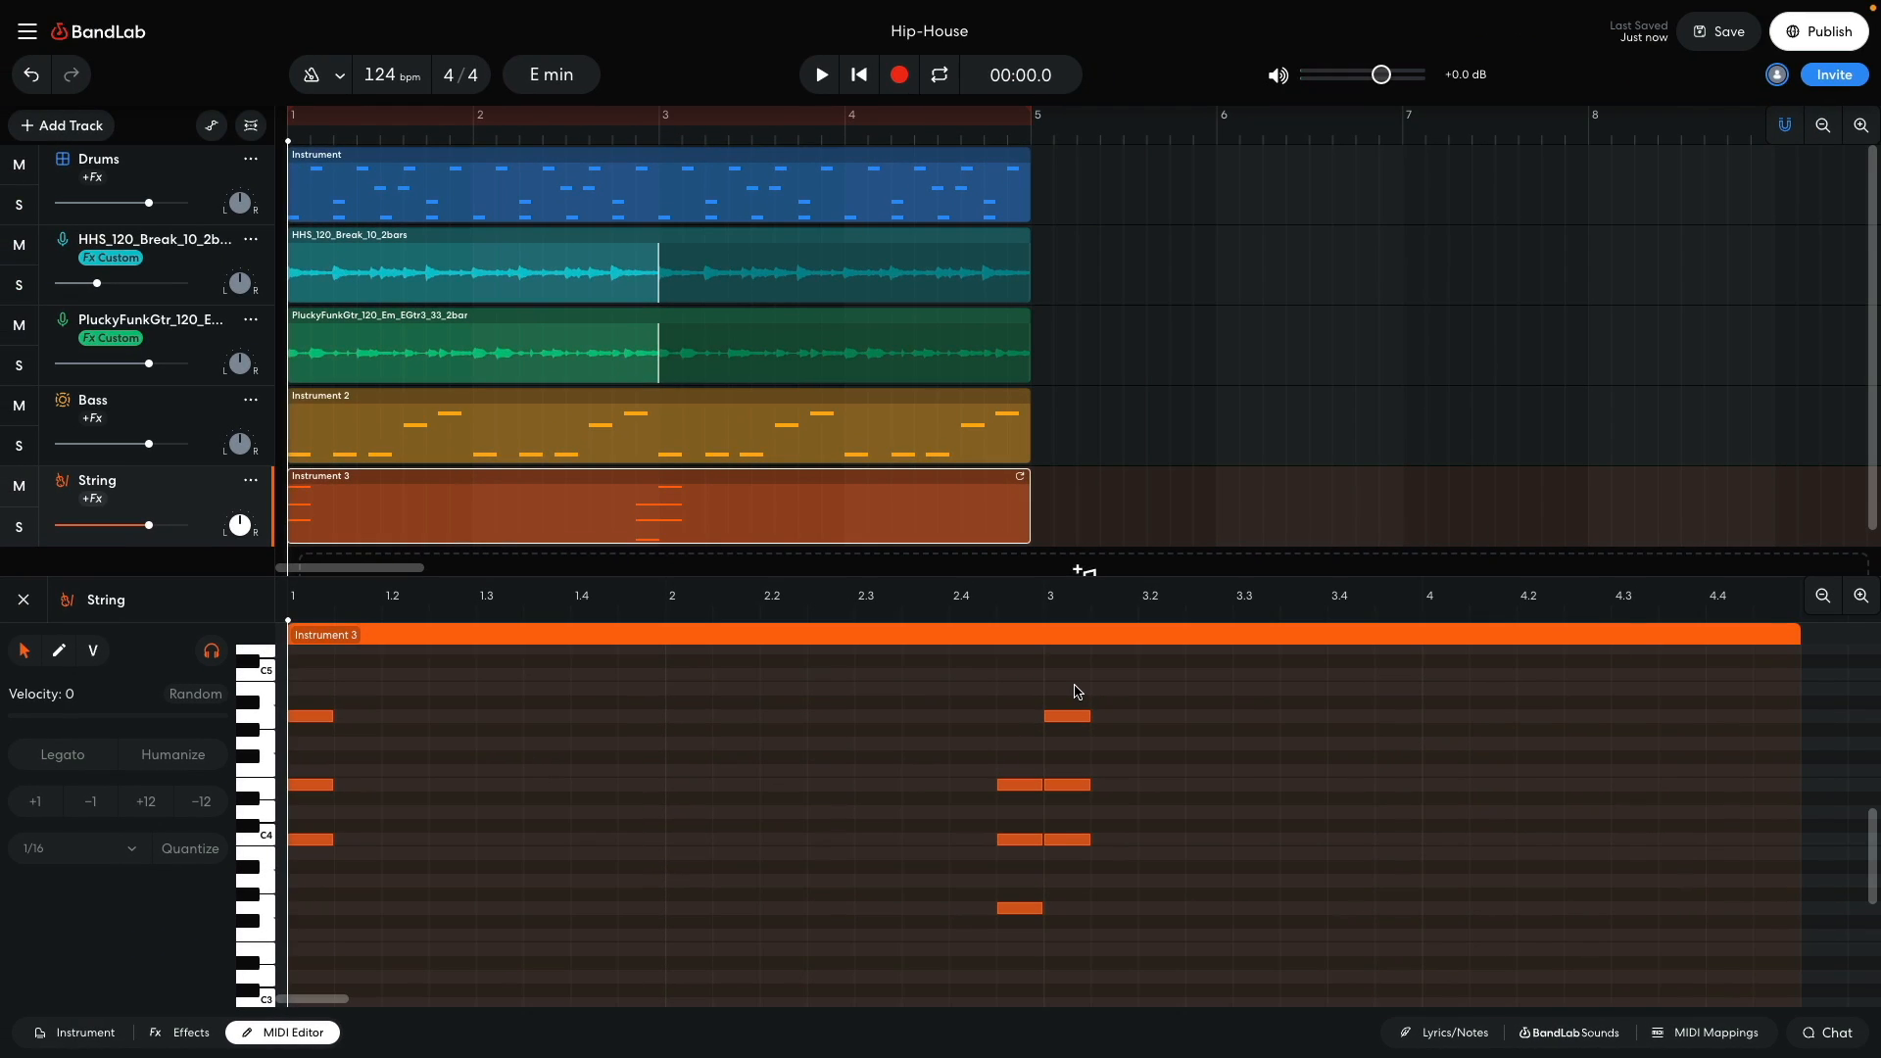
key("space")
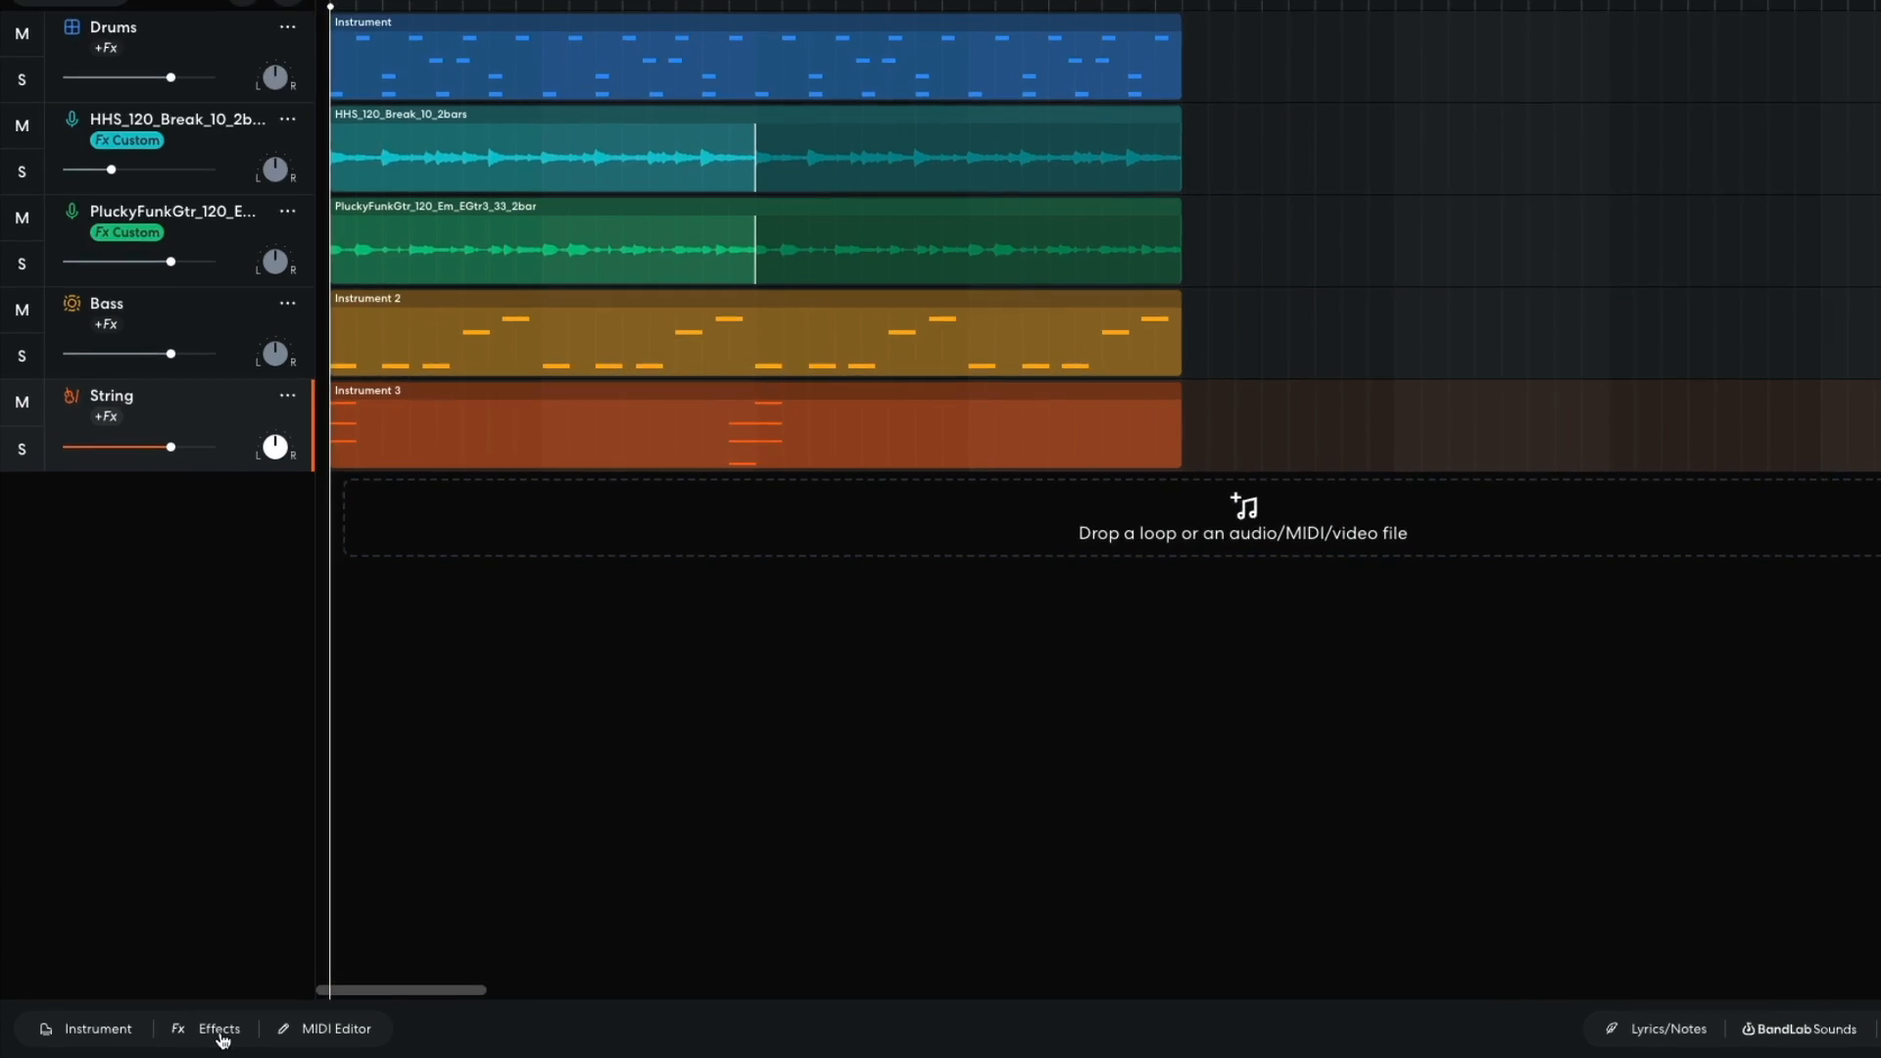
Step: Add a BL 1176 compressor to the String track, set its output to -14.1 dB, and play the result
left_click(208, 1032)
left_click(522, 771)
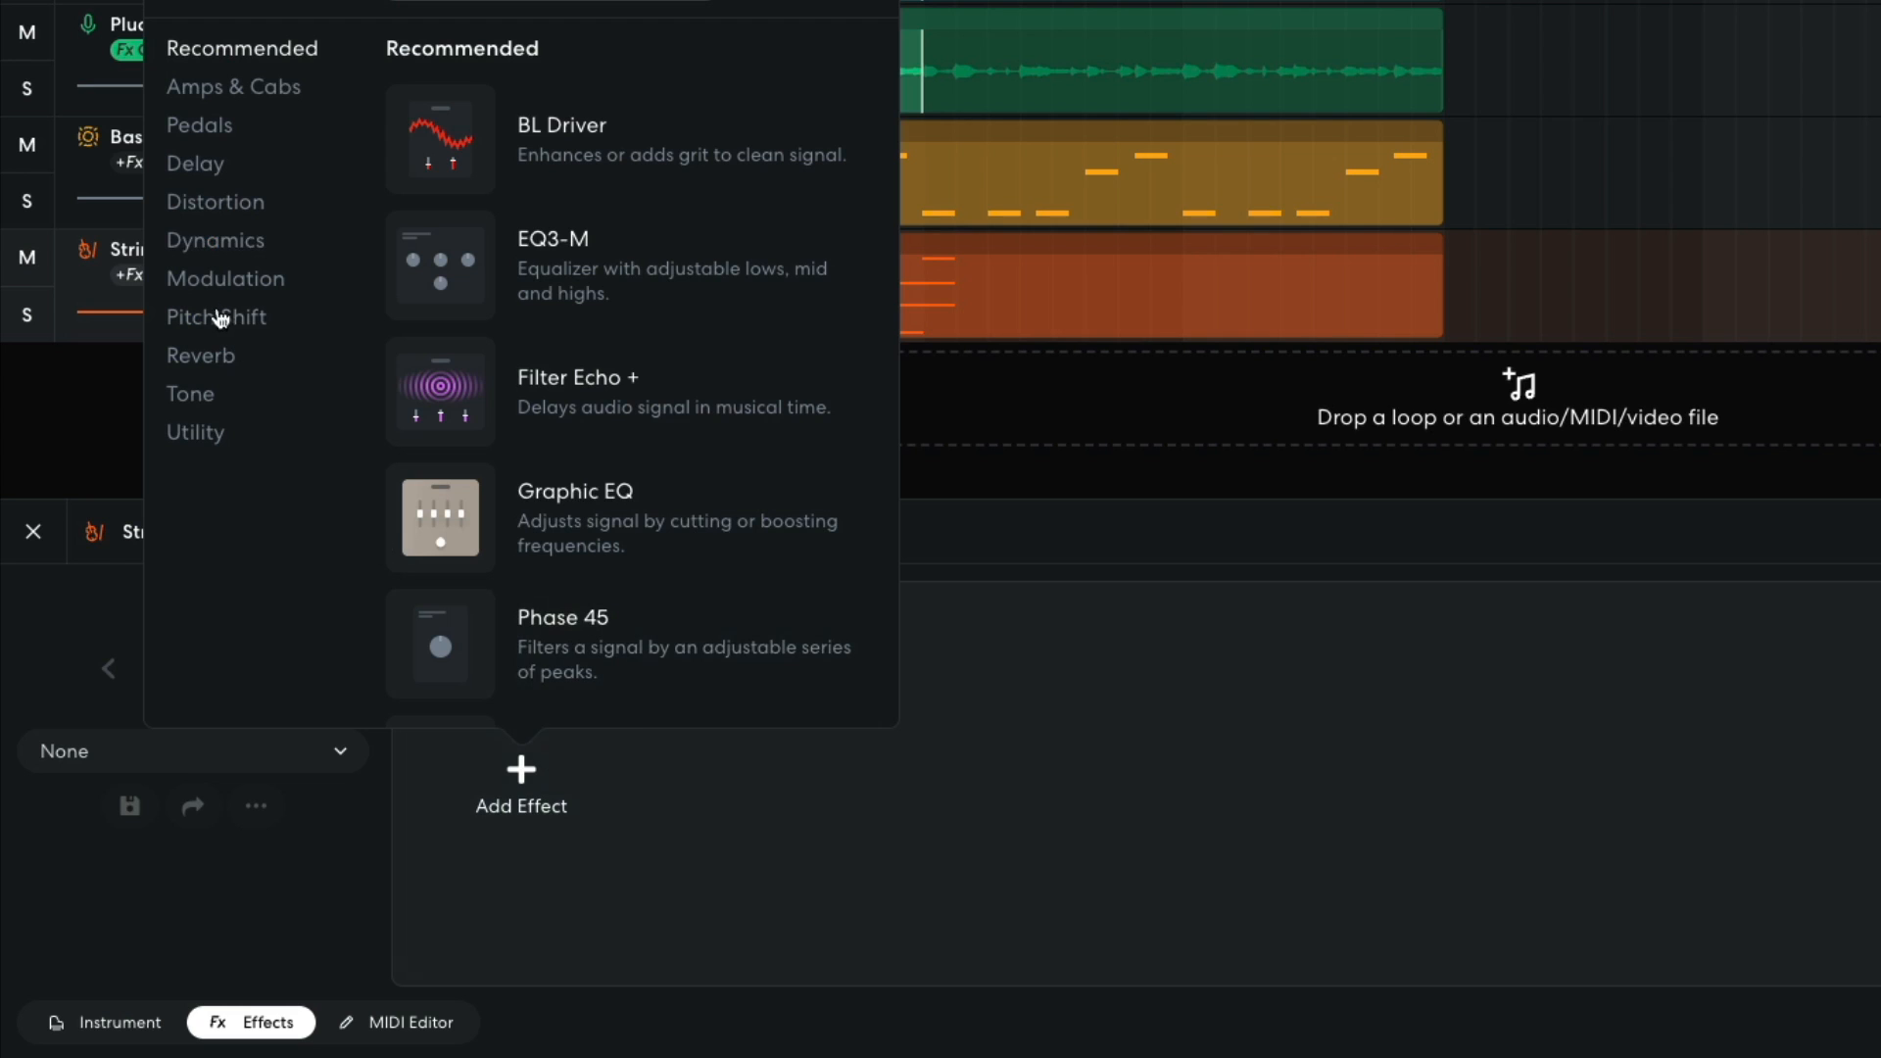
left_click(214, 242)
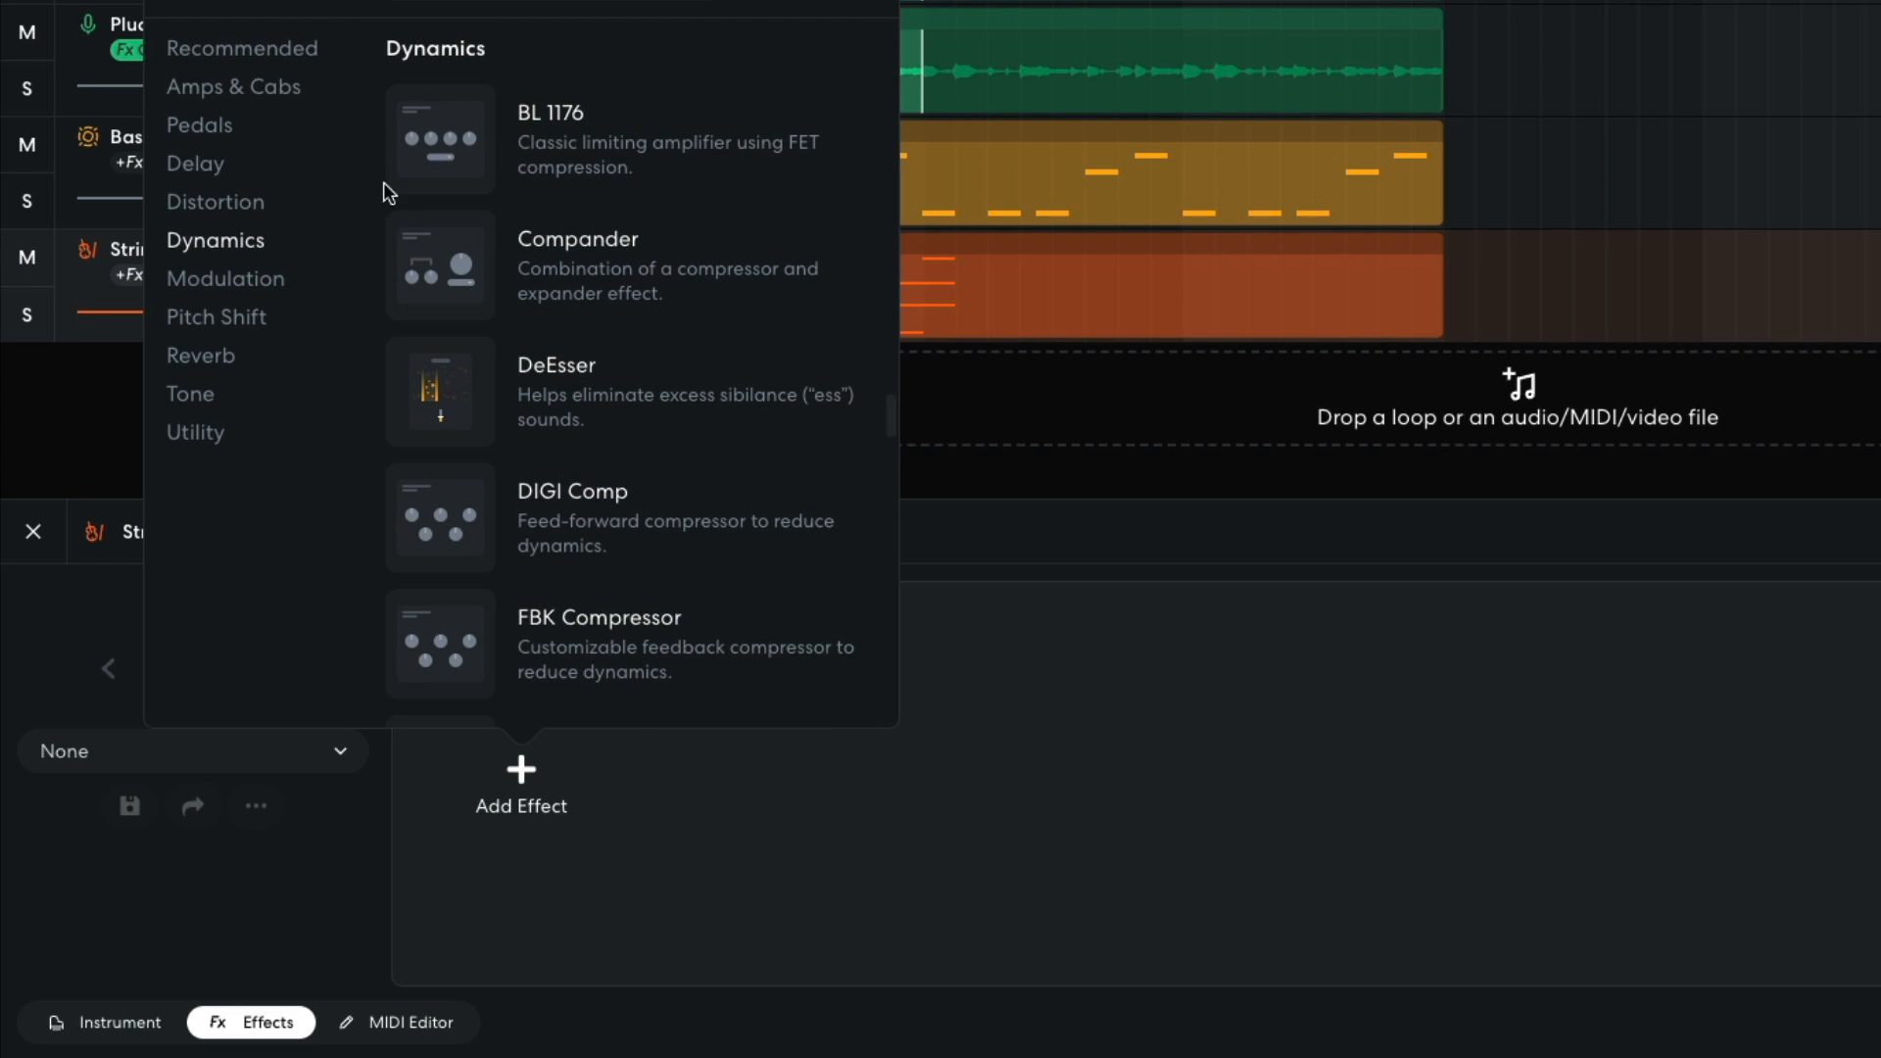
left_click(448, 133)
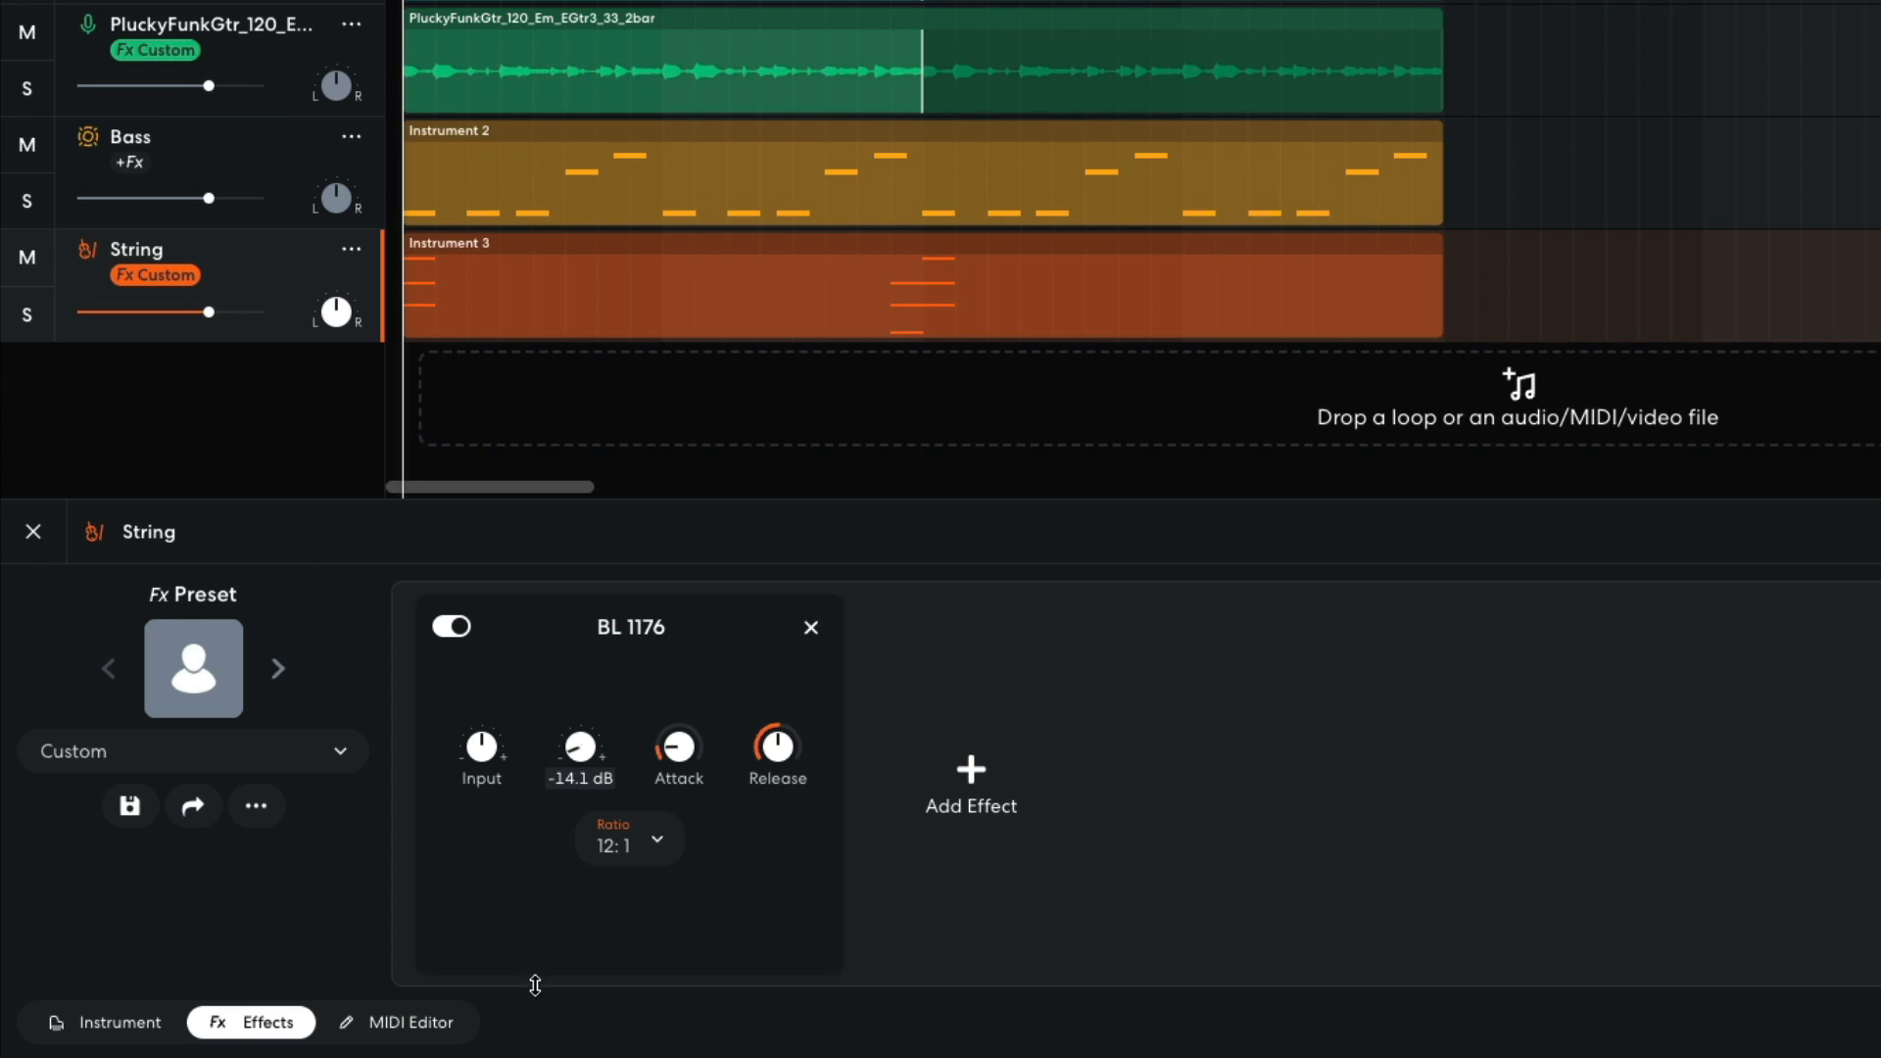
left_click_drag(534, 996, 535, 996)
key("space")
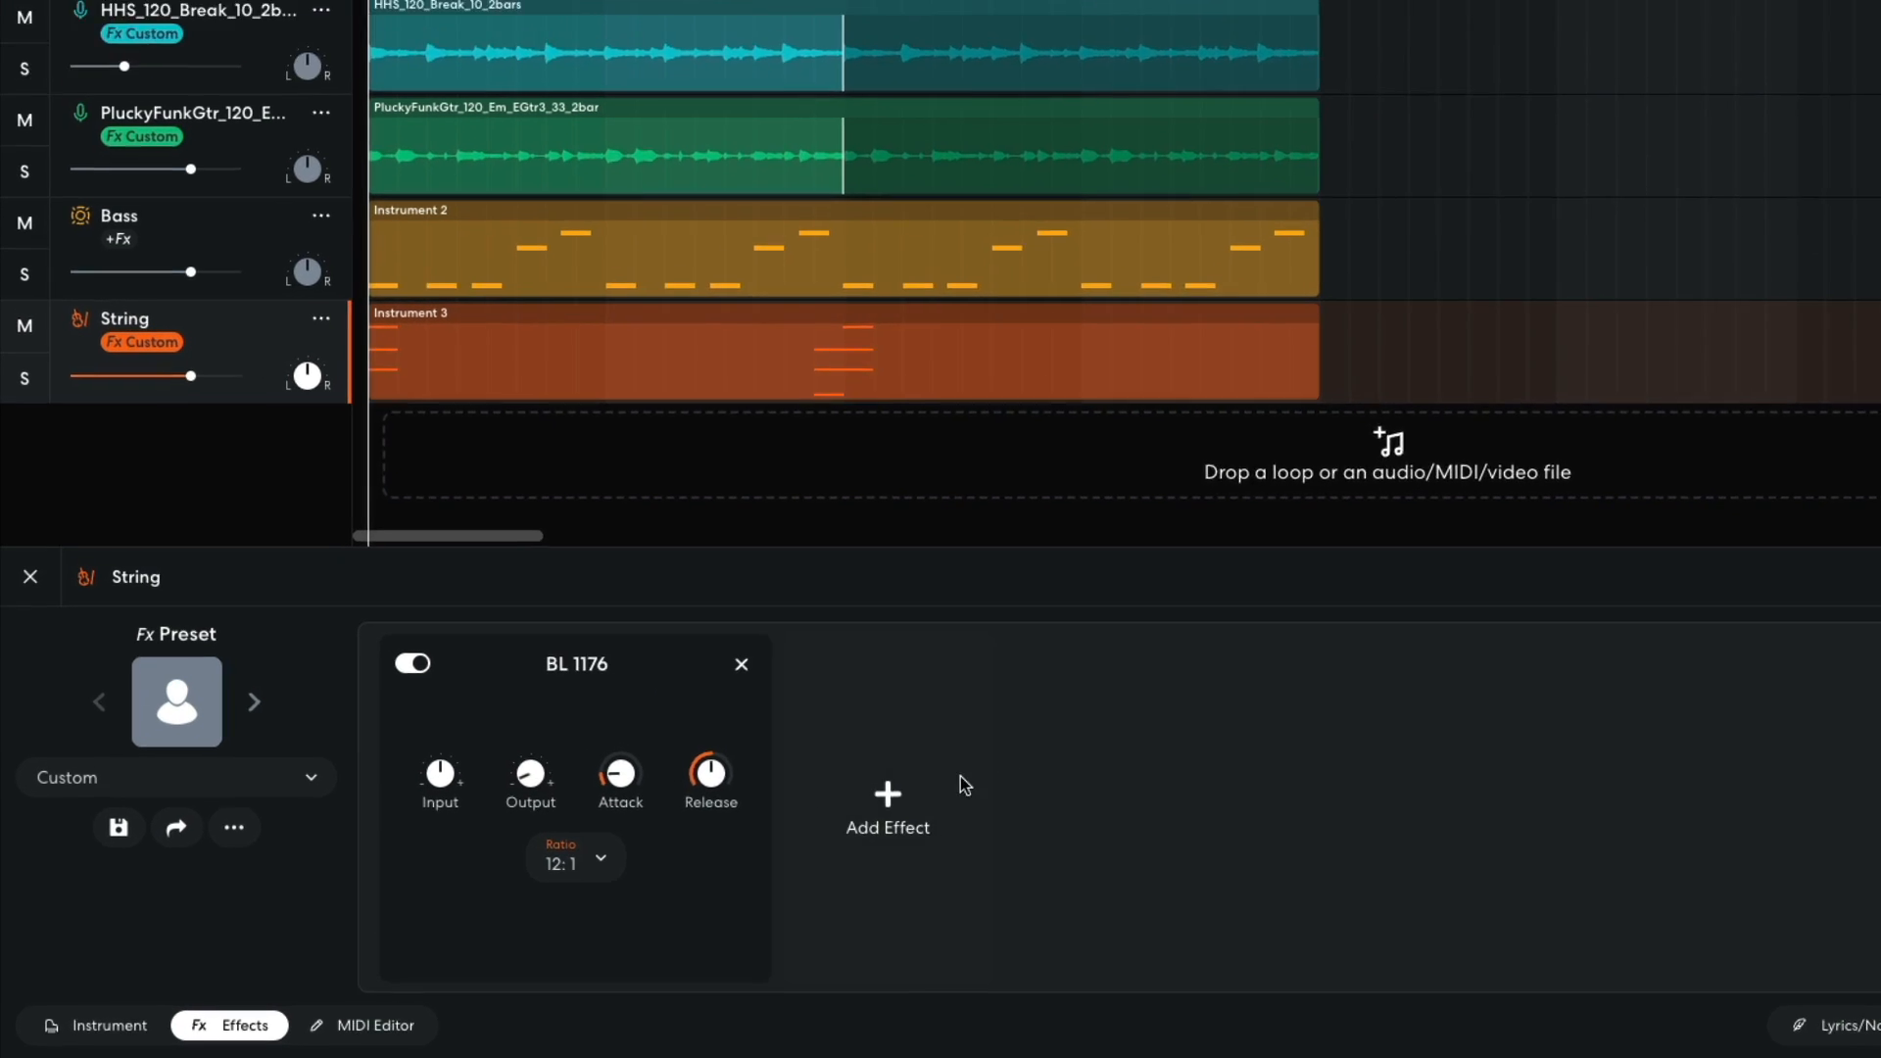
Step: Add a Bitcrusher distortion effect after the BL 1176 on the String track
left_click(707, 854)
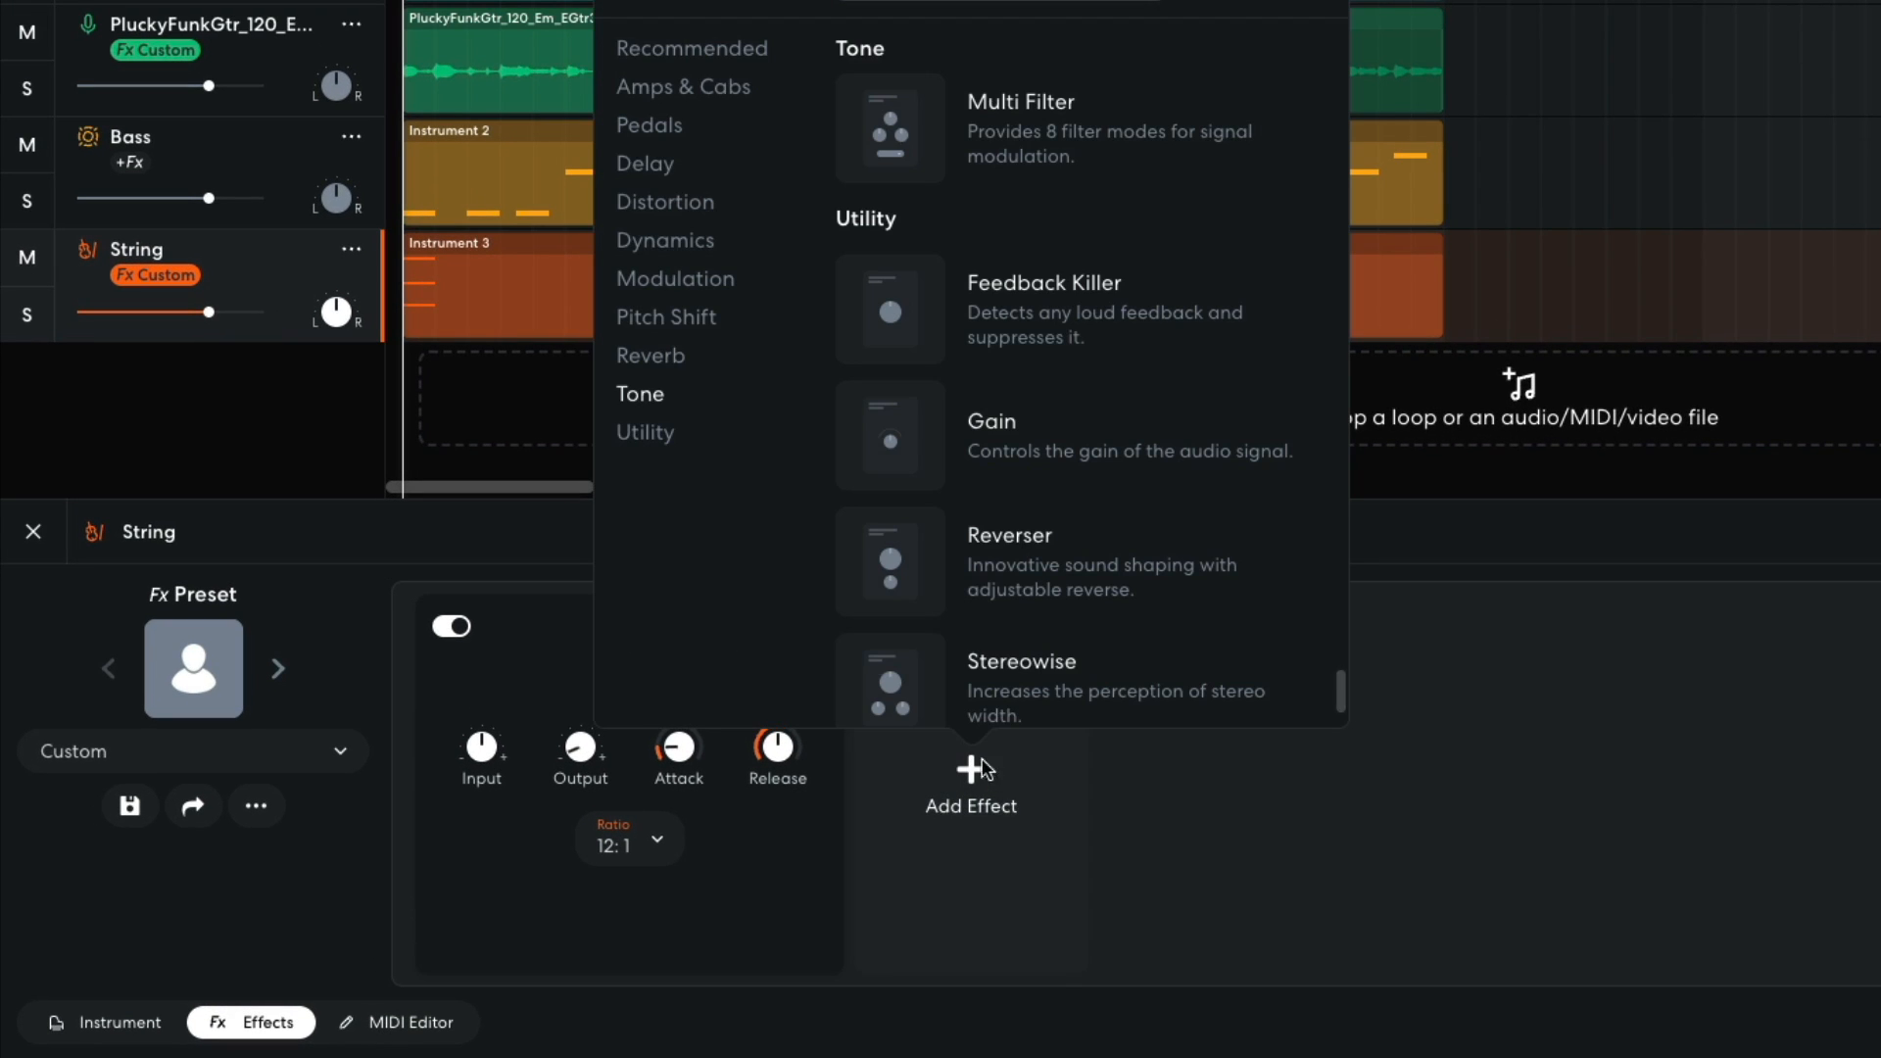
left_click(669, 205)
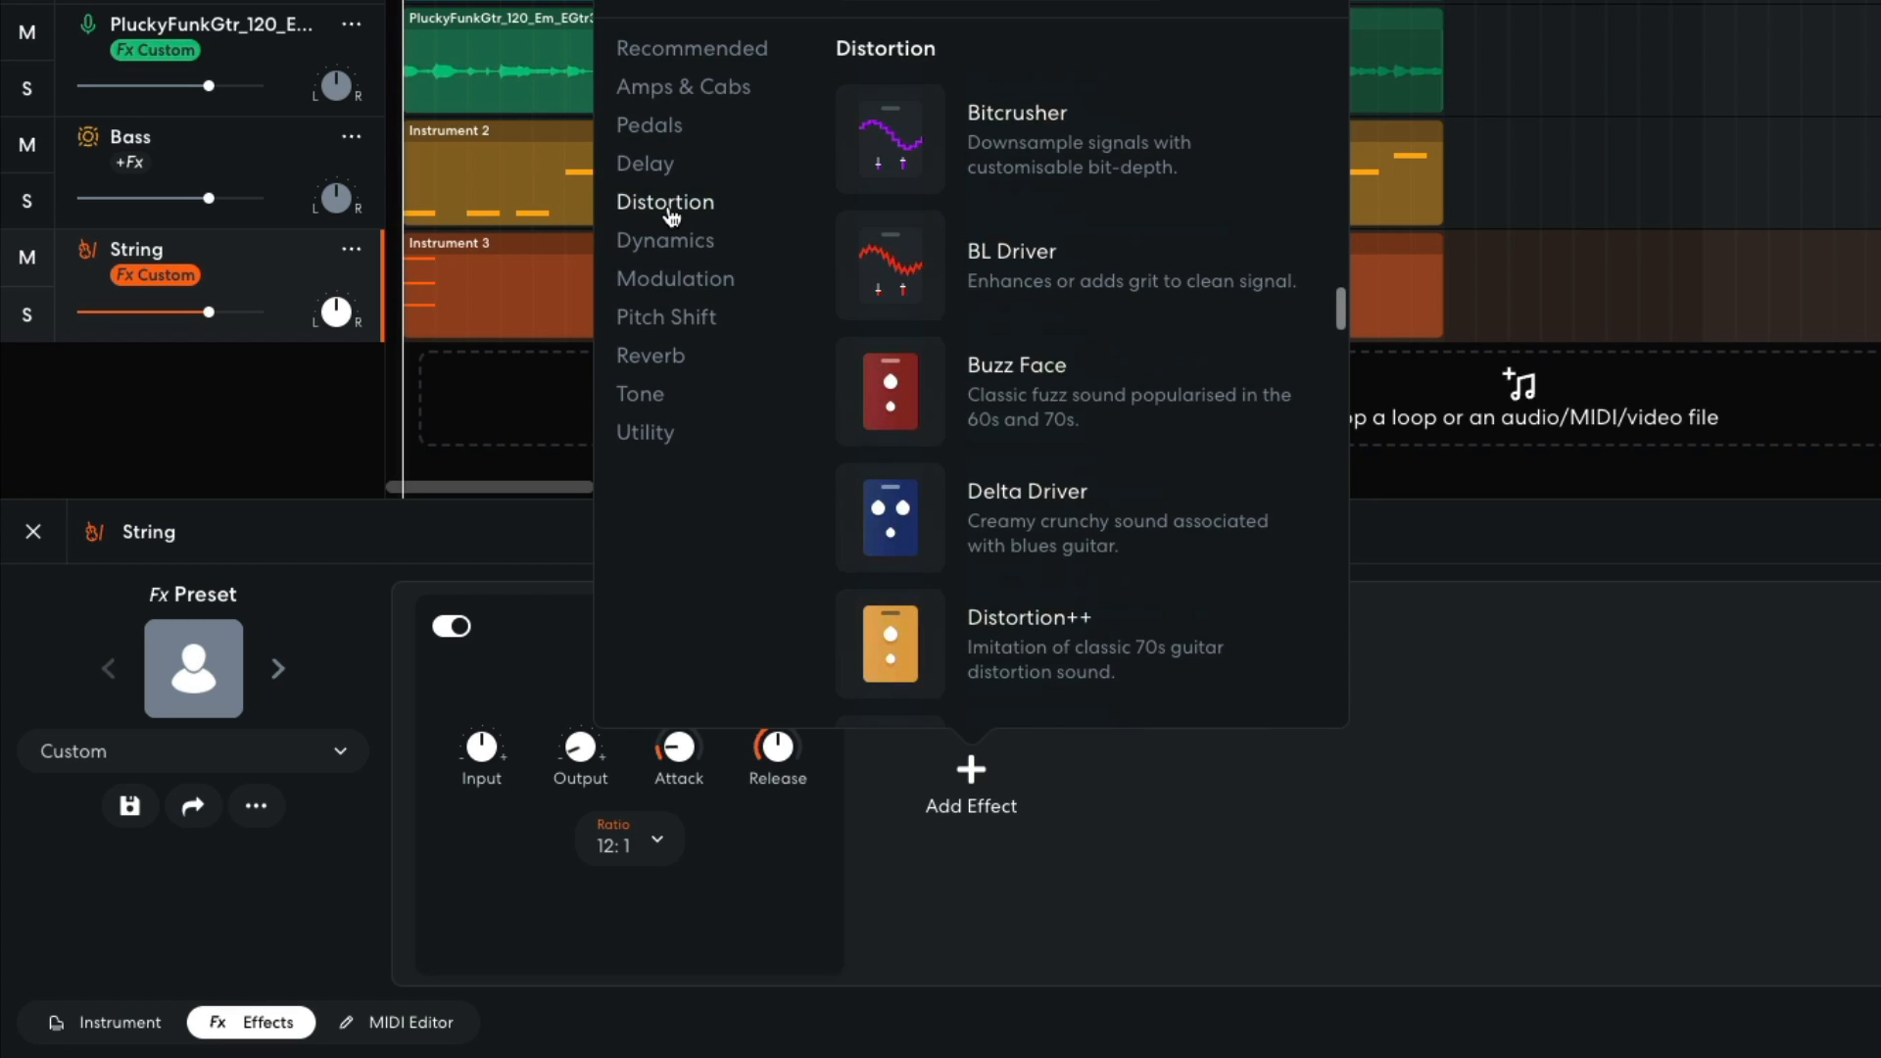
left_click(924, 168)
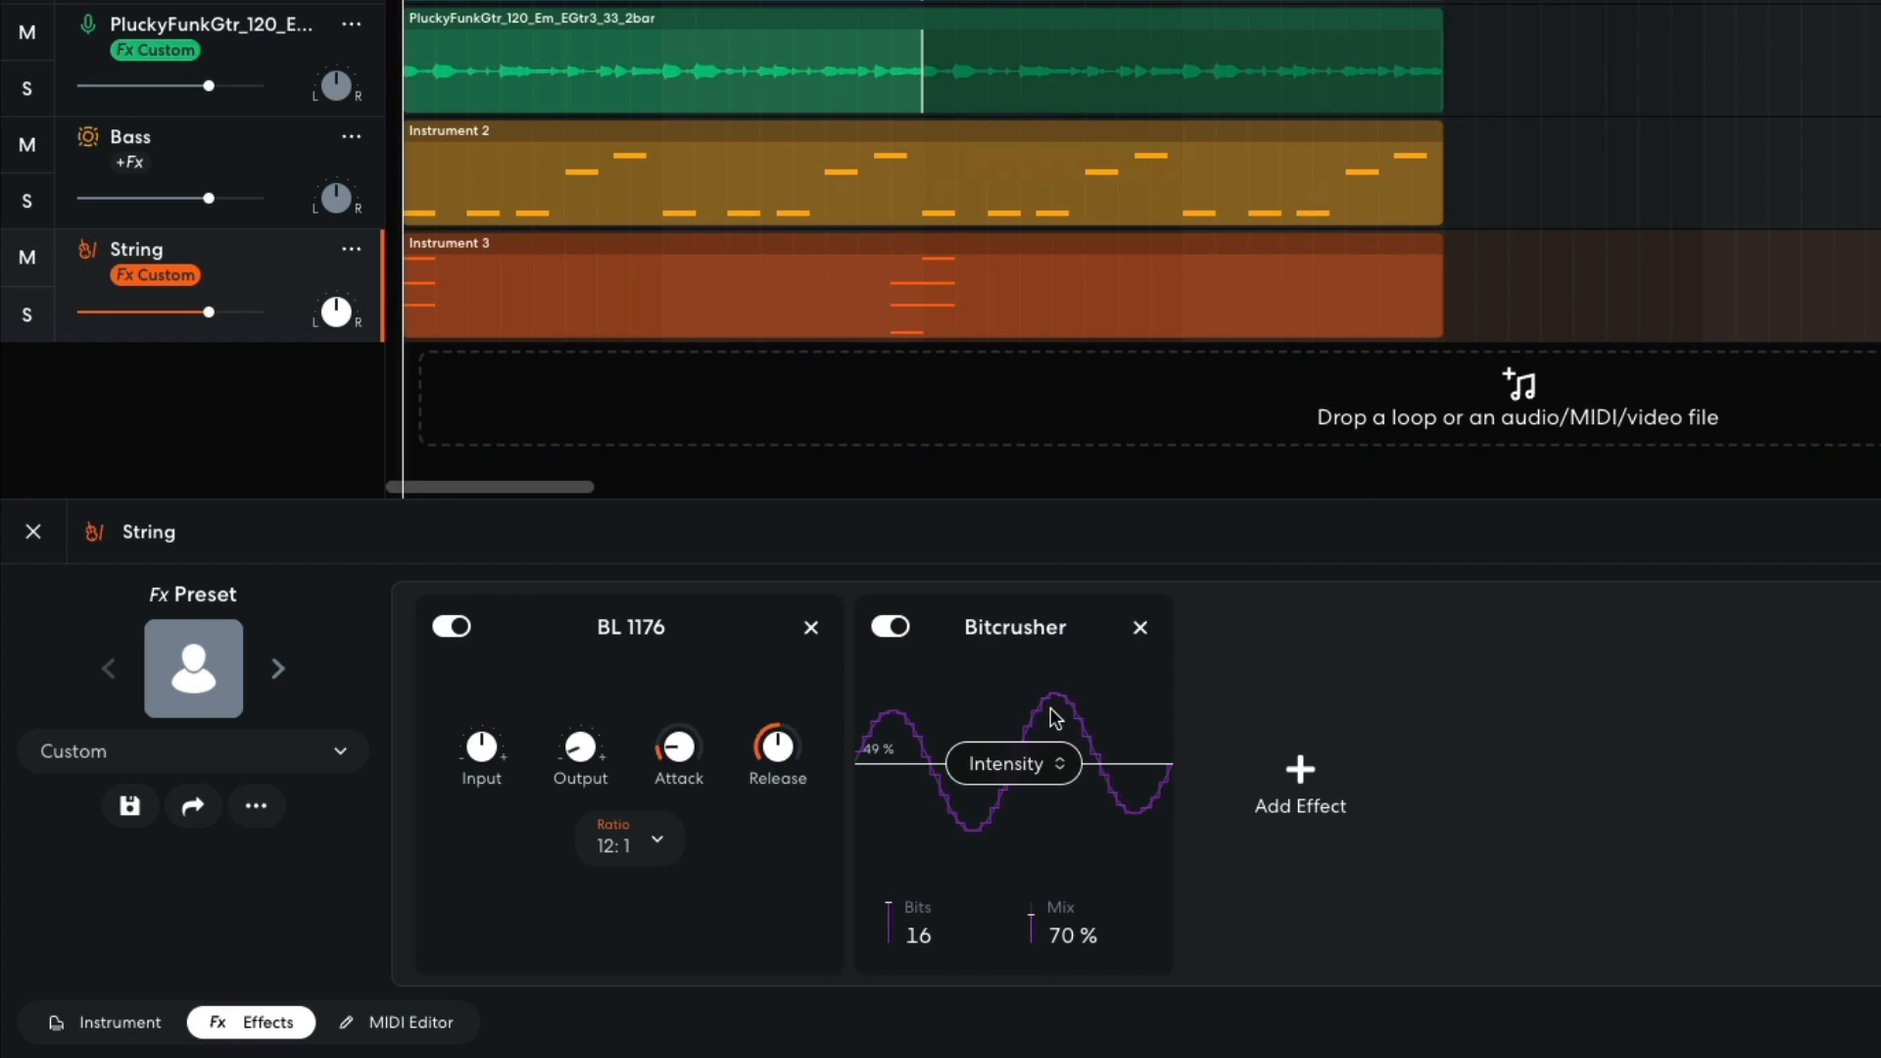
Step: Set the Bitcrusher on the String track to 30% intensity, 8 bits and 100% mix, and play the result
mouse_move(1018, 763)
left_mouse_down()
mouse_move(1012, 789)
mouse_move(1014, 753)
left_mouse_up()
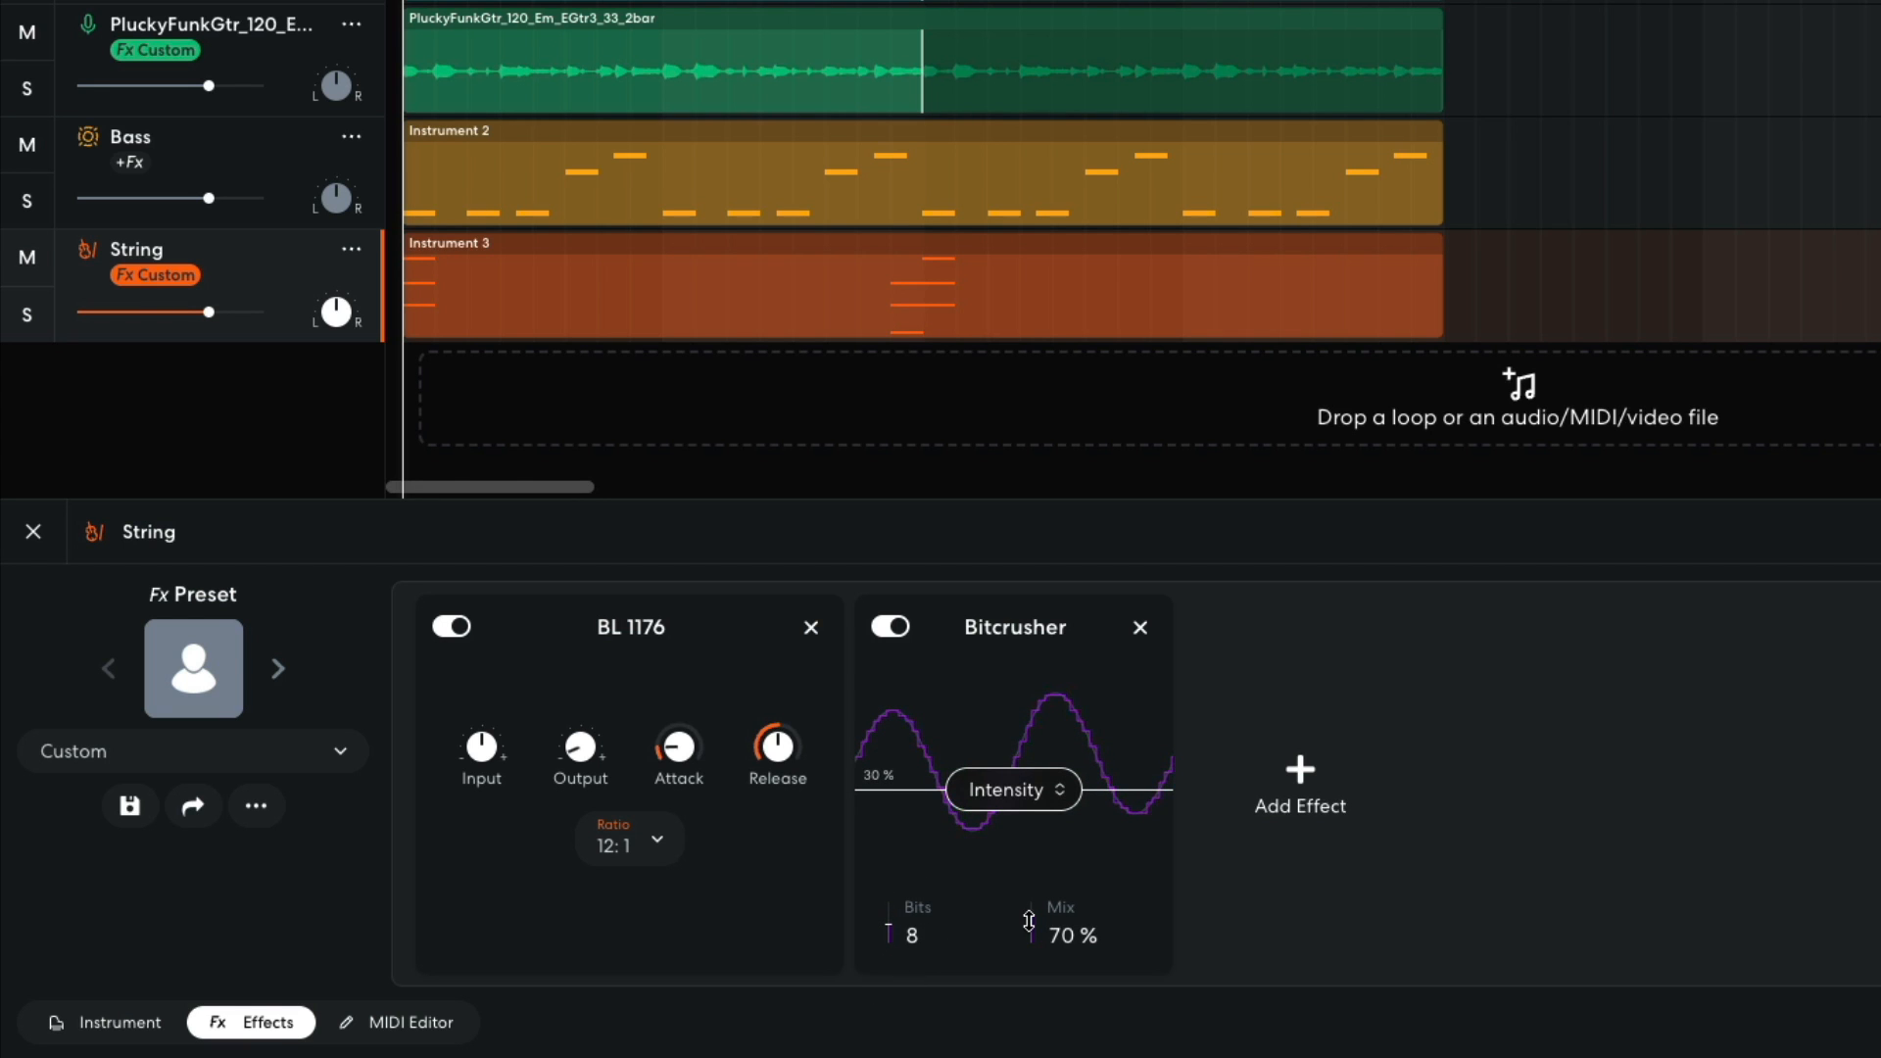
left_click_drag(1021, 889, 1021, 862)
key("space")
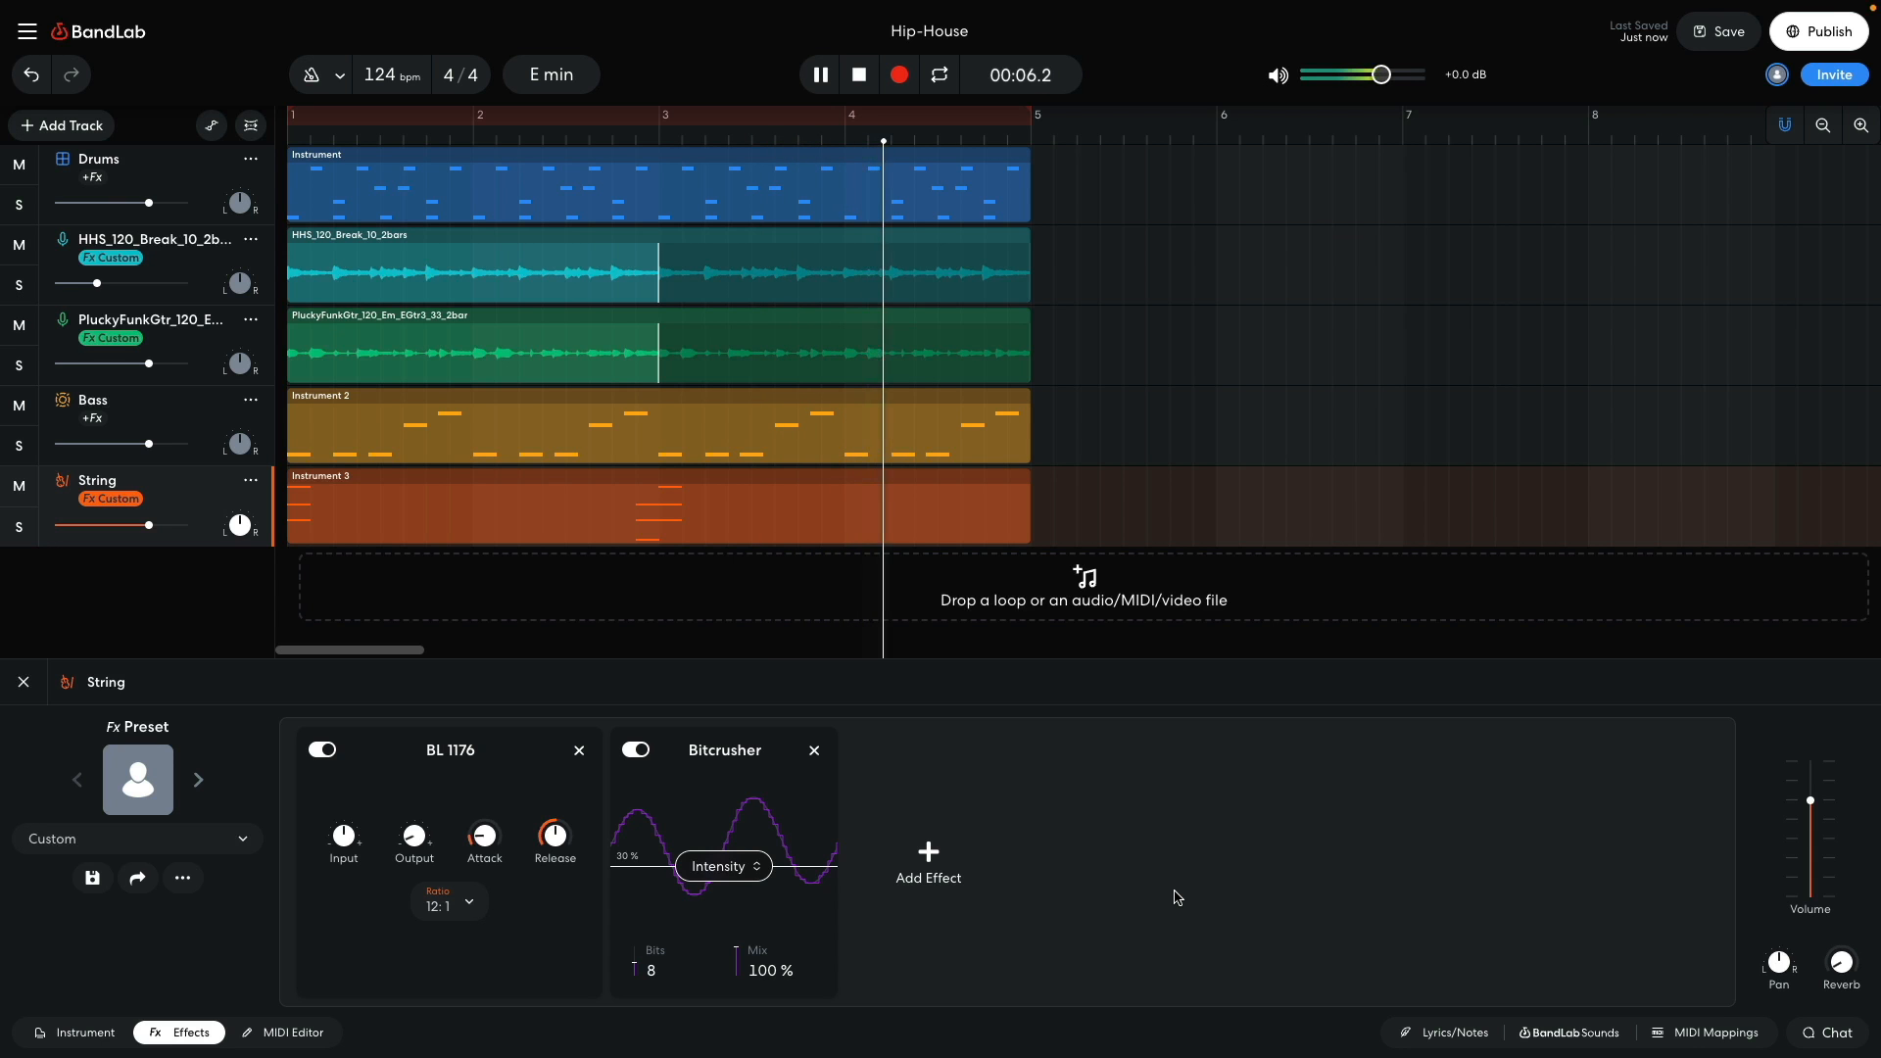
Step: Add a Multi Filter after the Bitcrusher, set it to Highpass with a lower frequency, and play the beat
left_click(932, 853)
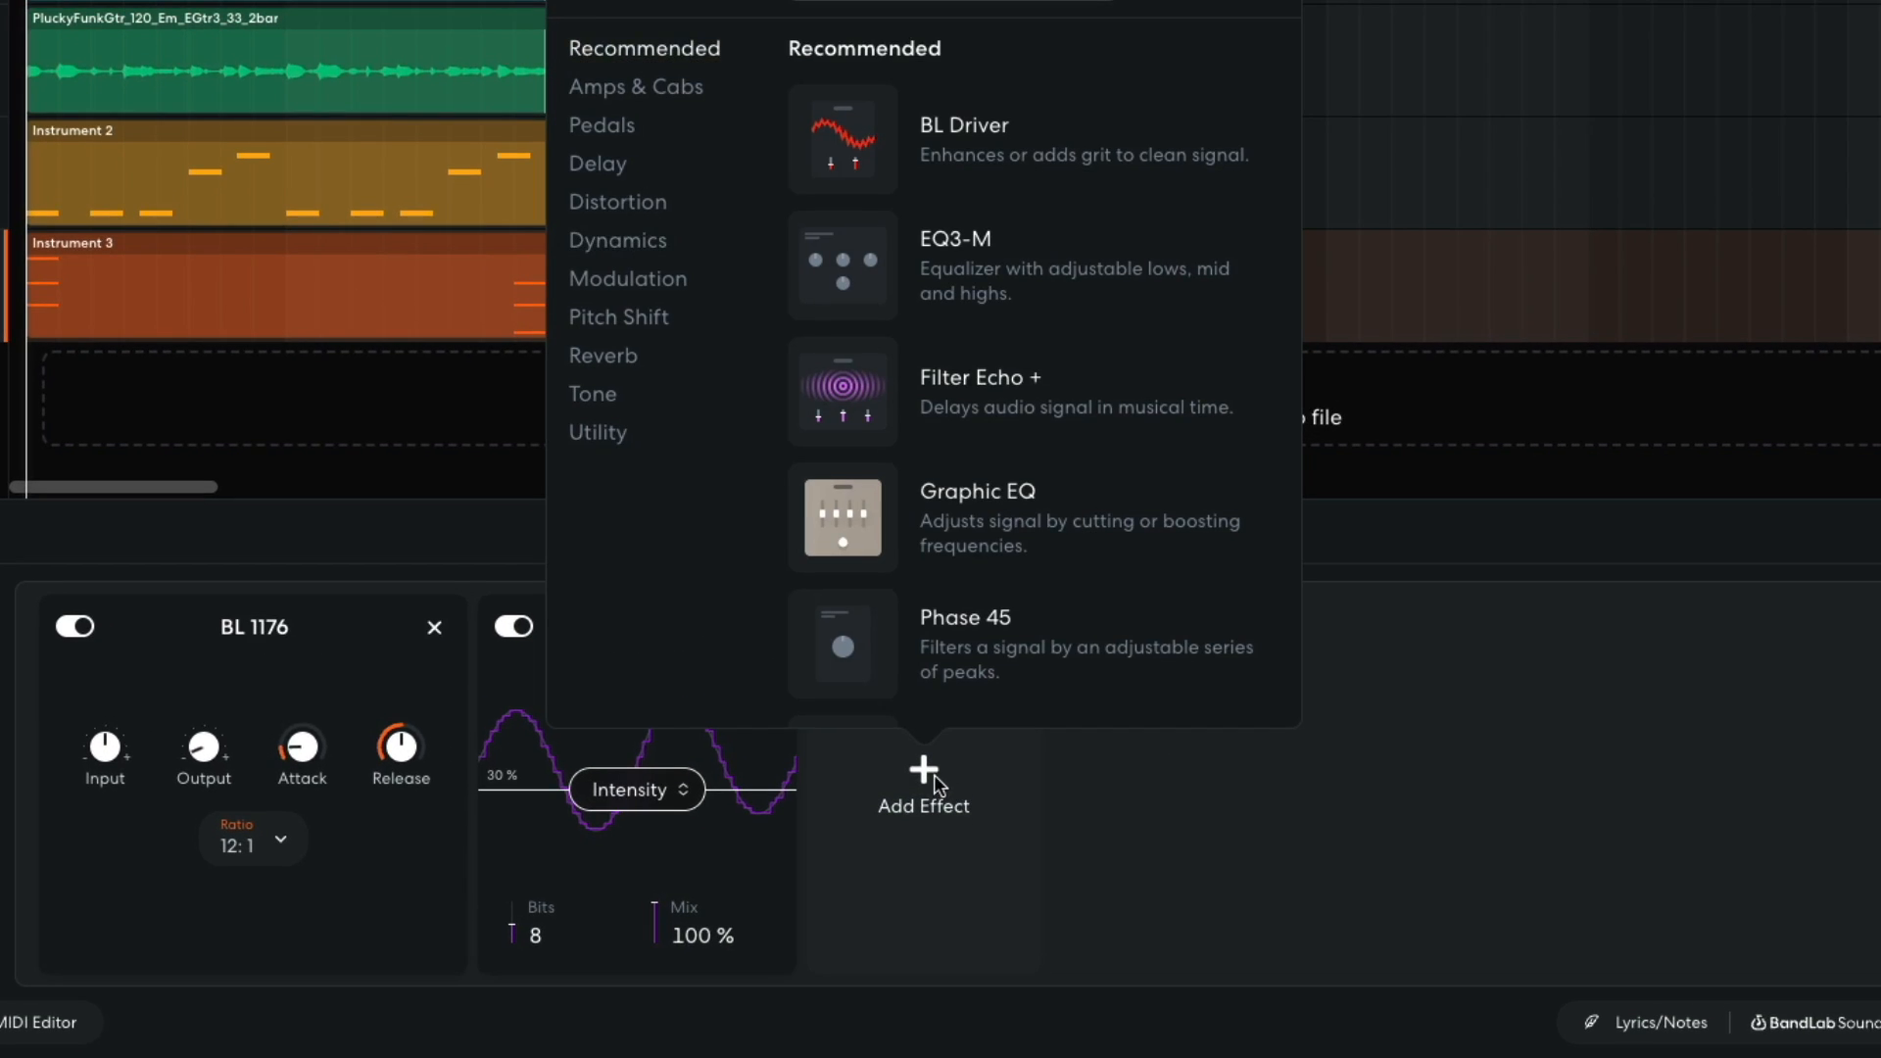
left_click(611, 399)
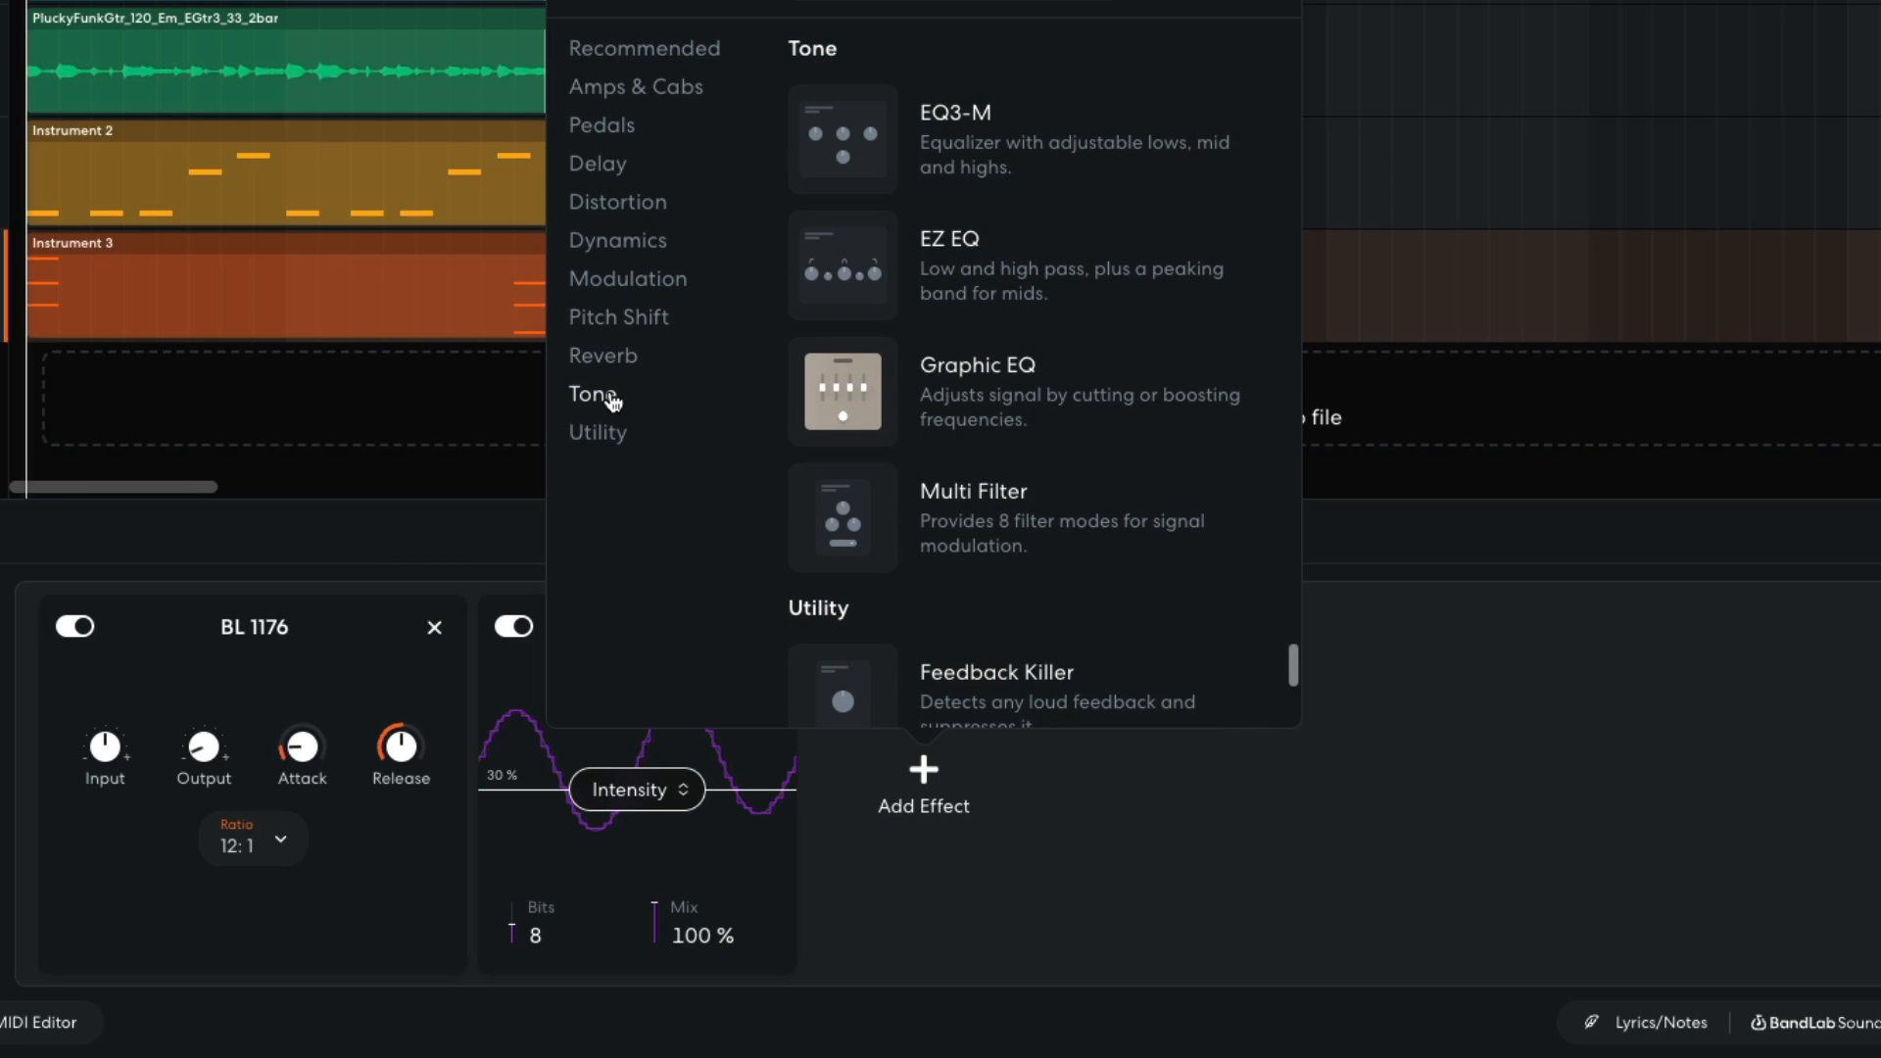
left_click(842, 519)
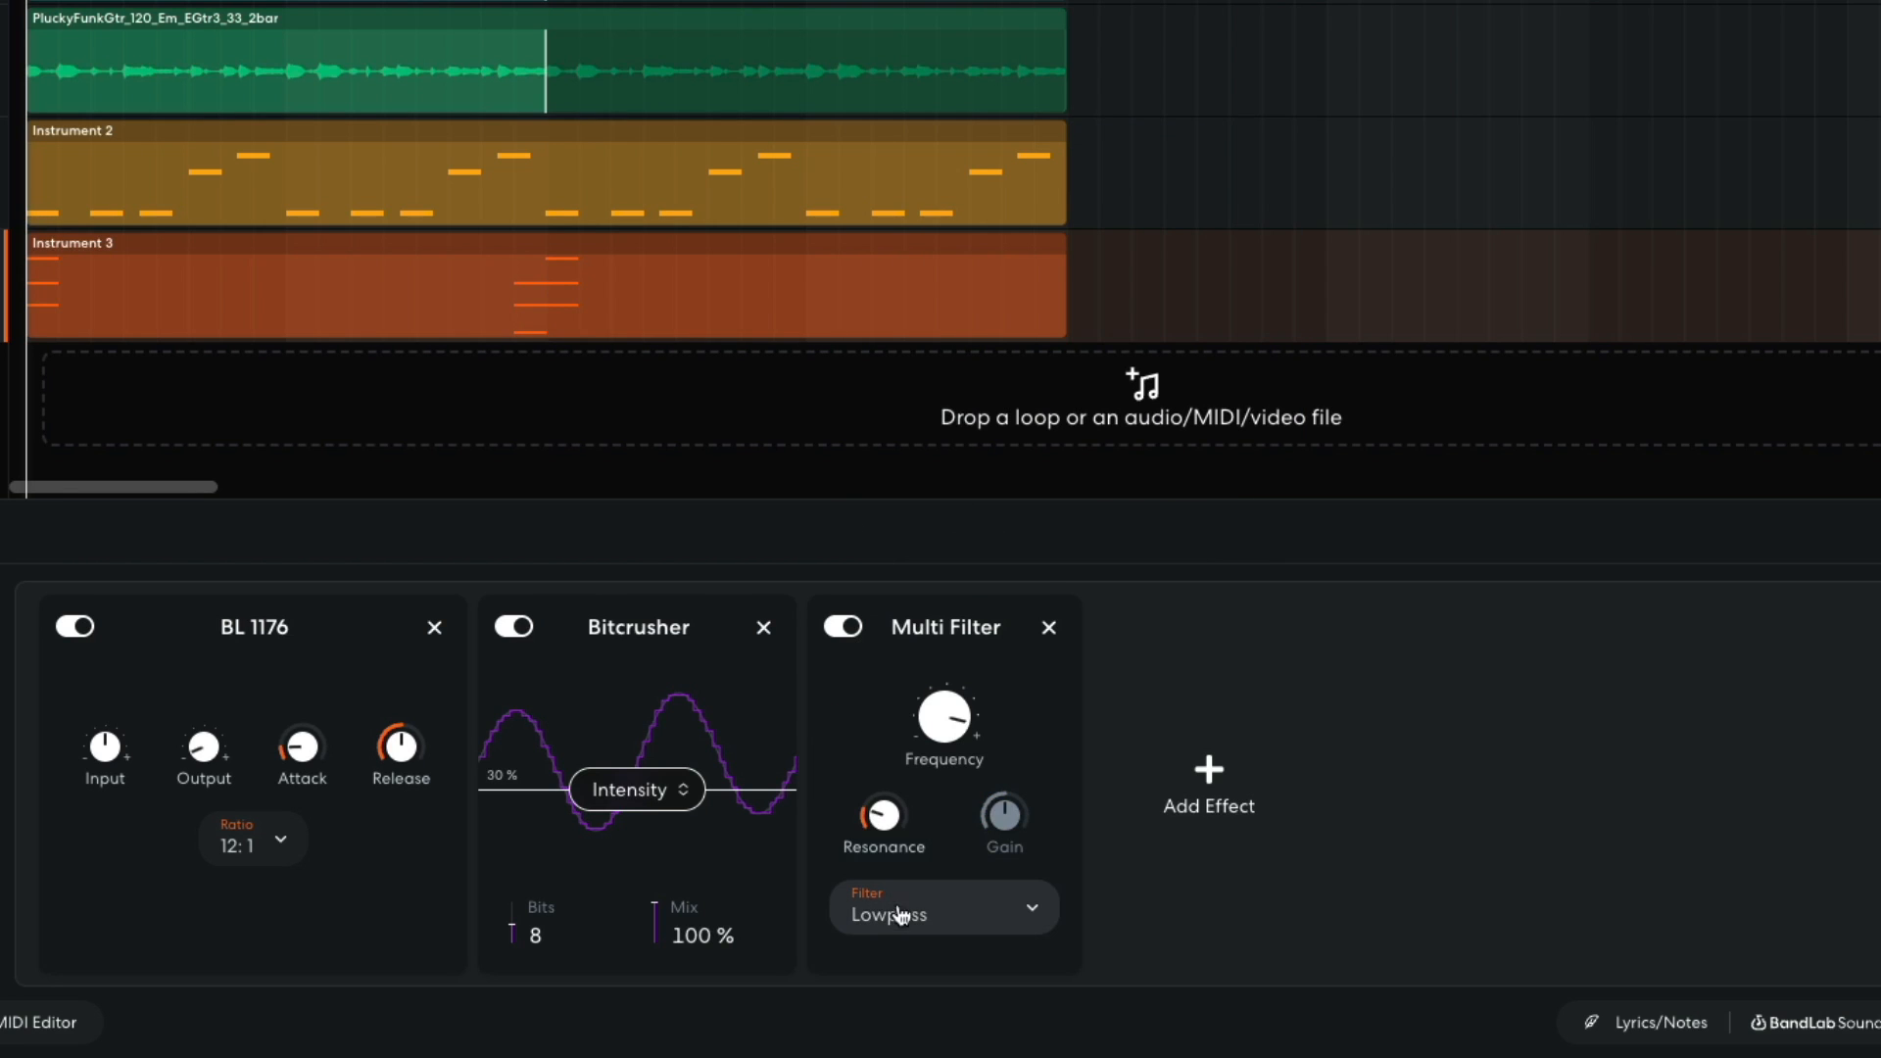
left_click(896, 911)
left_click(970, 488)
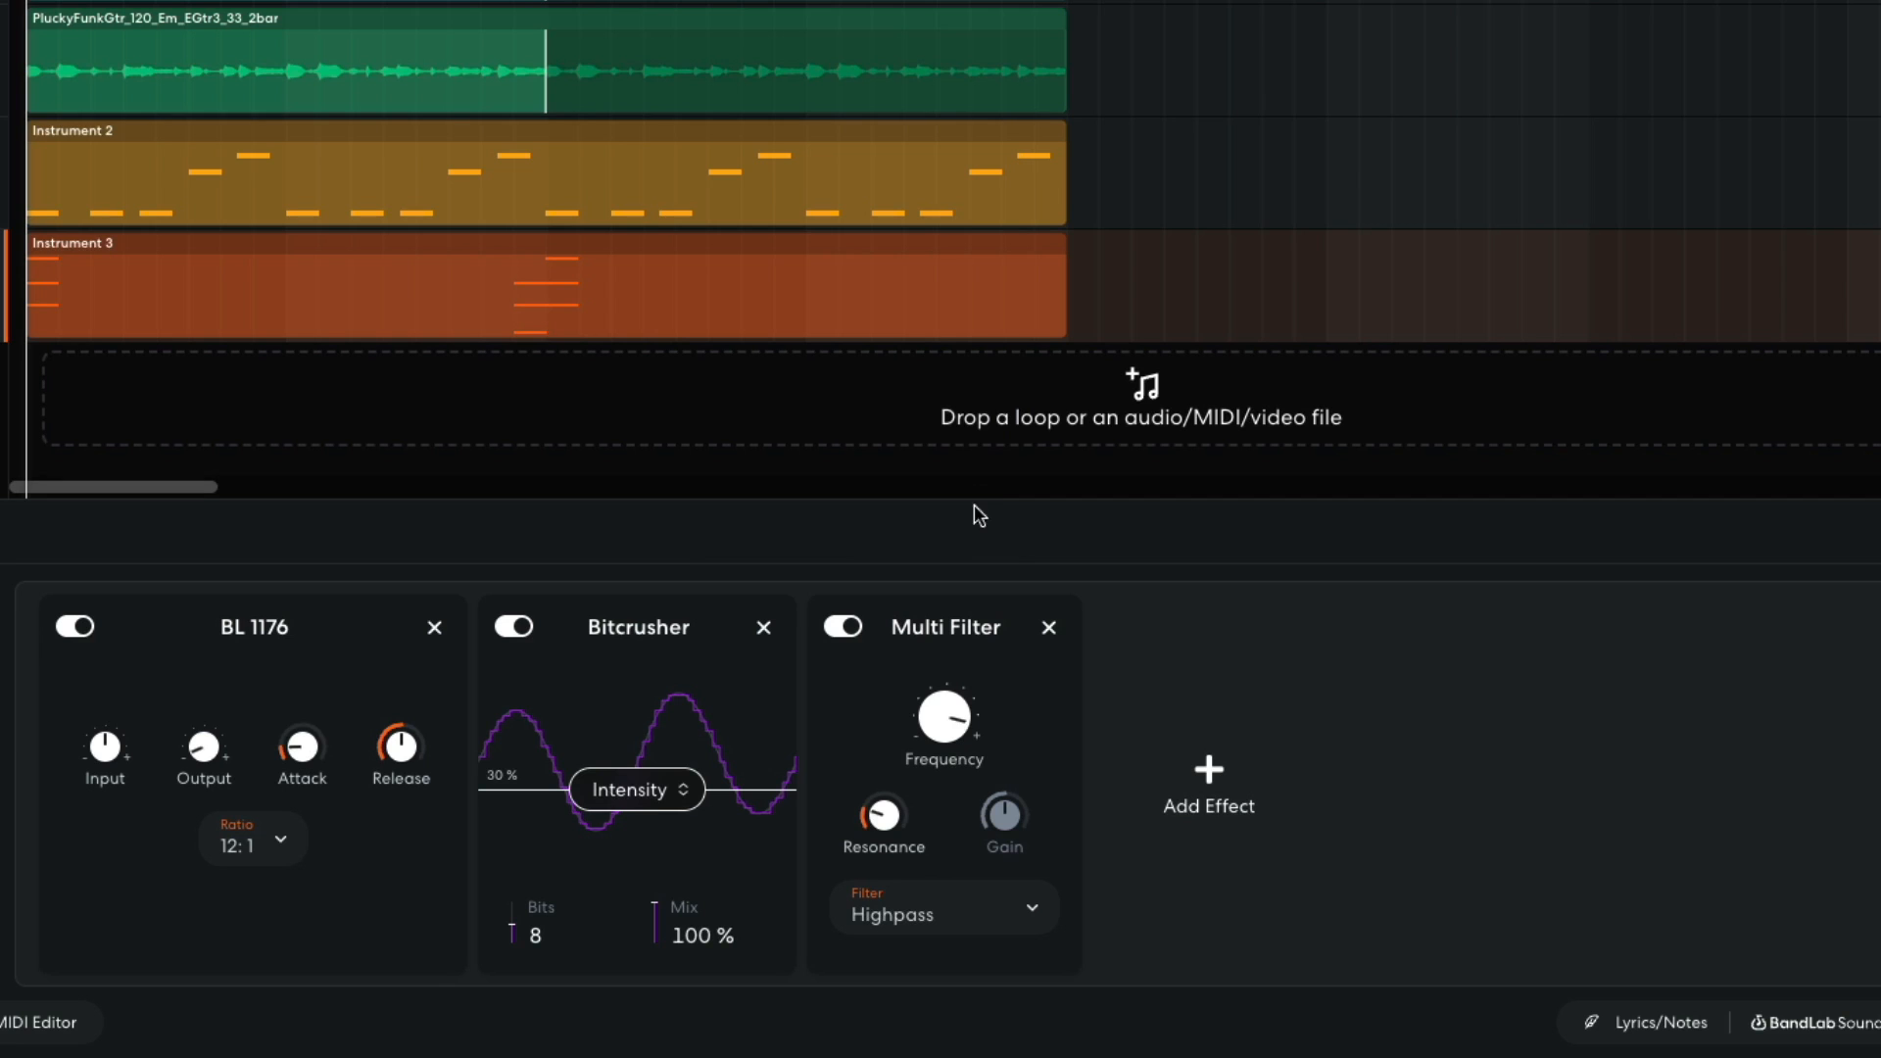
mouse_move(945, 733)
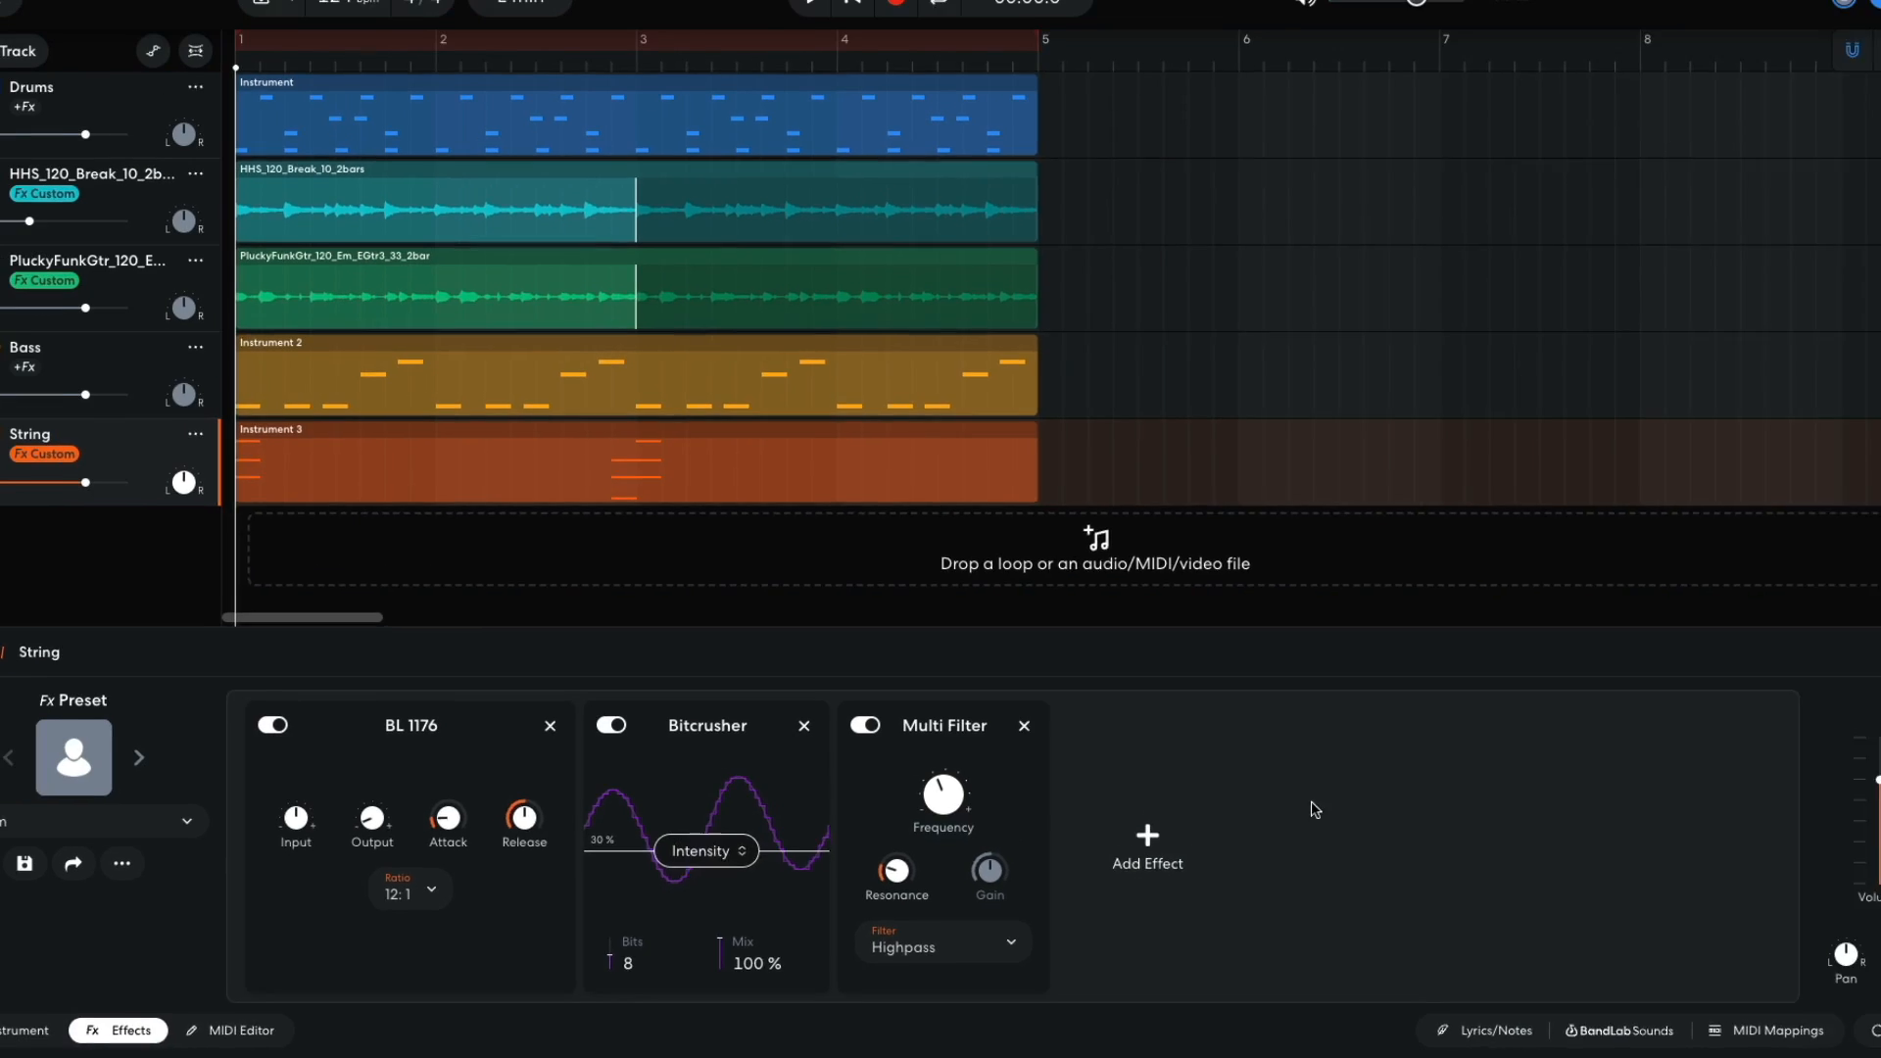
key("space")
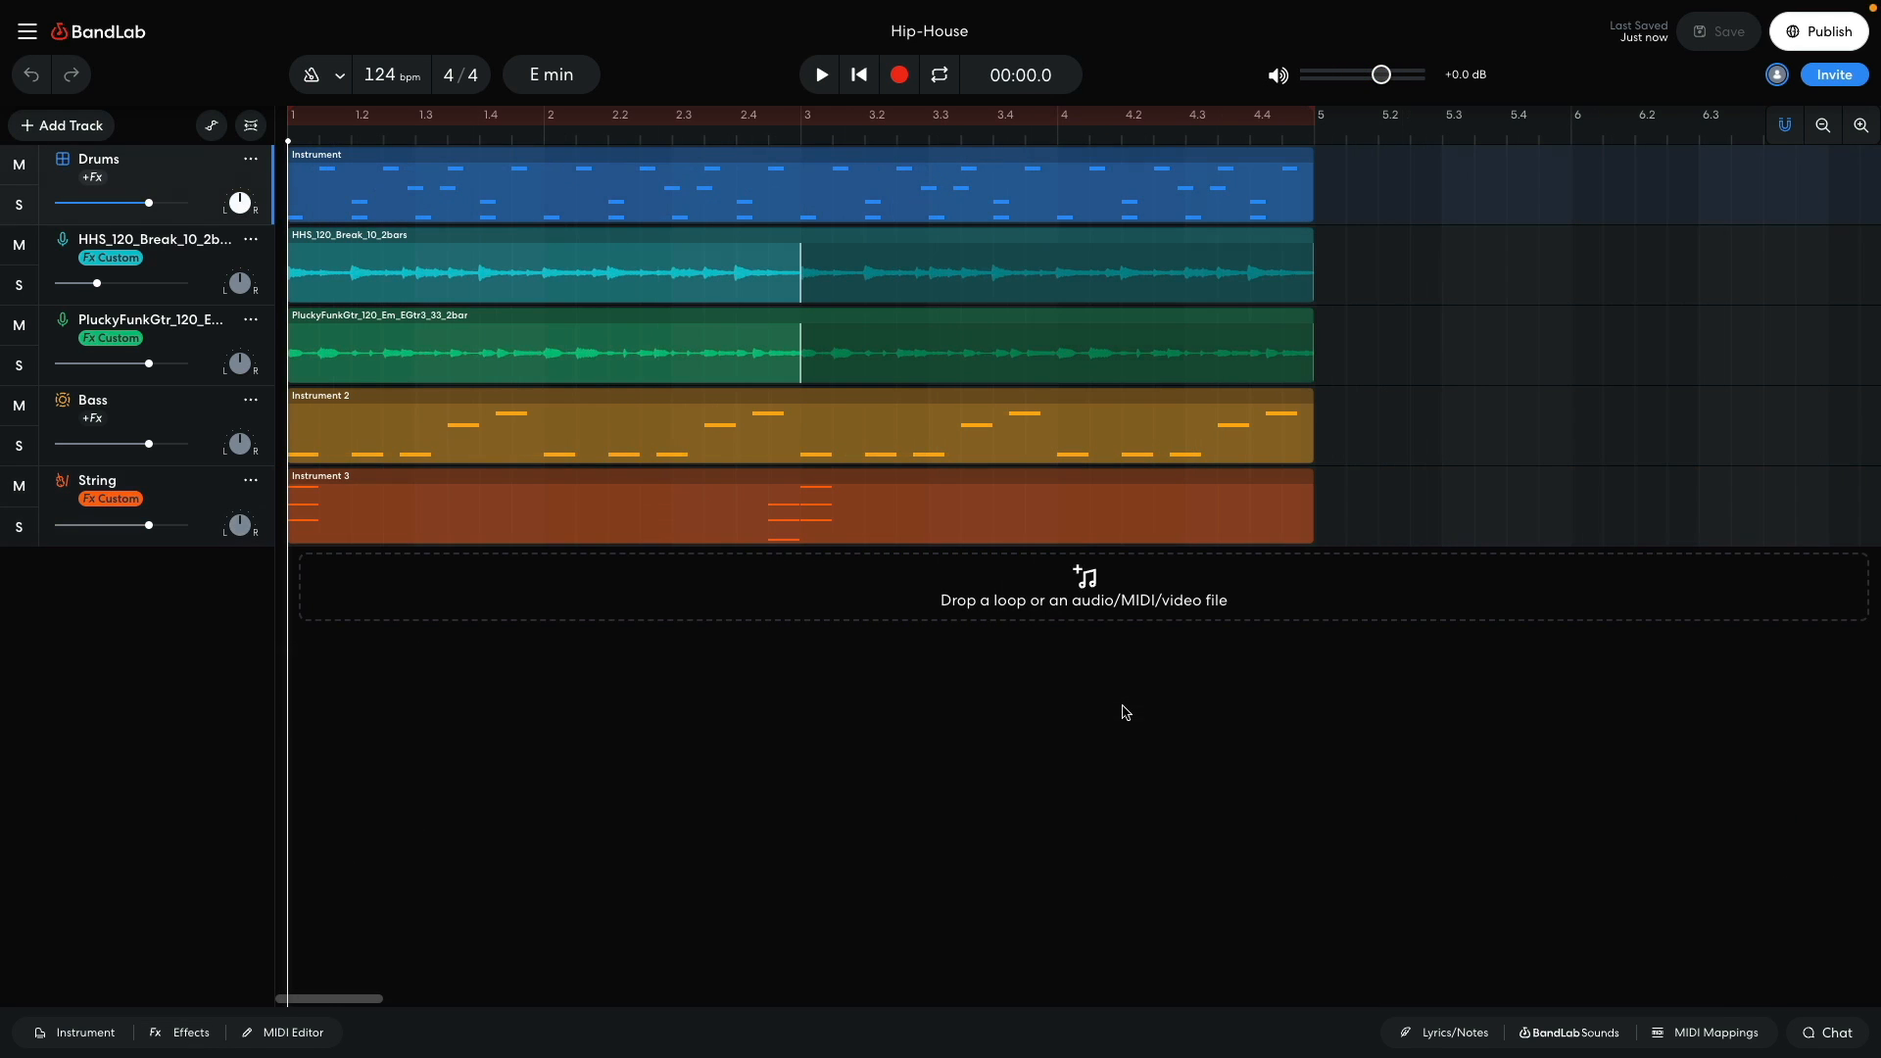
Step: Filter the BandLab Sounds loops by the Voice instrument and the Hip Hop / Trap genre
left_click(1568, 1032)
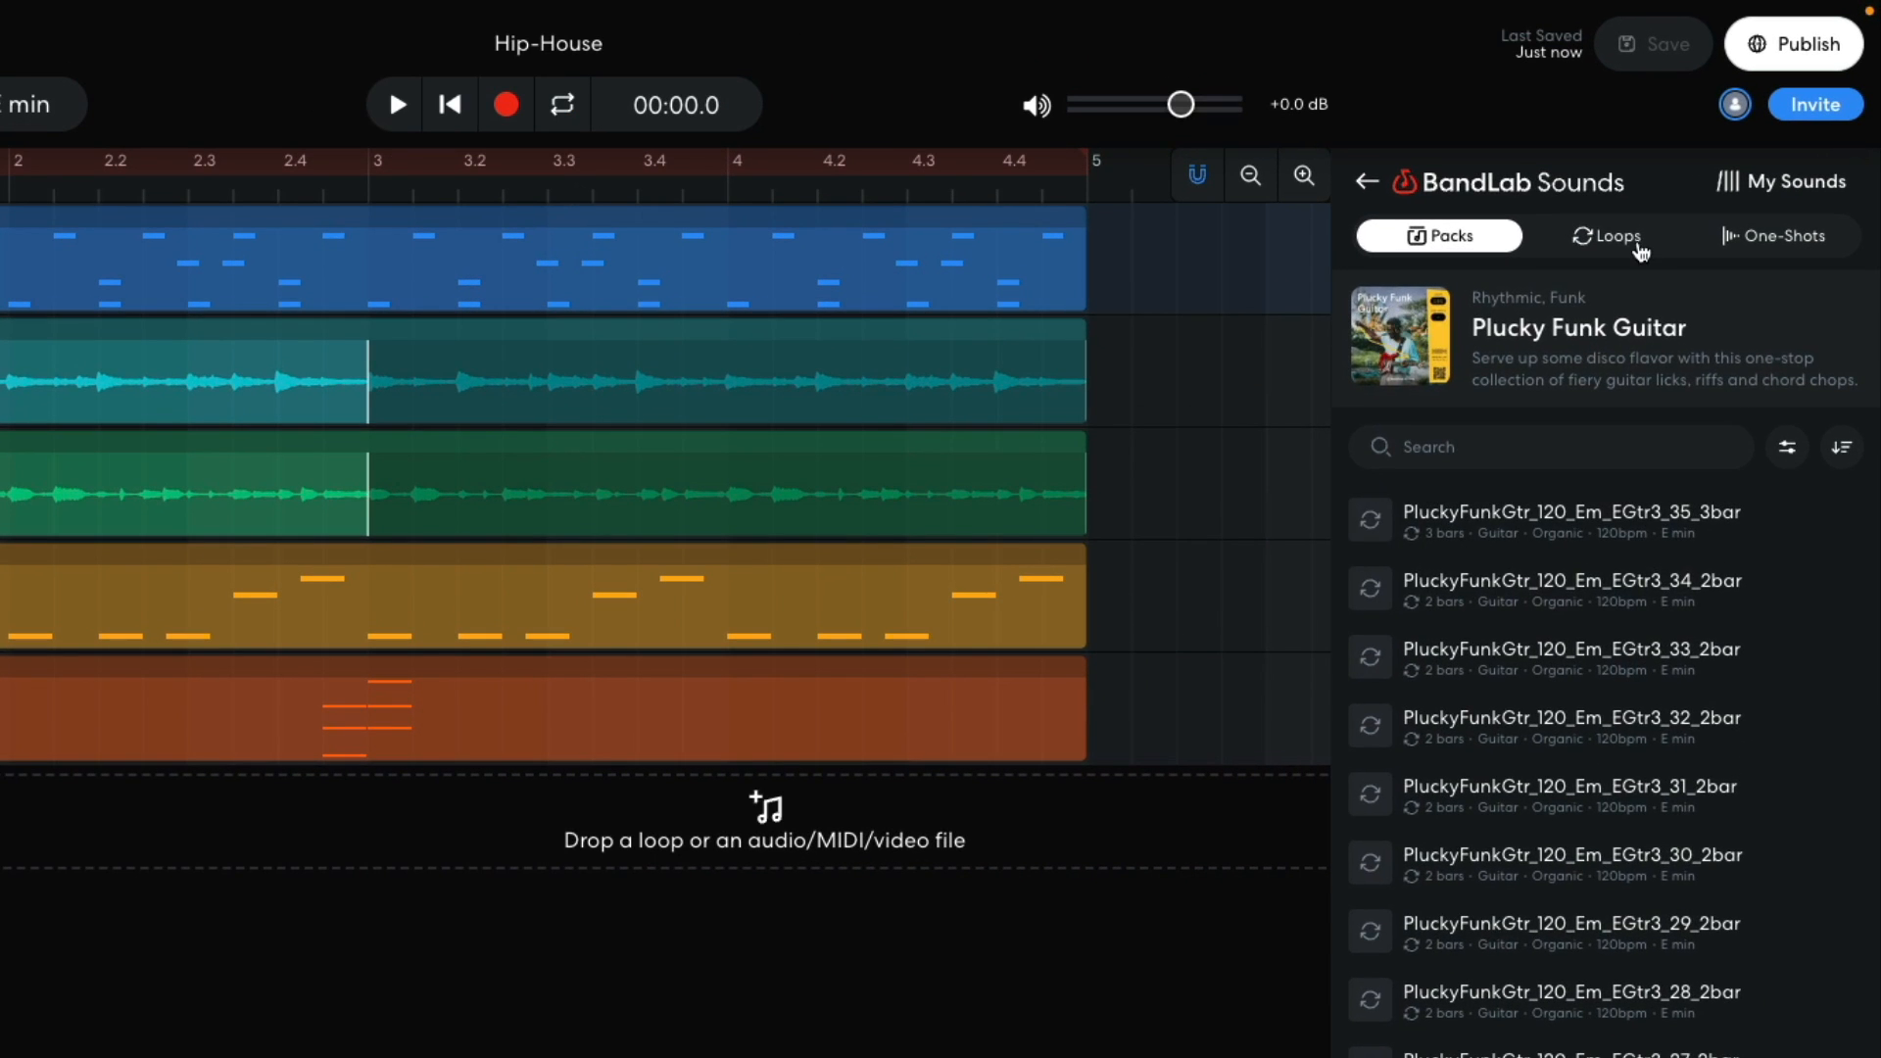
left_click(1640, 245)
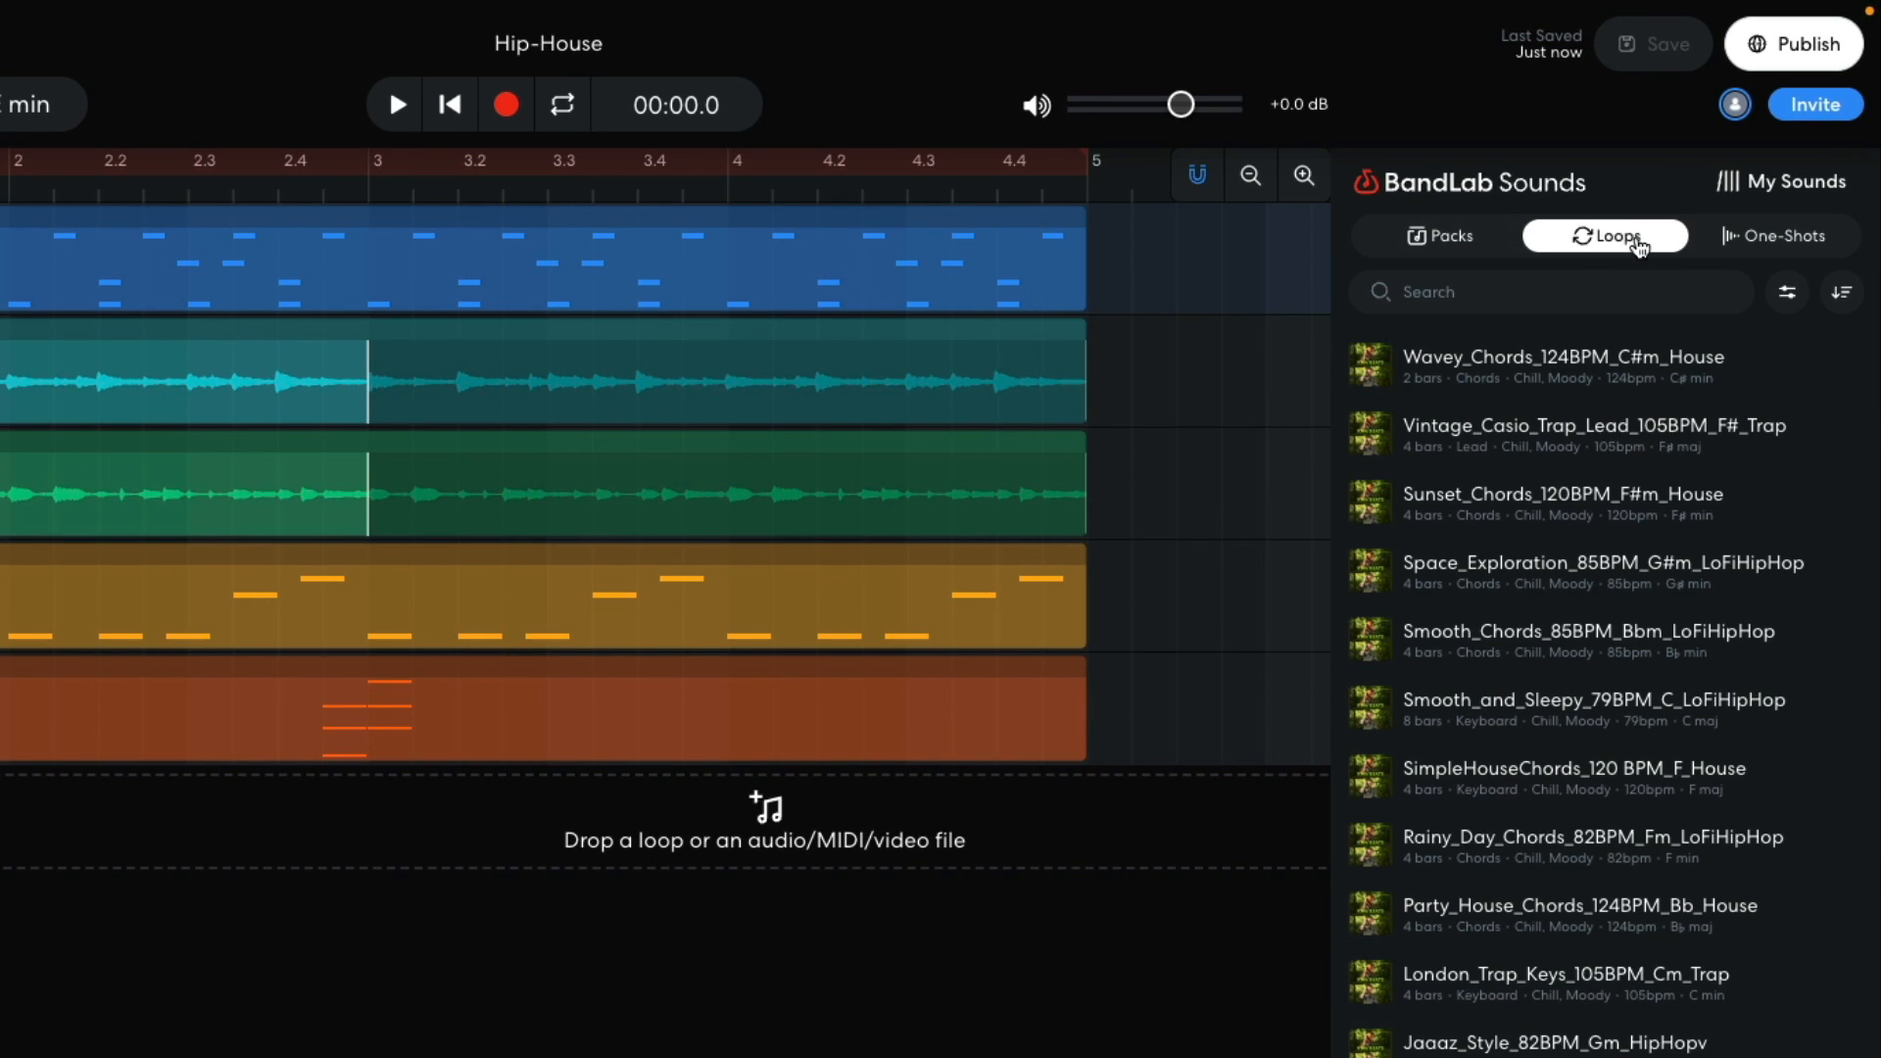
left_click(1784, 295)
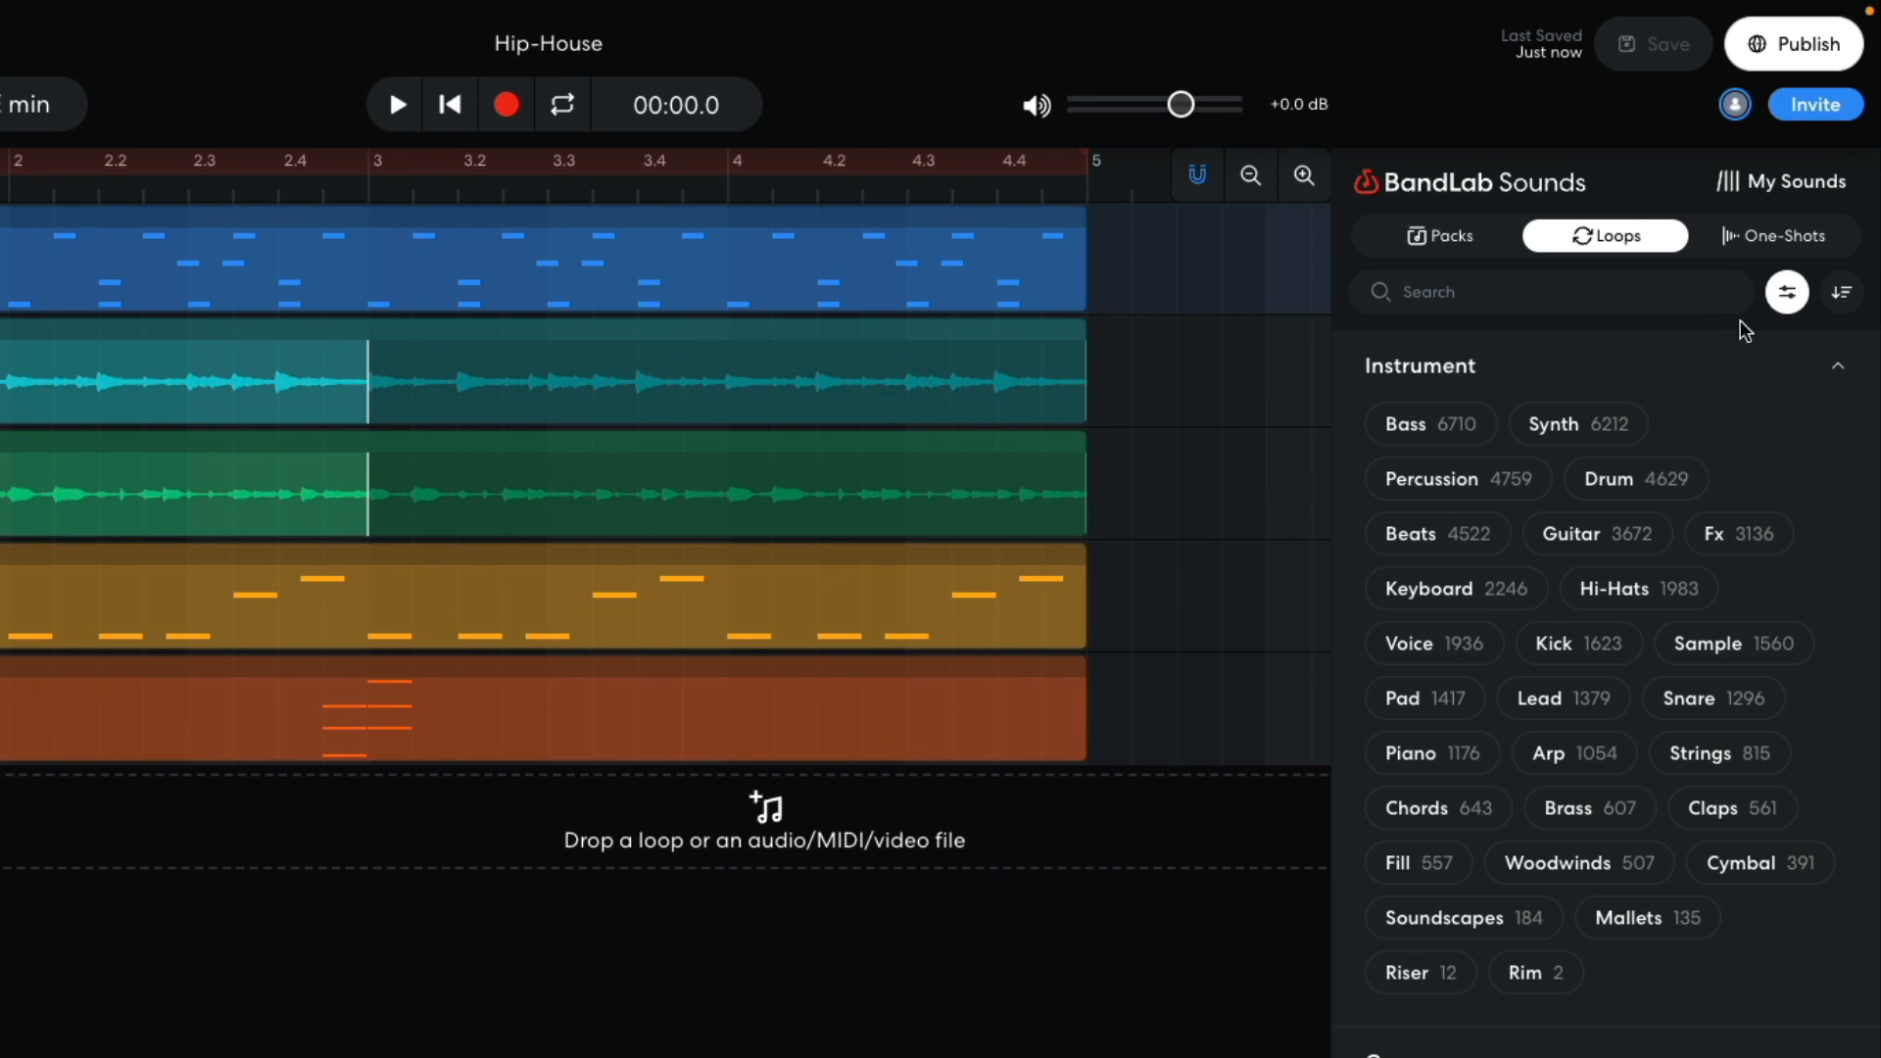
left_click(1436, 646)
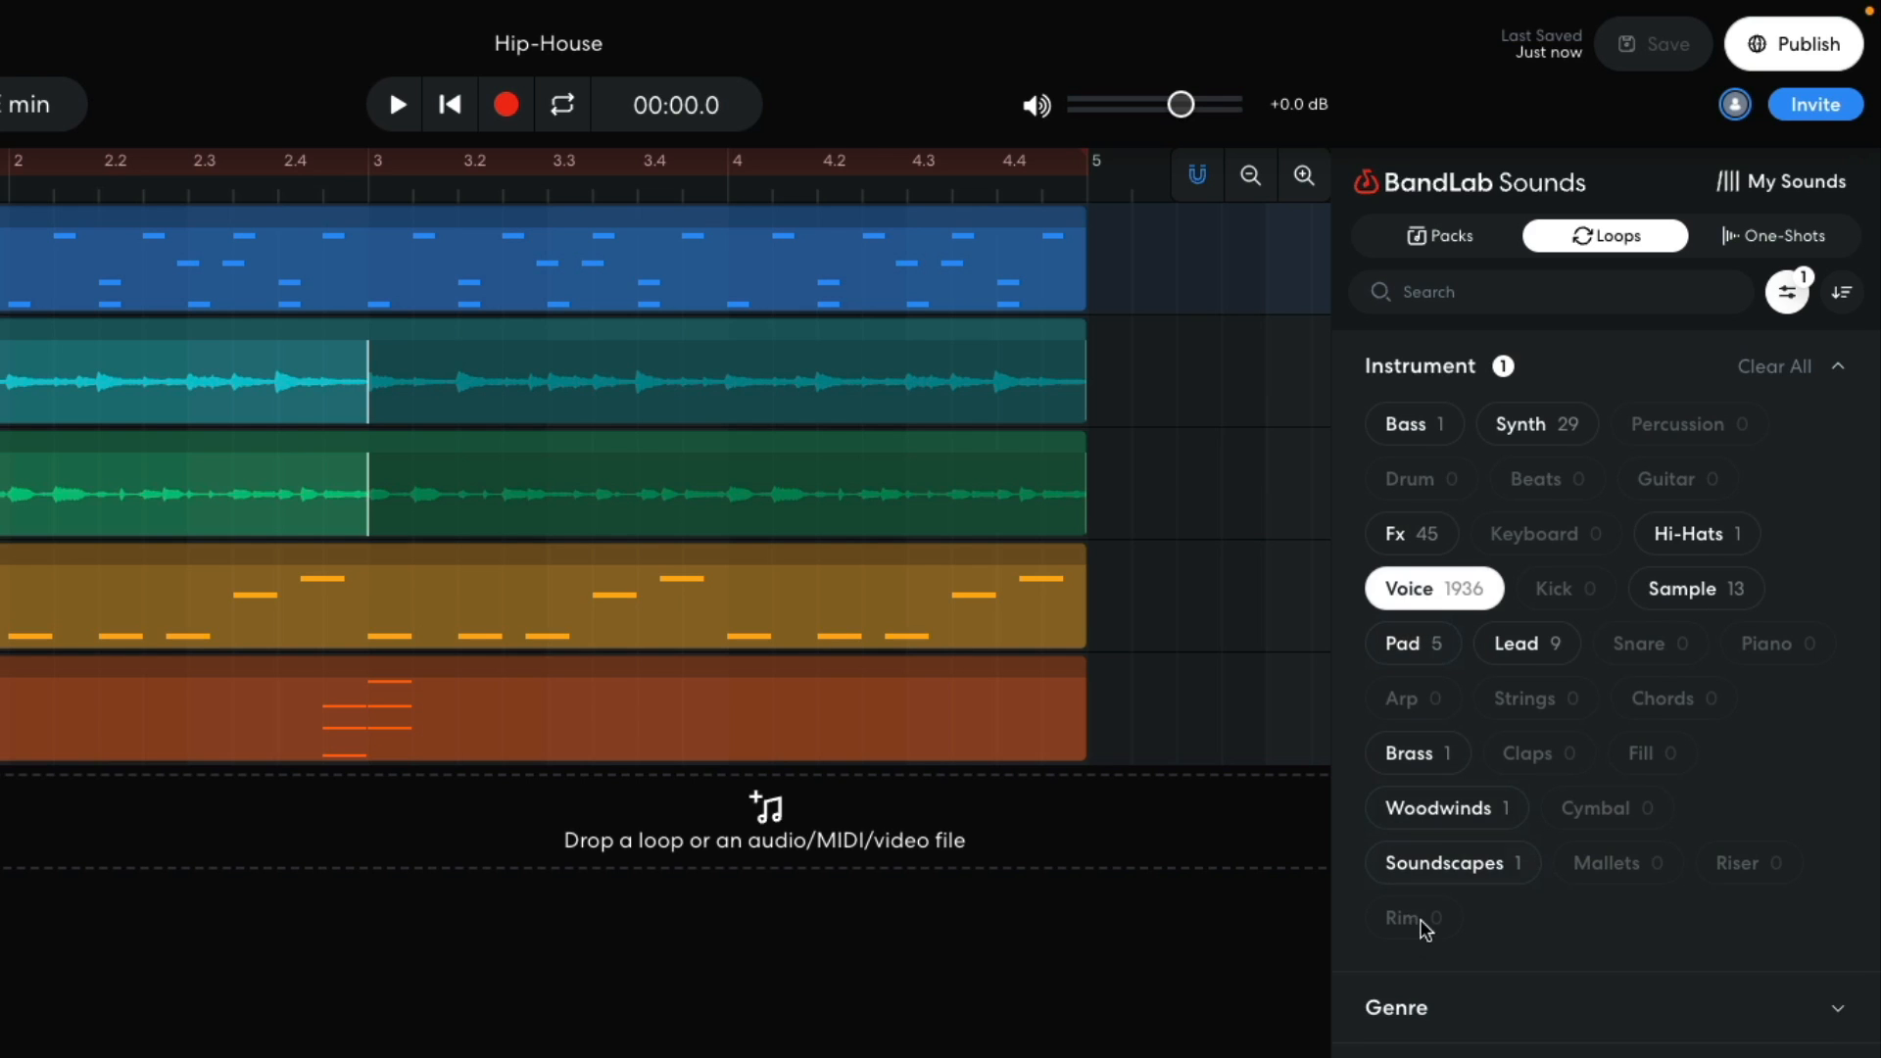
left_click(1430, 1010)
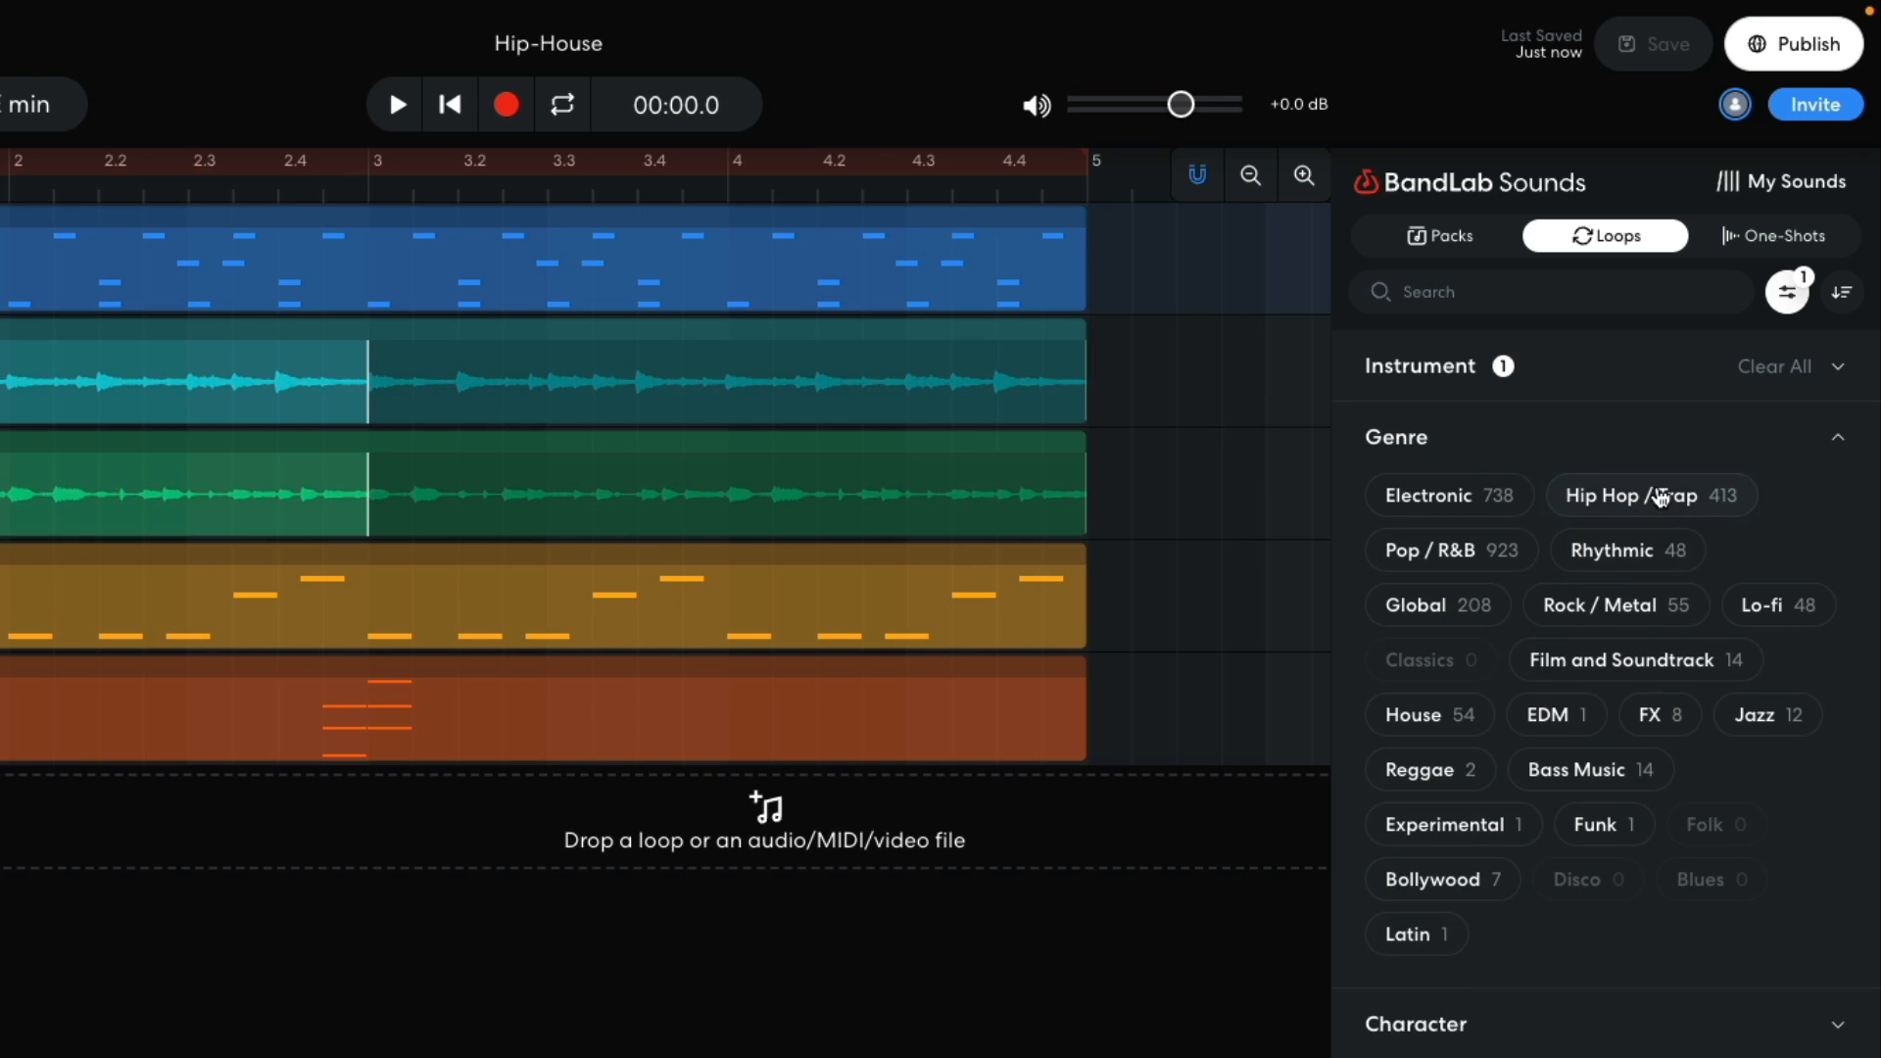
left_click(1660, 498)
left_click(1785, 293)
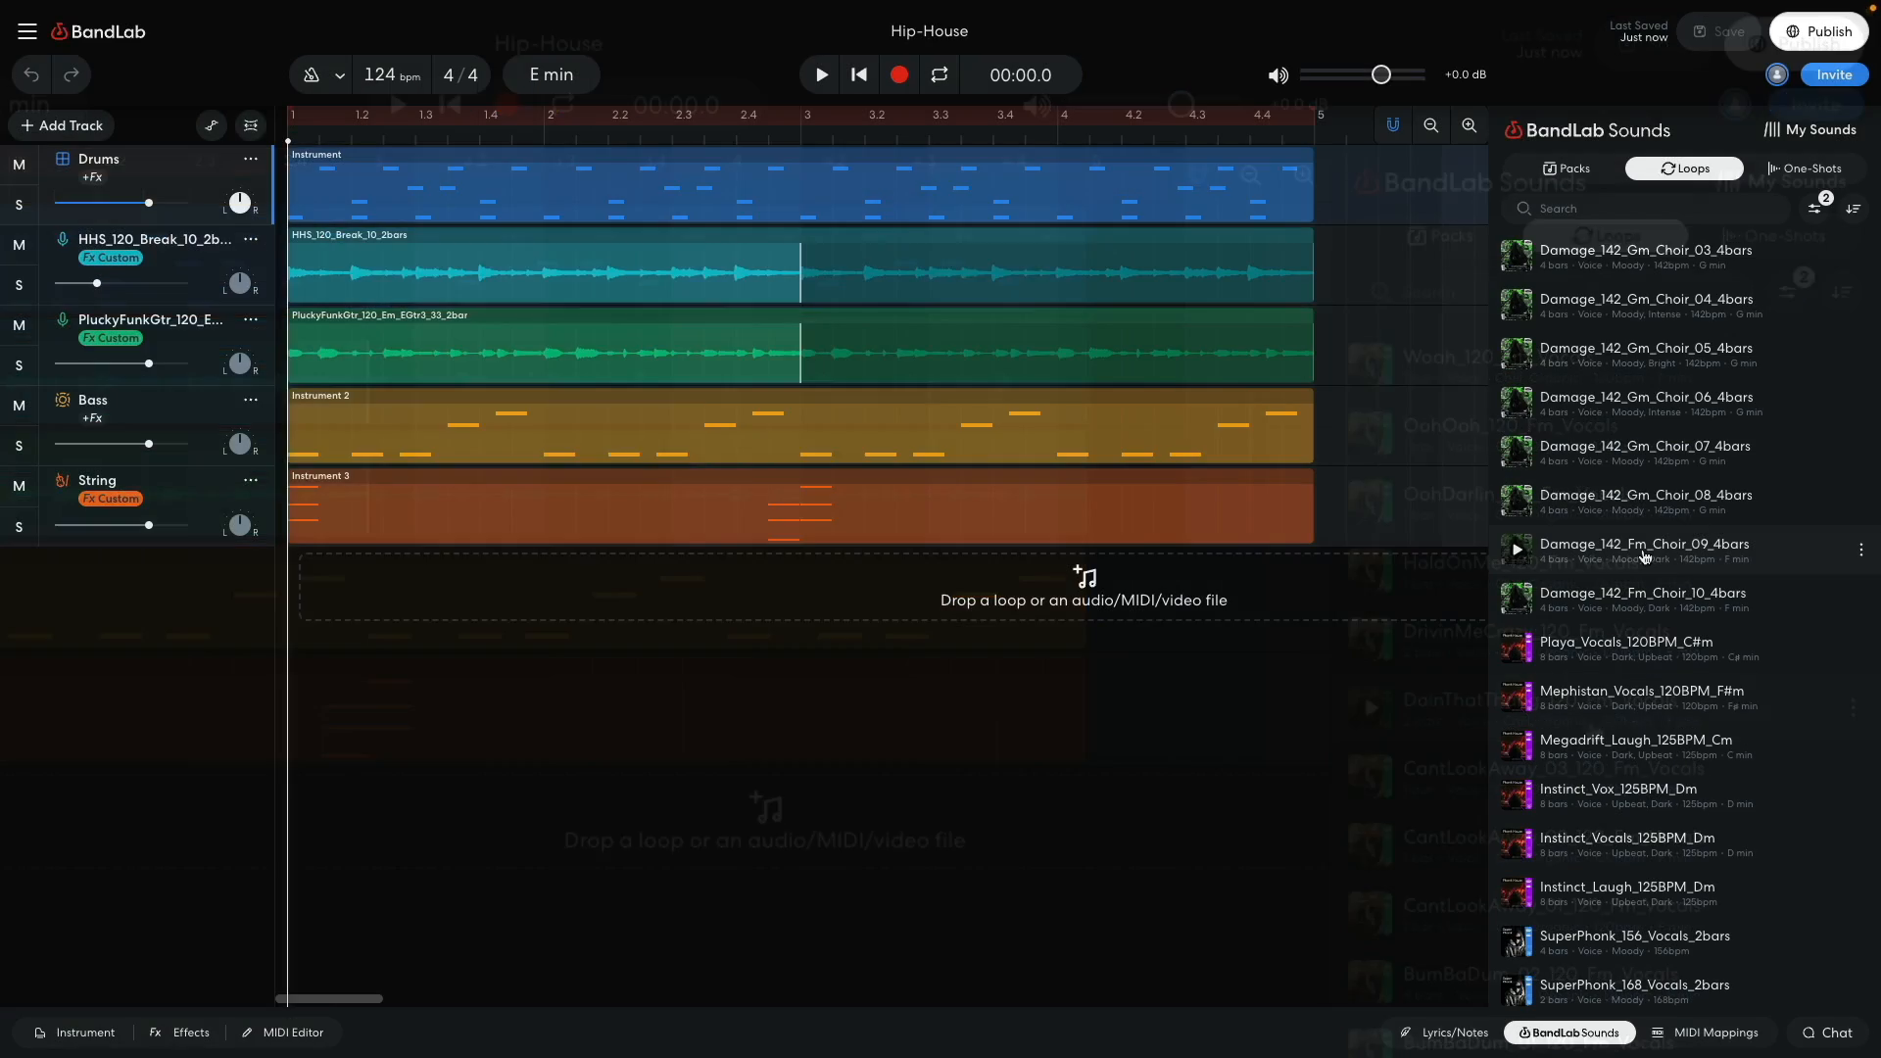
Step: Place the Playa_Vocals_120BPM_C#m loop on a new track at bar 1 and trim it to four bars
left_click_drag(1557, 644, 331, 585)
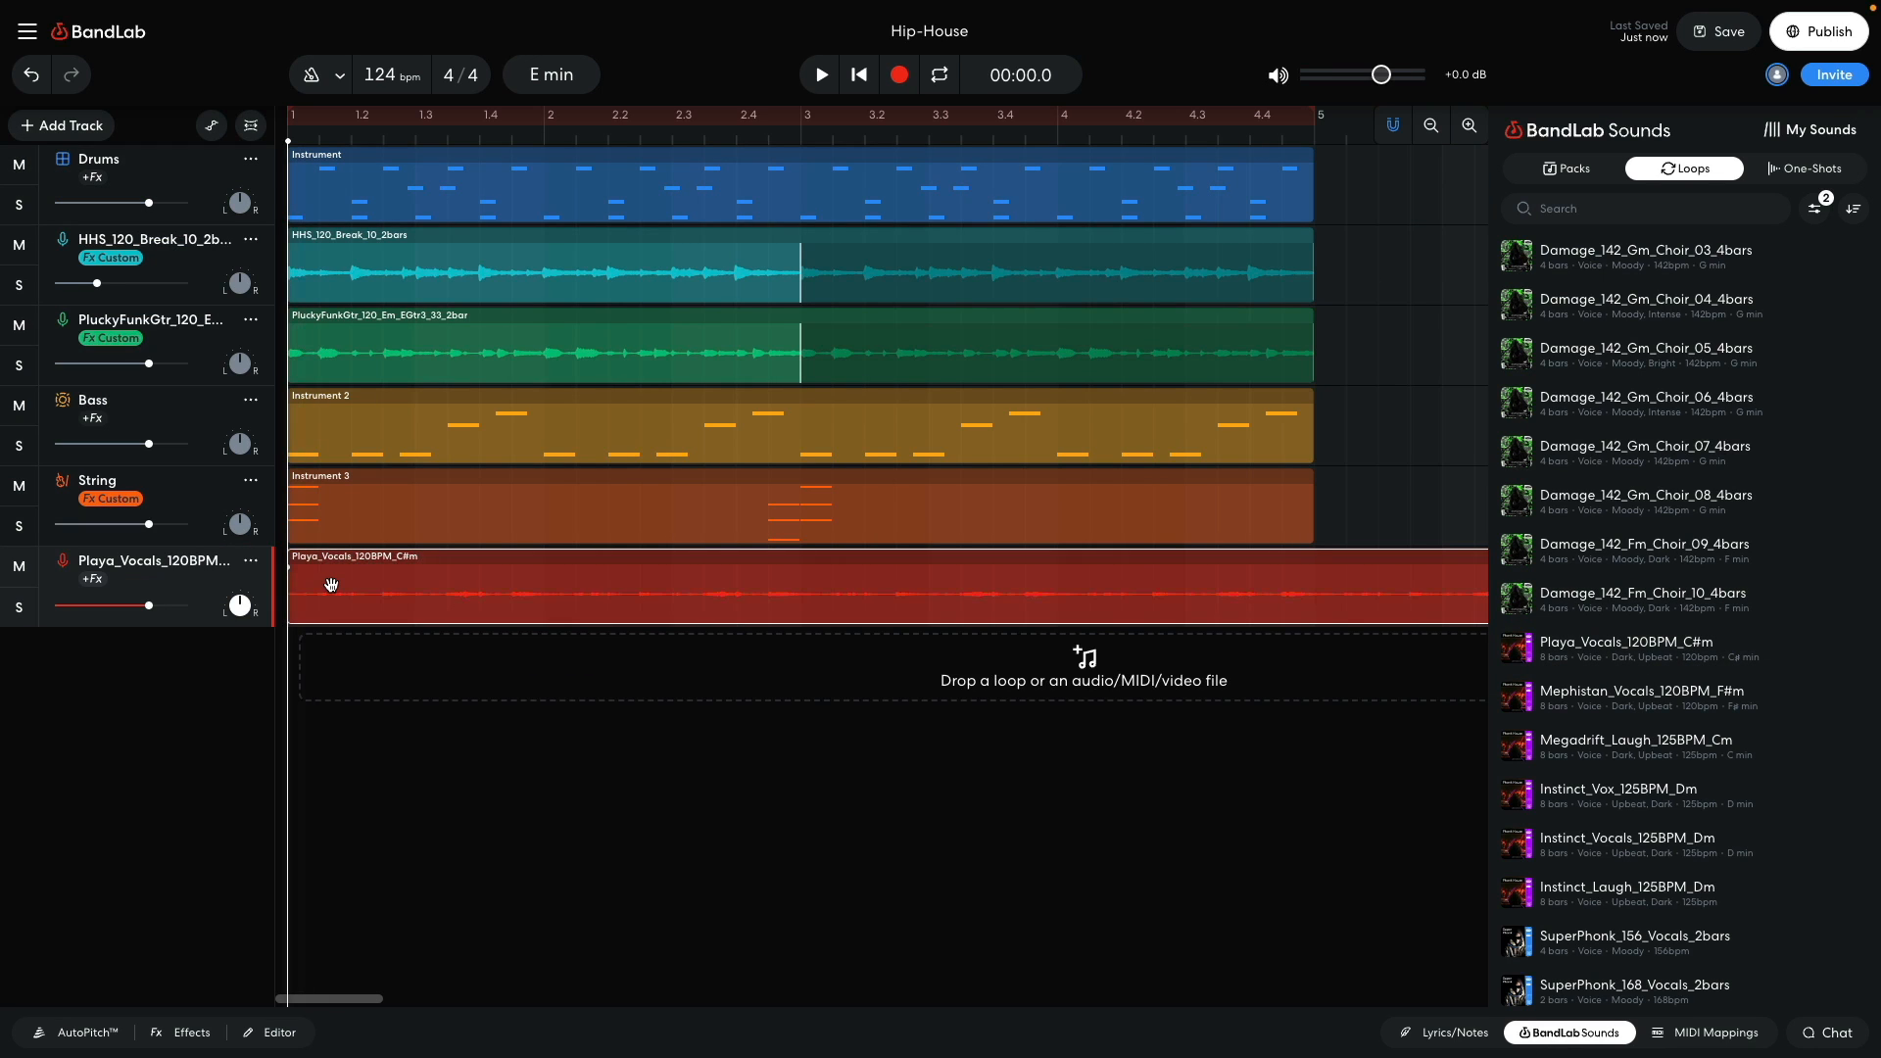
left_click(1551, 1033)
left_click(1821, 126)
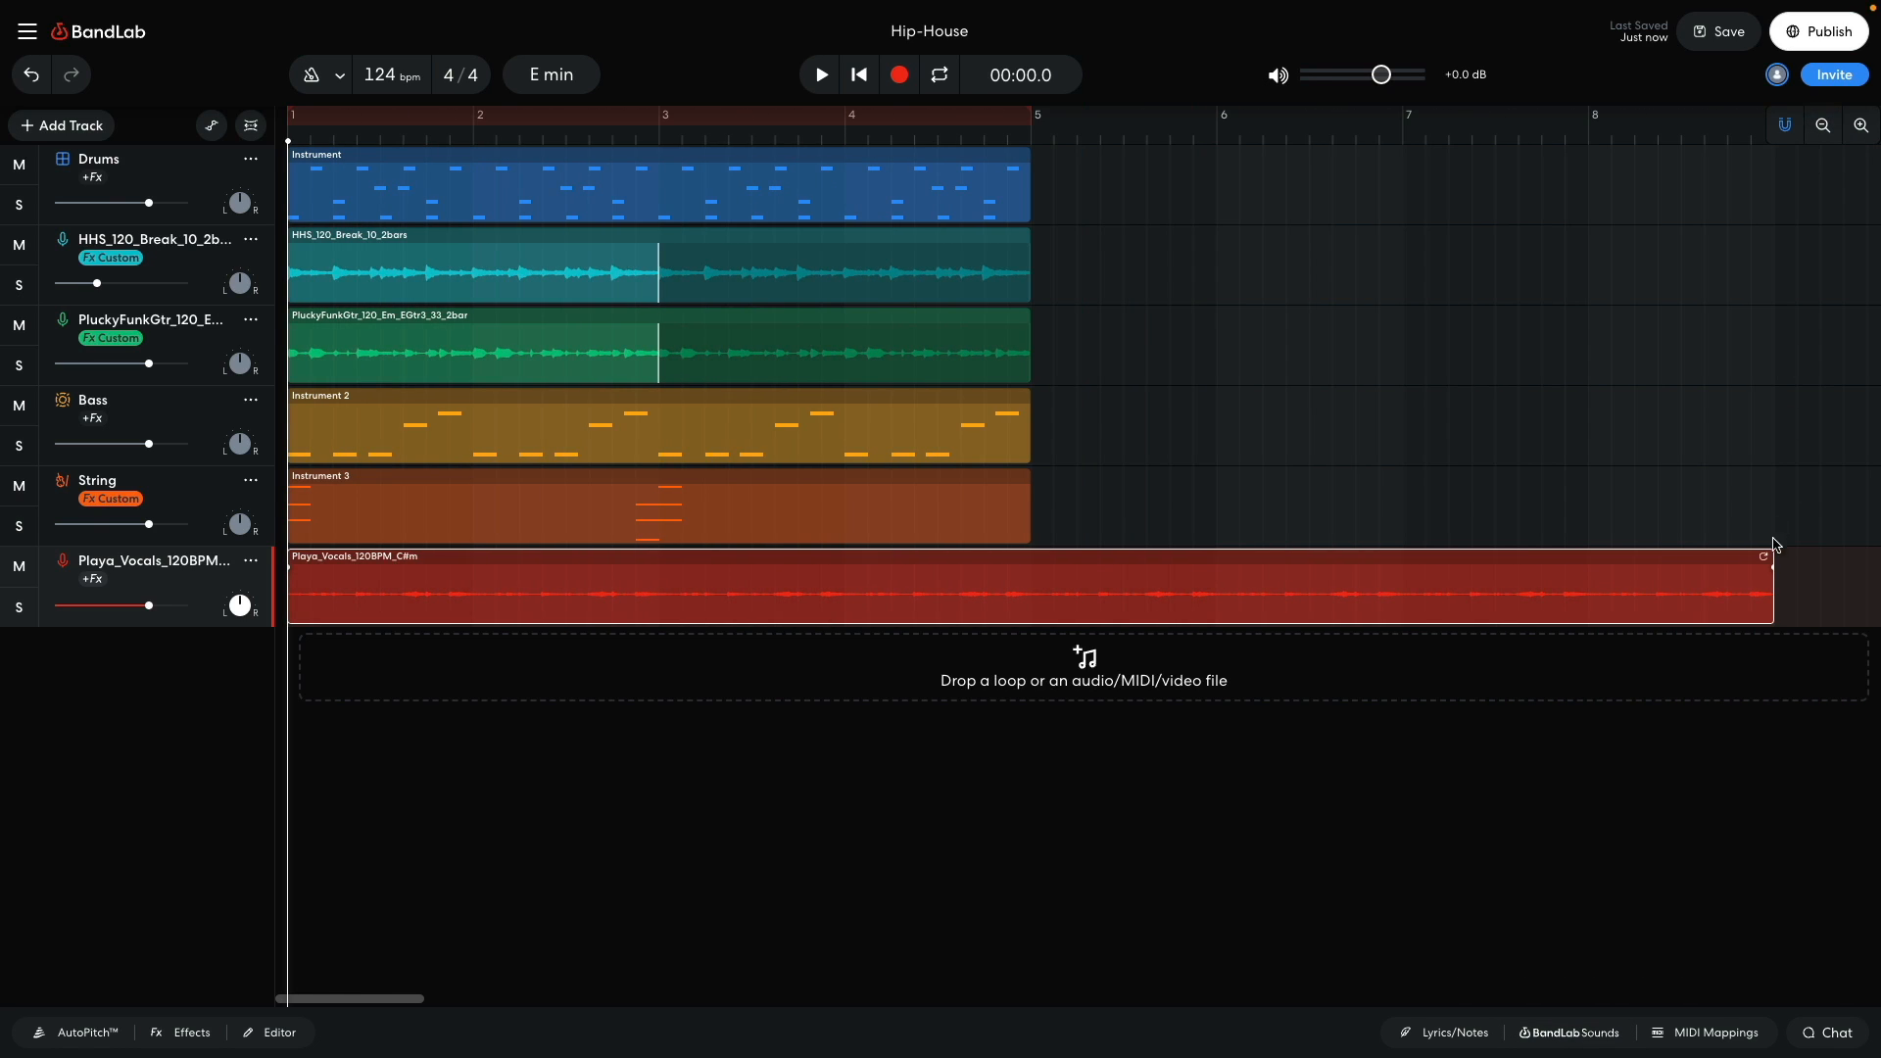
left_click_drag(1773, 583, 1036, 628)
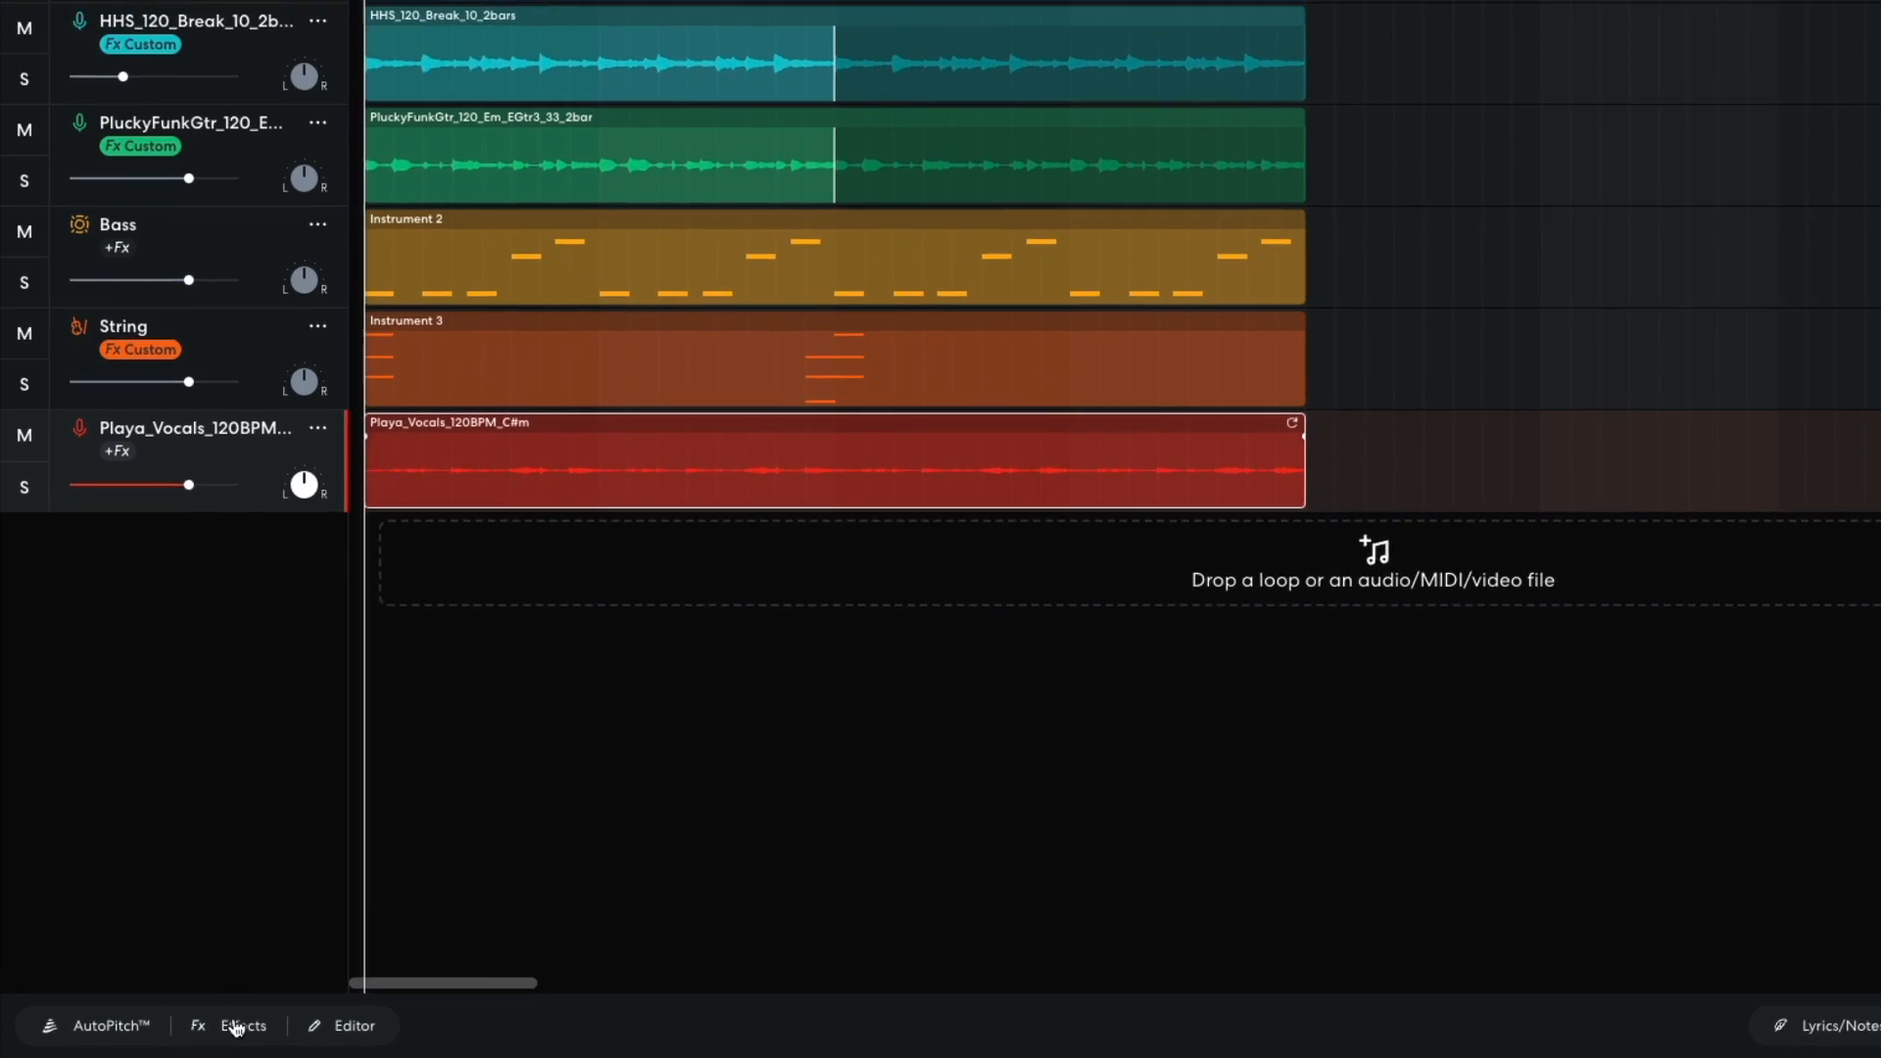
Step: Add a BL 1176 compressor to the Playa_Vocals track, set its output to -4.6 dB, and play the result
left_click(187, 1032)
left_click(520, 784)
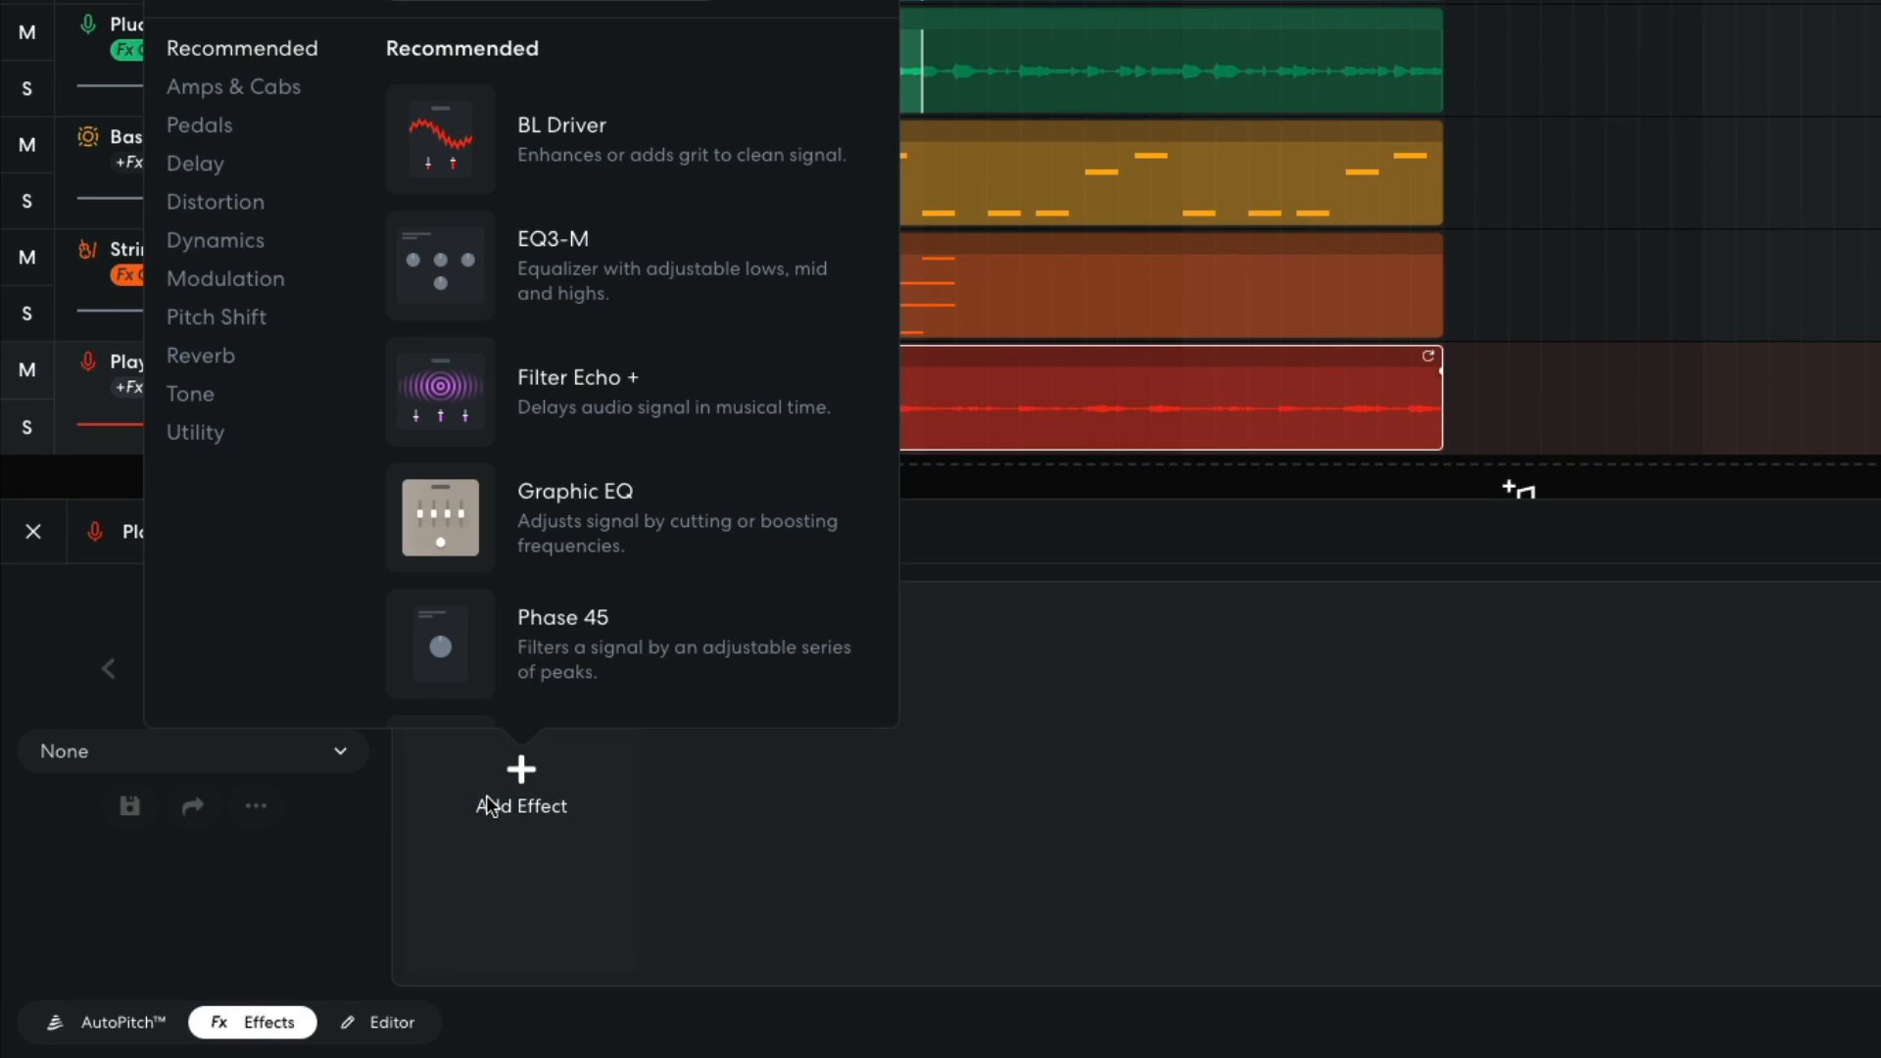
left_click(216, 240)
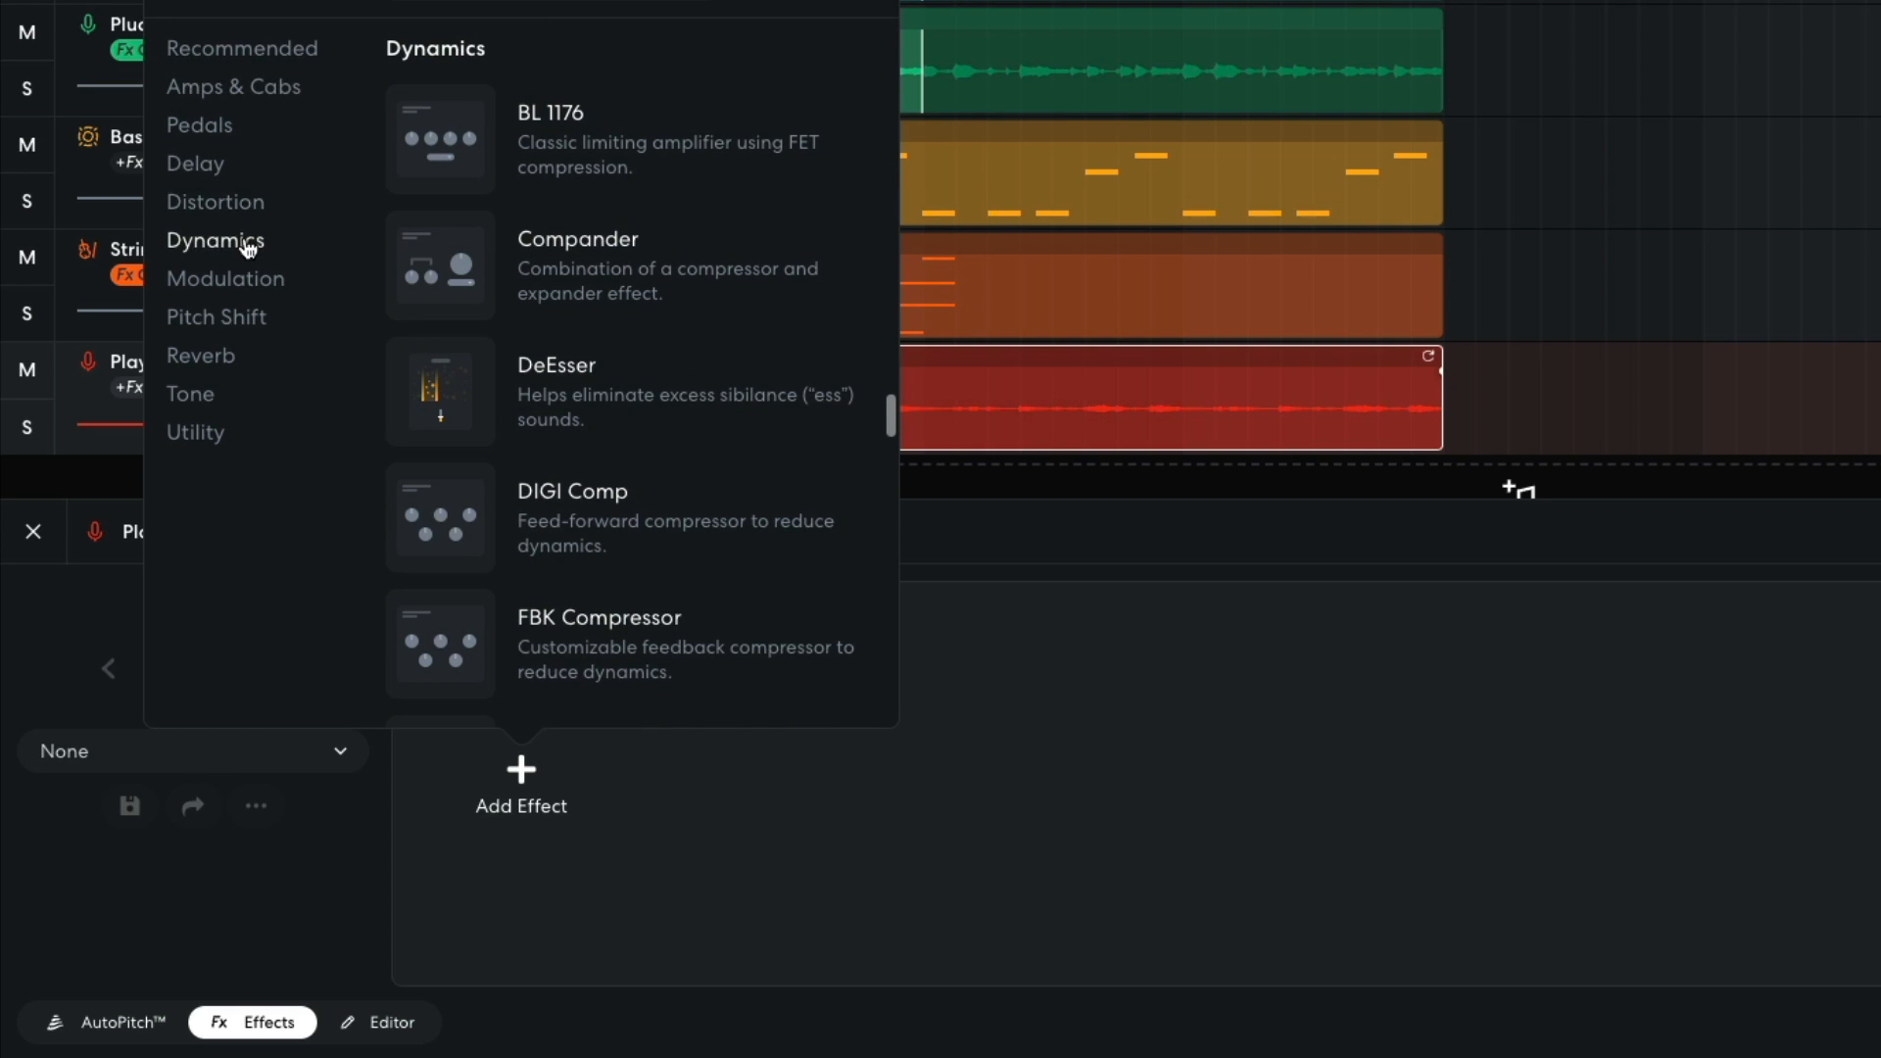
left_click(437, 149)
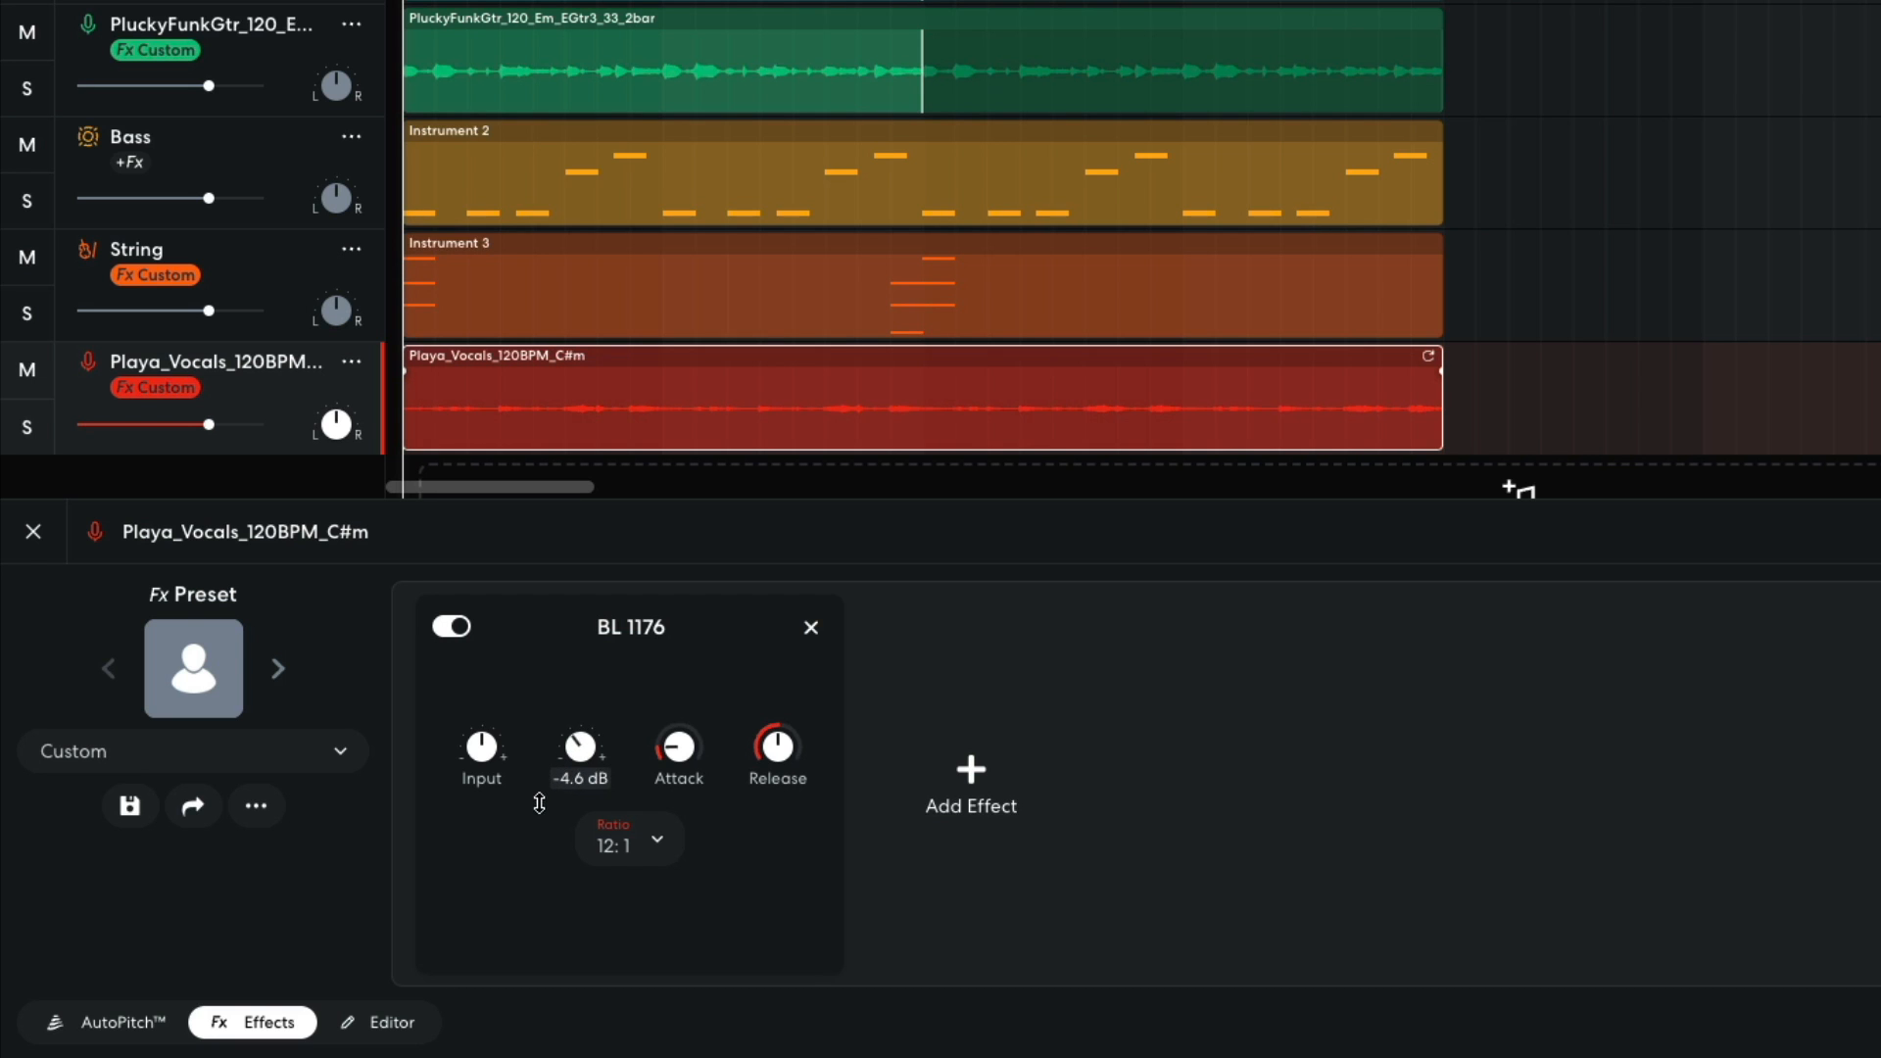
key("space")
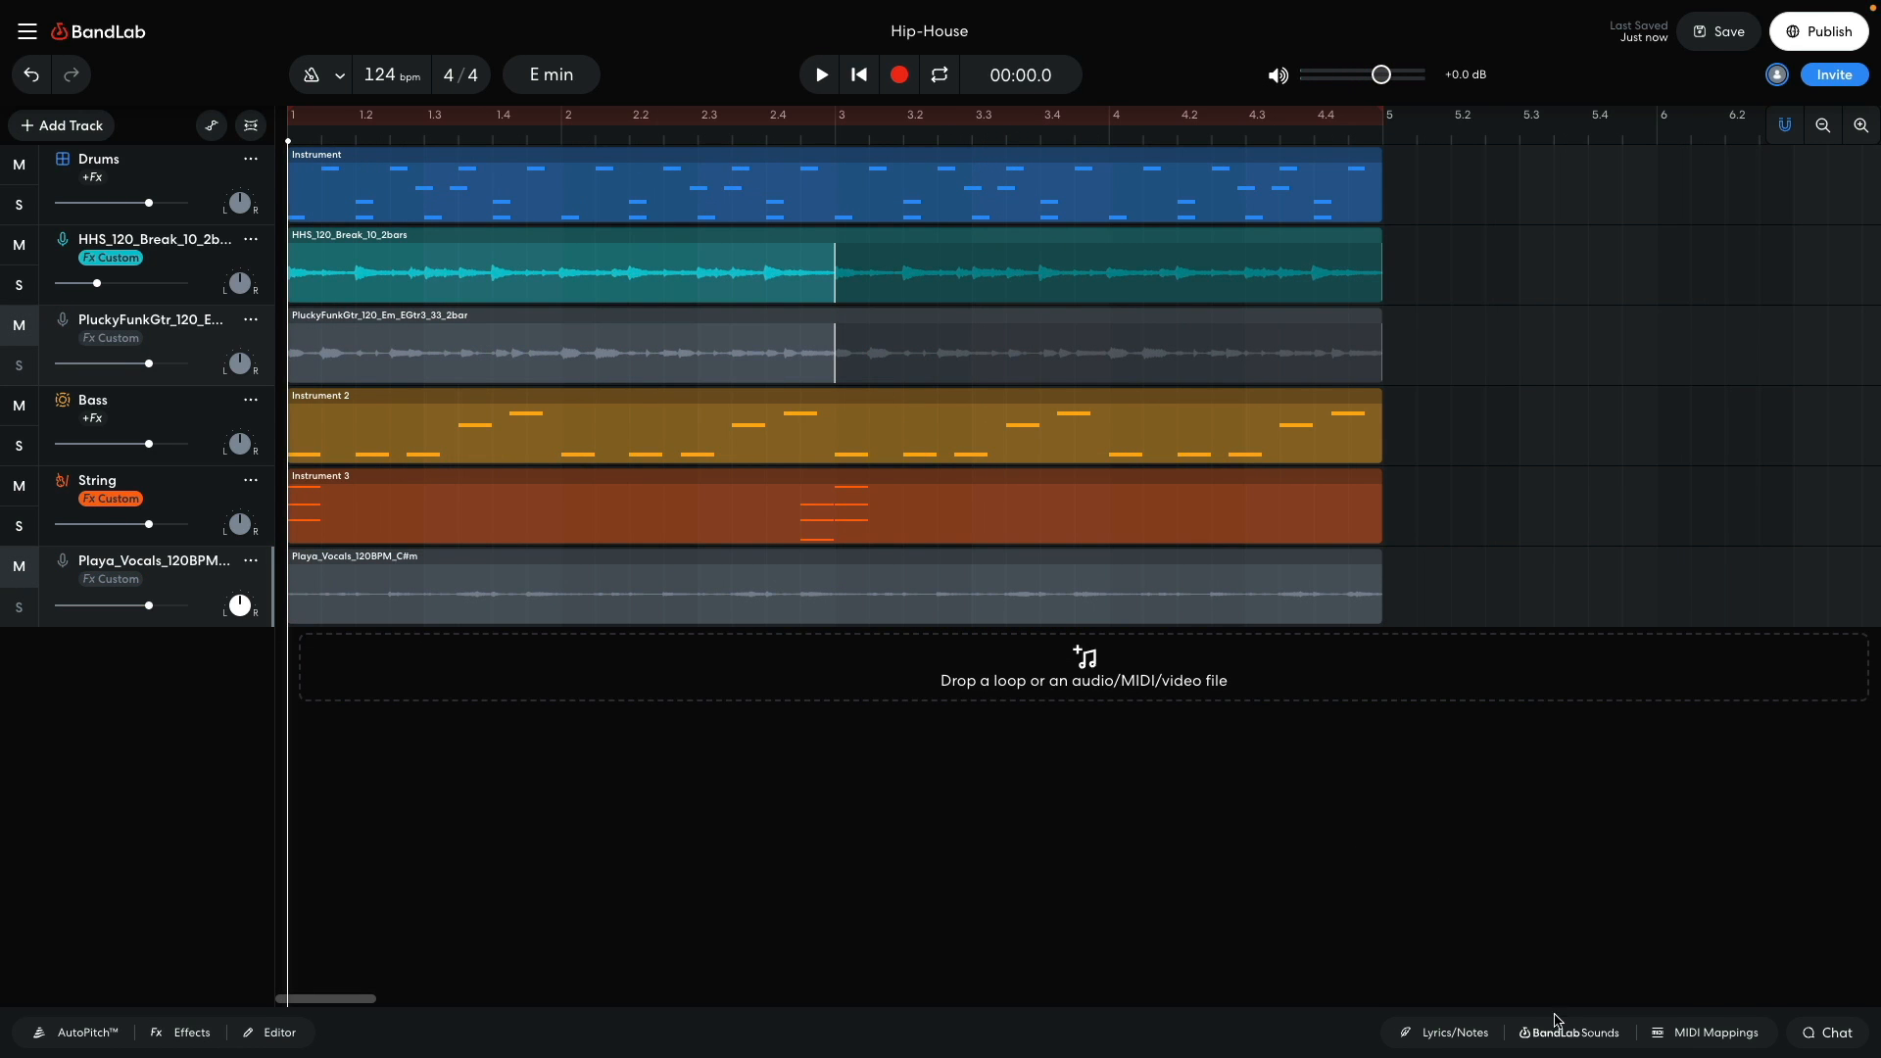
Step: Clear the Voice and Hip Hop / Trap filters from the BandLab Sounds loop library
left_click(1557, 1026)
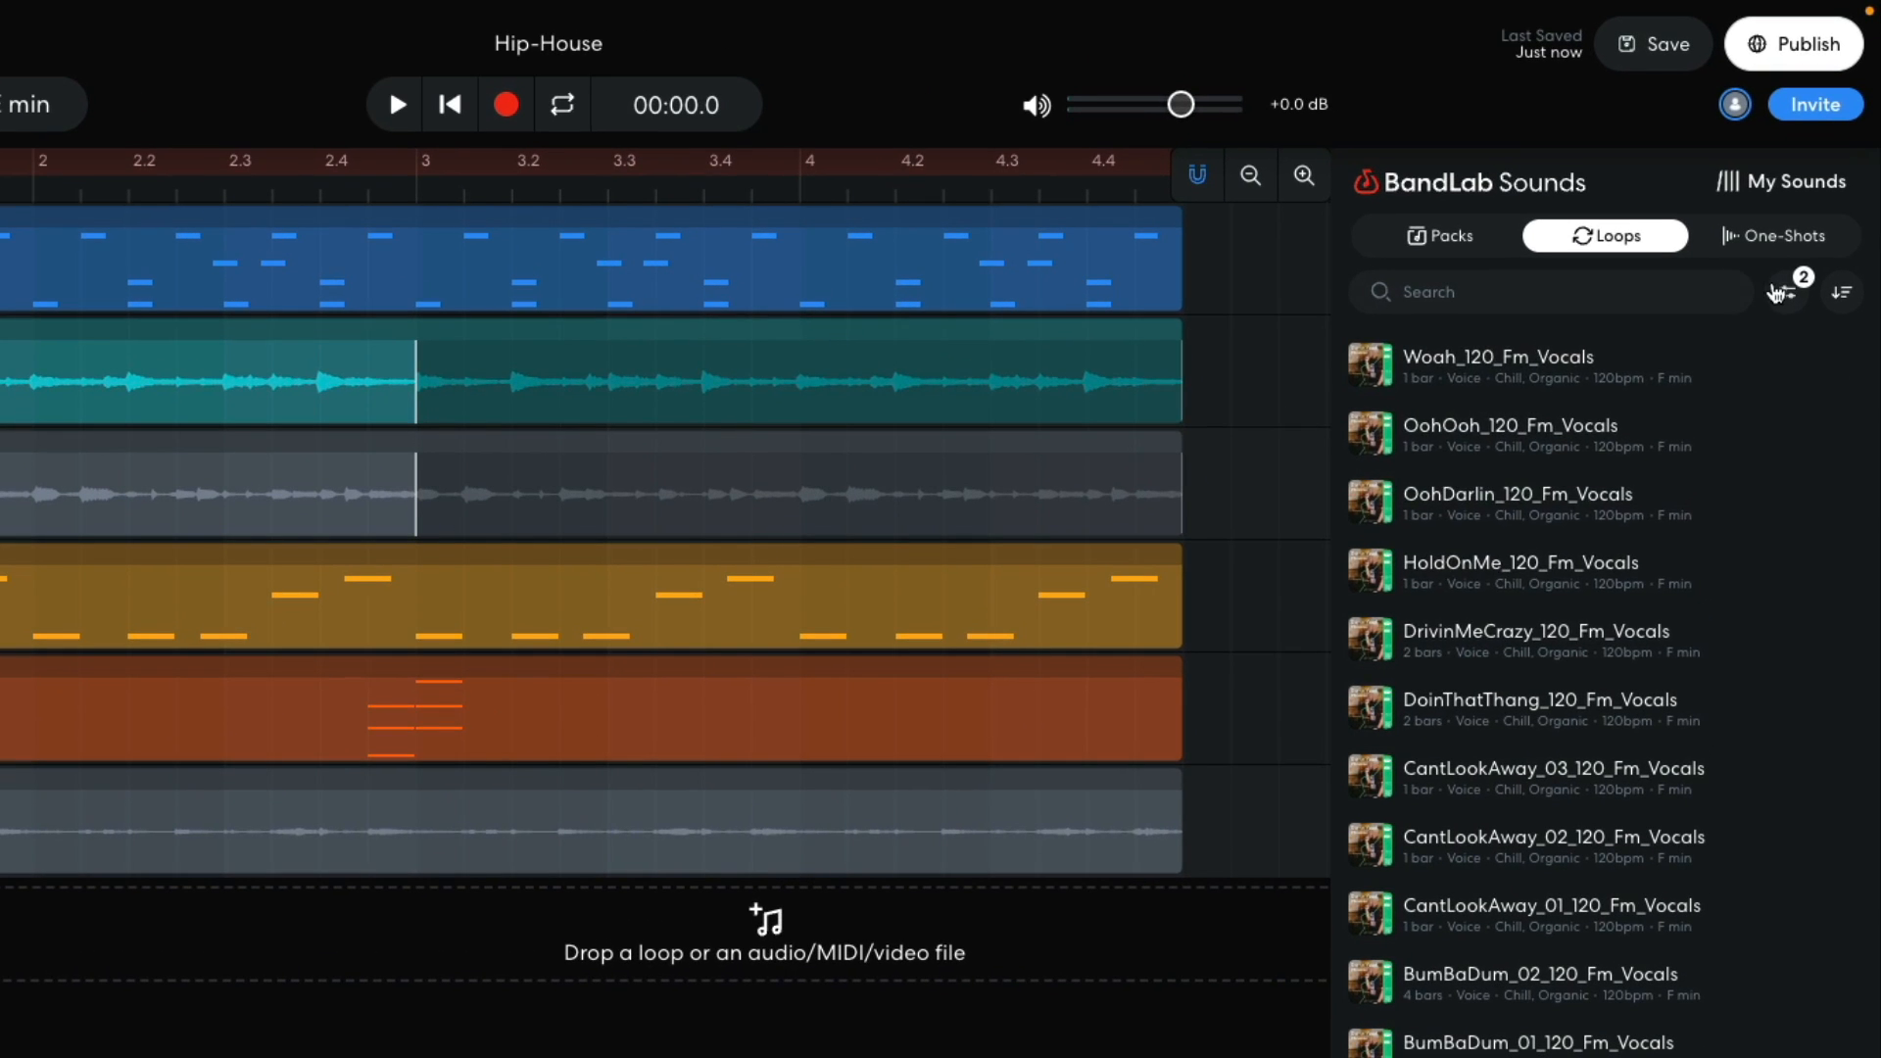
left_click(1812, 209)
left_click(1764, 369)
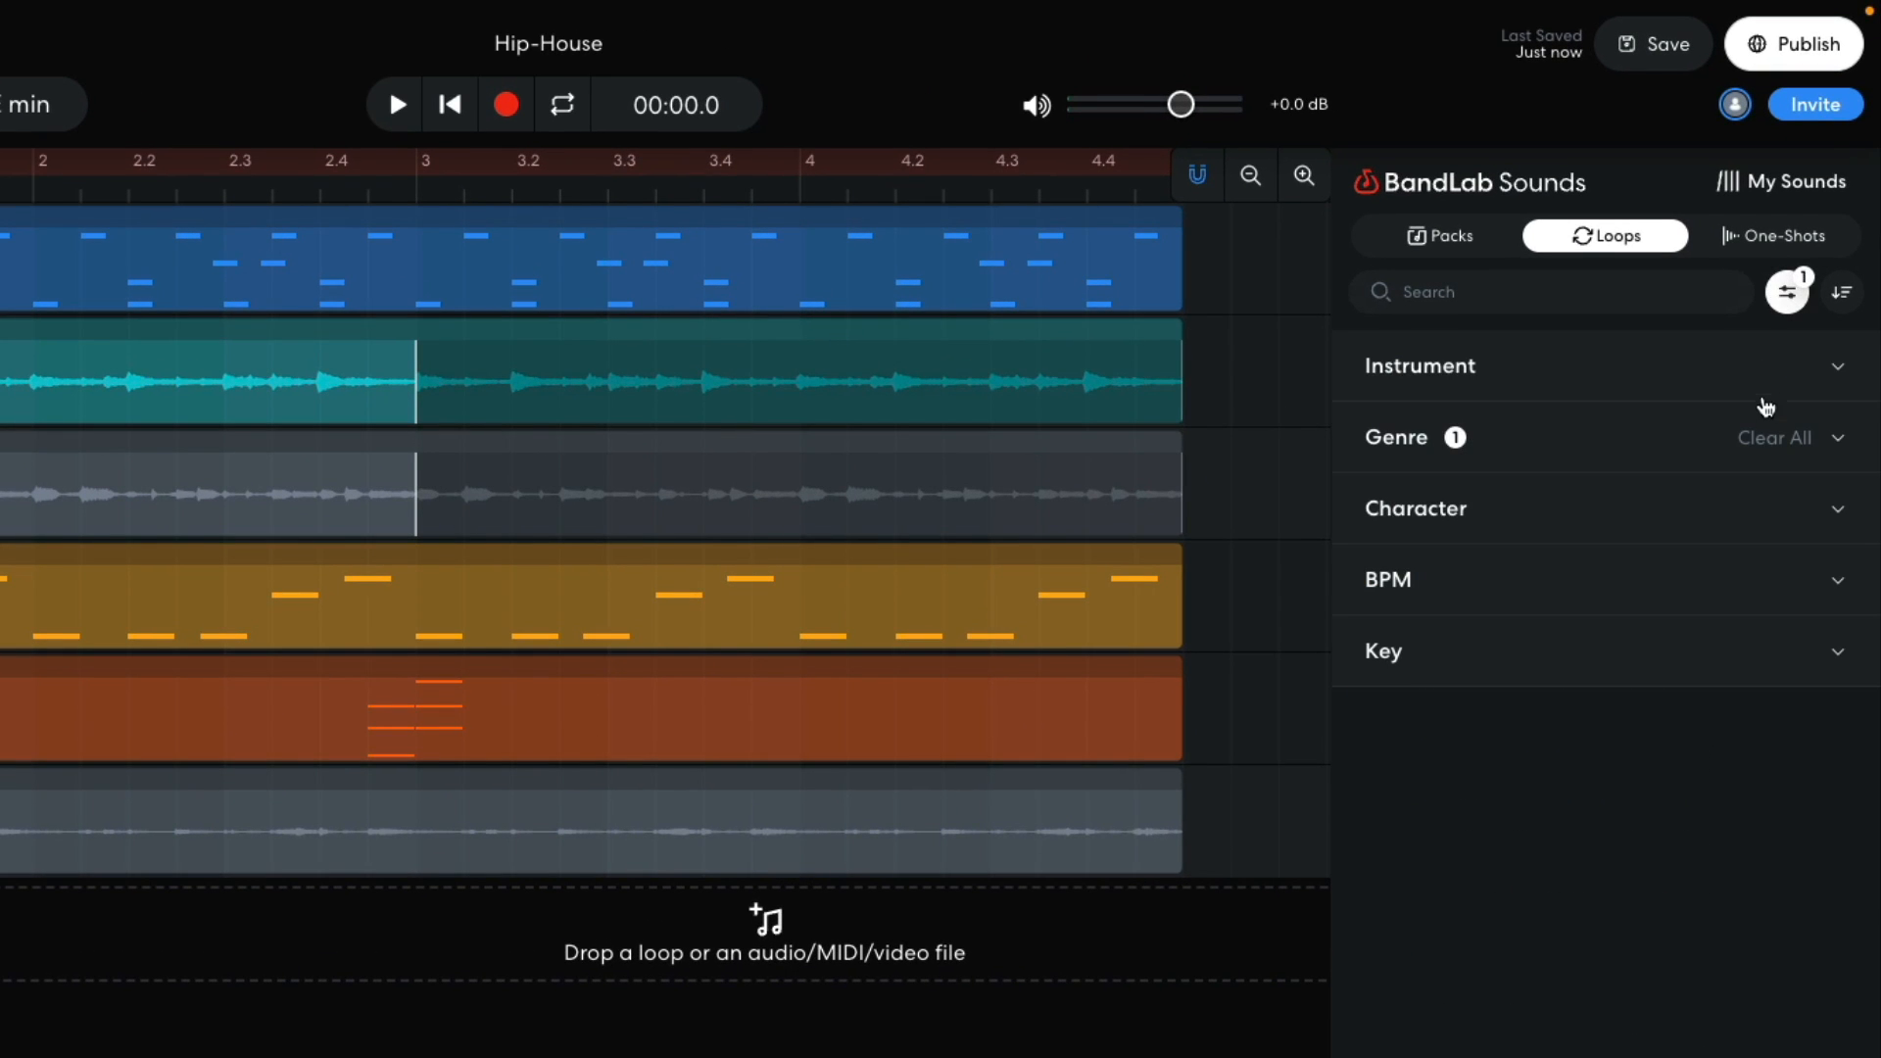
left_click(1787, 294)
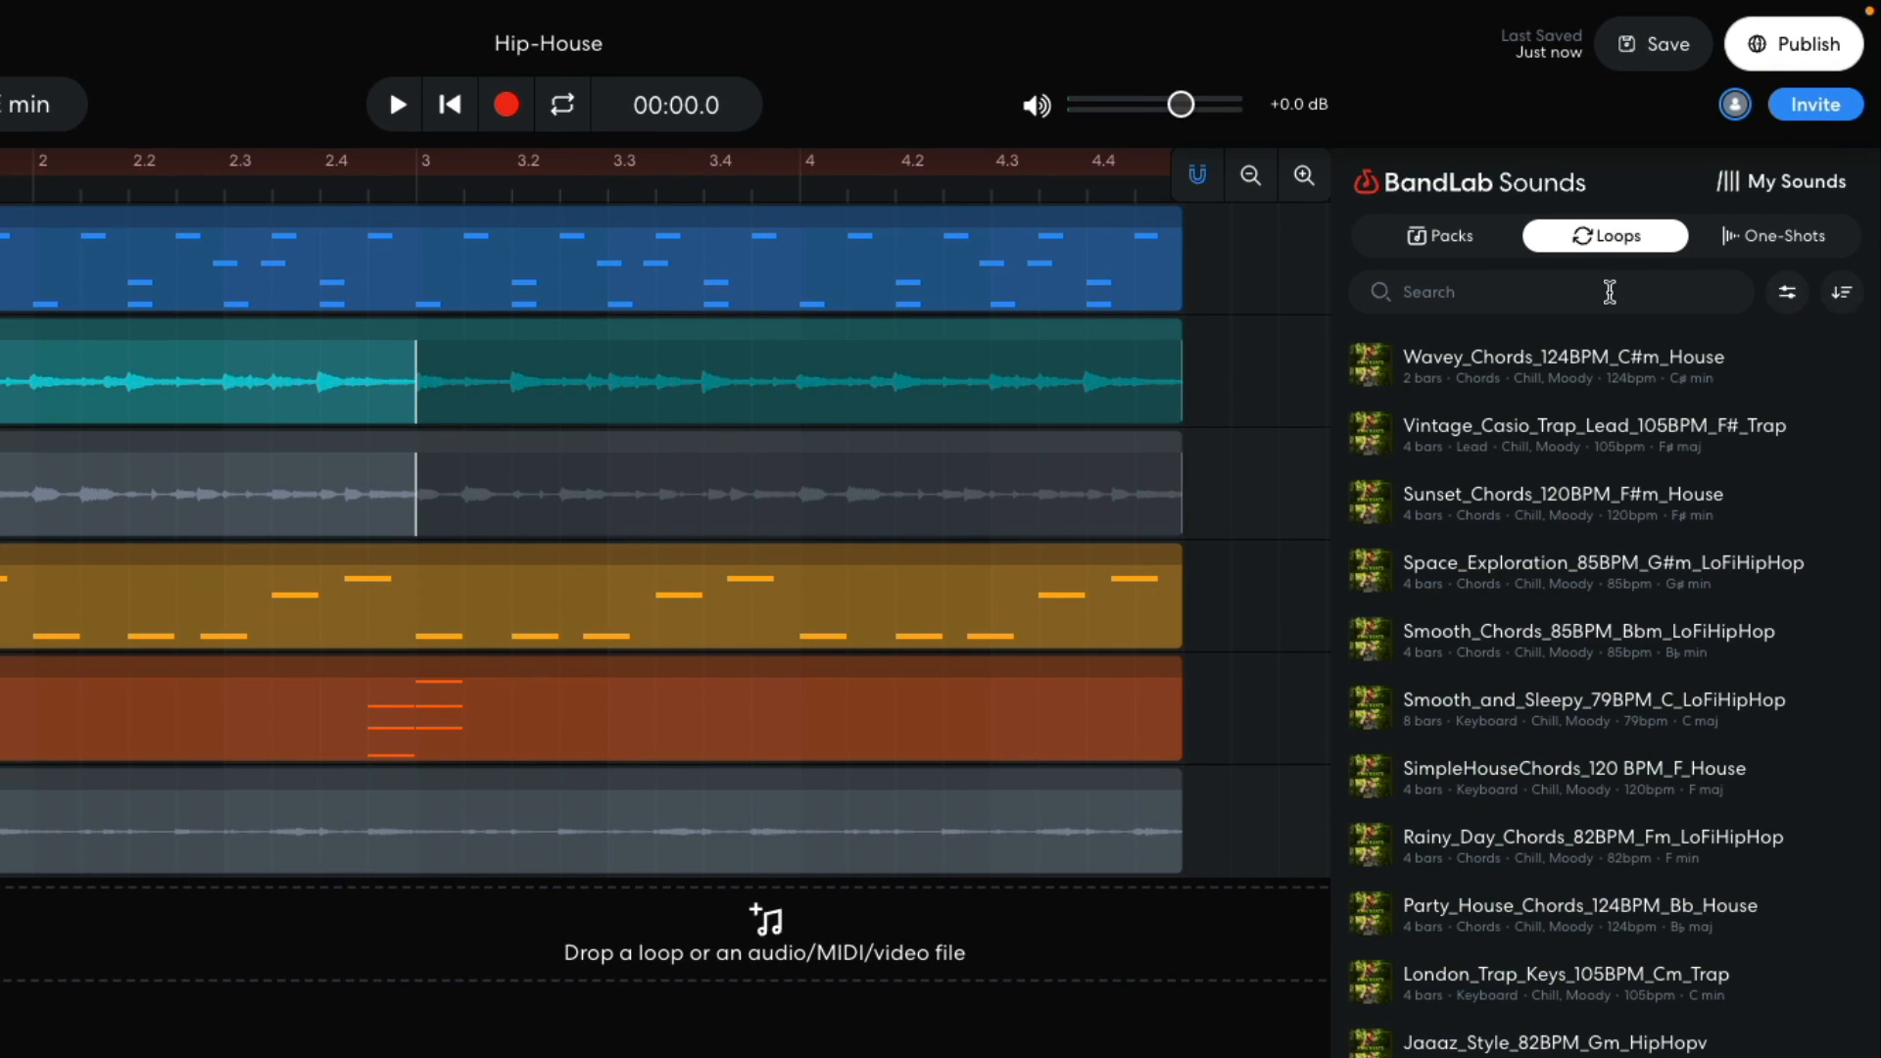
Step: Search the loops for bongo, place Tropics Bongo on a new track looped over four bars, and play the beat
left_click(1594, 295)
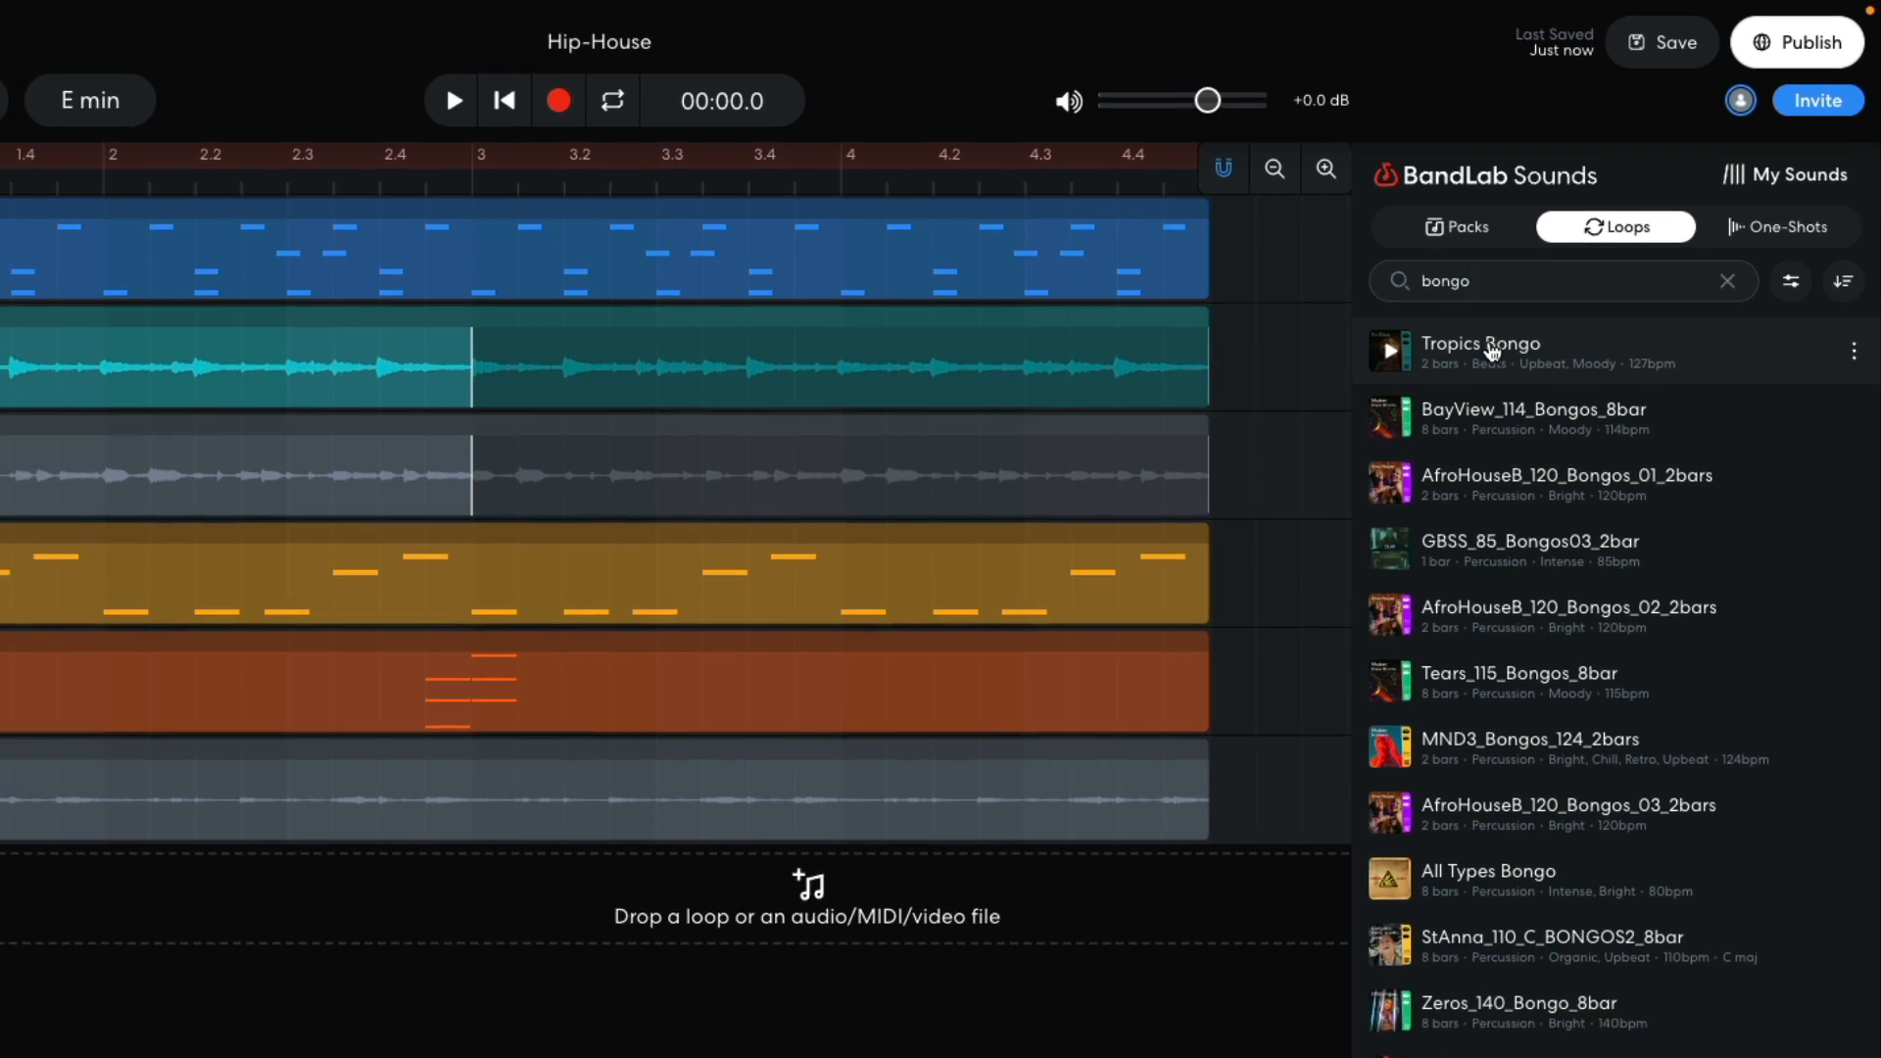
left_click_drag(1494, 356, 312, 672)
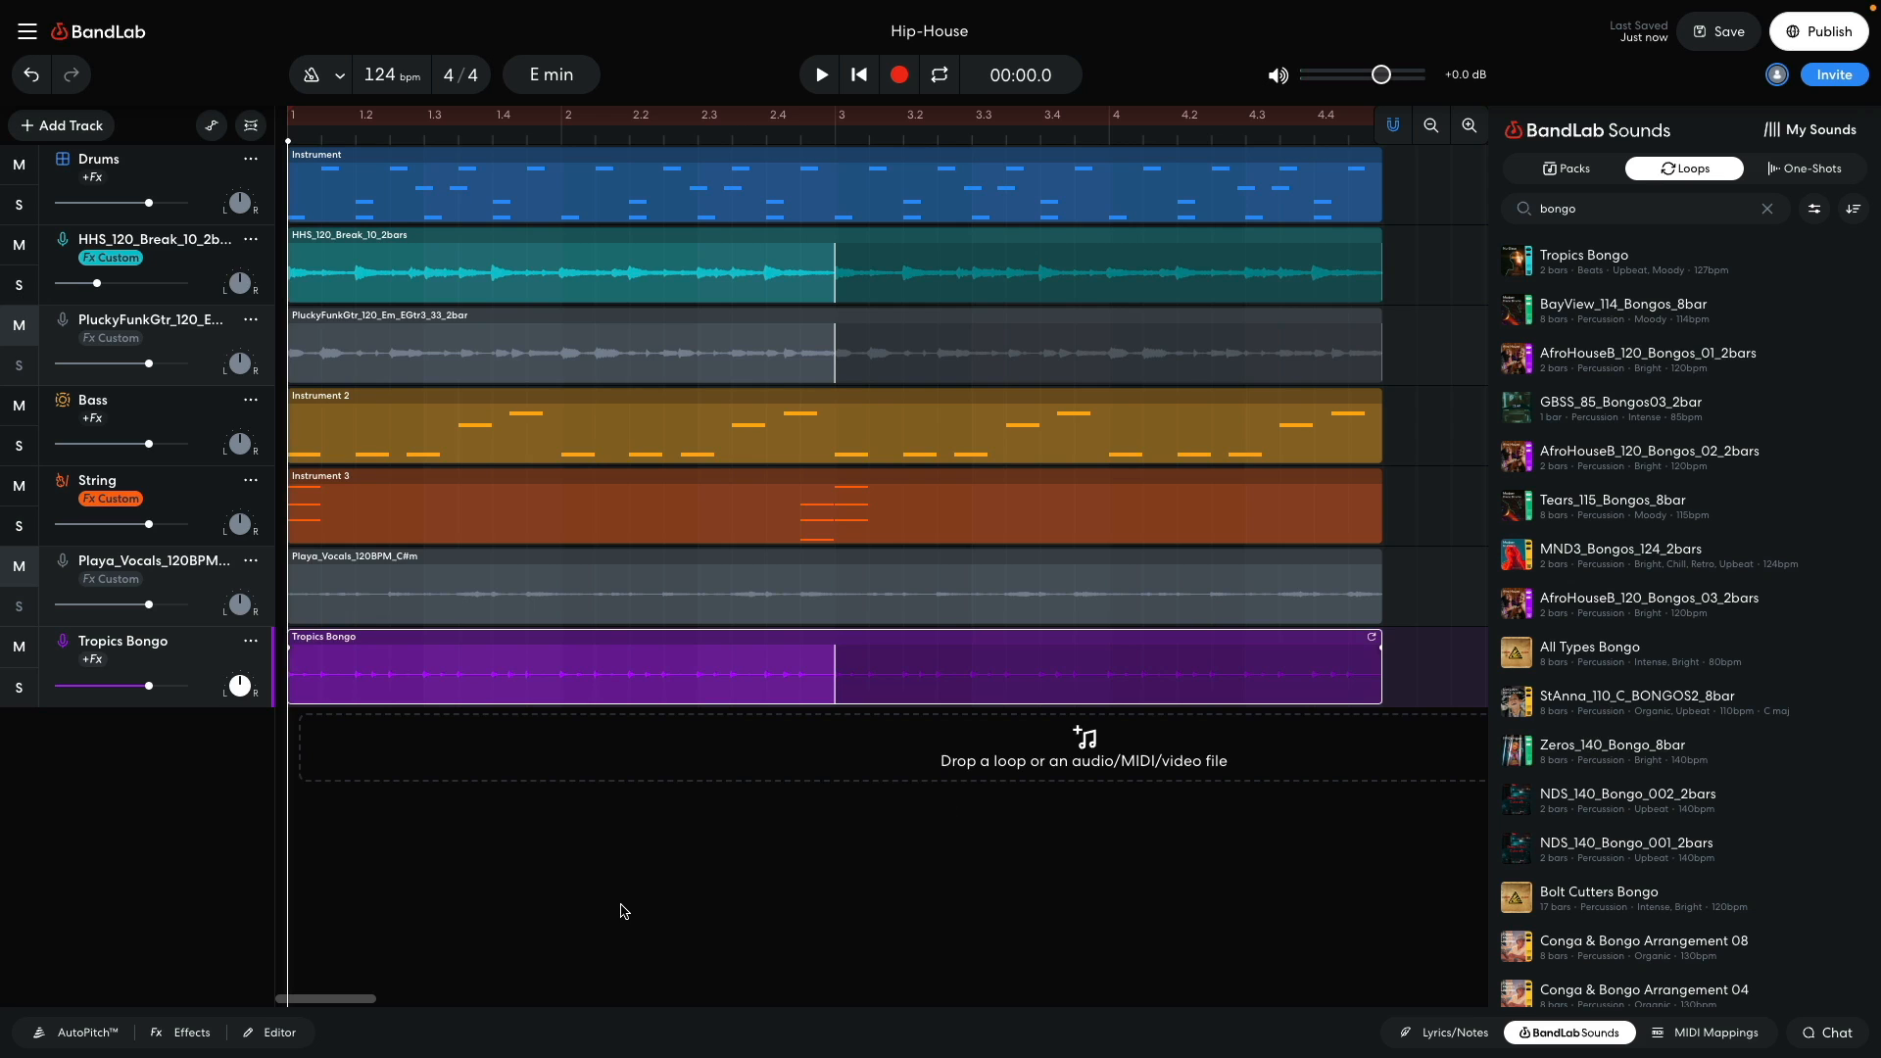
key("space")
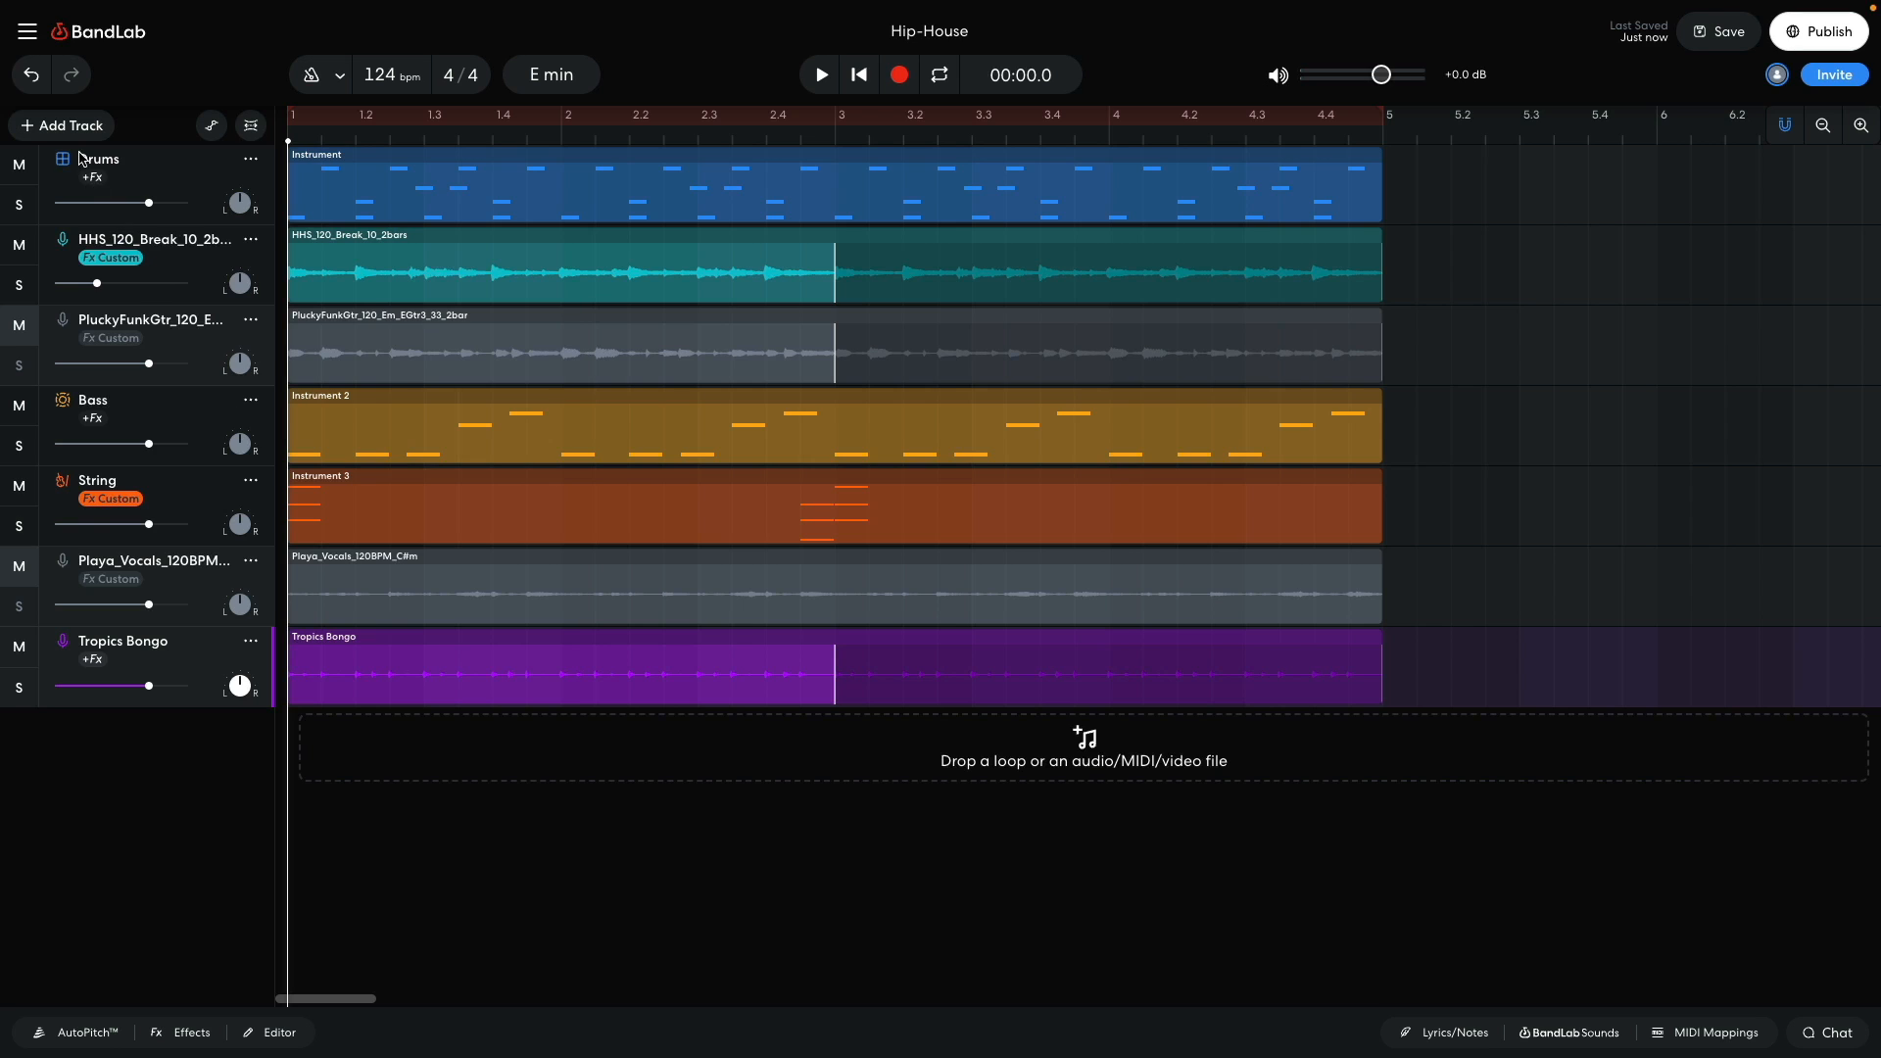
Step: Add a virtual instrument track with the Clean 5th Sine Organ sound
left_click(69, 126)
left_click(99, 286)
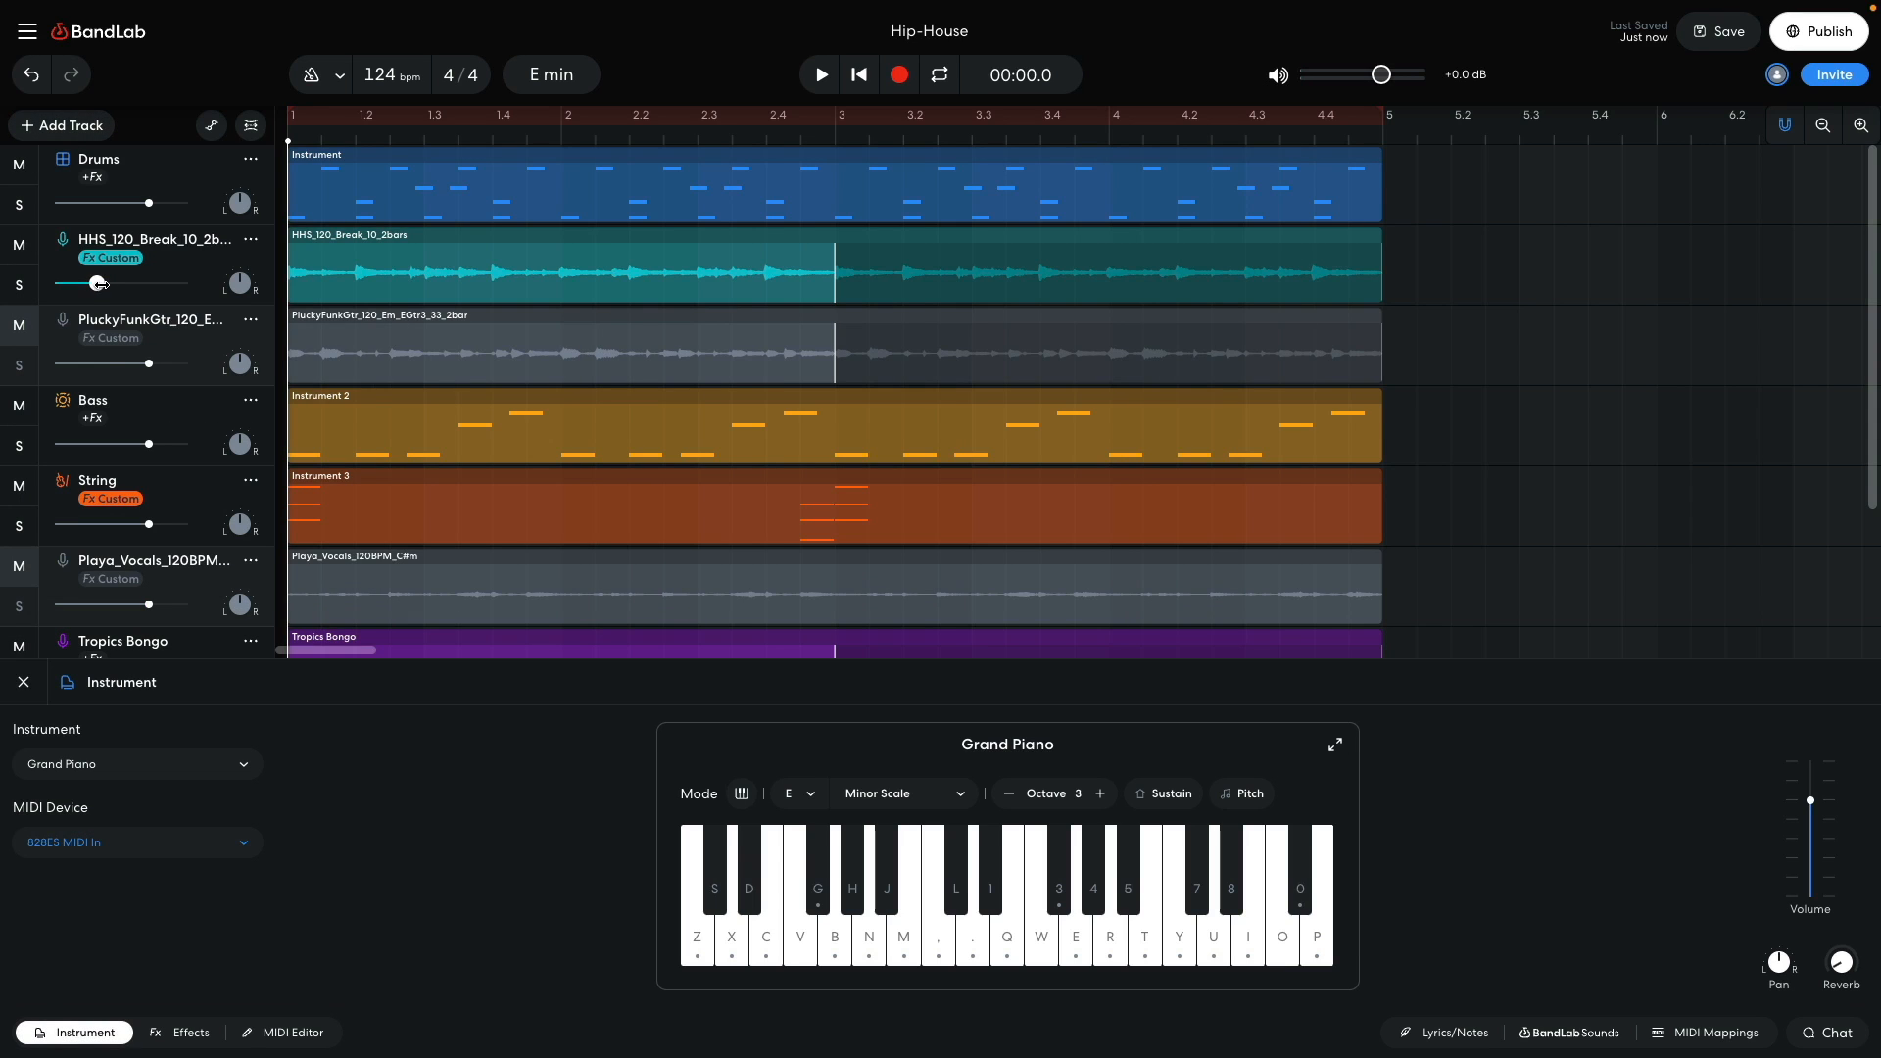
left_click(88, 772)
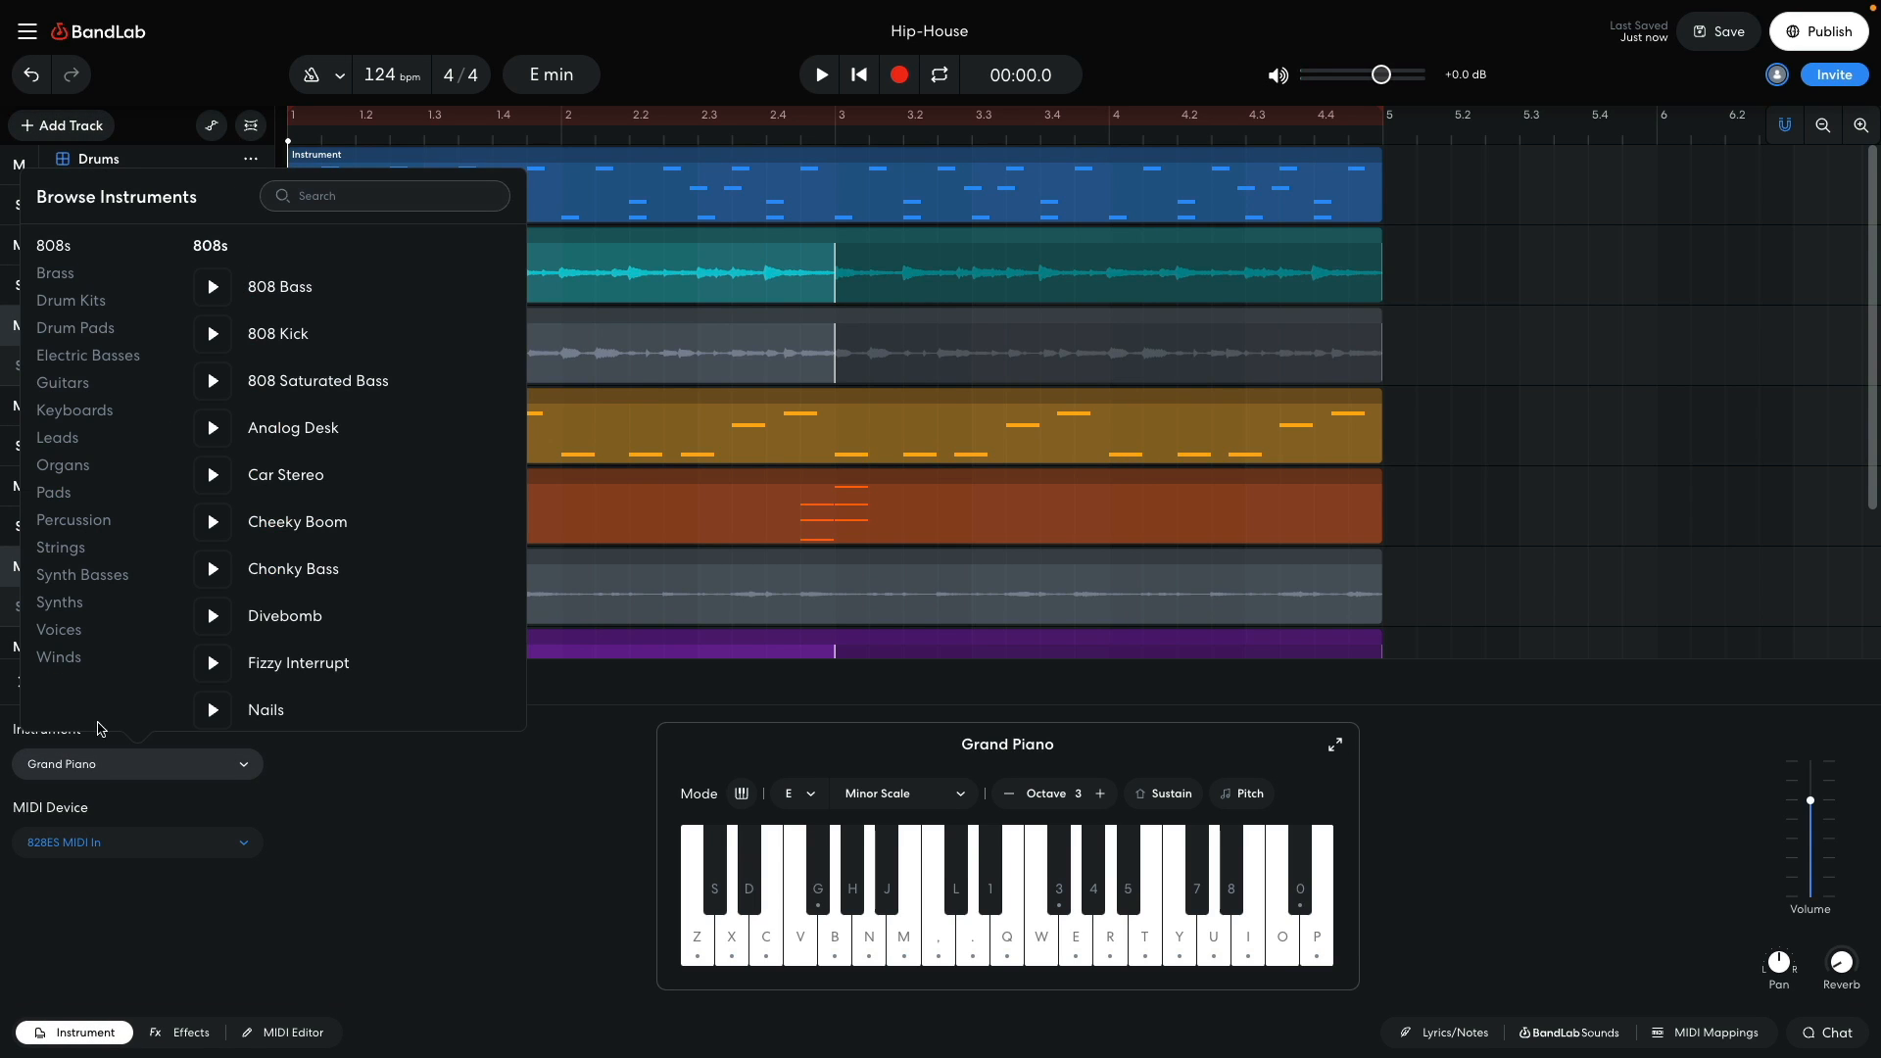
left_click(79, 468)
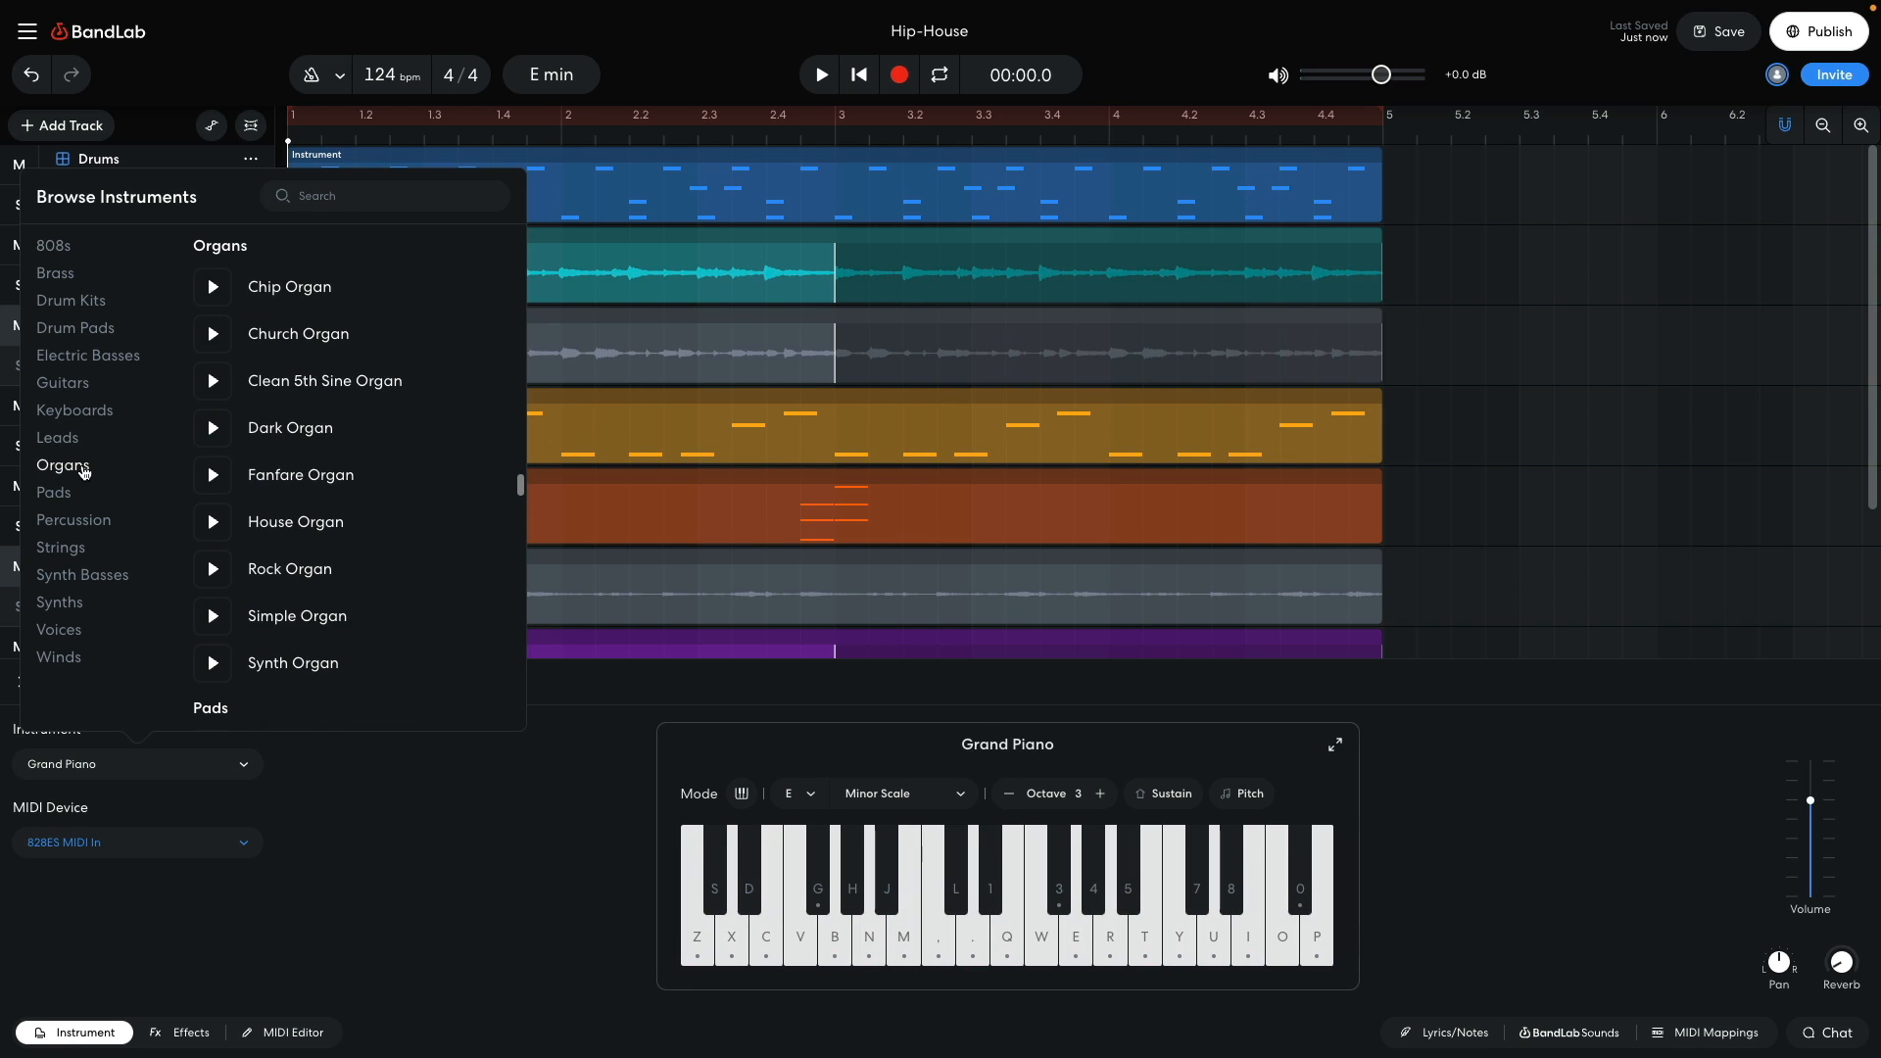
left_click(299, 384)
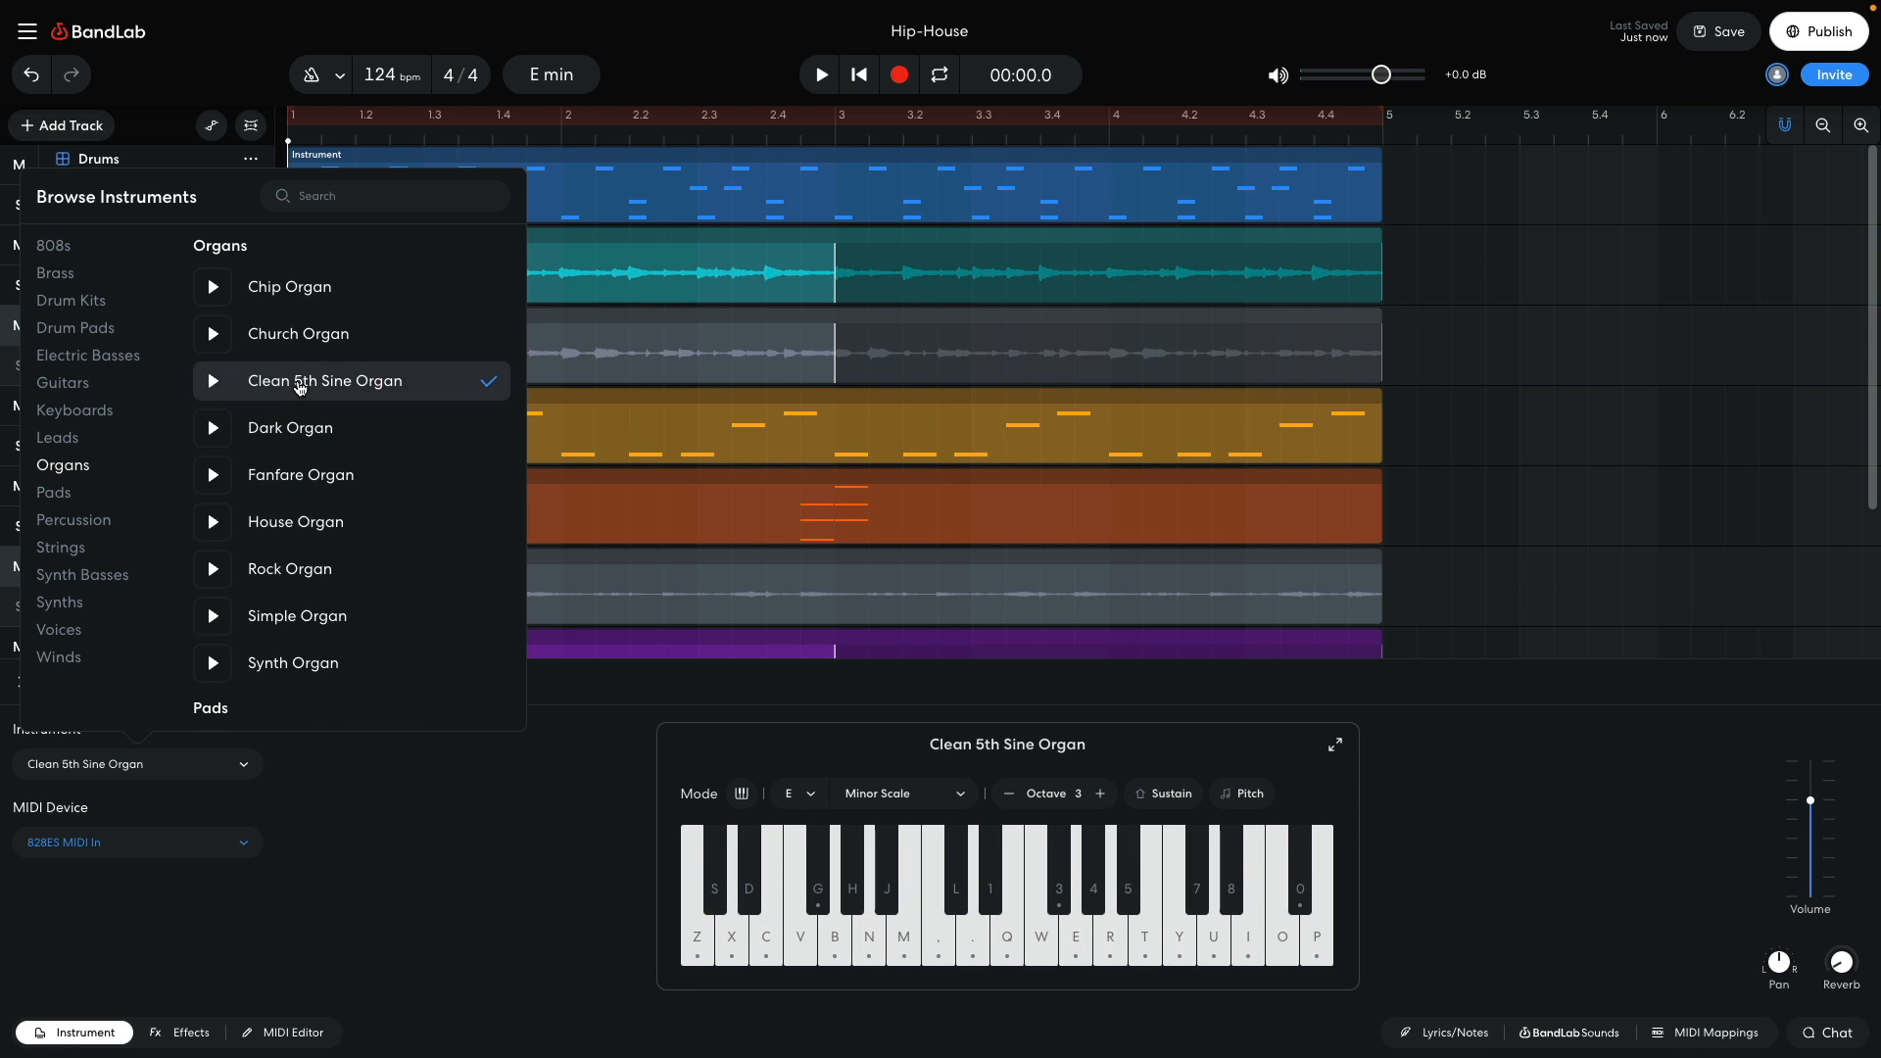
left_click(426, 839)
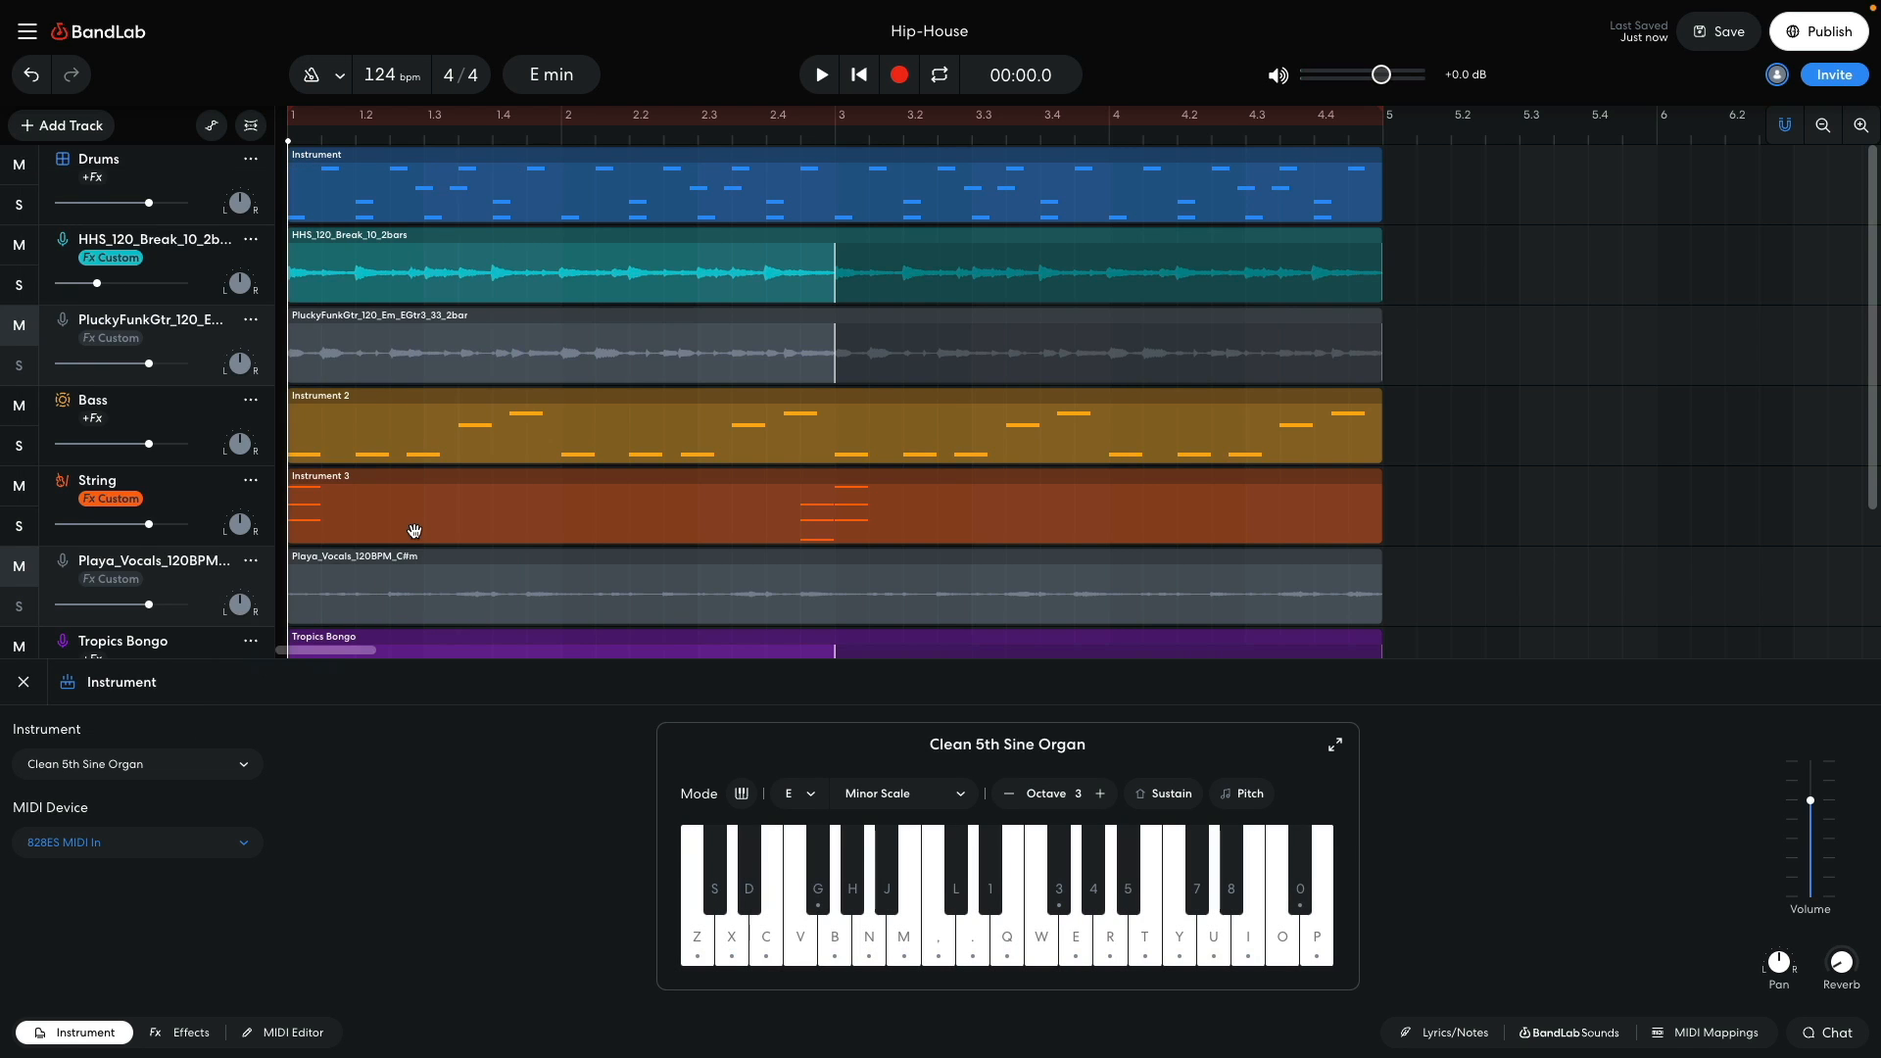
Step: Play the beat with the four-bar organ line and duplicate all its notes one octave higher
scroll(414, 531, "down", 3)
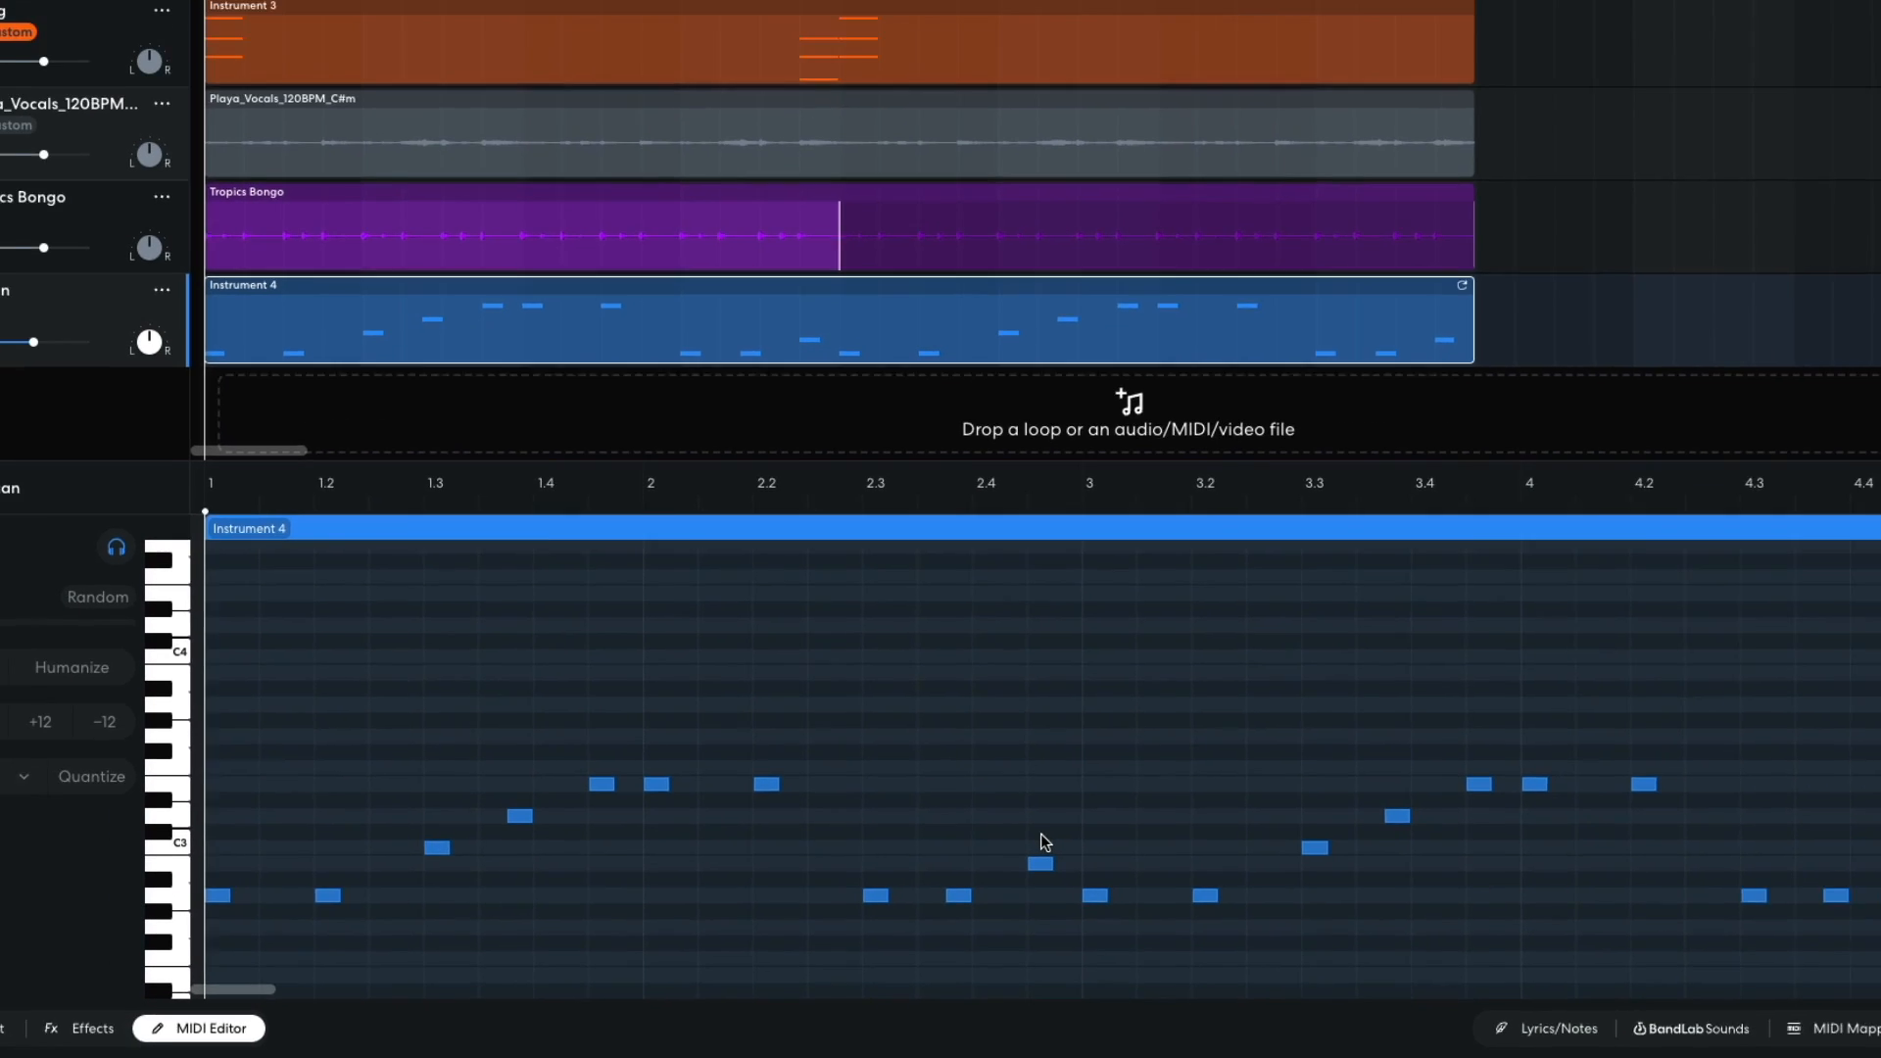
key("space")
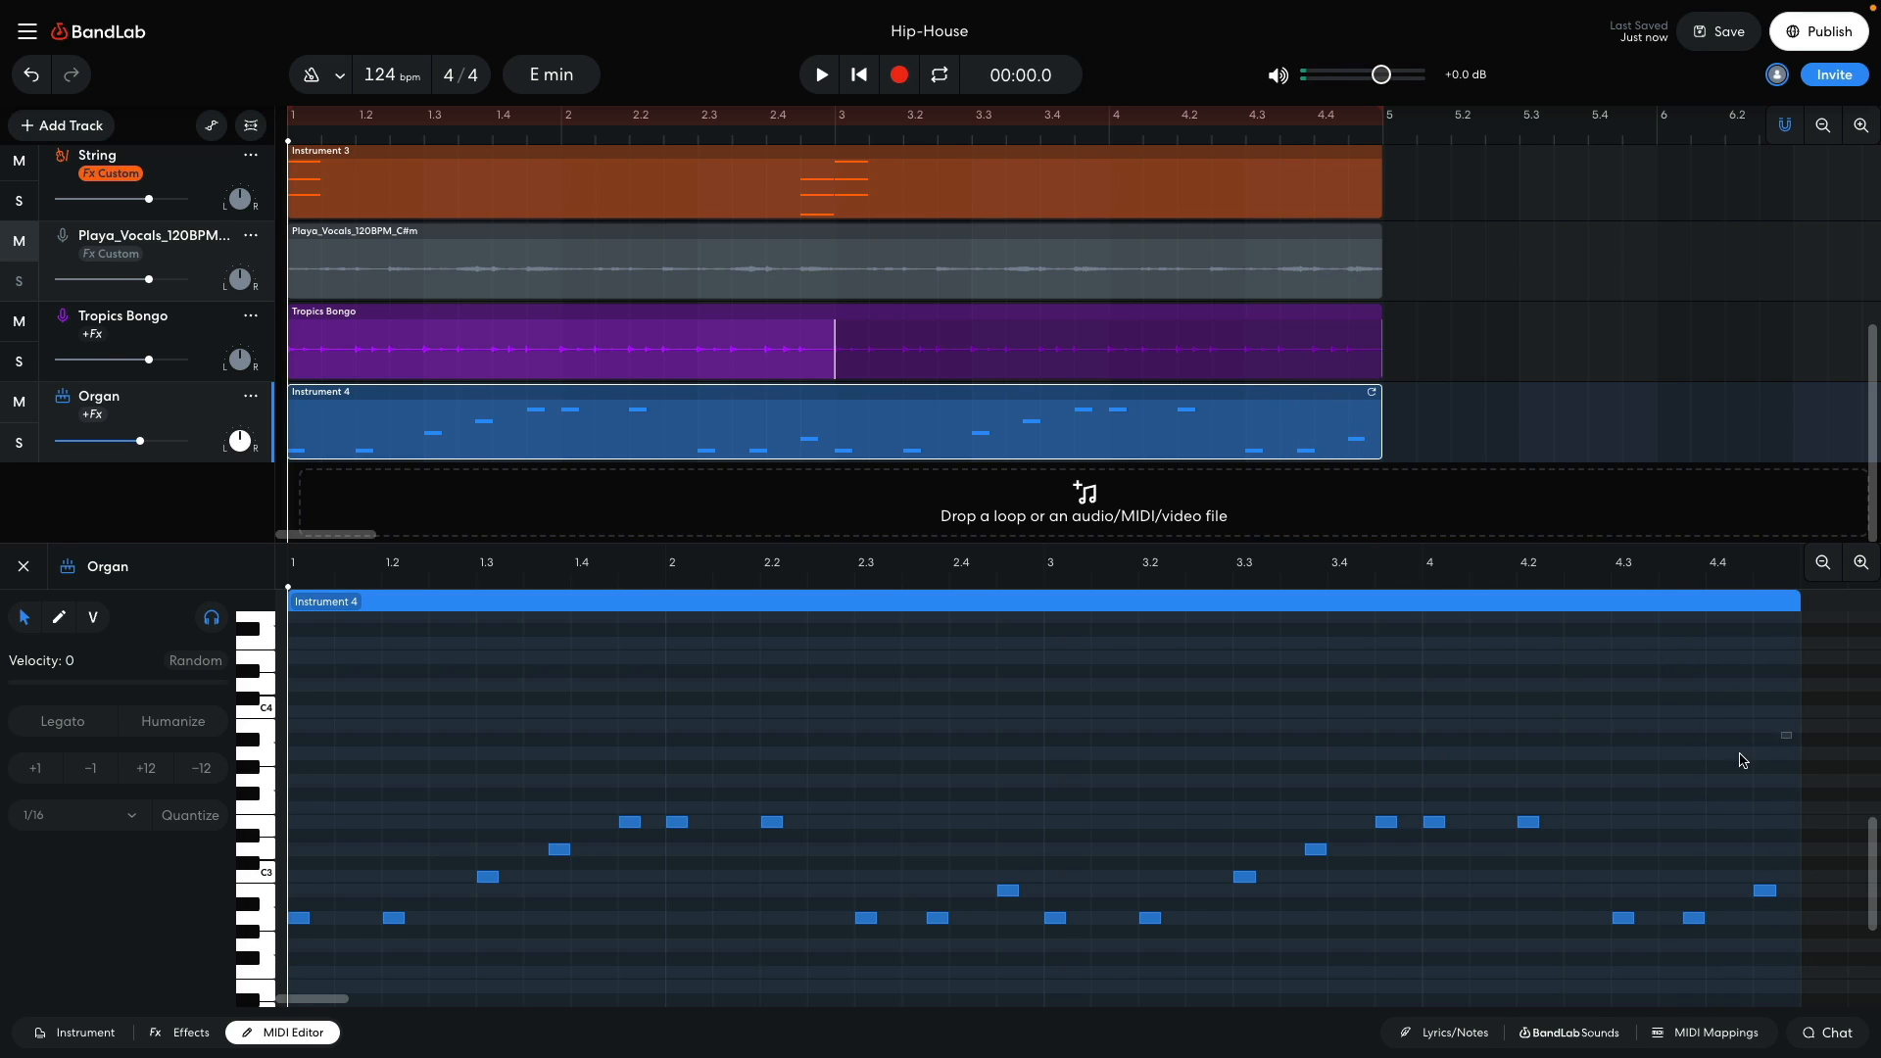
left_click_drag(1743, 761, 315, 761)
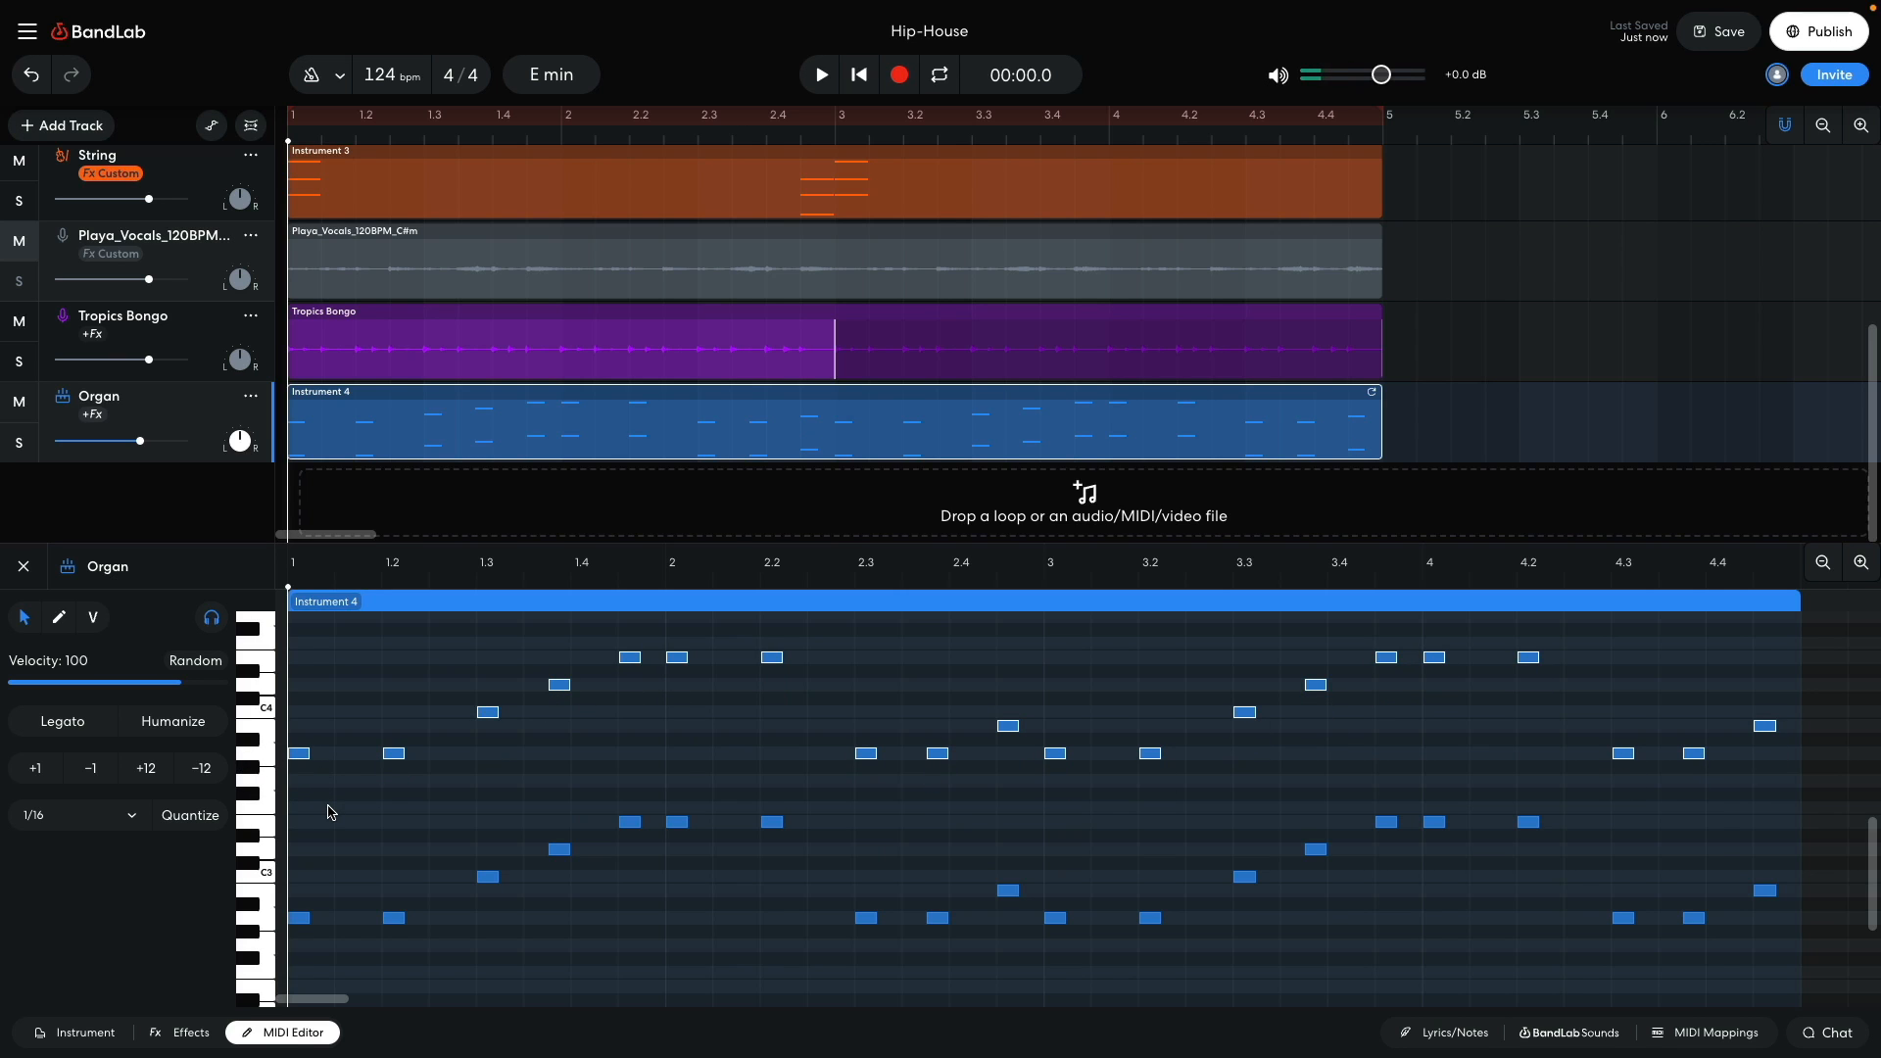
Step: Play the beat with the octave-doubled organ, and add the VibeToo modulation effect to the Organ track
key("space")
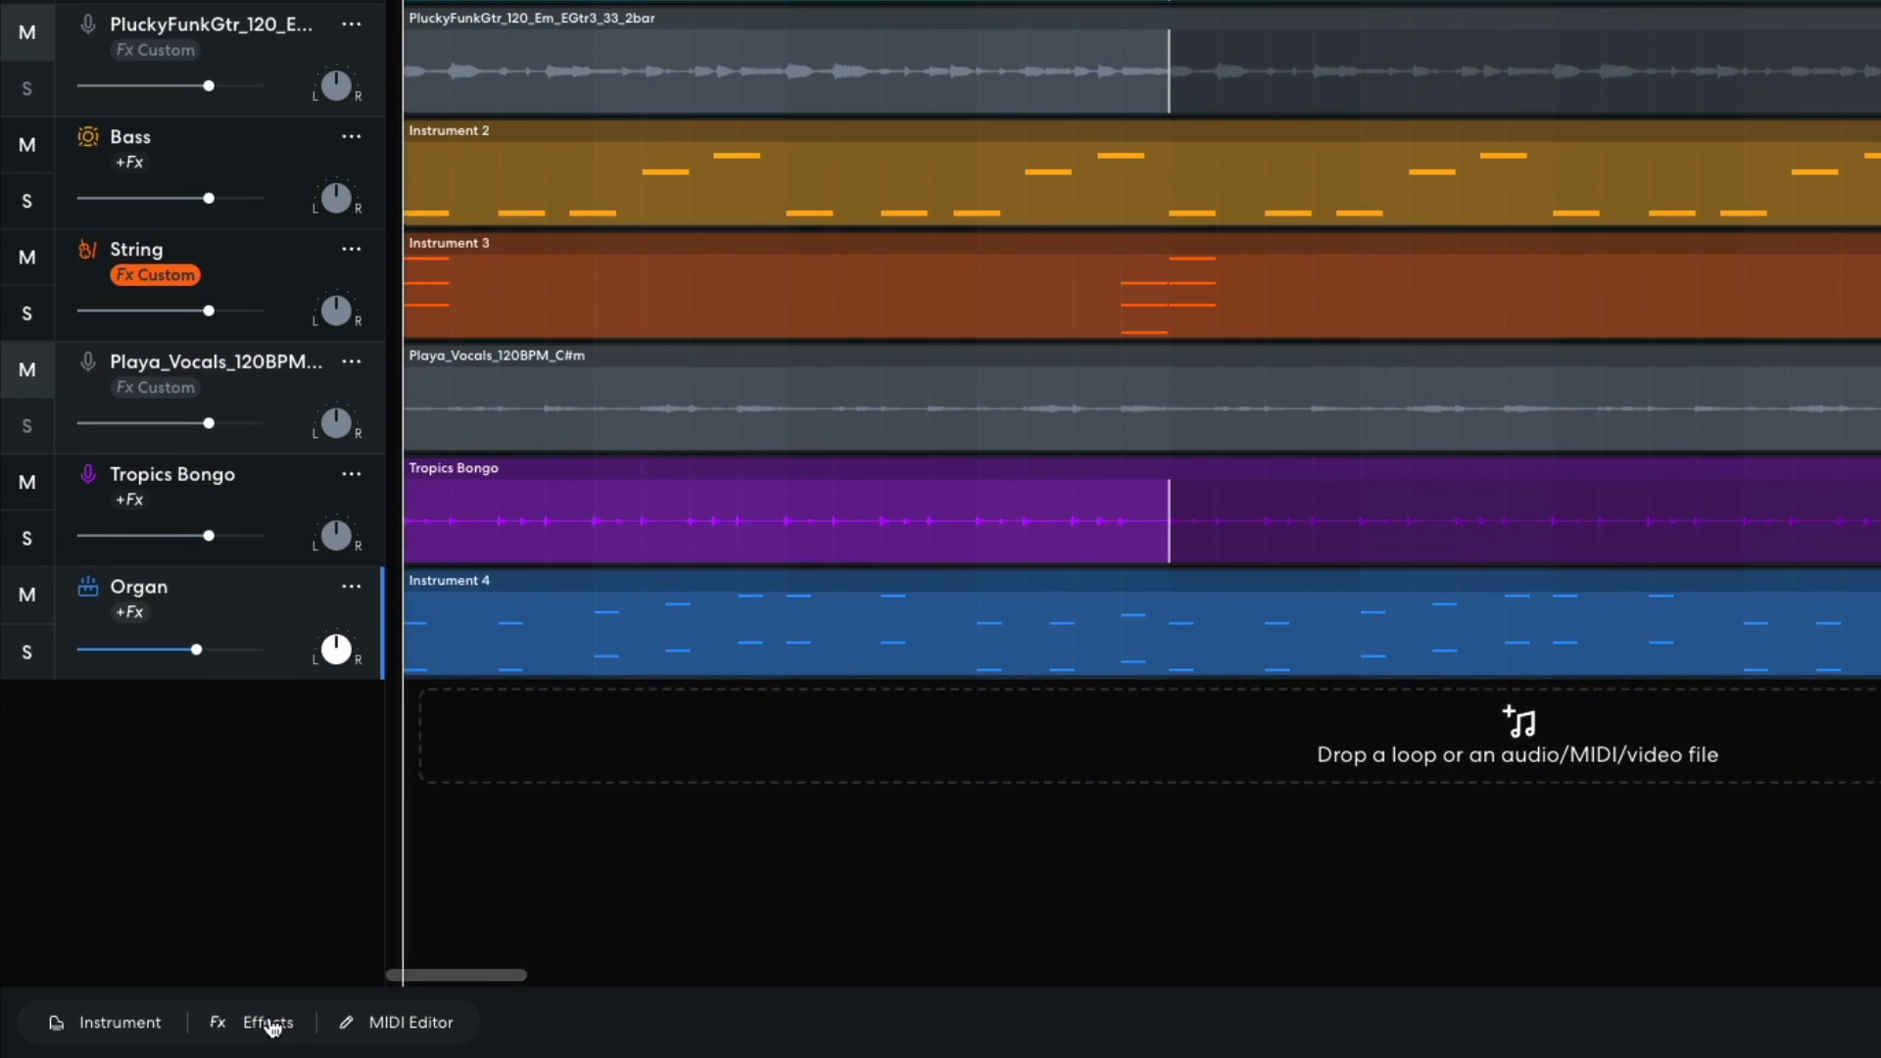
left_click(180, 1032)
left_click(521, 774)
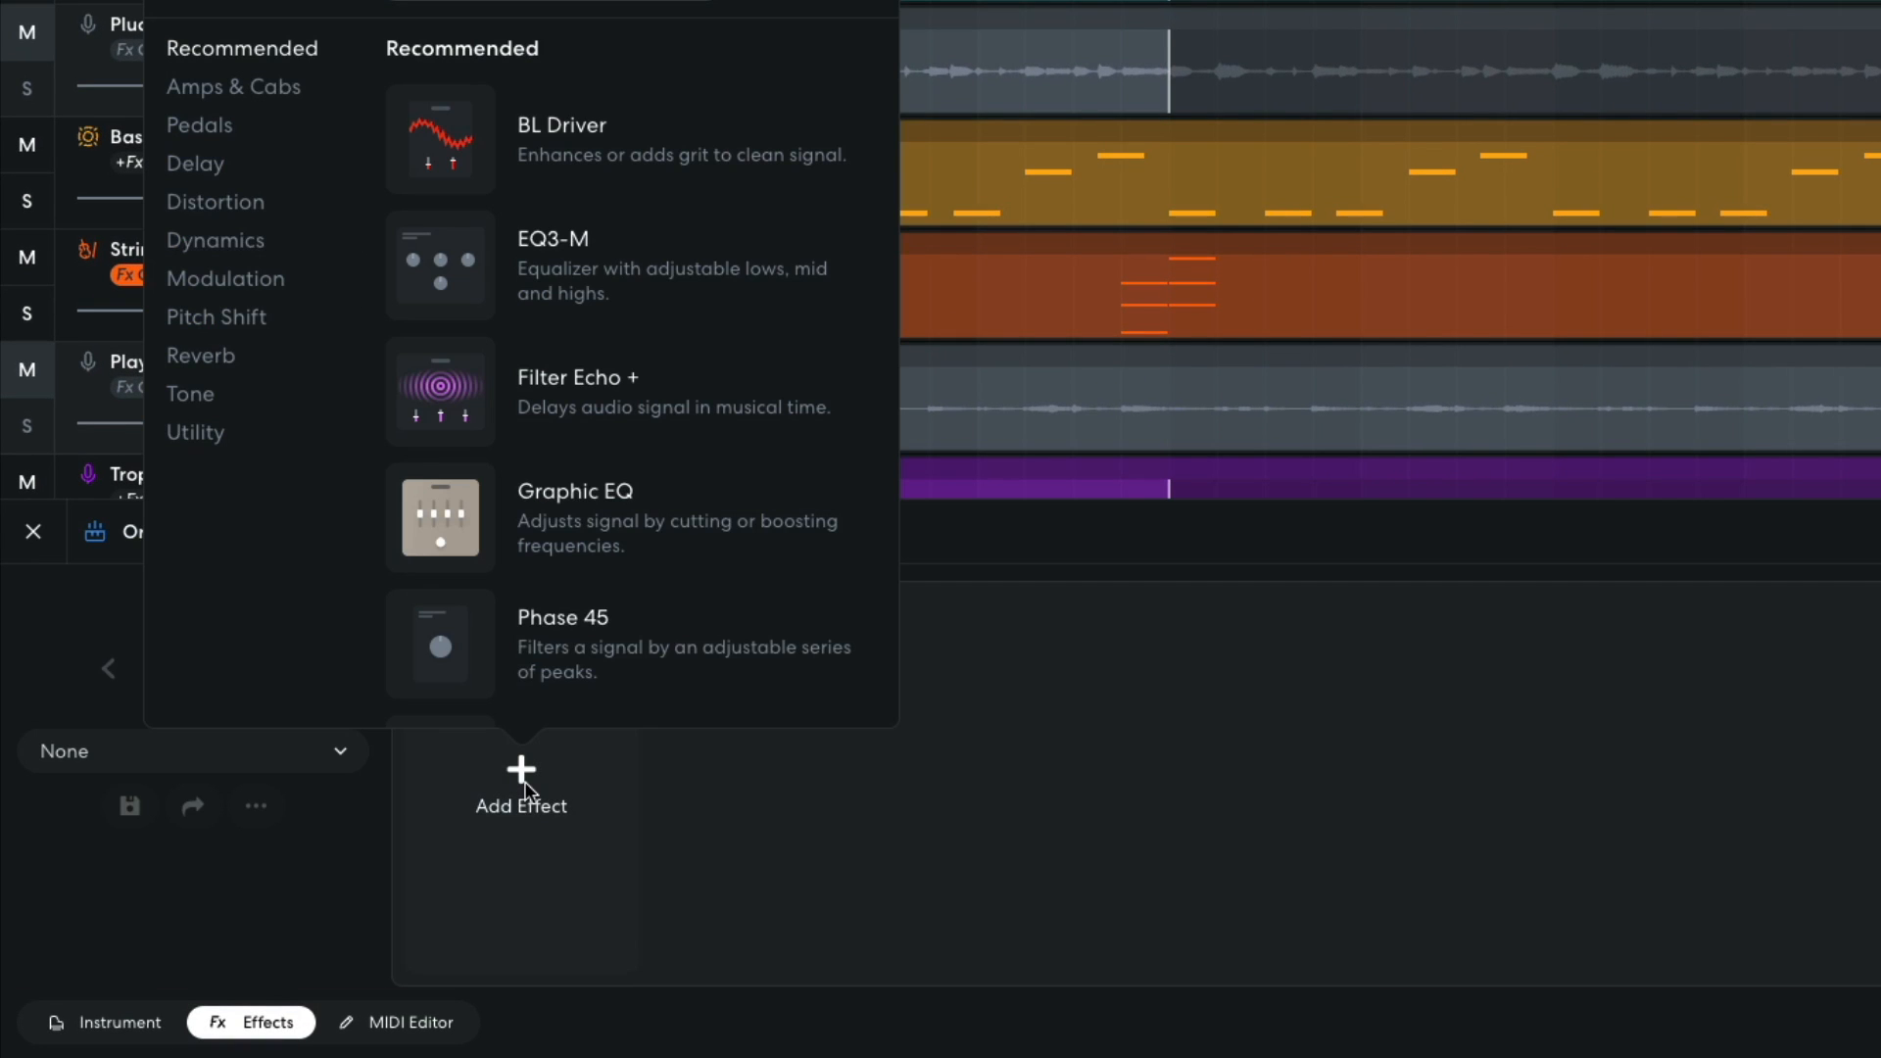
left_click(254, 284)
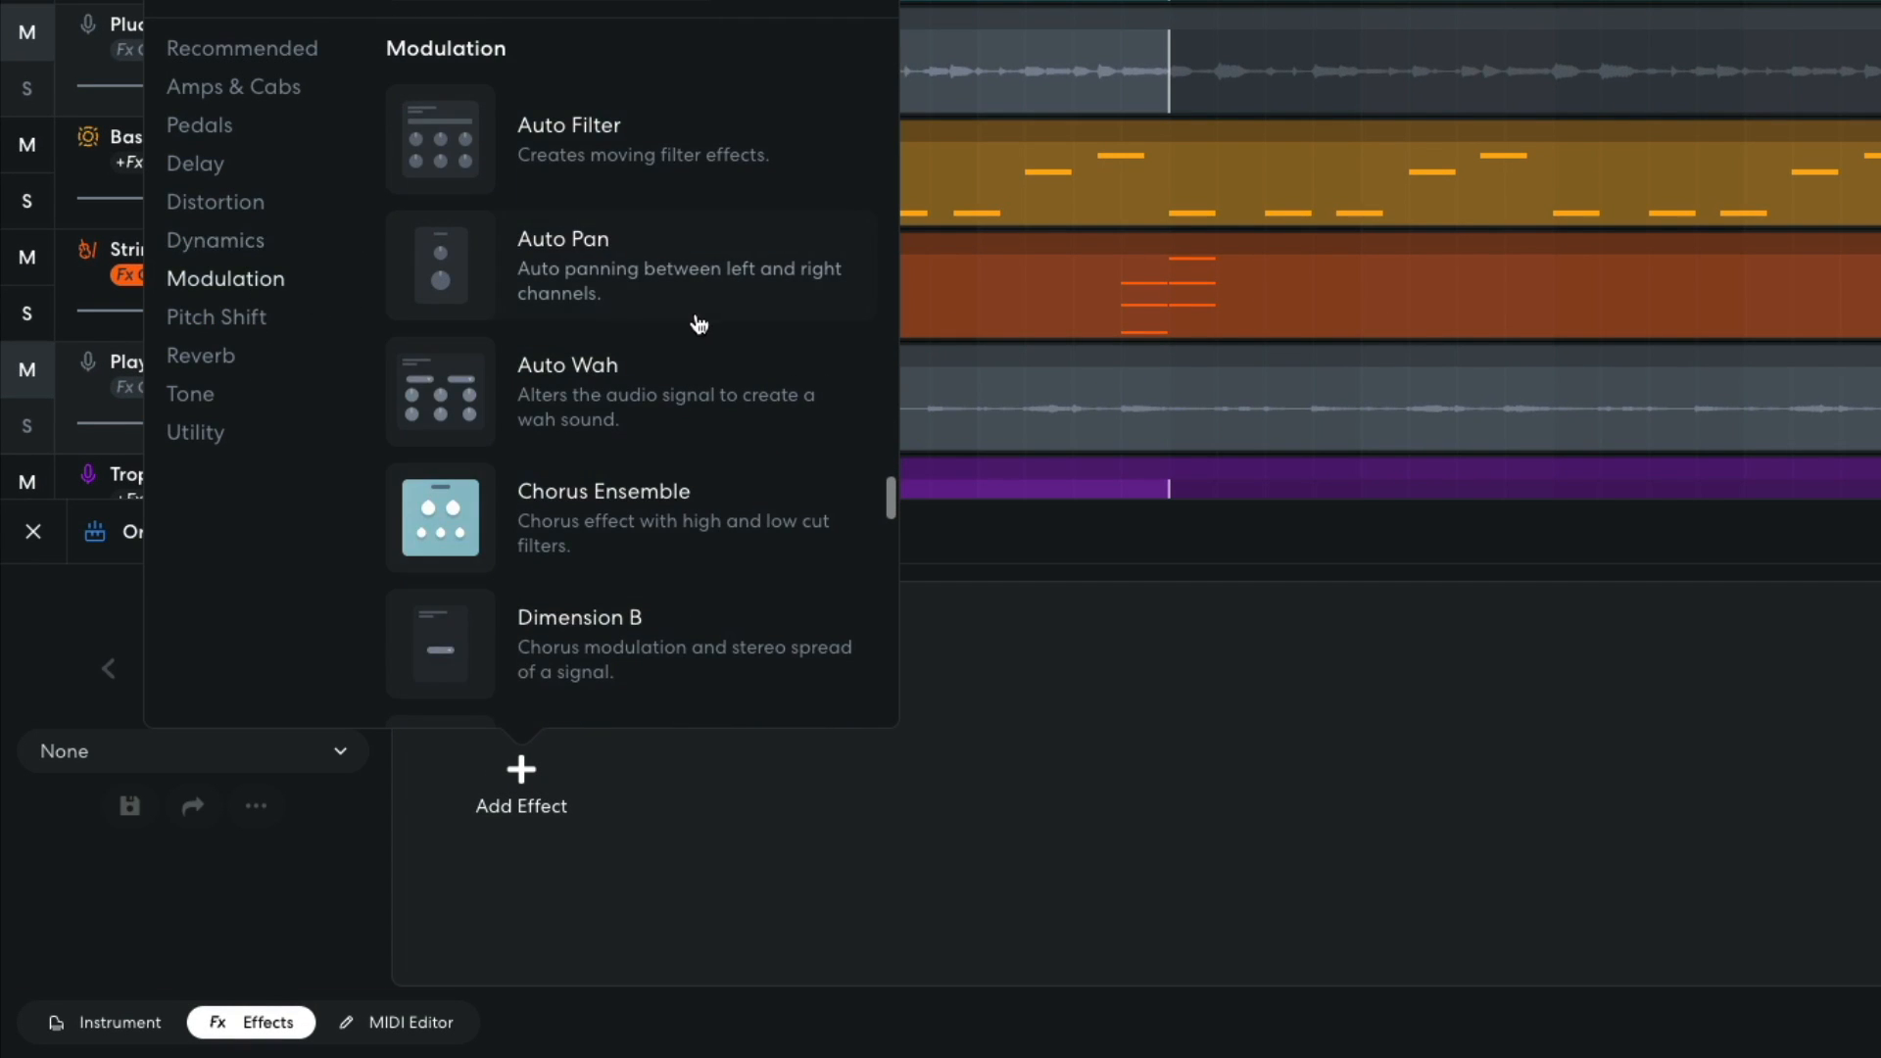
scroll(726, 323, "down", 6)
scroll(669, 326, "down", 4)
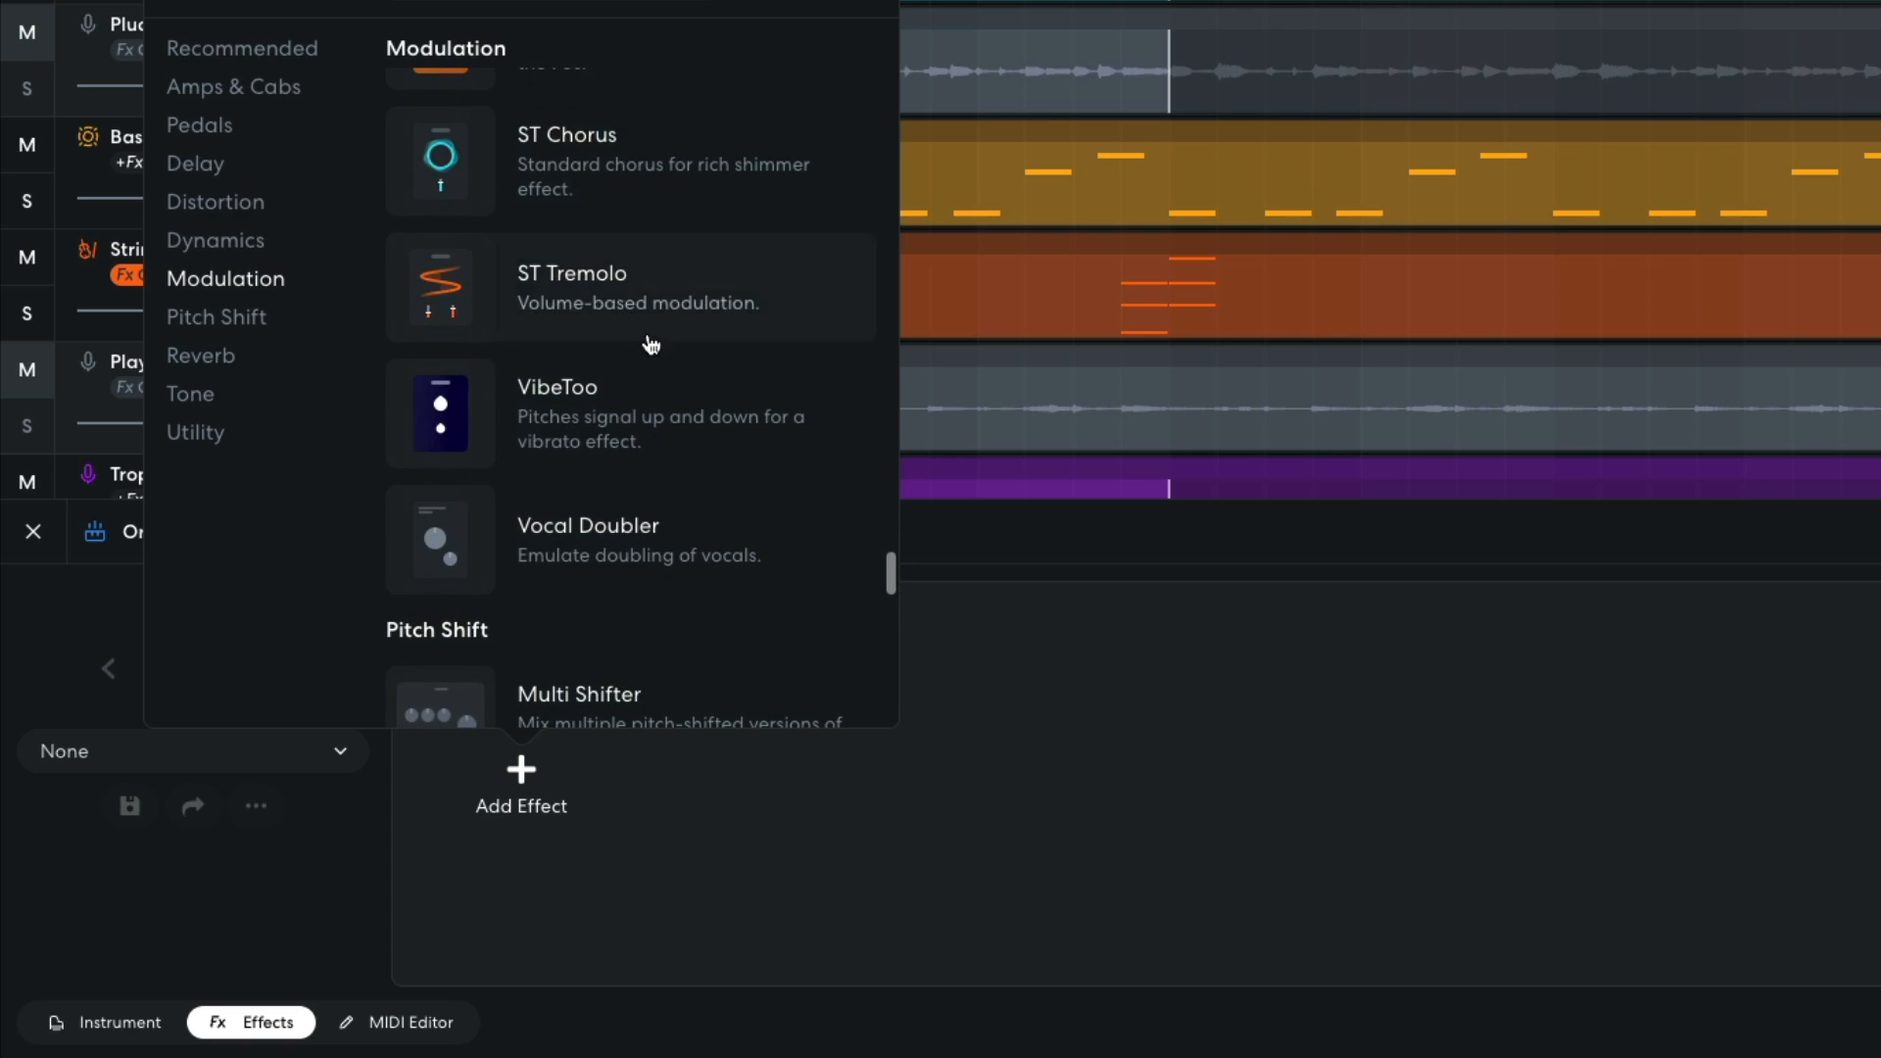
left_click(606, 412)
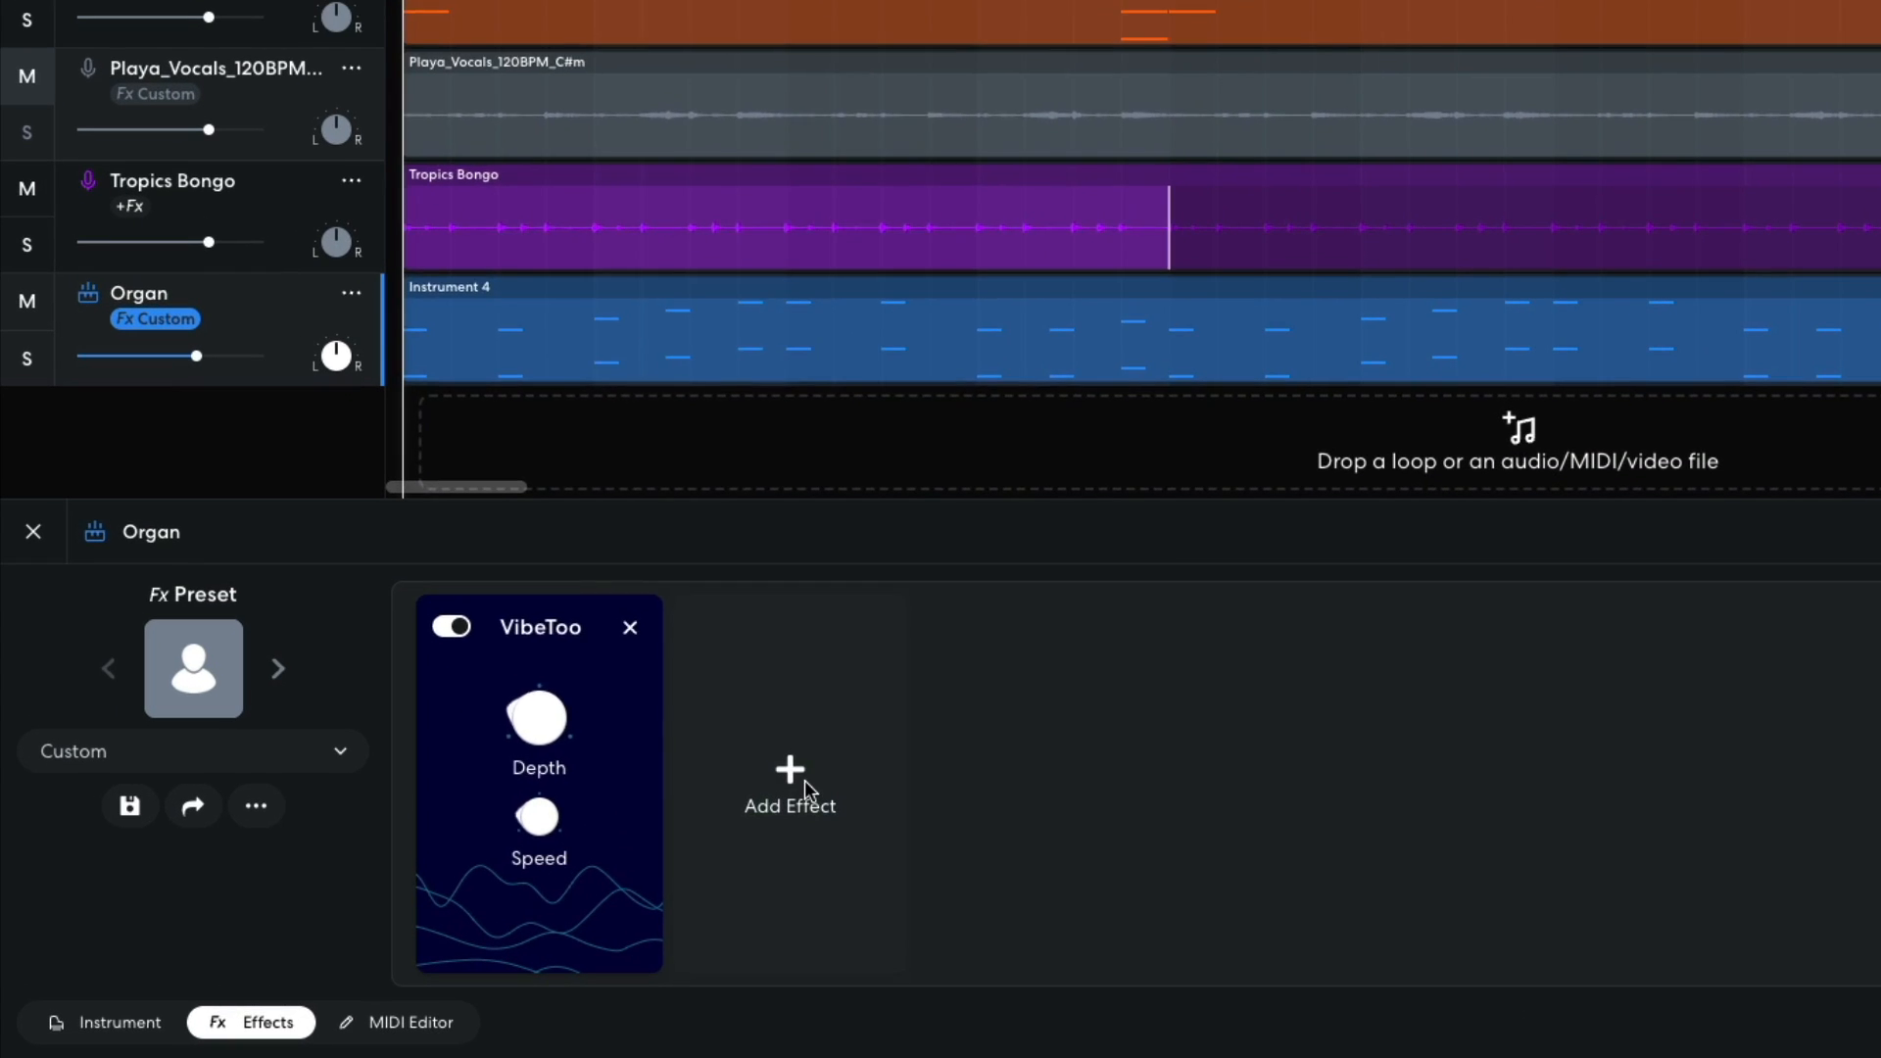
Step: Add the Studio Reverb effect after VibeToo on the Organ track and listen to the result
left_click(574, 866)
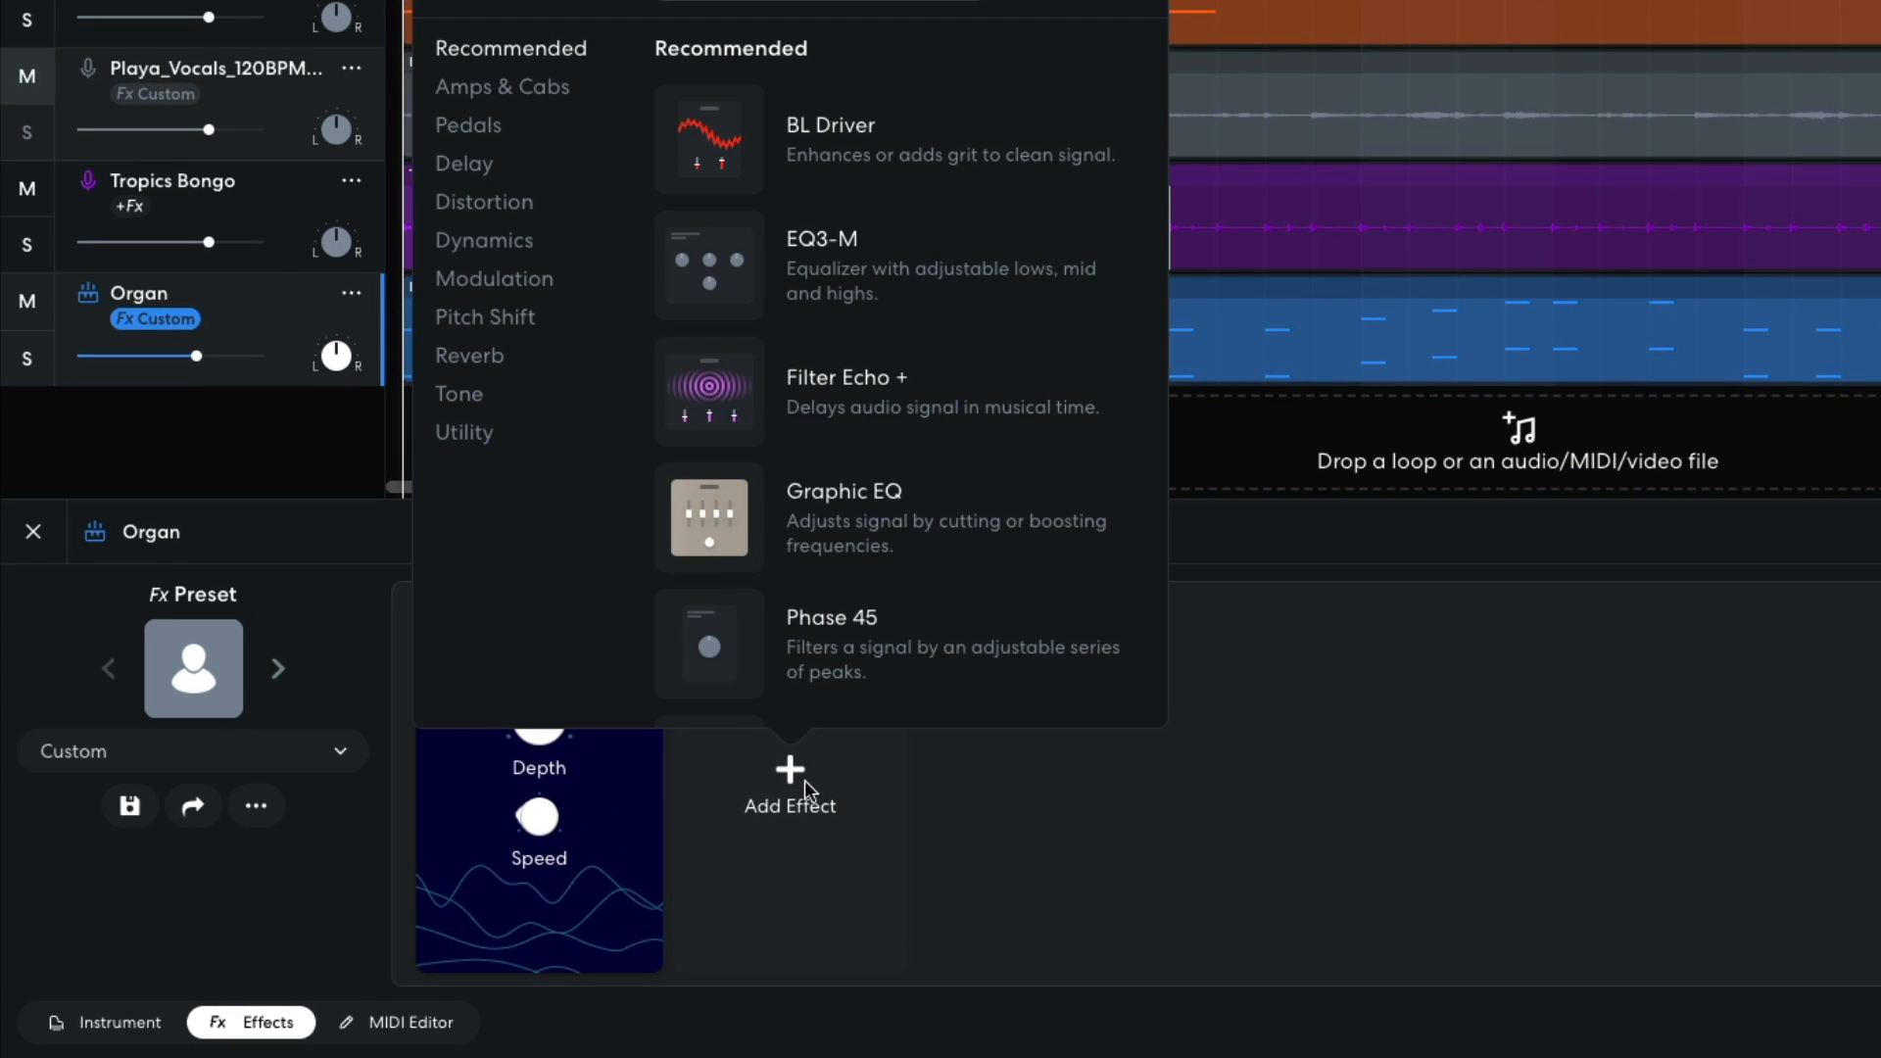
left_click(496, 357)
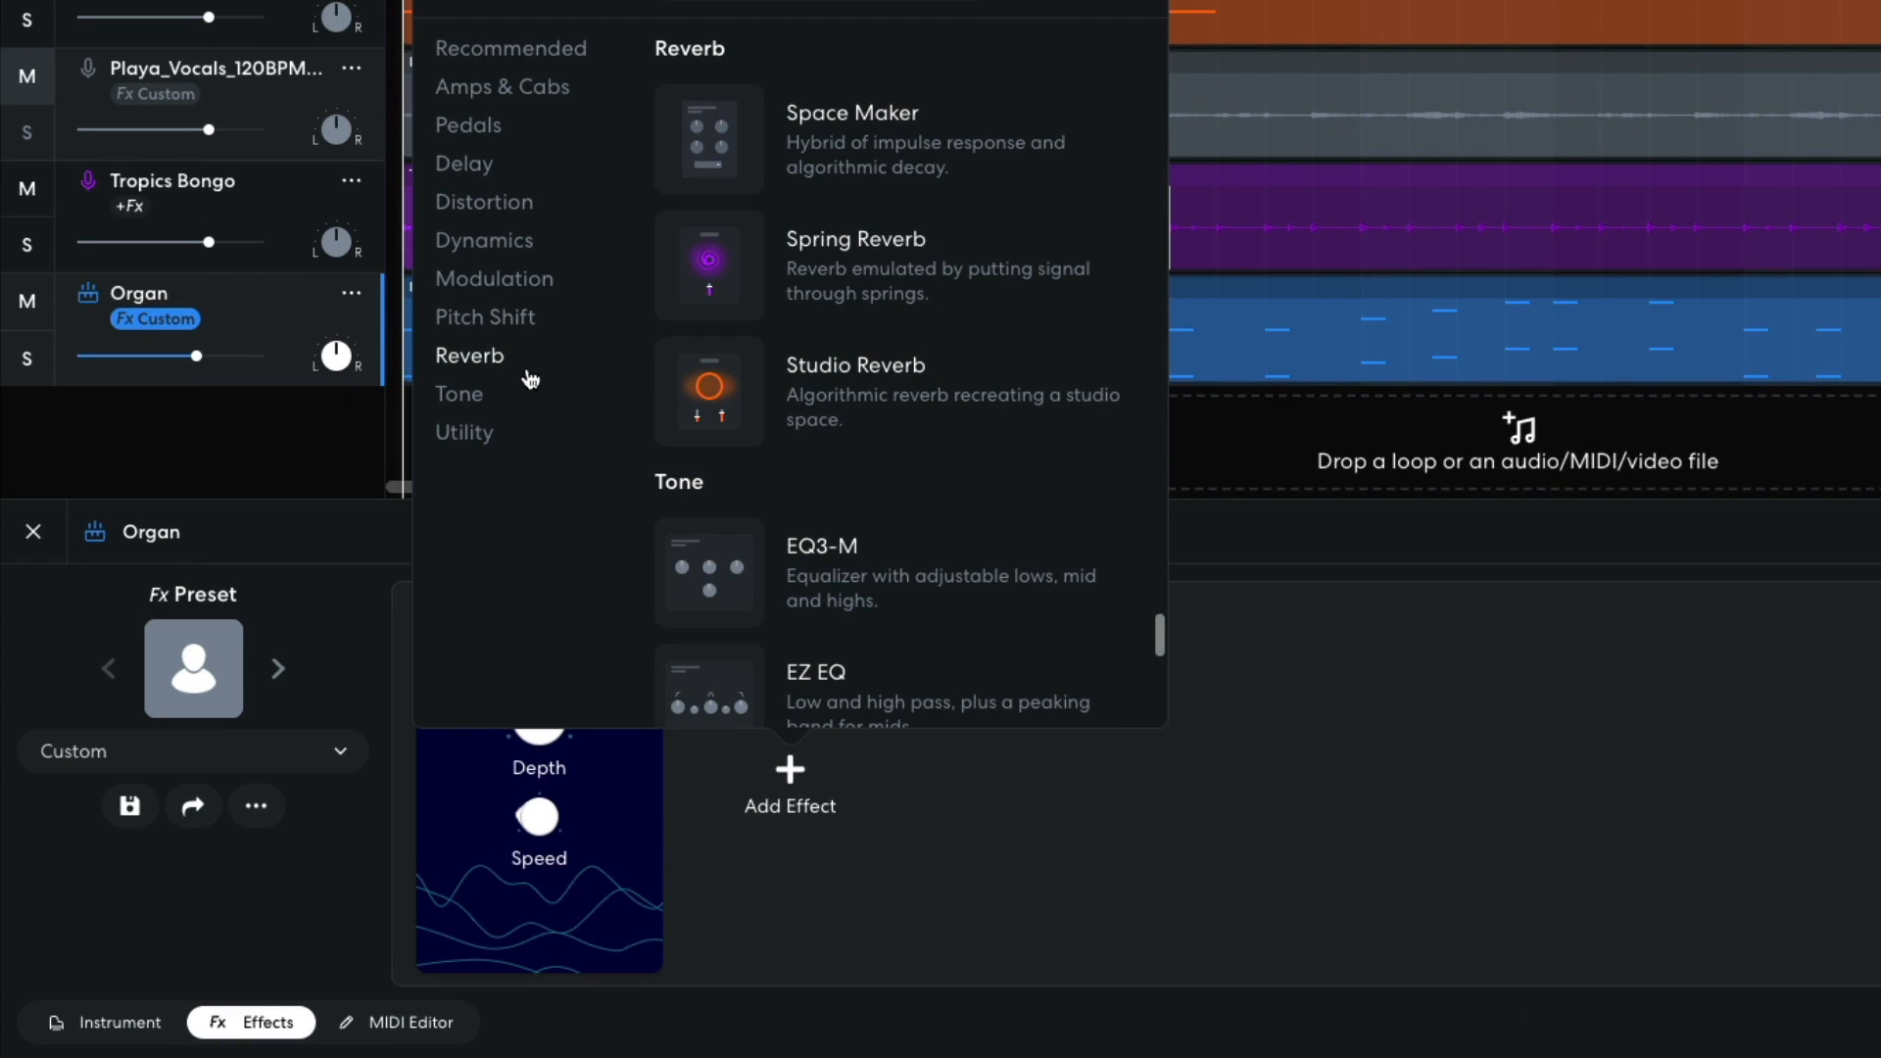
left_click(714, 375)
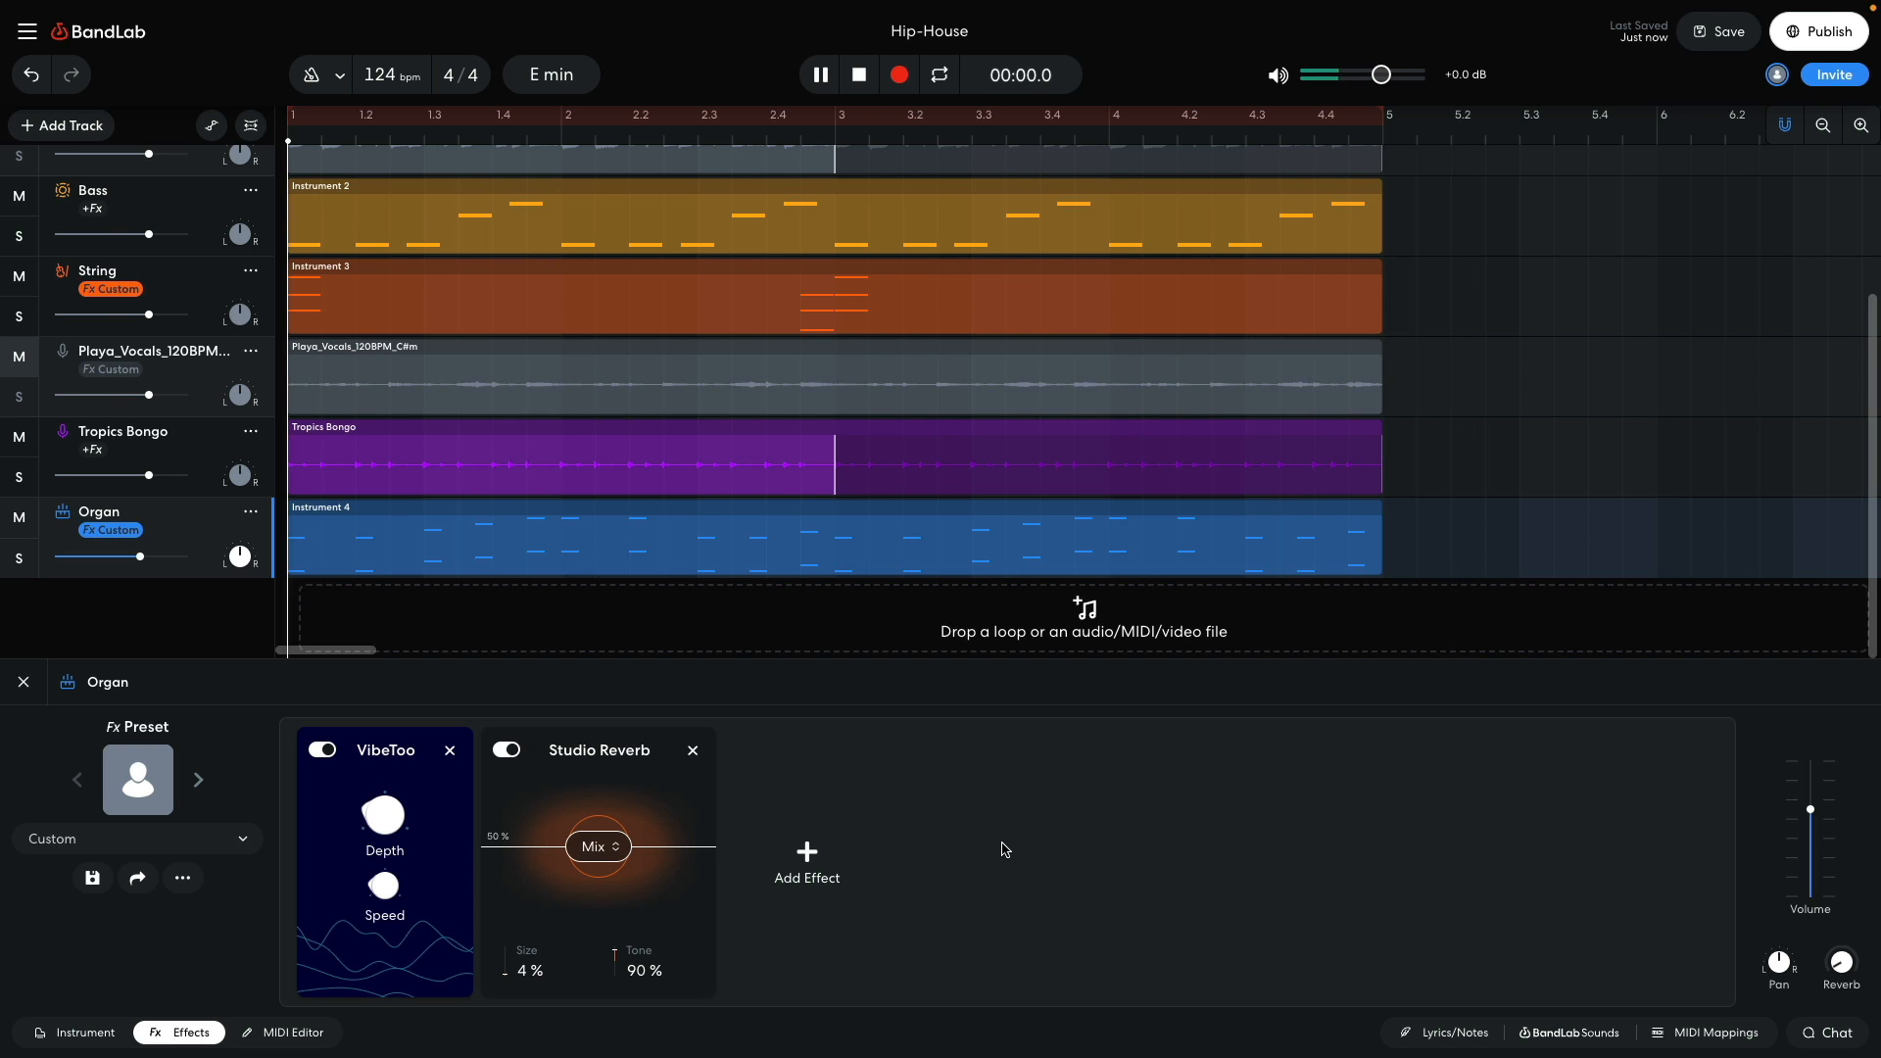
key("Escape")
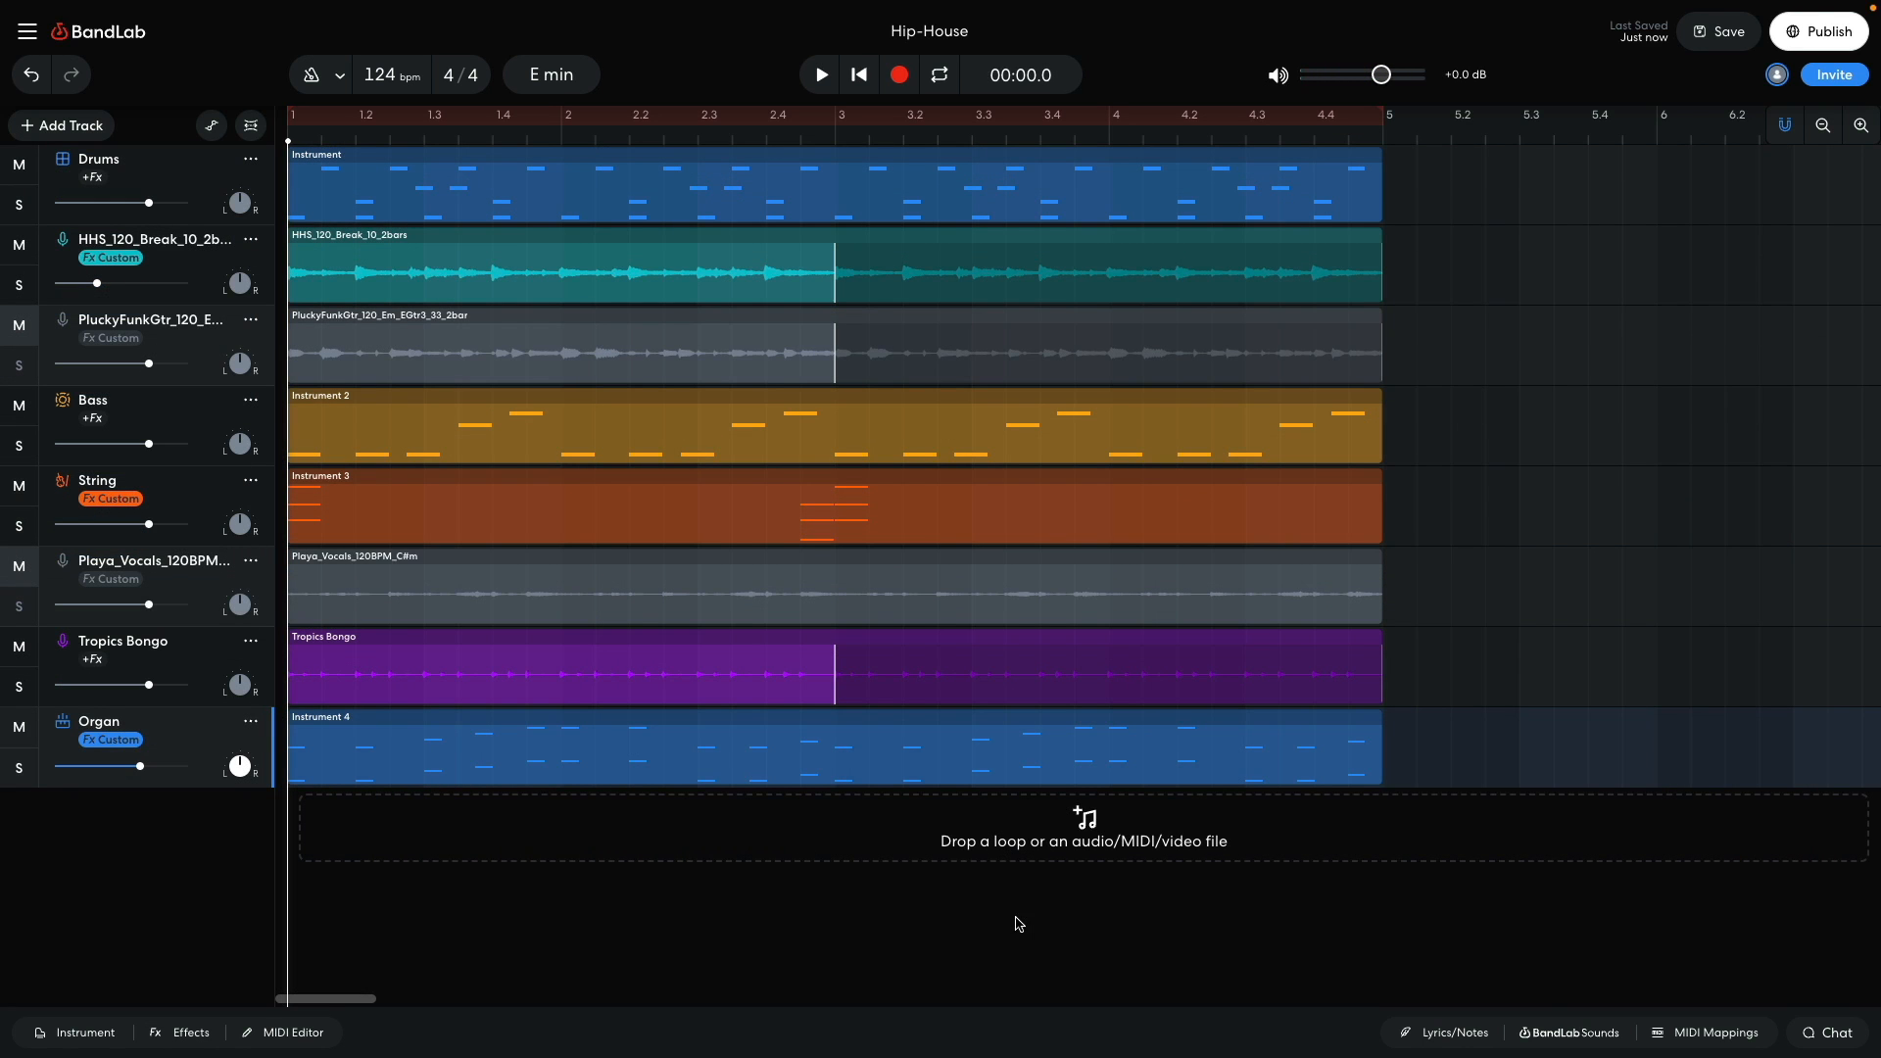
Step: Search the loops for riser, place Speeding Riser on a new track from bar 1 at reduced volume, and play the beat
left_click(1558, 1033)
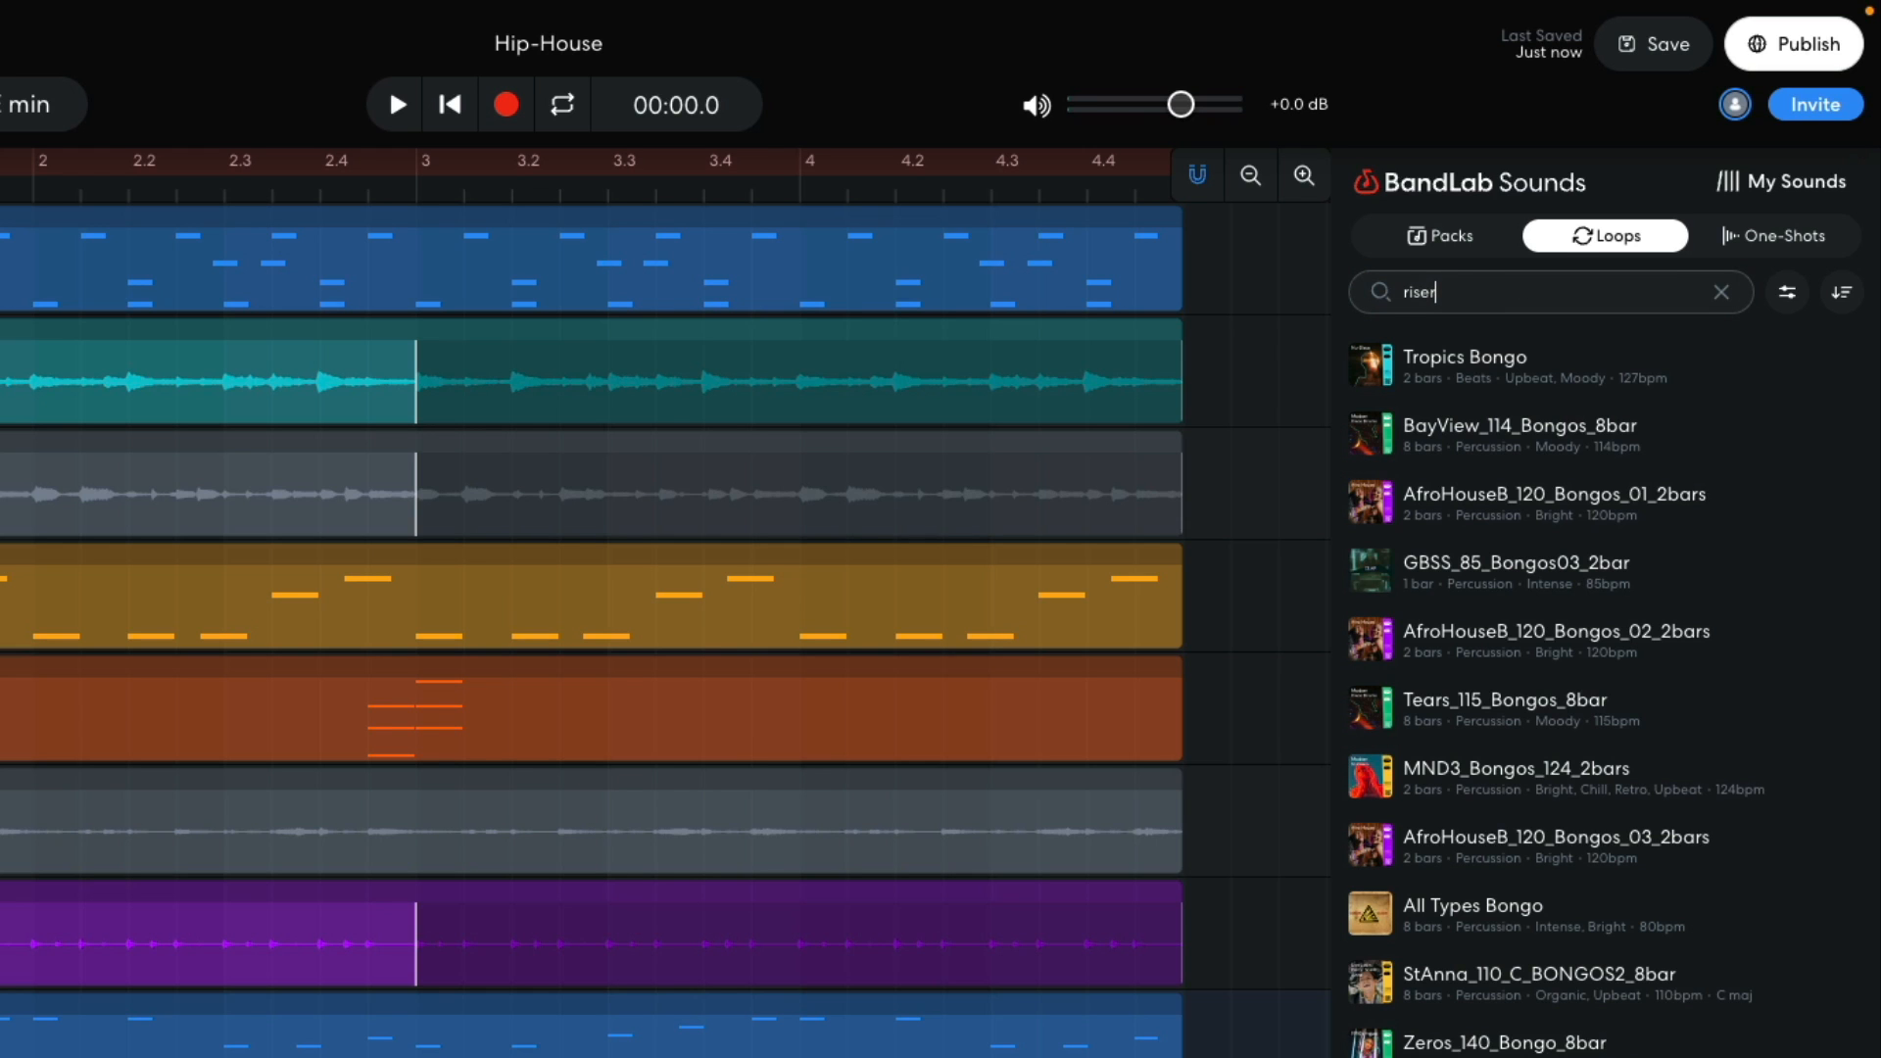
left_click_drag(1467, 632, 294, 838)
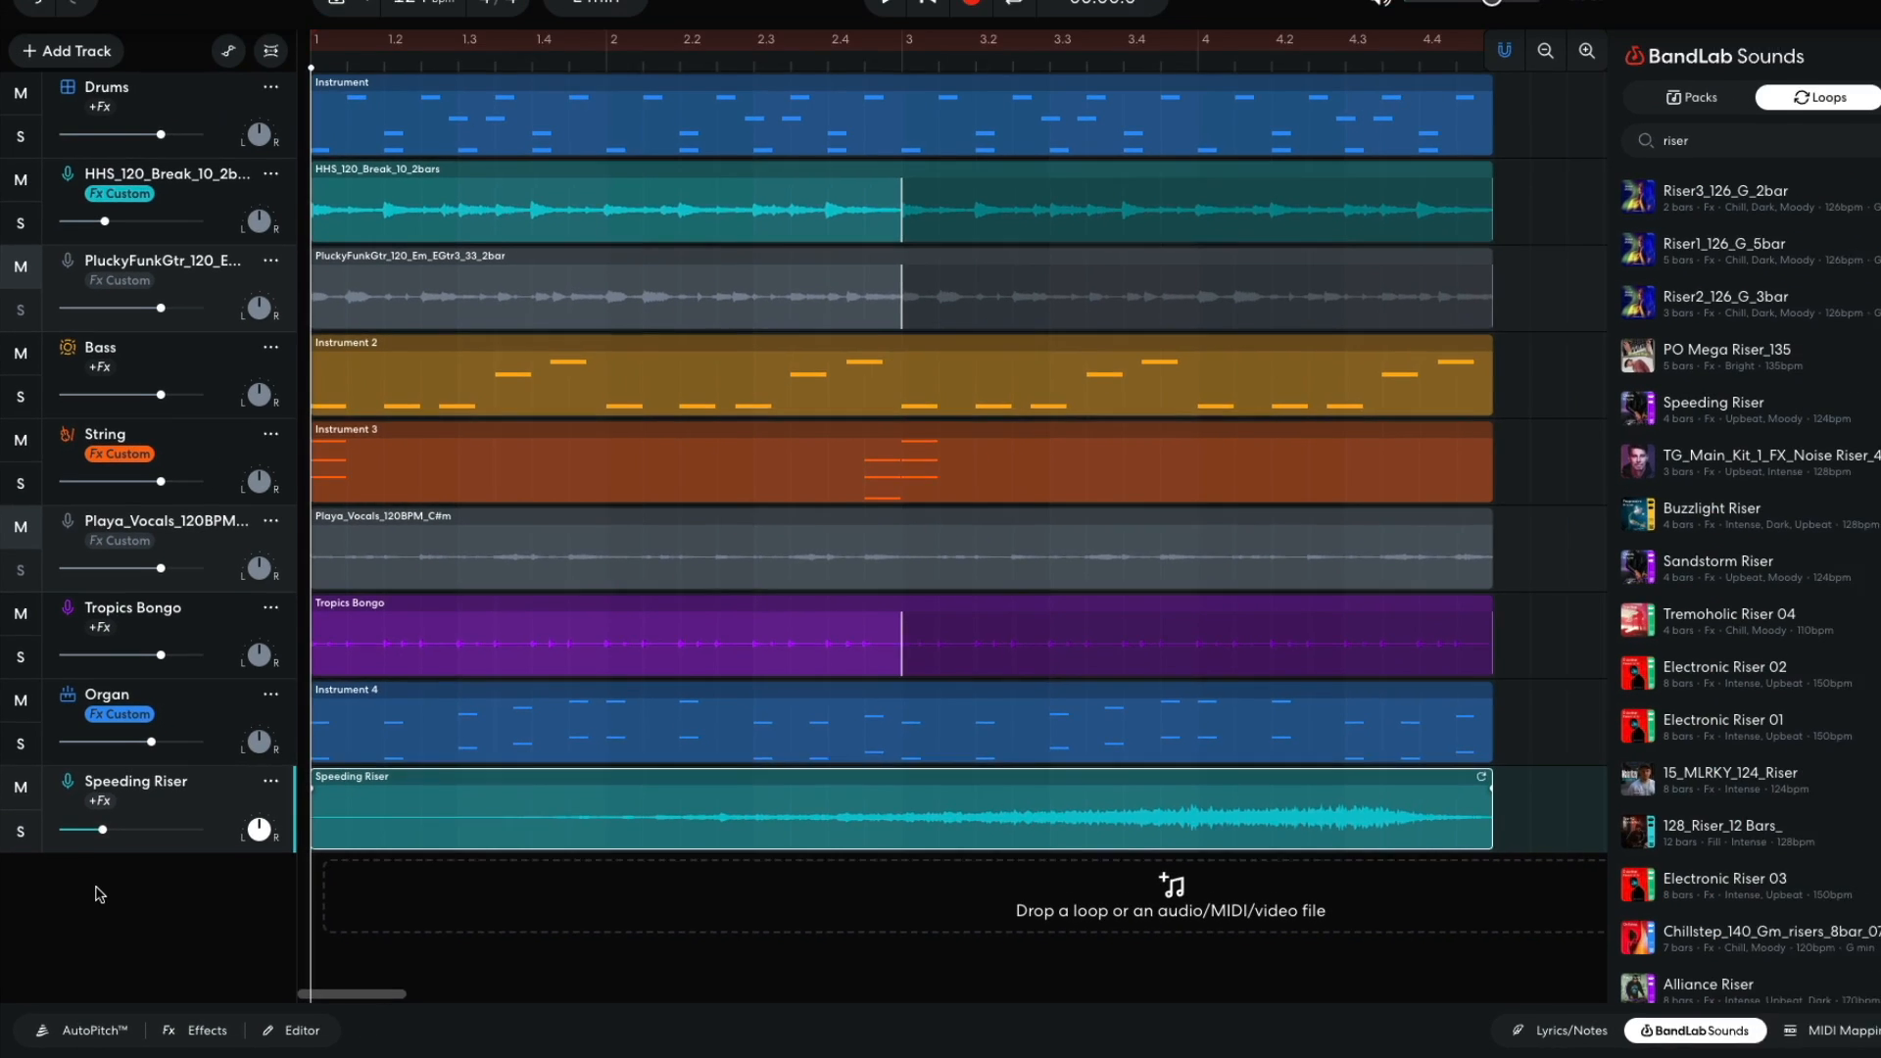
key("space")
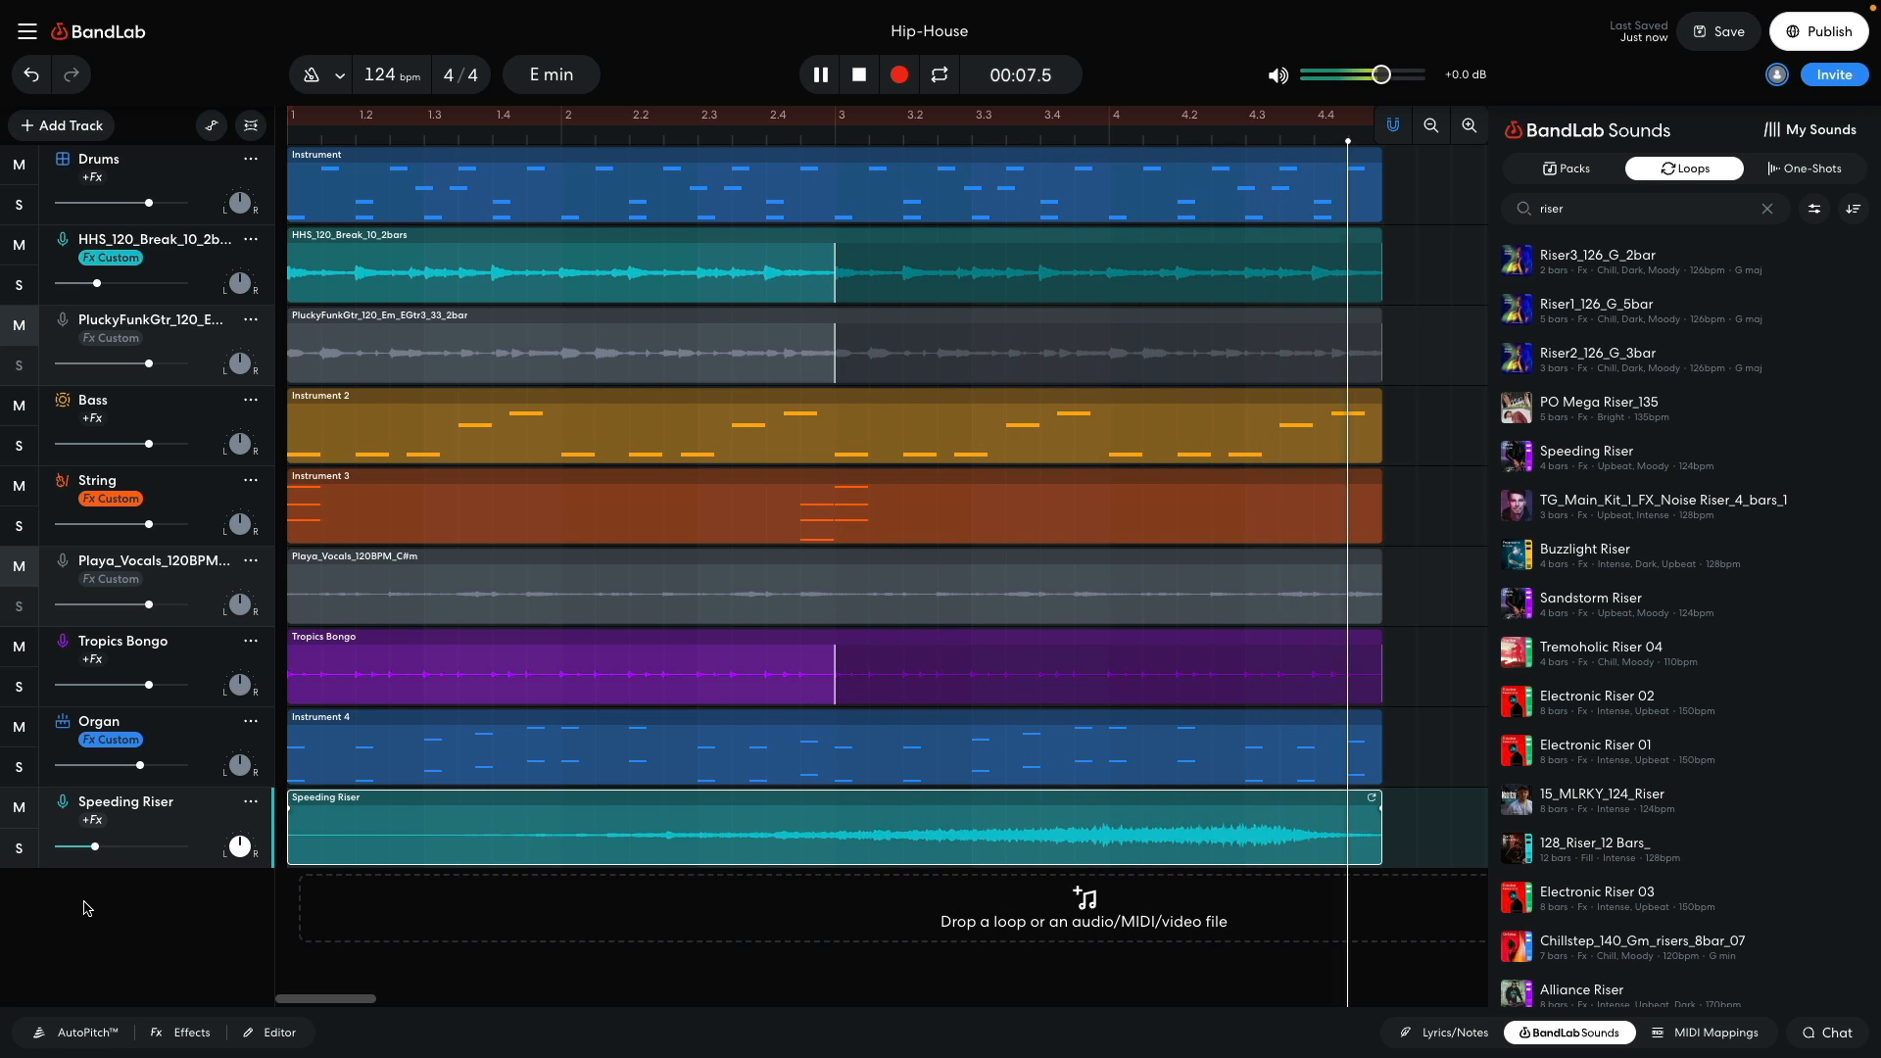
key("space")
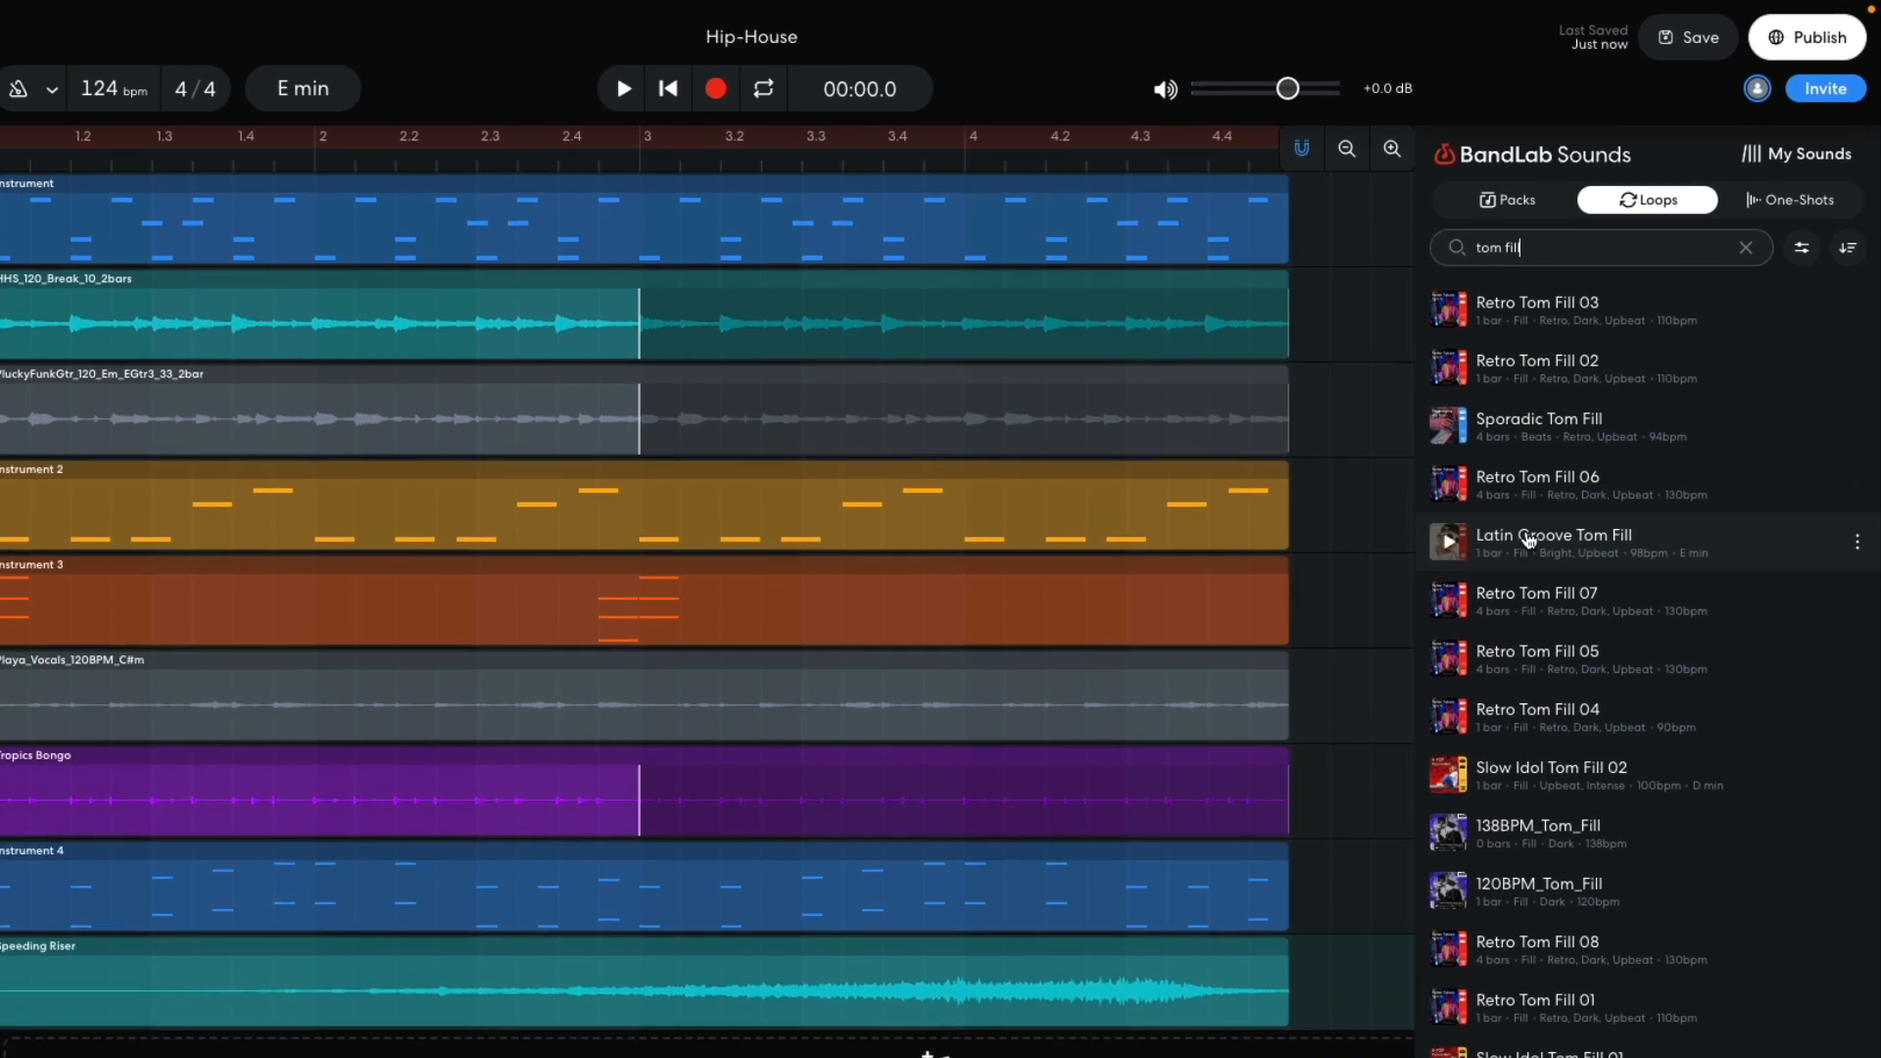
Step: Search the loops for tom fill, place Latin Groove Tom Fill on a new track at bar 4 with slightly reduced volume, and play it
left_click_drag(1385, 632, 807, 1057)
left_click_drag(1114, 919, 1131, 911)
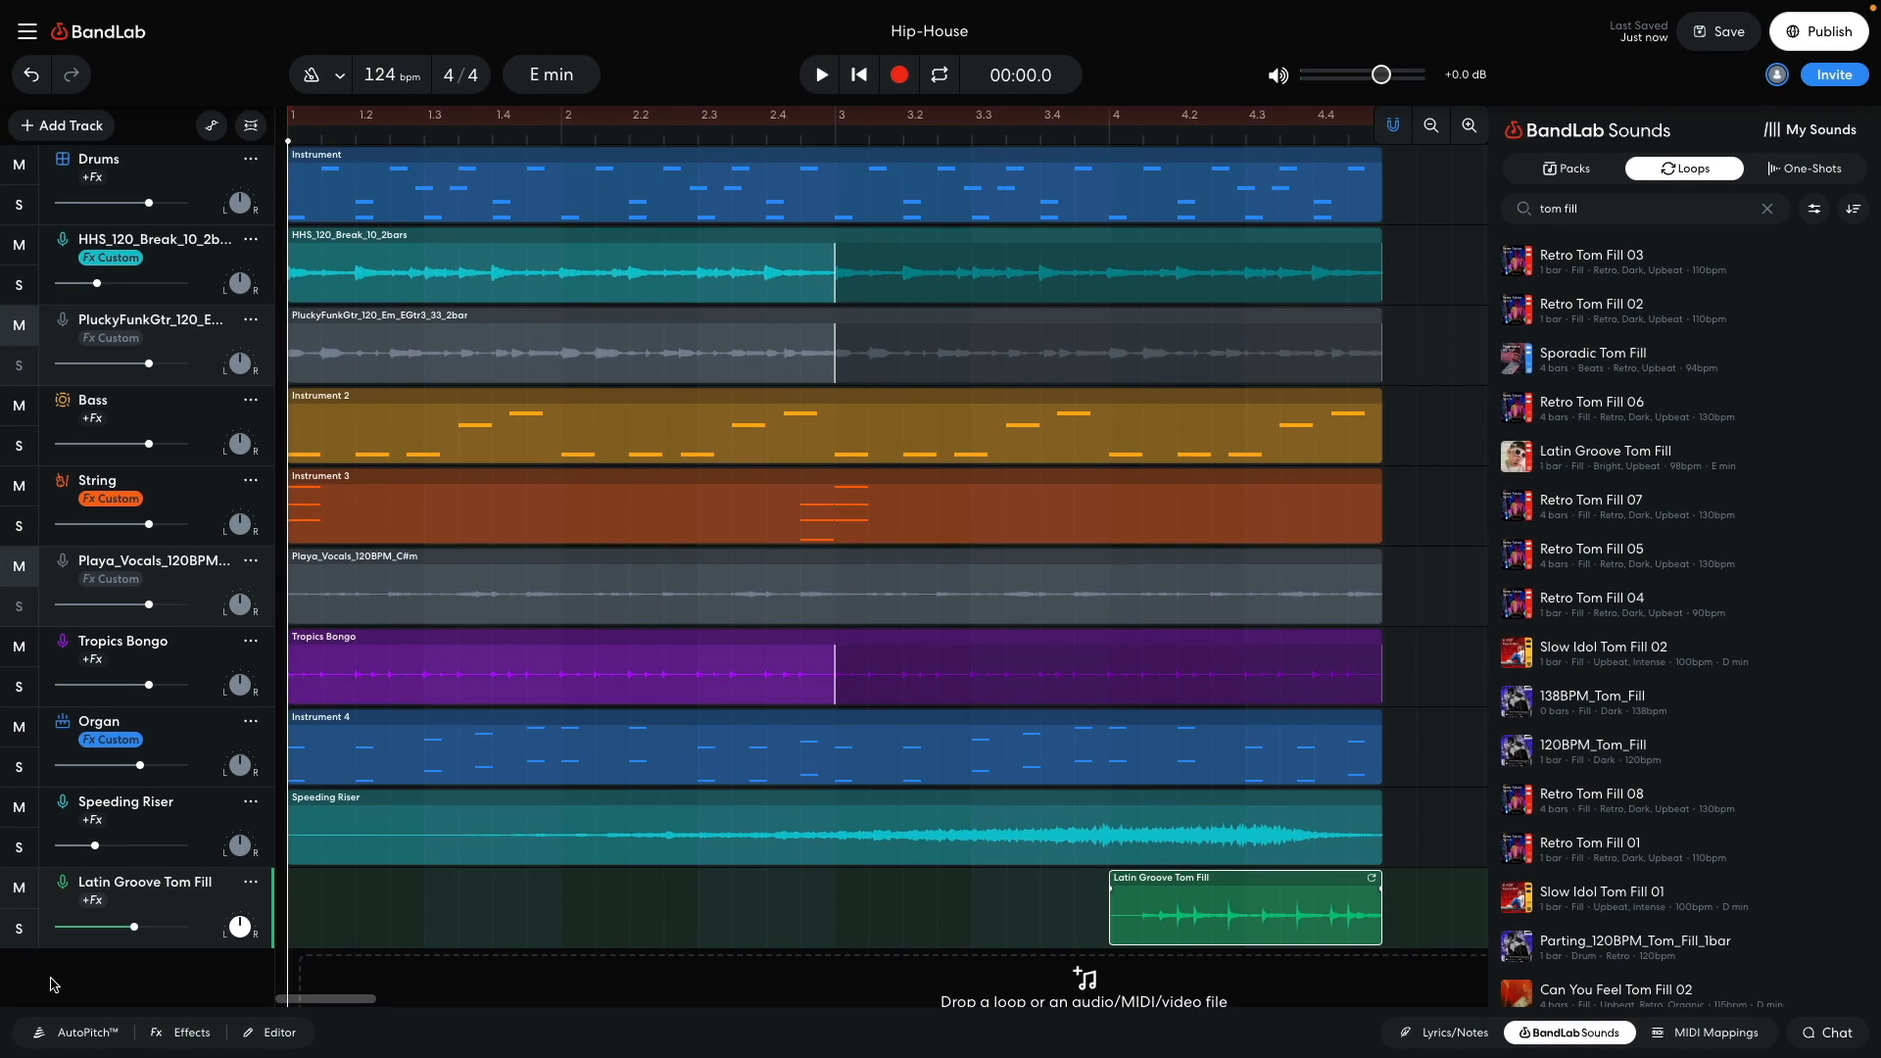
key("space")
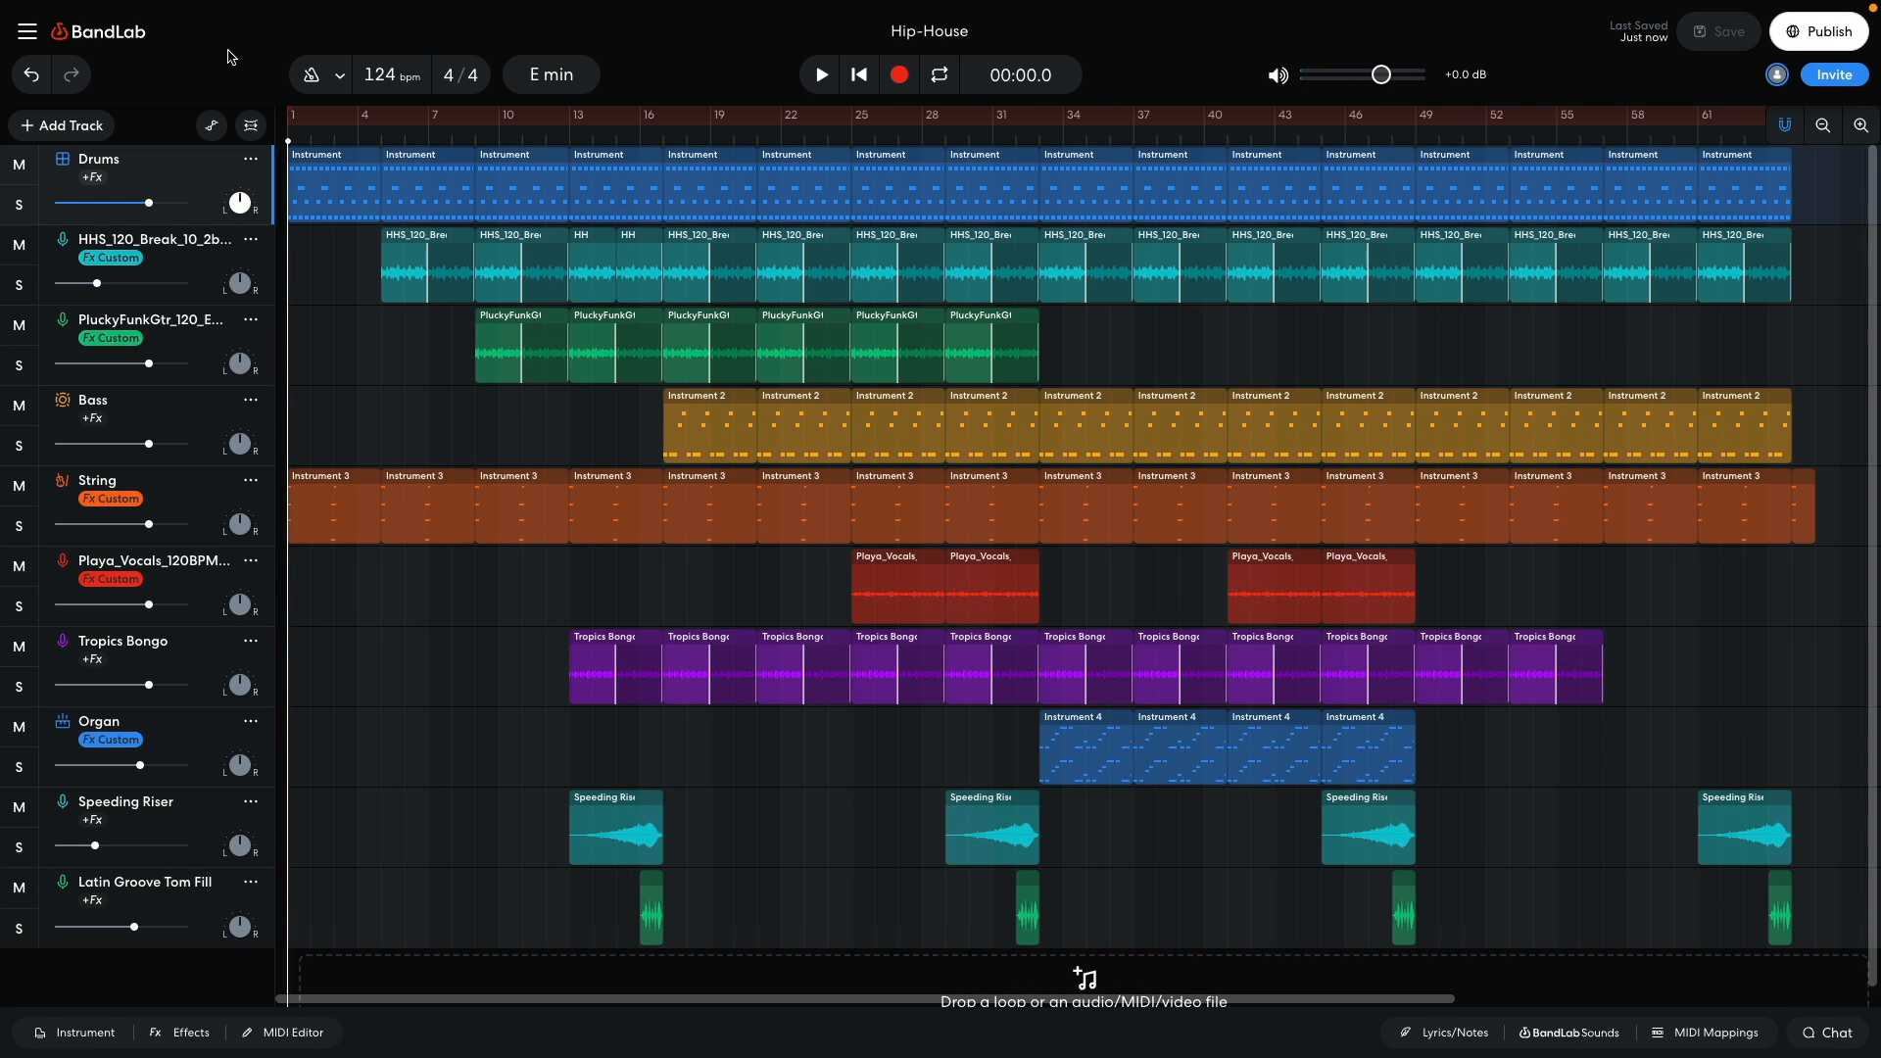
Step: Play the full hip-house arrangement from bar 1
key("space")
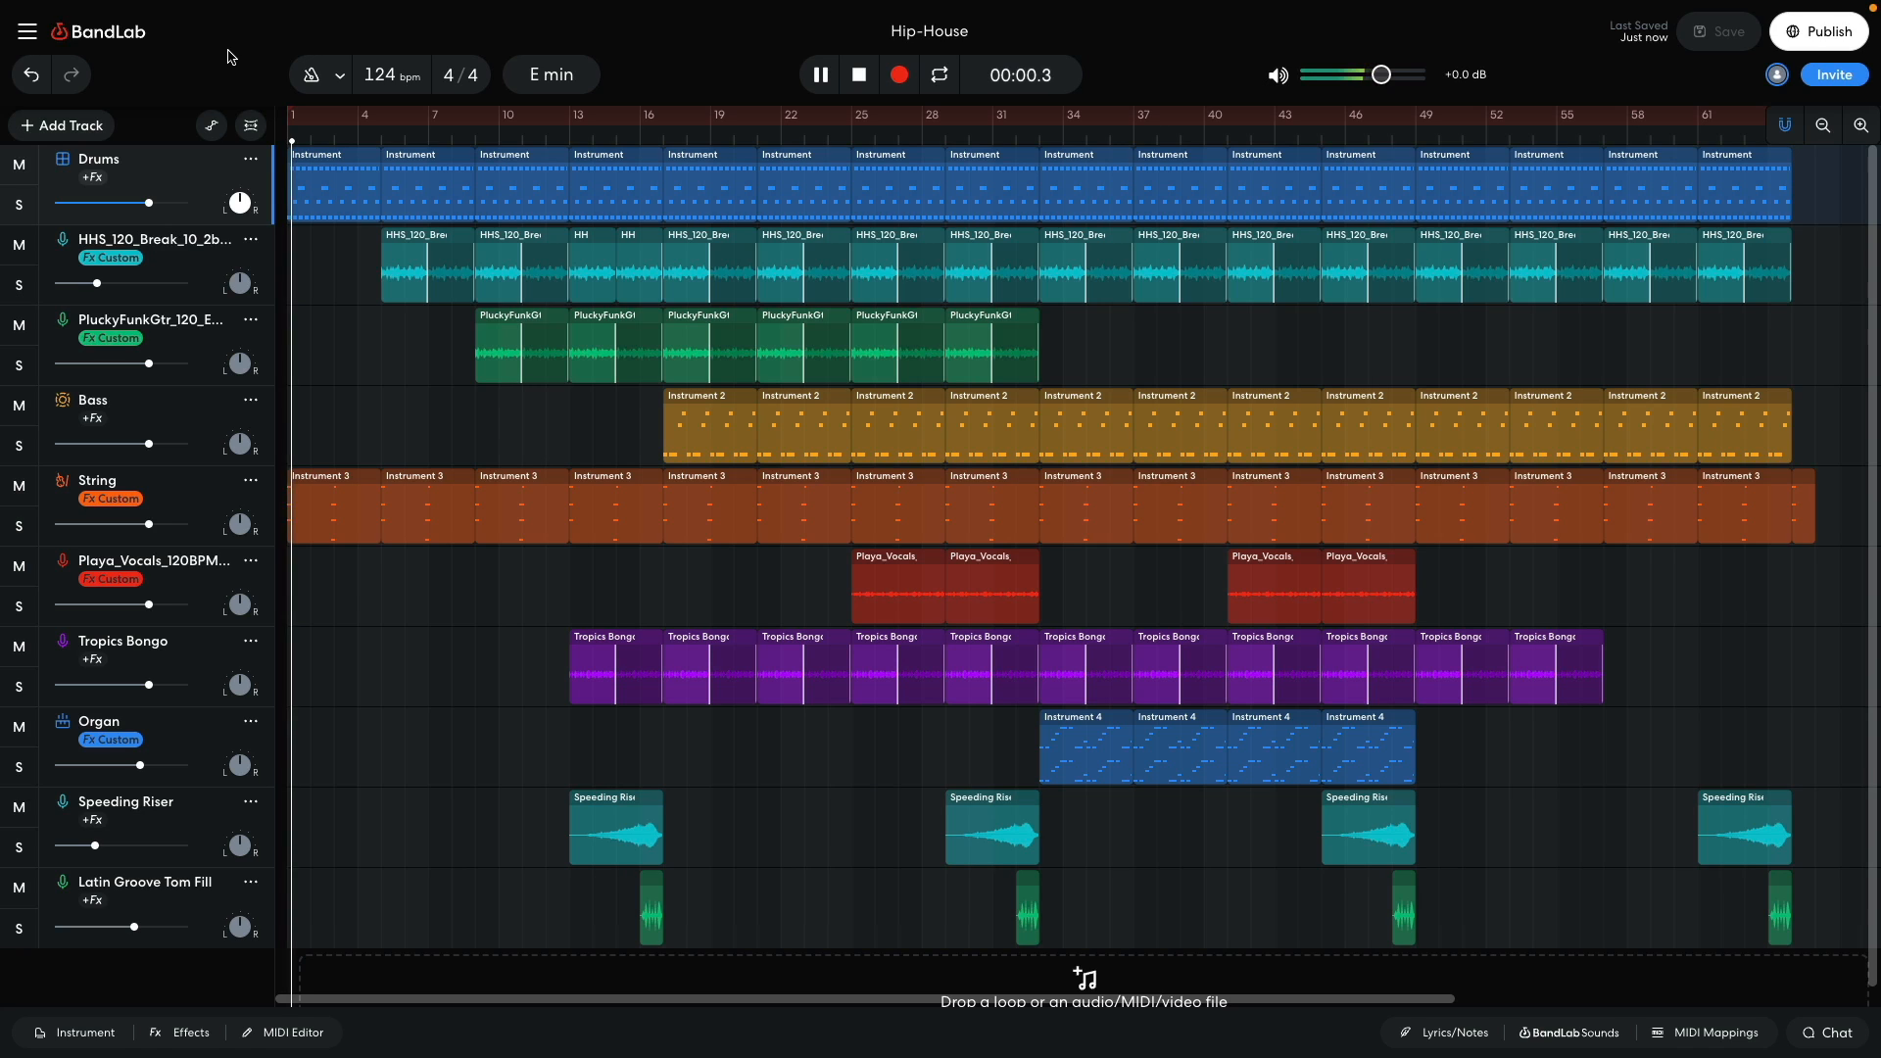